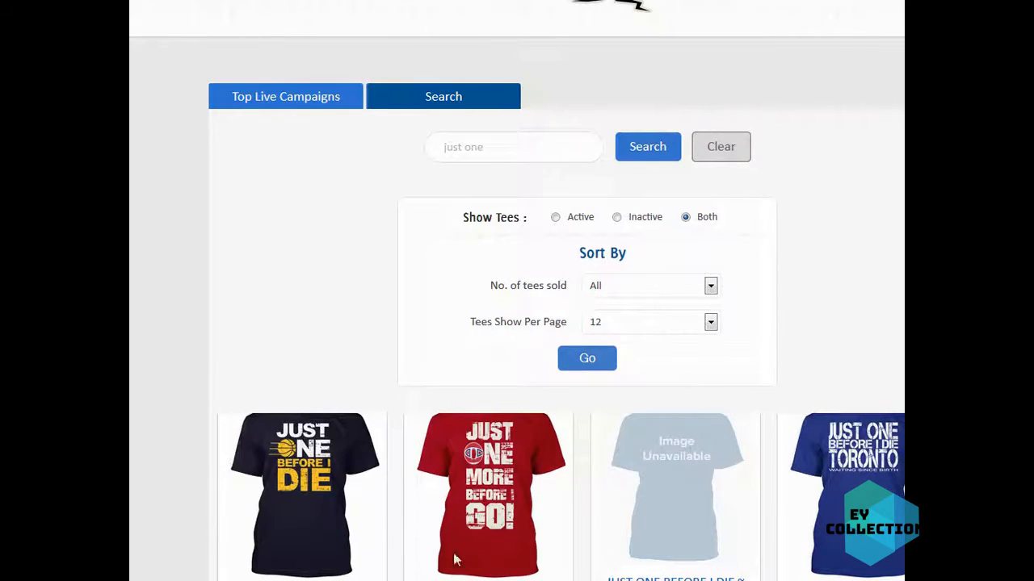
Look through the tee campaigns found for "just one", comparing their designs and sales
scroll(517, 323, down, 8)
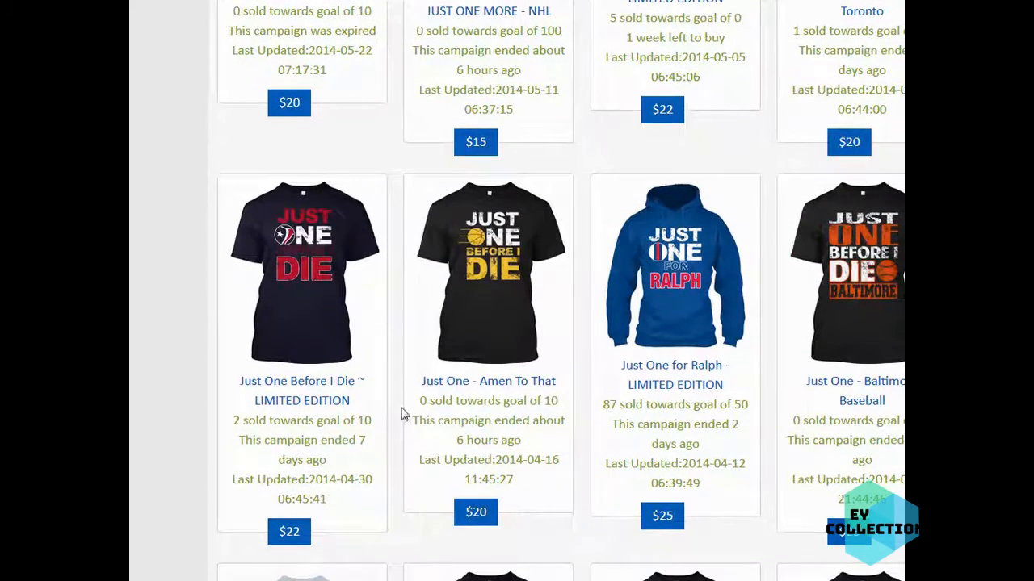
scroll(541, 203, down, 3)
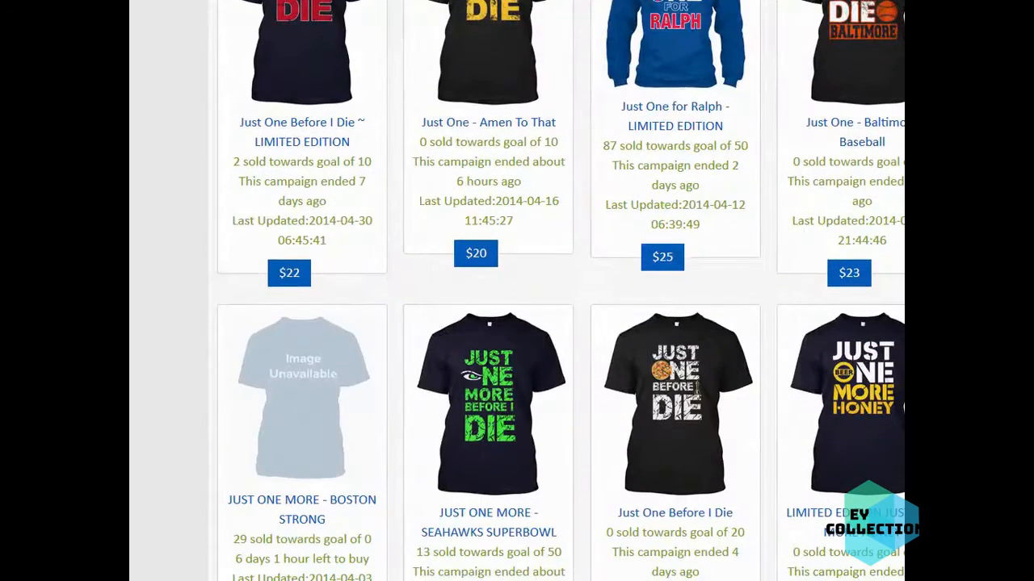
scroll(516, 323, up, 13)
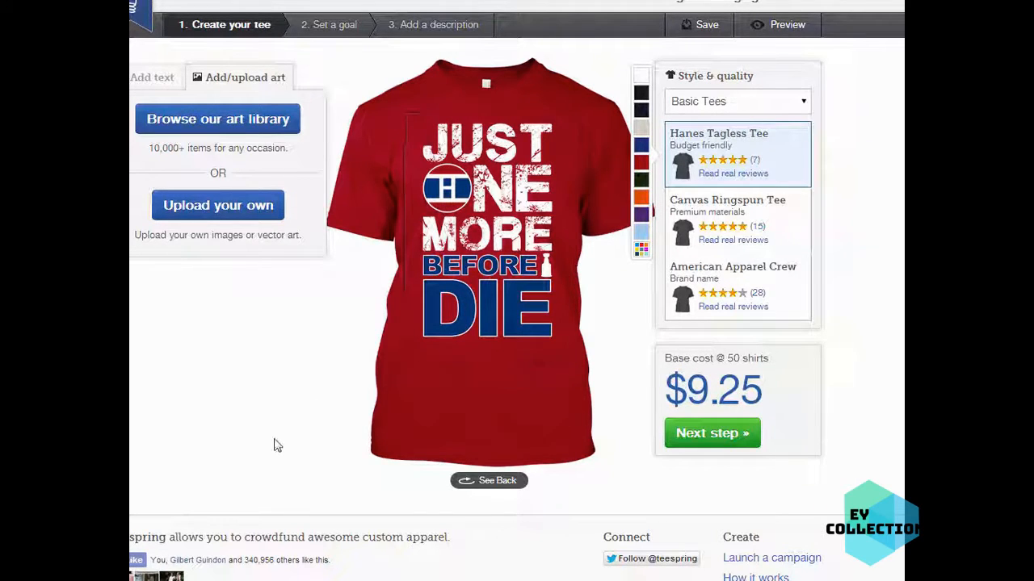
Open the preview of the red "Just One More Before I Die" tee campaign, without storing the login in RoboForm
click(784, 25)
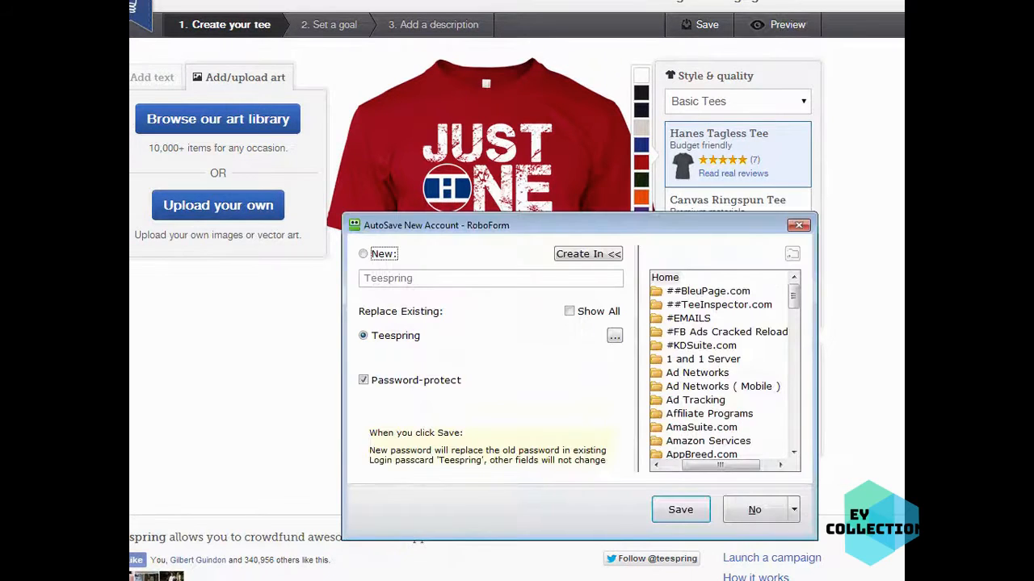
click(754, 510)
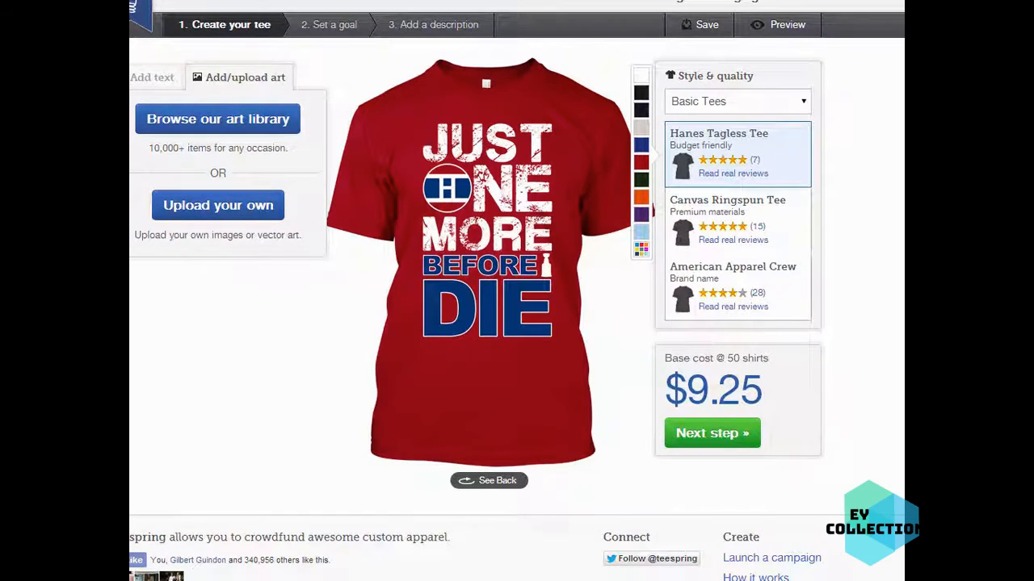
click(816, 26)
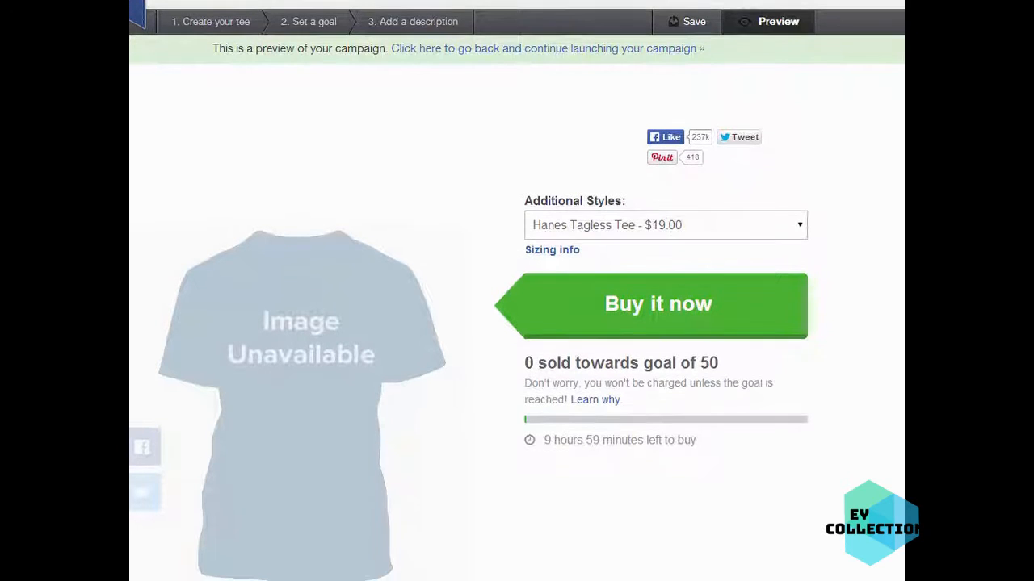
click(773, 28)
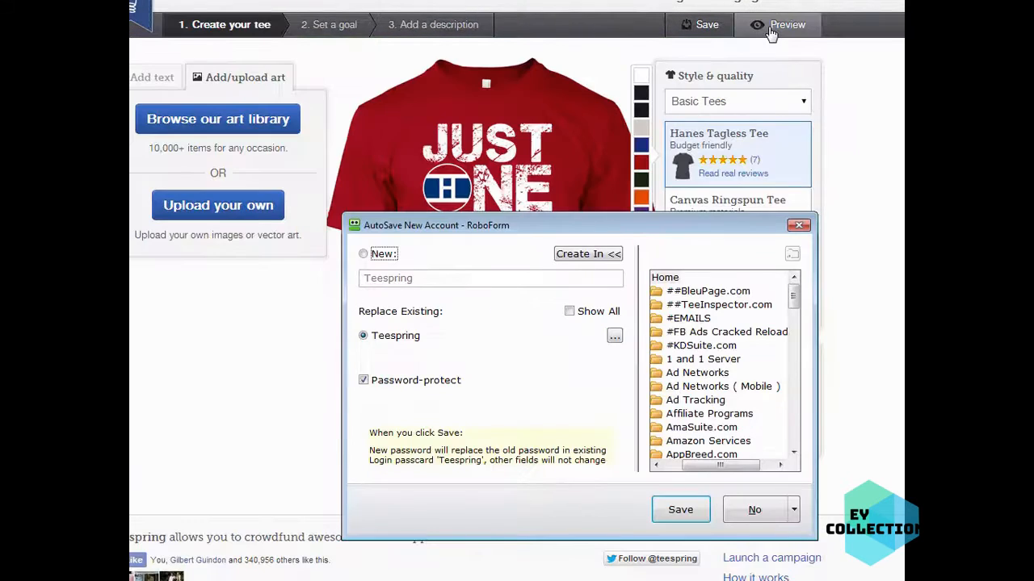
click(771, 29)
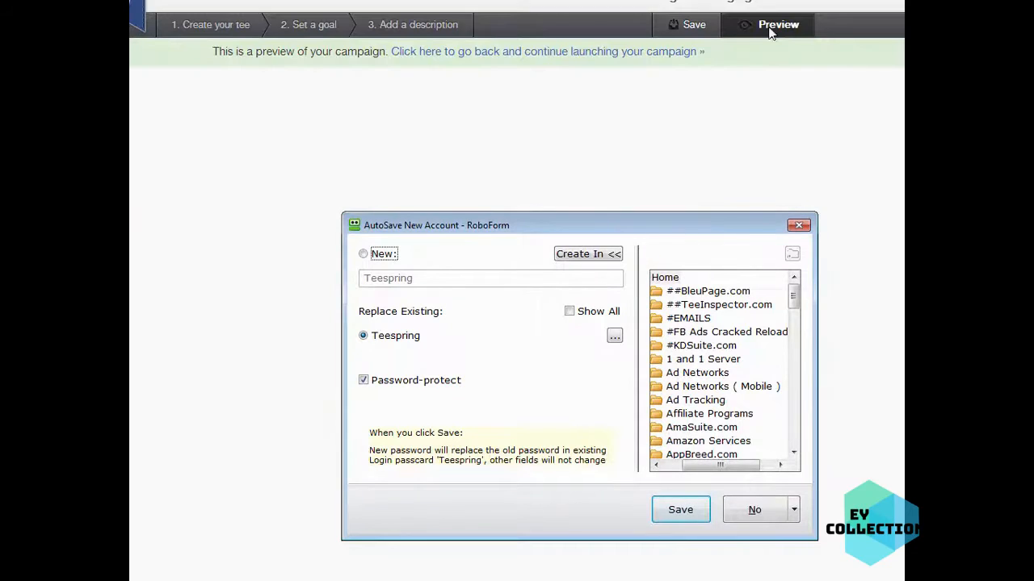
drag(712, 223, 1033, 339)
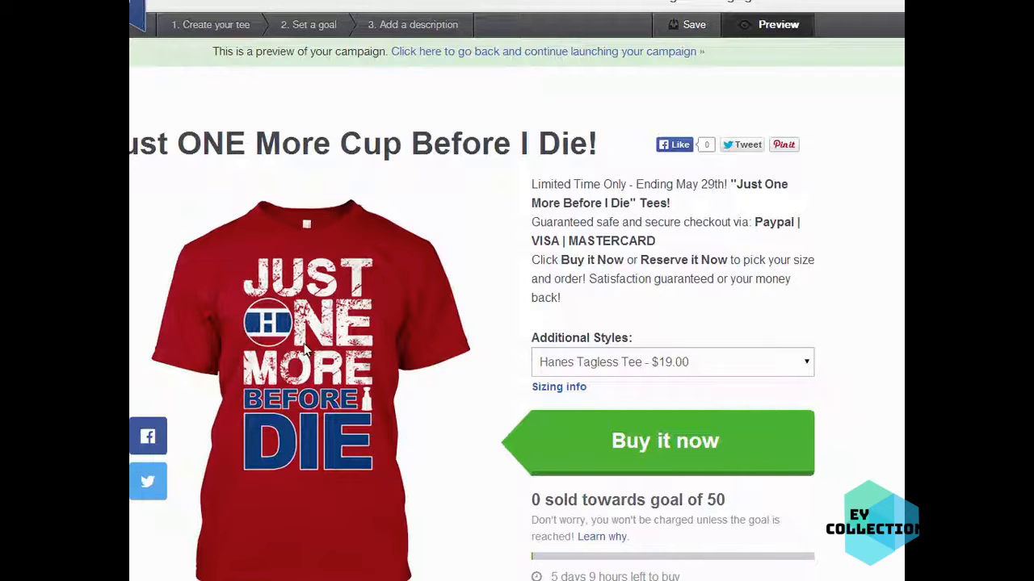
Save the previewed tee image into a new folder named "ads" inside the Montreal folder
right_click(305, 347)
click(325, 353)
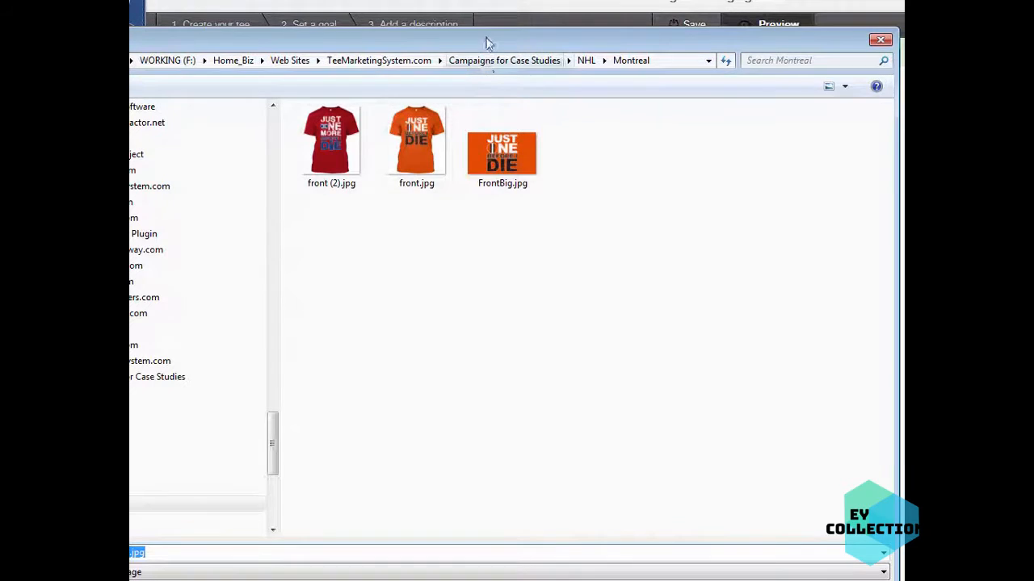
right_click(382, 267)
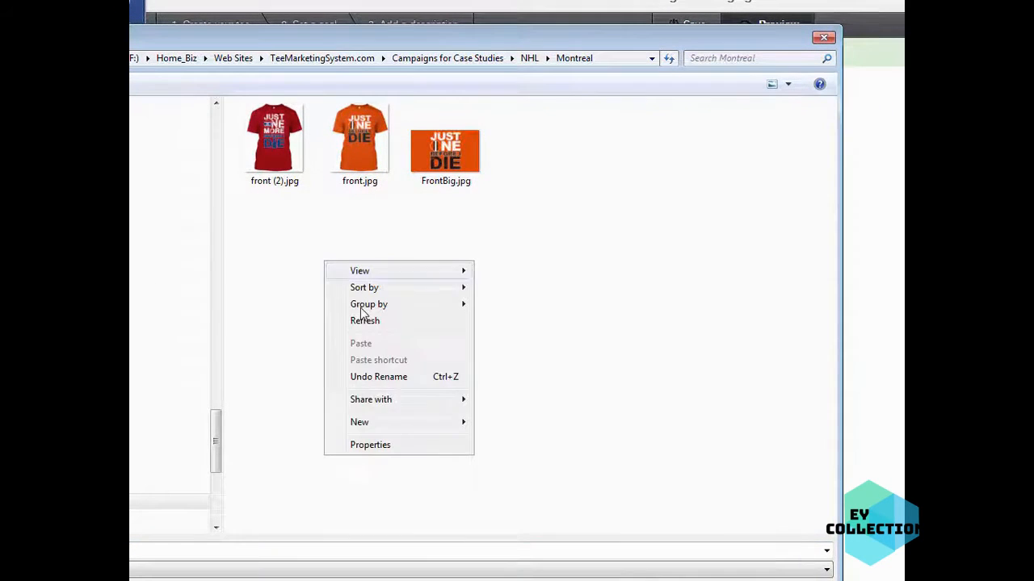
mouse_move(393, 422)
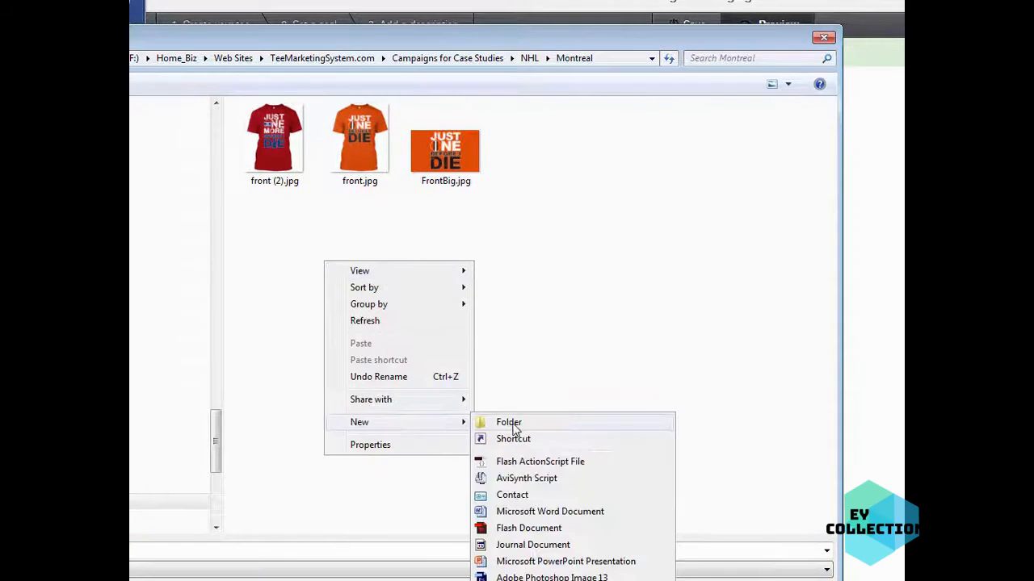
click(501, 424)
text(ads)
click(415, 341)
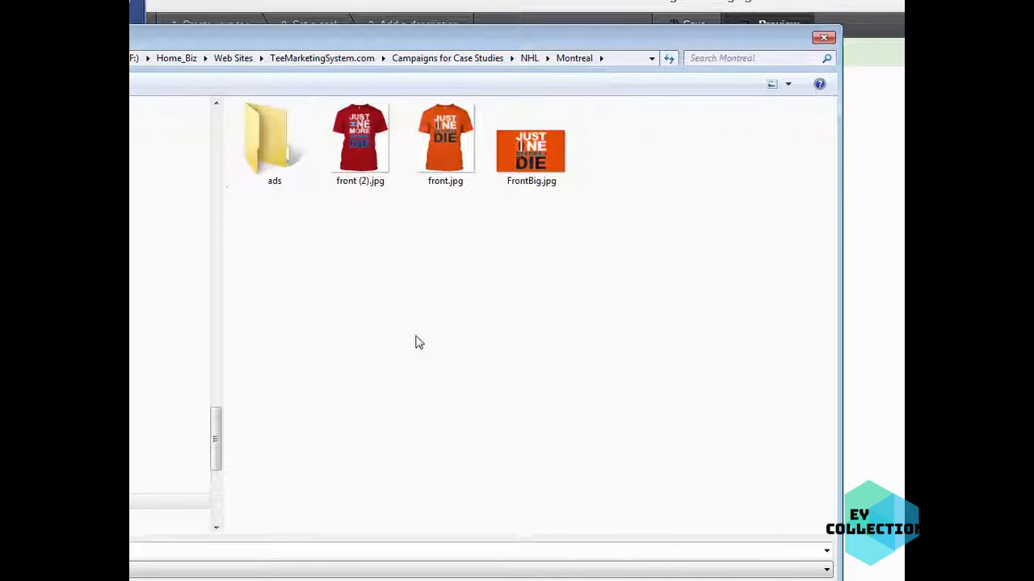
double_click(272, 162)
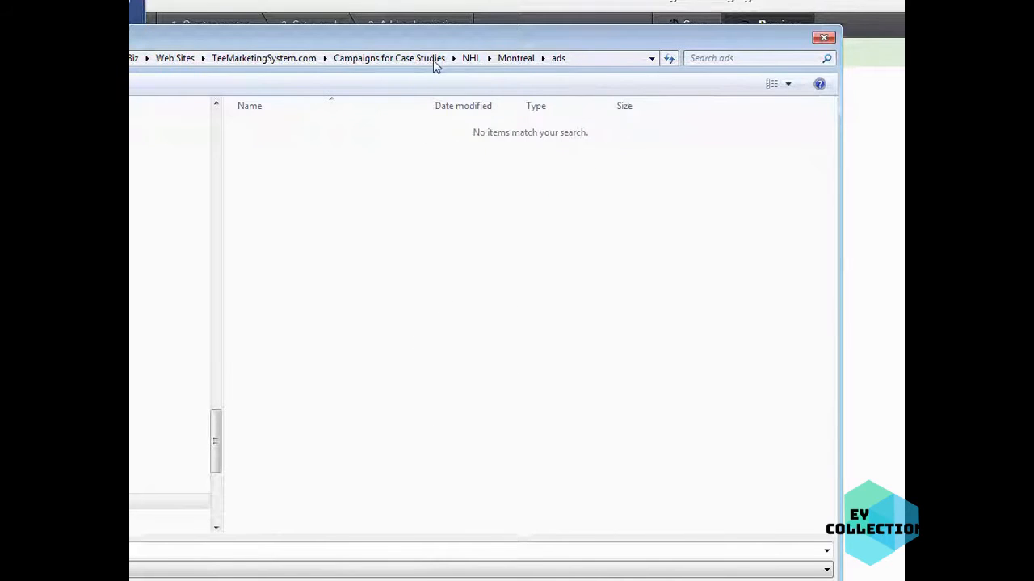
click(786, 540)
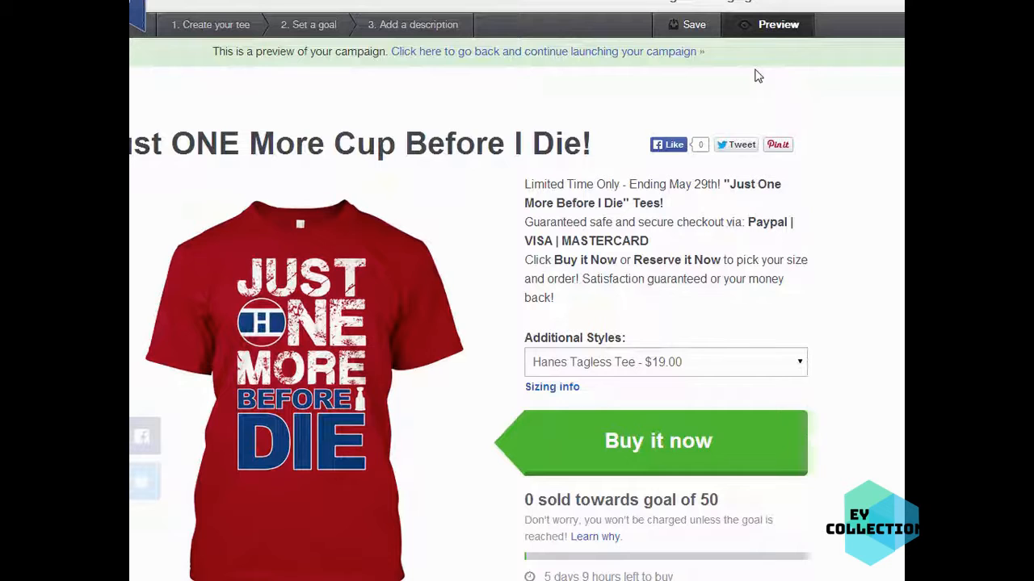
Return to editing the campaign, continue to the goal stage and set the Hanes Tagless Tee's selling price to $21.50
click(577, 59)
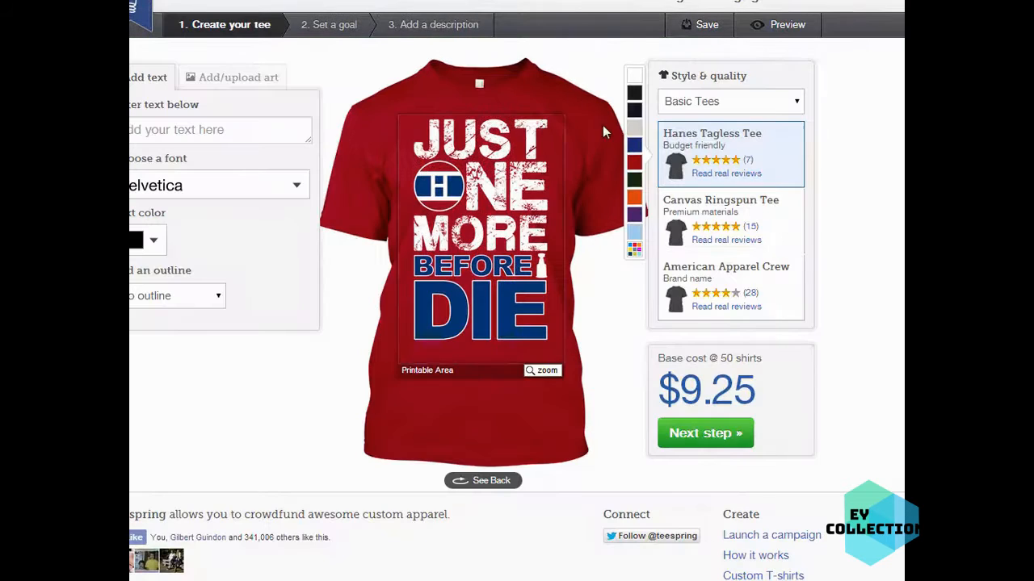
click(718, 436)
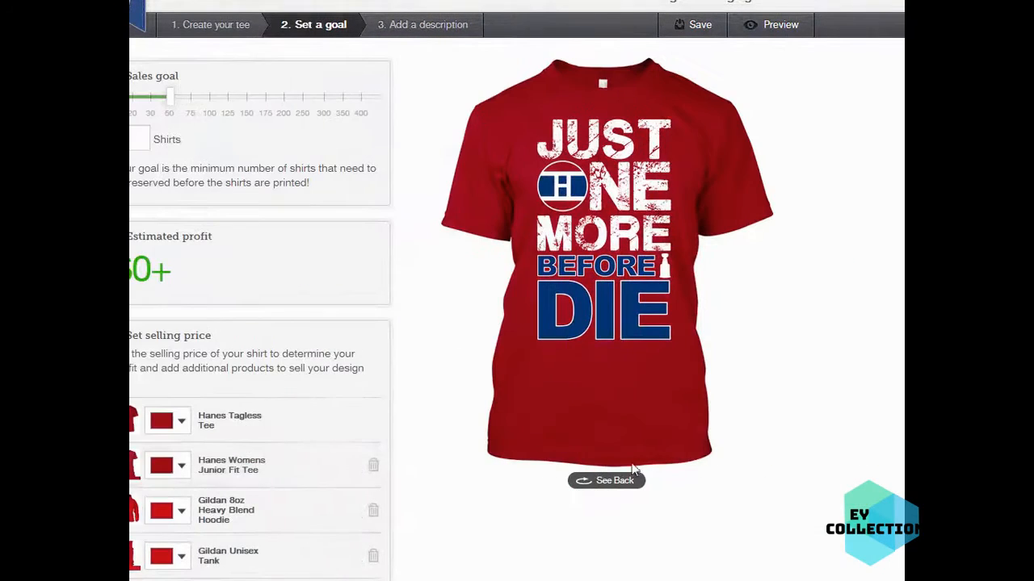
scroll(828, 501, down, 2)
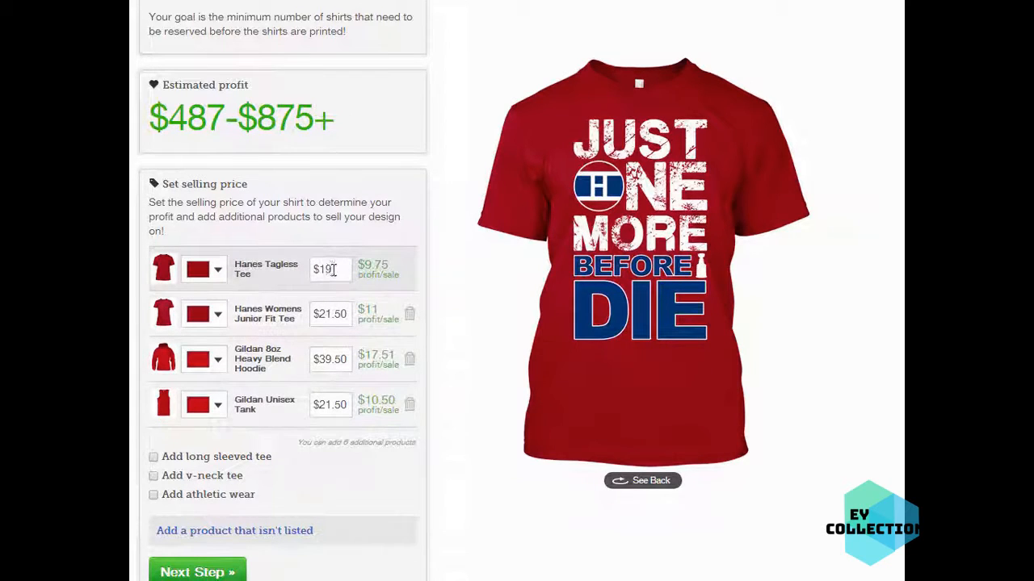
drag(333, 270, 321, 270)
text(21.50)
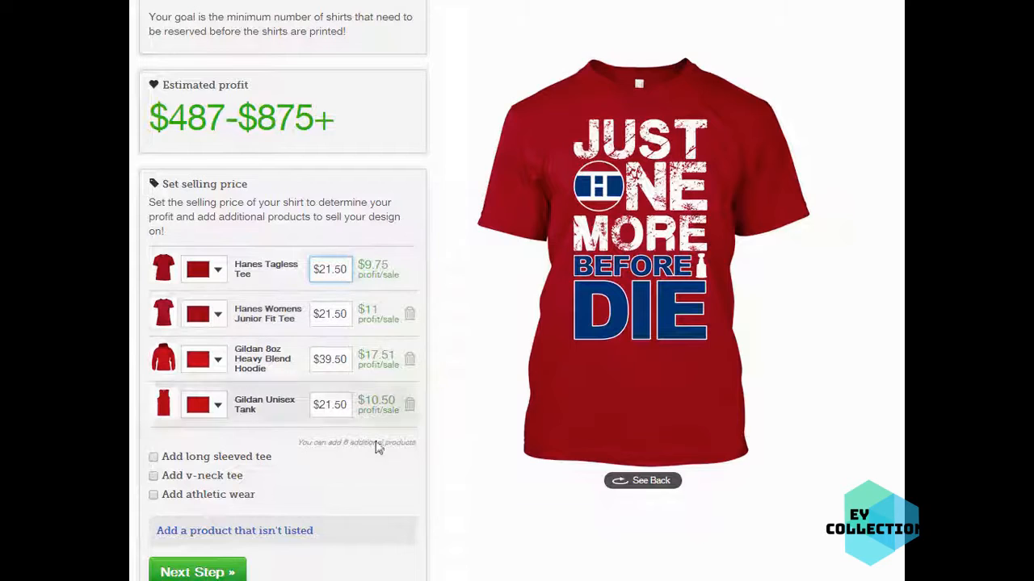
click(493, 498)
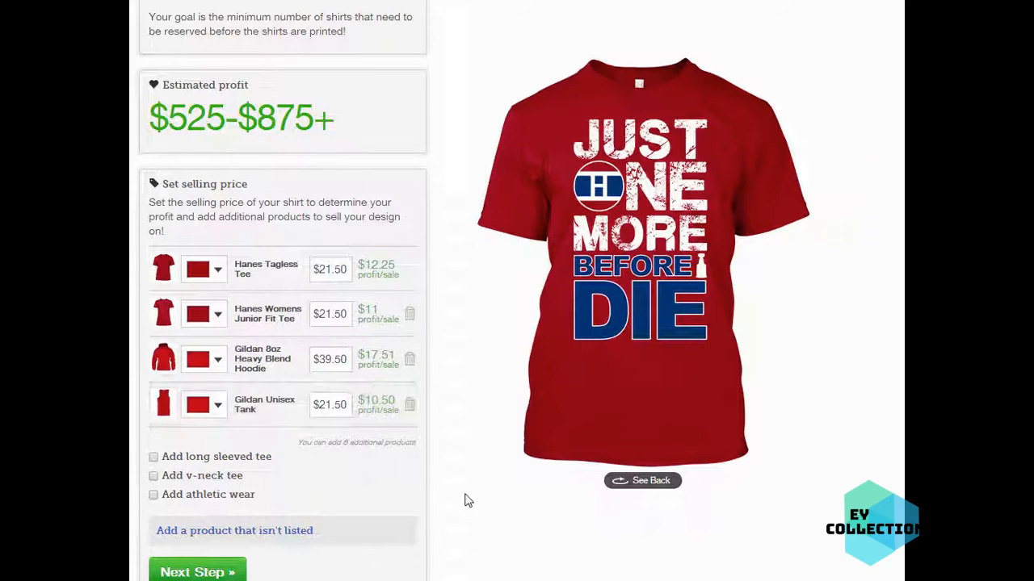
Set the campaign's sales goal to 20 shirts
scroll(466, 509, up, 1)
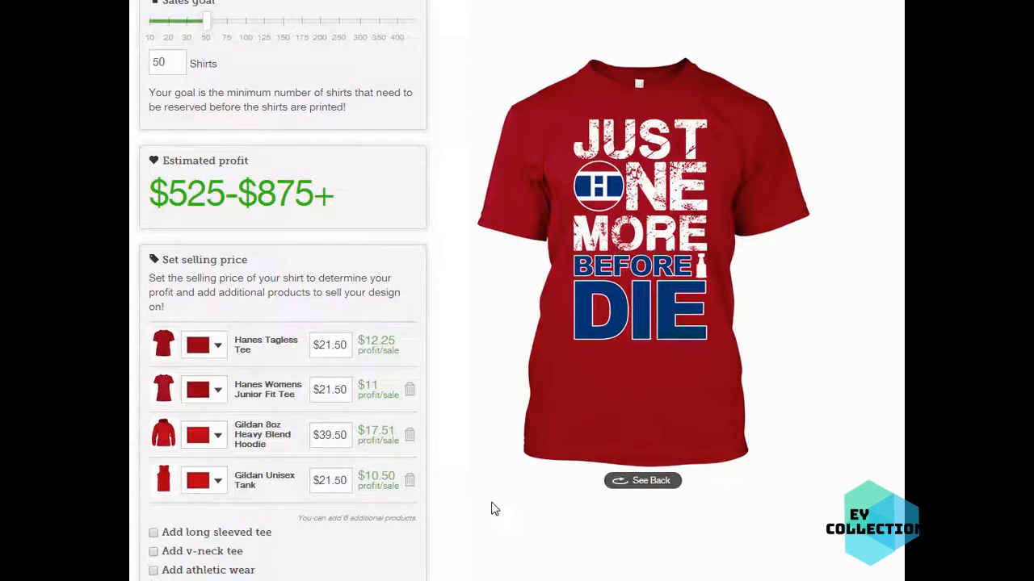
scroll(292, 238, up, 1)
double_click(183, 138)
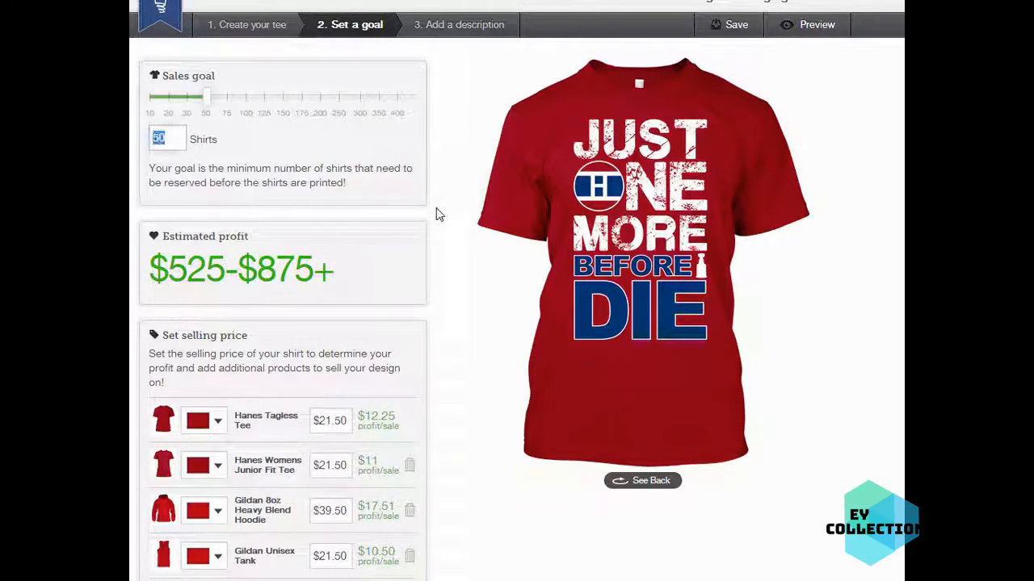
text(20)
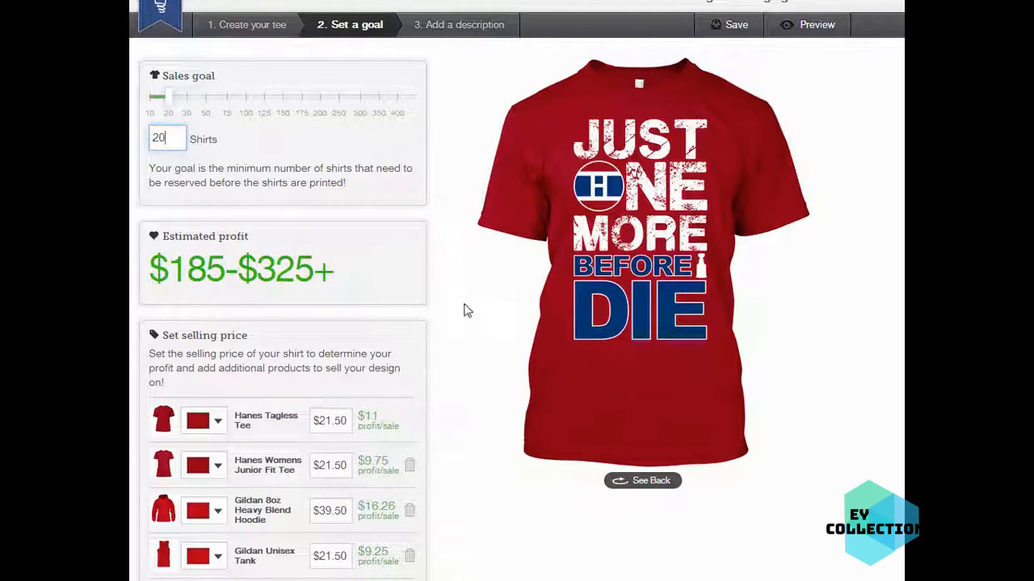
scroll(525, 420, down, 3)
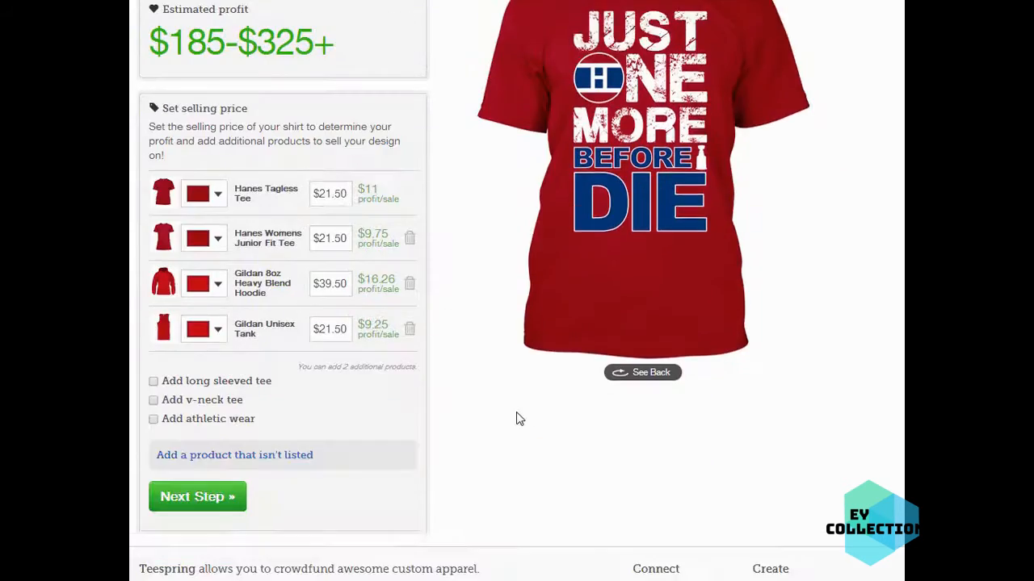
scroll(517, 436, up, 3)
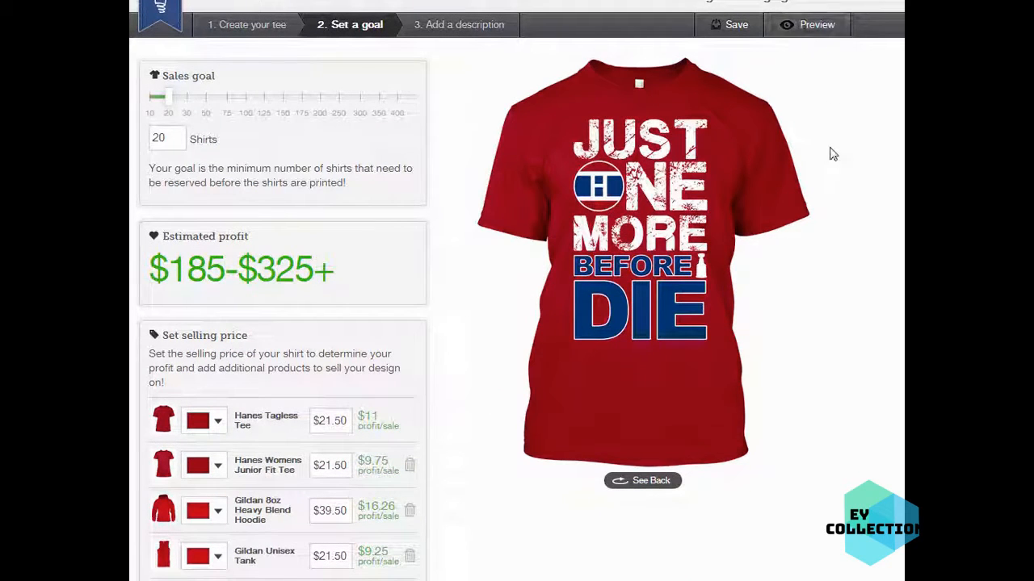
Preview the campaign in the Hanes Womens Junior Fit Tee style and save its image as front.jpg in the ads folder
click(806, 21)
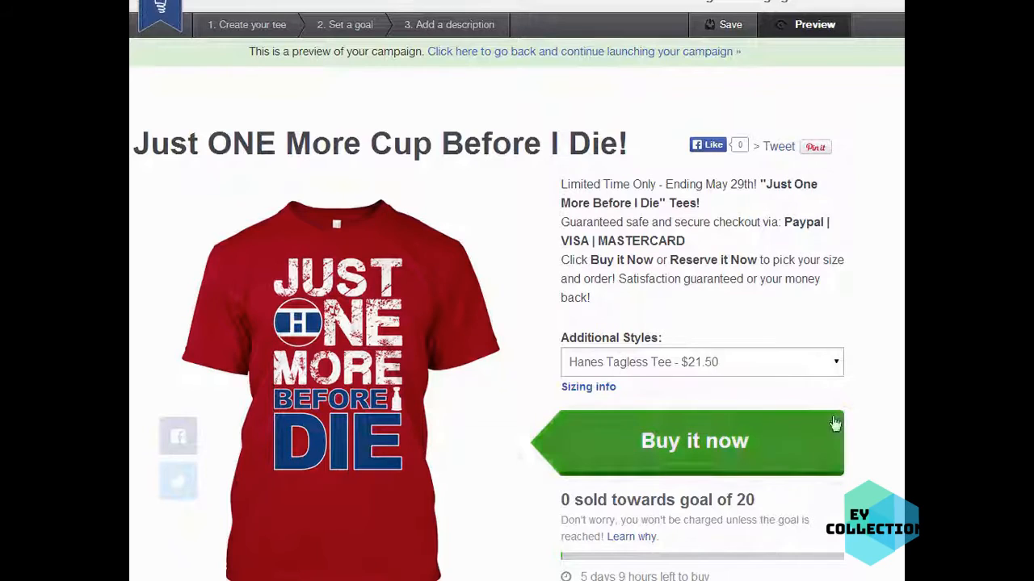
click(696, 365)
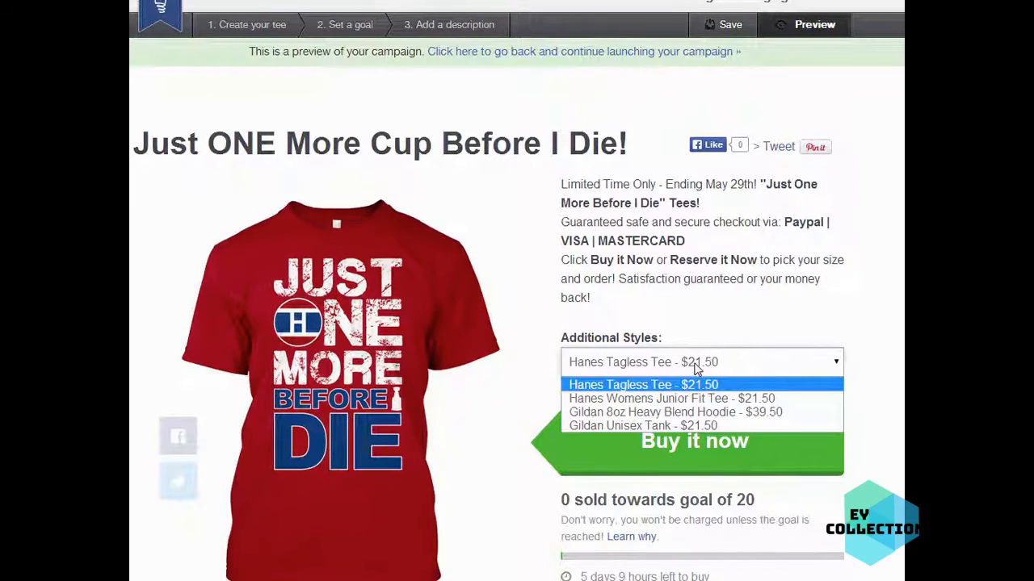
click(675, 399)
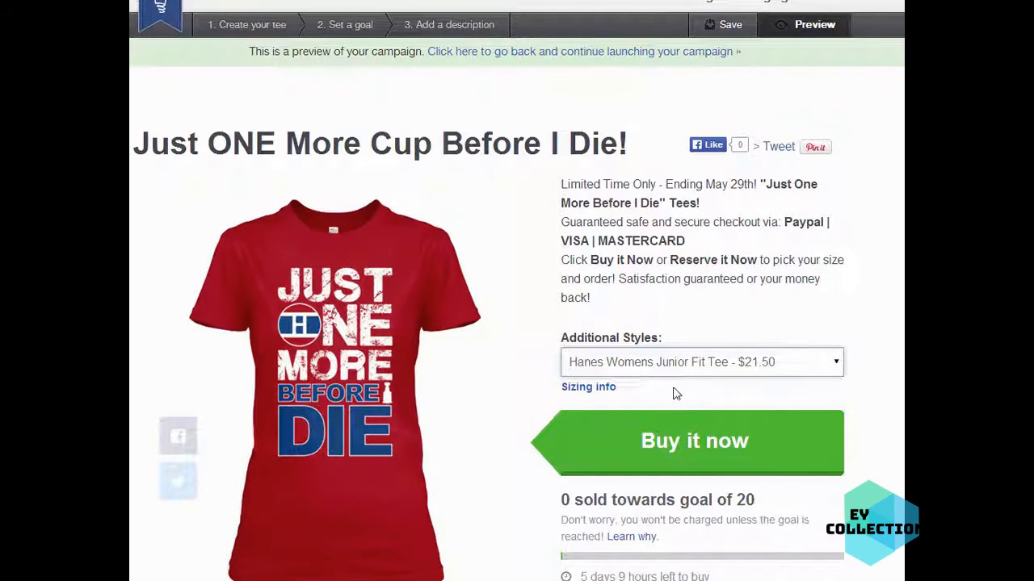
right_click(325, 318)
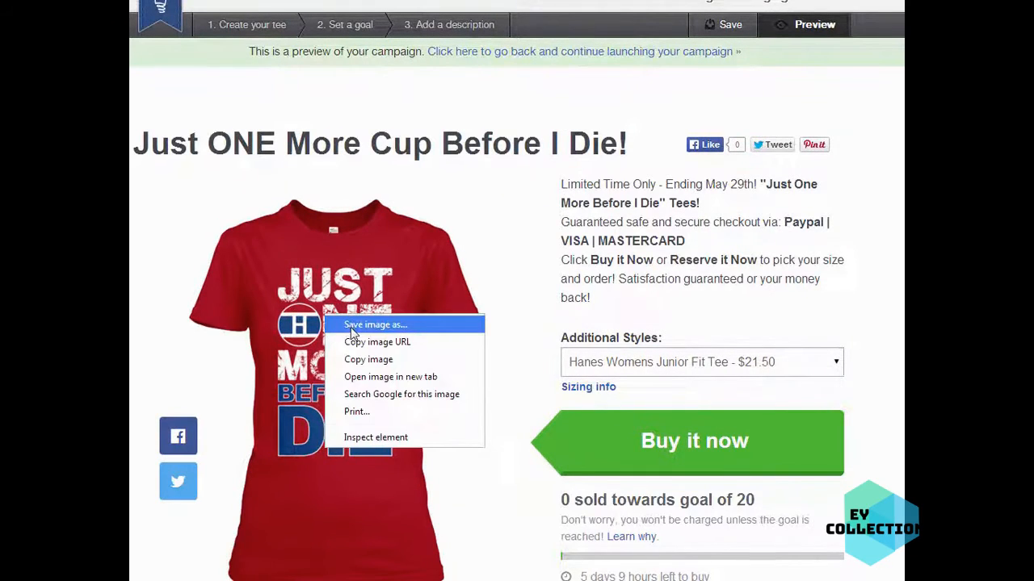
click(352, 327)
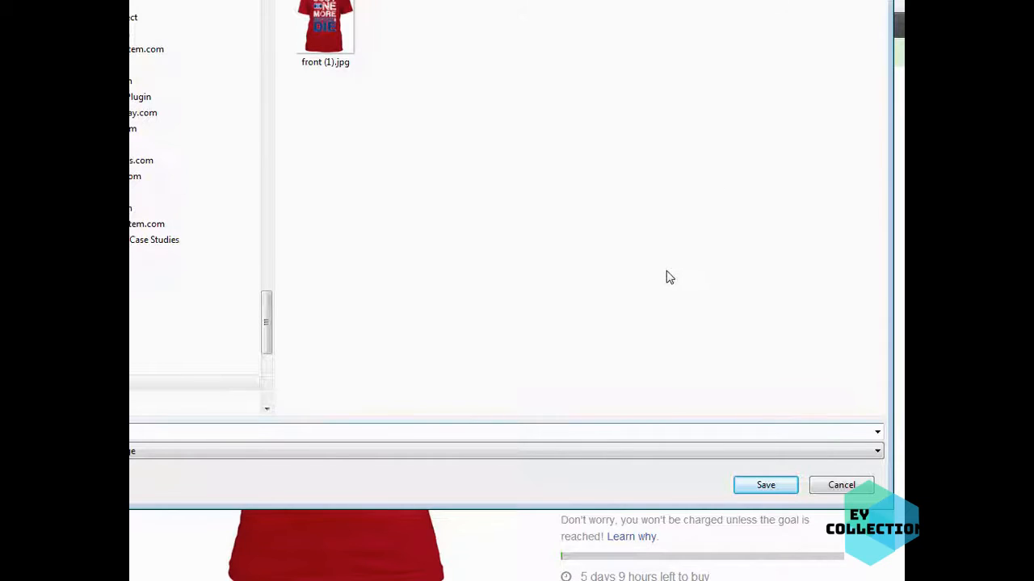
drag(658, 0, 655, 51)
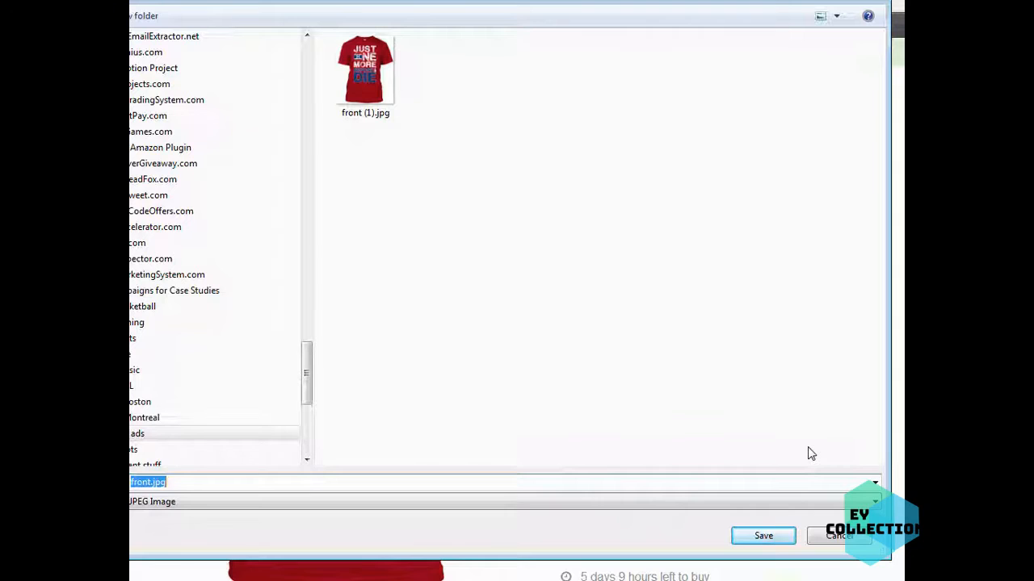
click(760, 541)
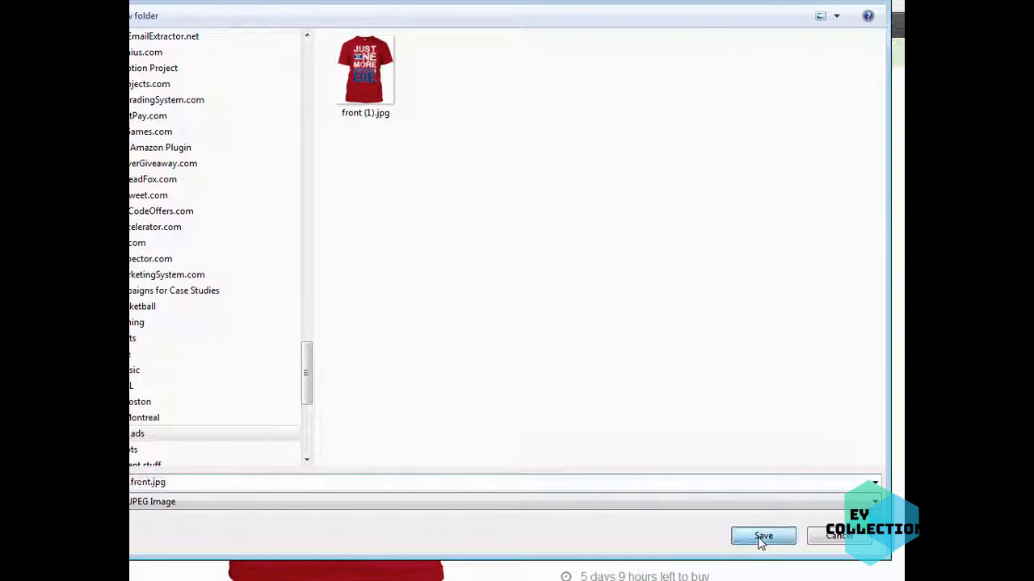
Preview the campaign in the Gildan 8oz Heavy Blend Hoodie style and save its image as front (2).jpg in the ads folder
click(594, 362)
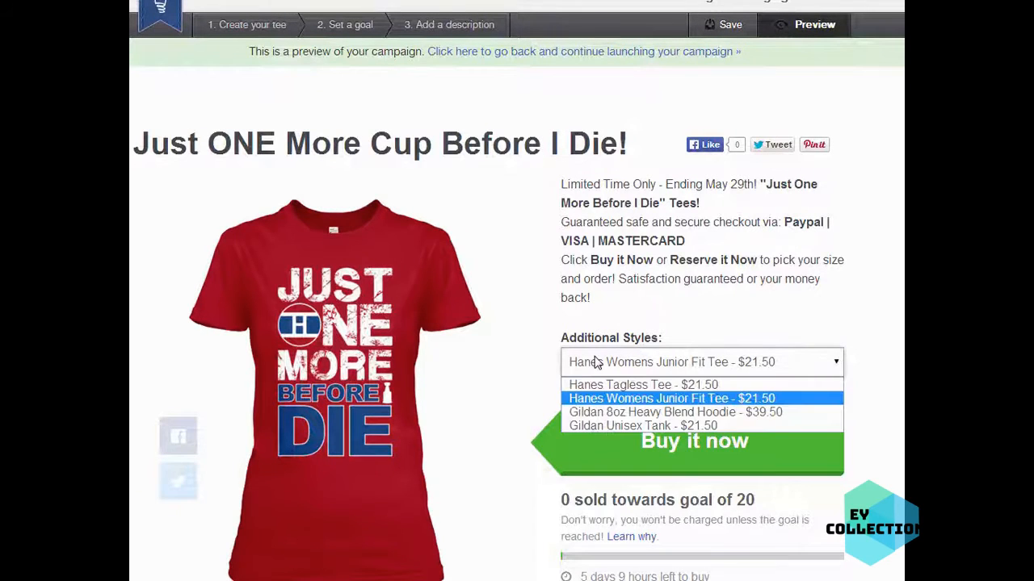
click(614, 413)
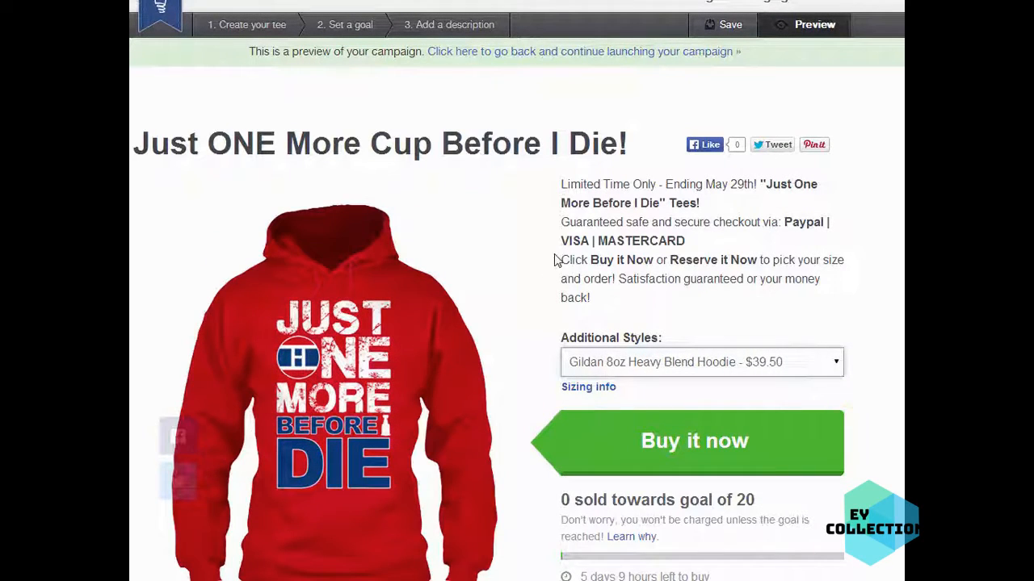
right_click(317, 350)
click(468, 340)
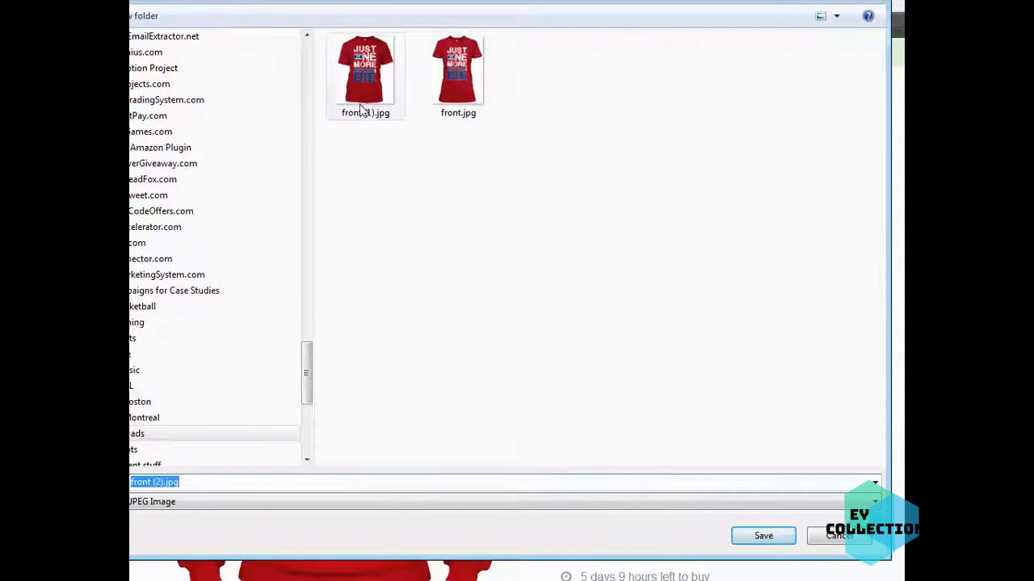
click(781, 545)
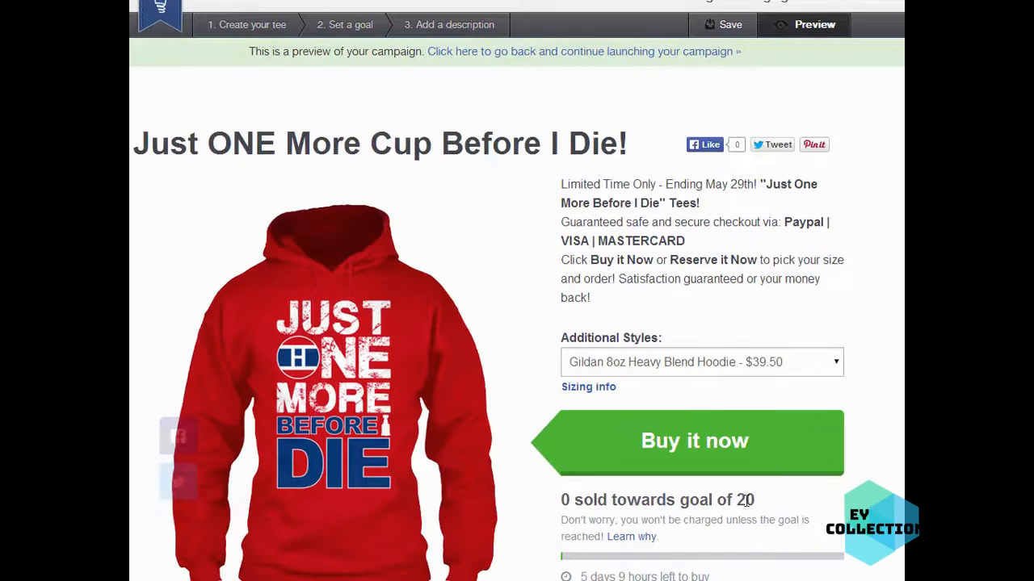
Preview the campaign in the Gildan Unisex Tank style and save its image as front (3).jpg in the ads folder
click(660, 363)
click(670, 425)
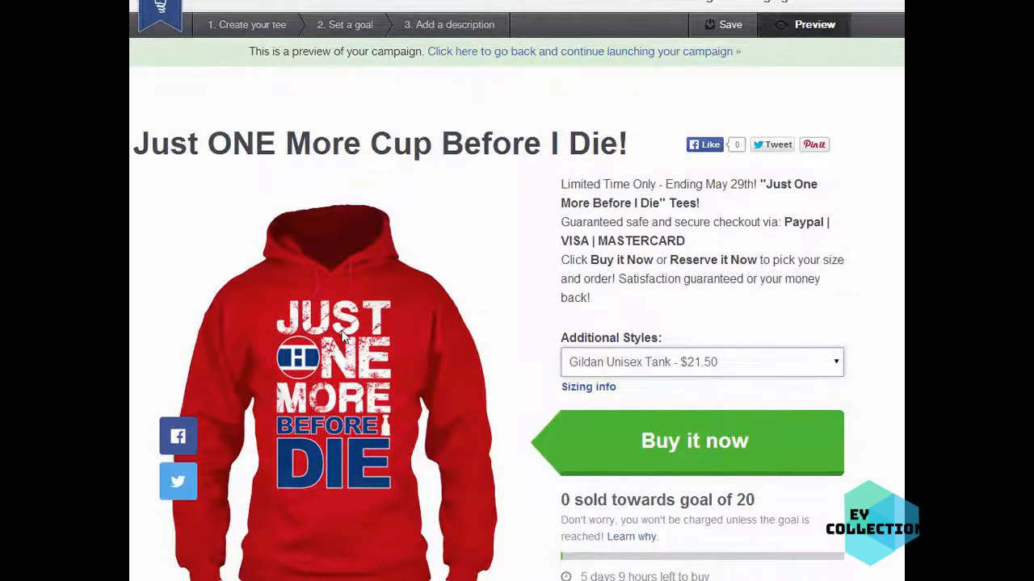
right_click(343, 335)
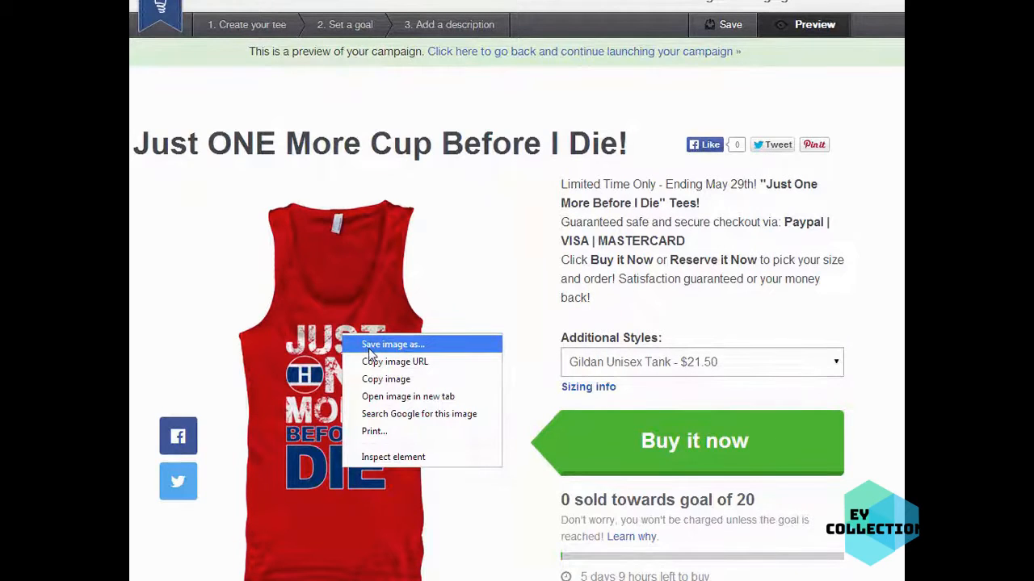
click(392, 344)
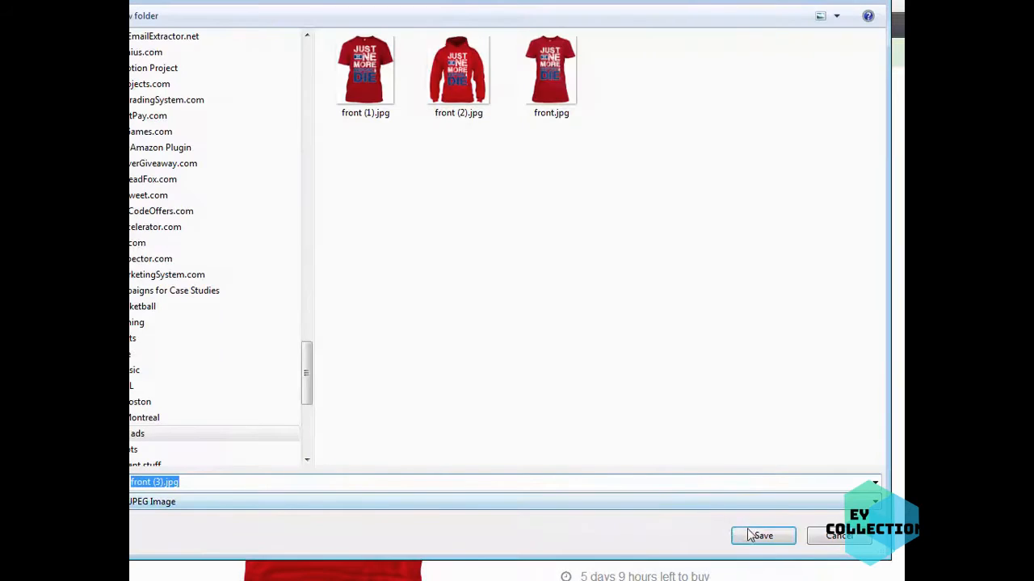
key(Return)
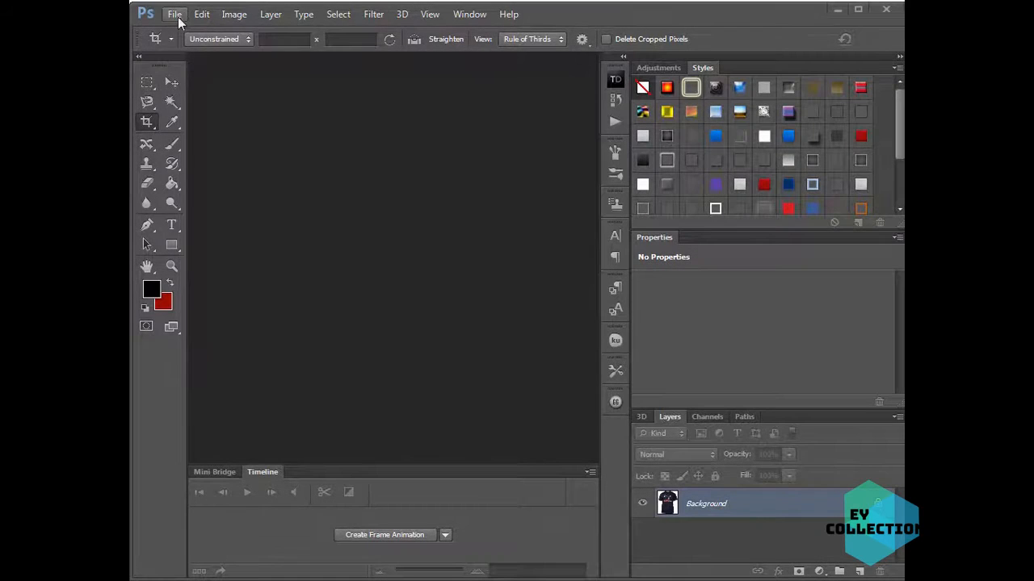
Switch to Photoshop and open all four shirt images from the ads folder inside the Montreal folder
click(176, 17)
click(191, 45)
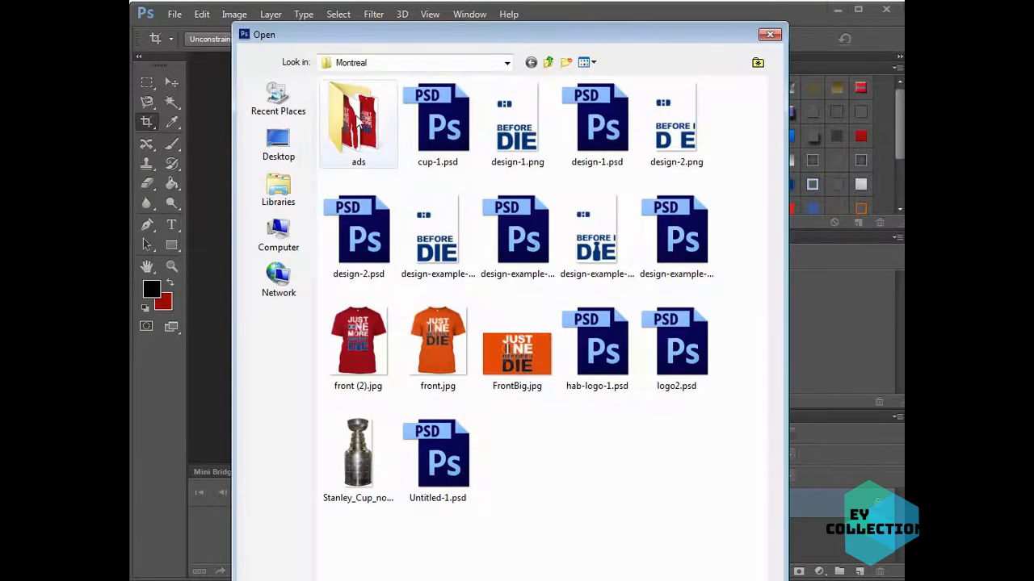
double_click(349, 121)
drag(667, 192, 343, 108)
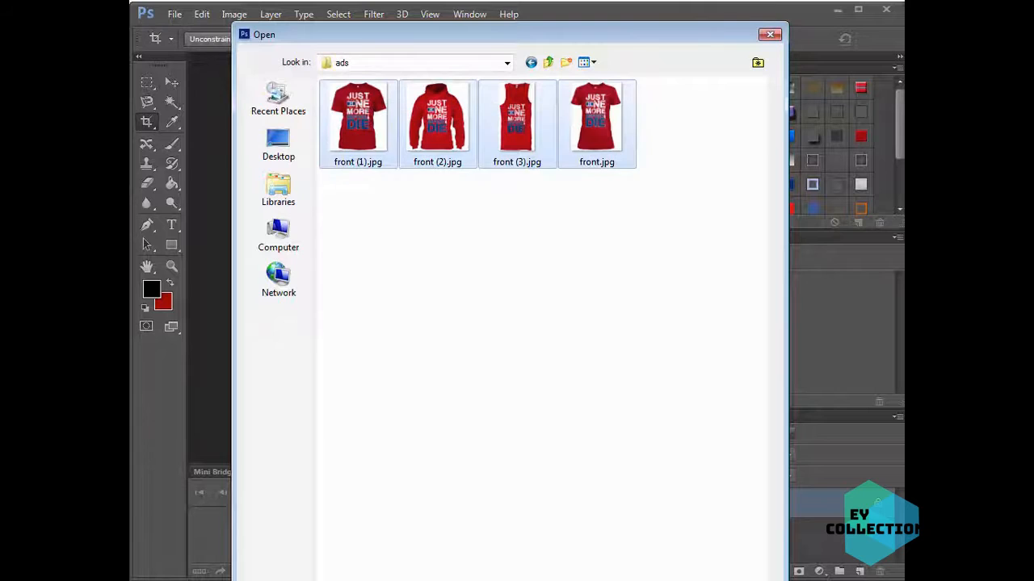
click(735, 450)
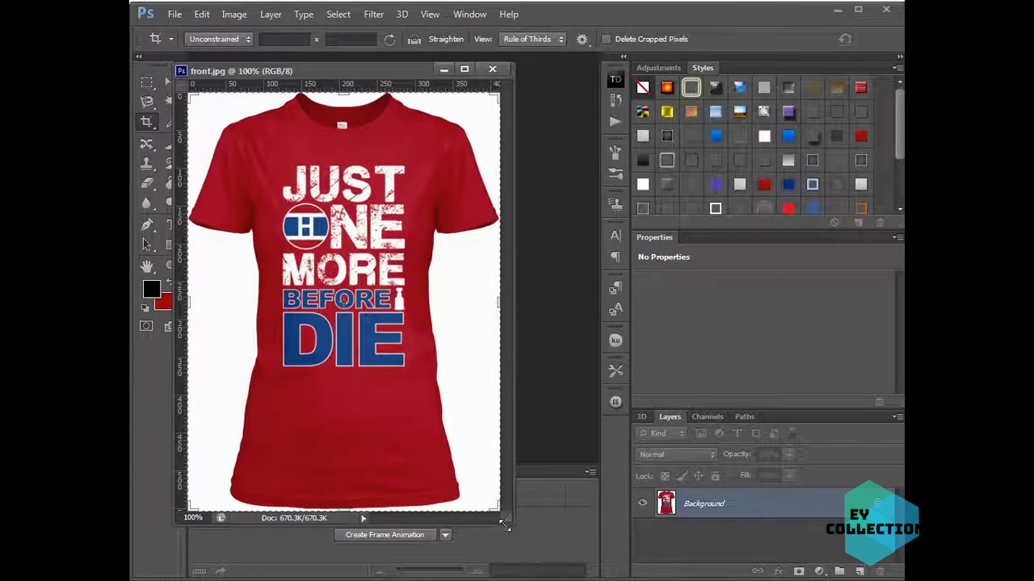
Duplicate the Background layer of the women's tee image front.jpg and hide the original layer
drag(512, 524, 567, 577)
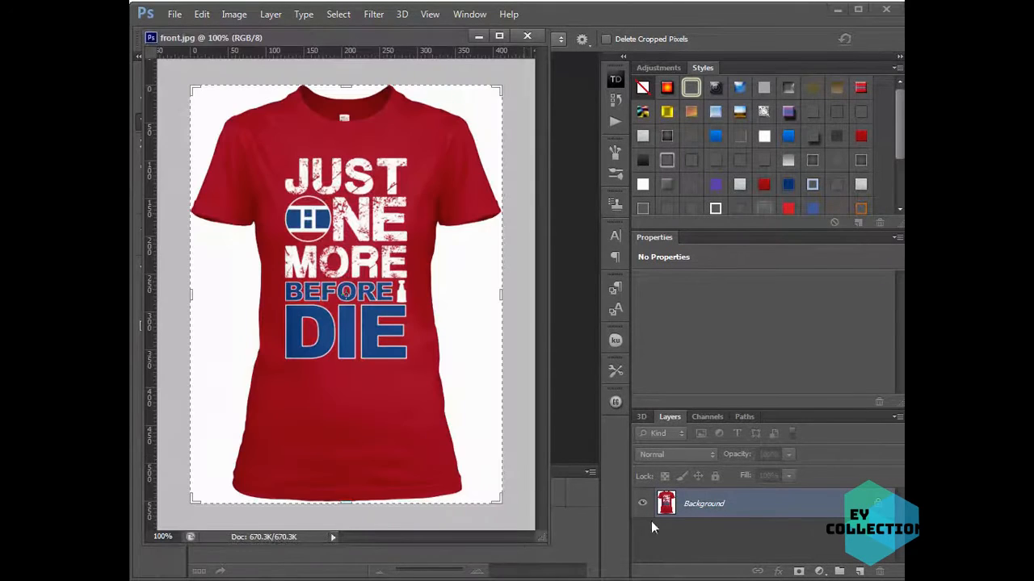
right_click(744, 511)
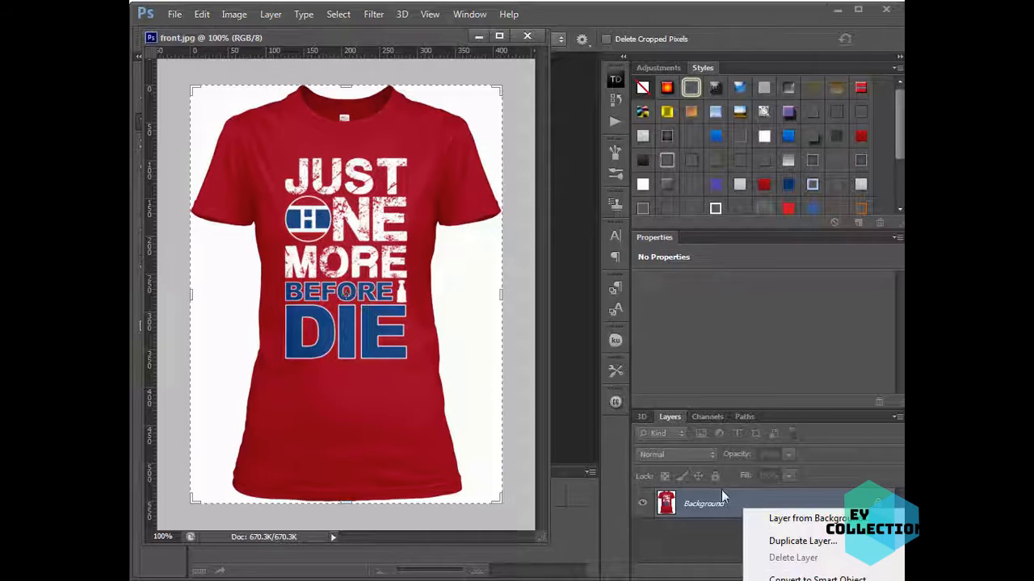
click(775, 542)
click(711, 173)
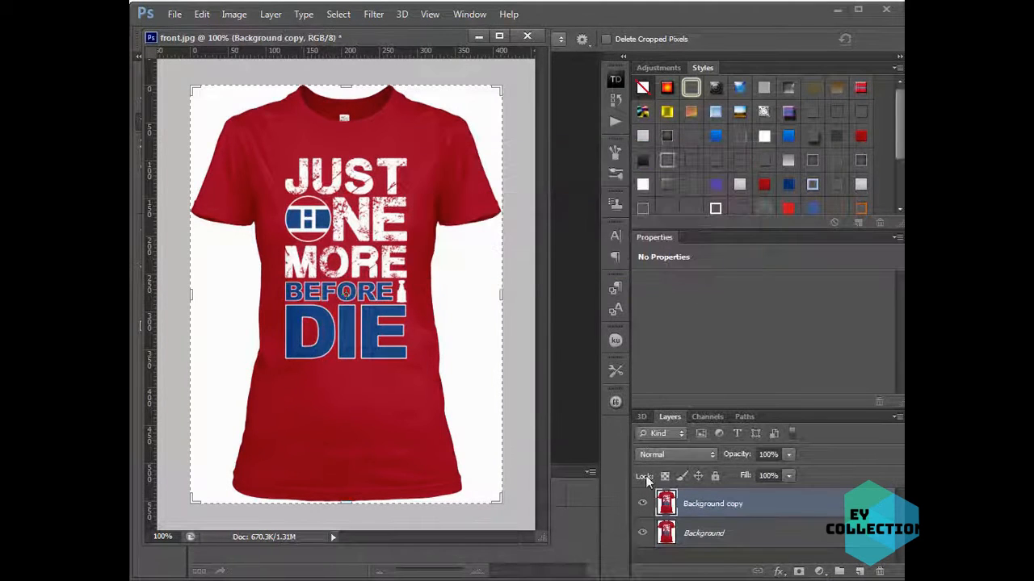
click(643, 534)
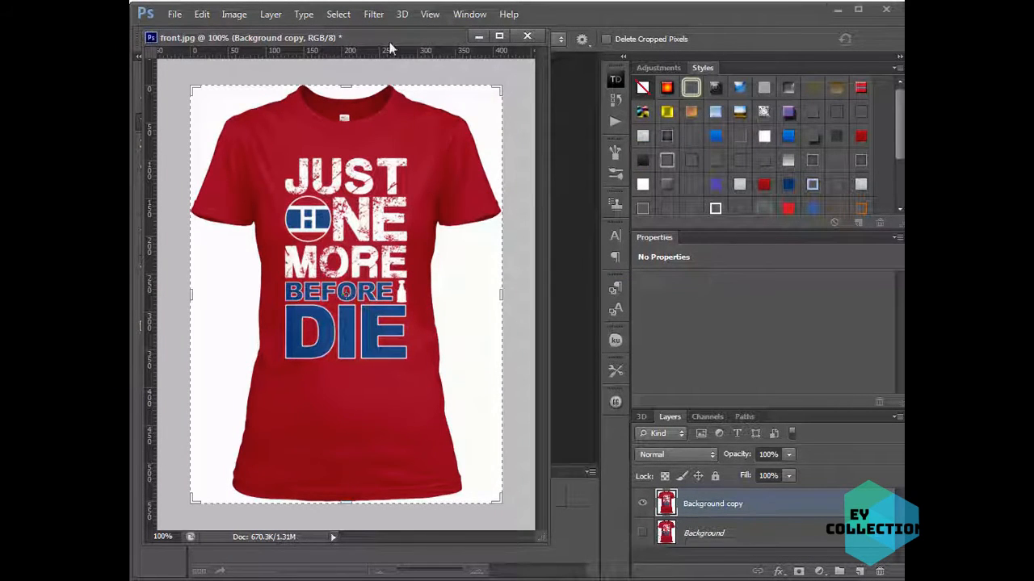
Delete the white areas around the women's tee and inside its neckline with the Magic Wand, and clear the selection
drag(389, 42, 495, 68)
click(171, 102)
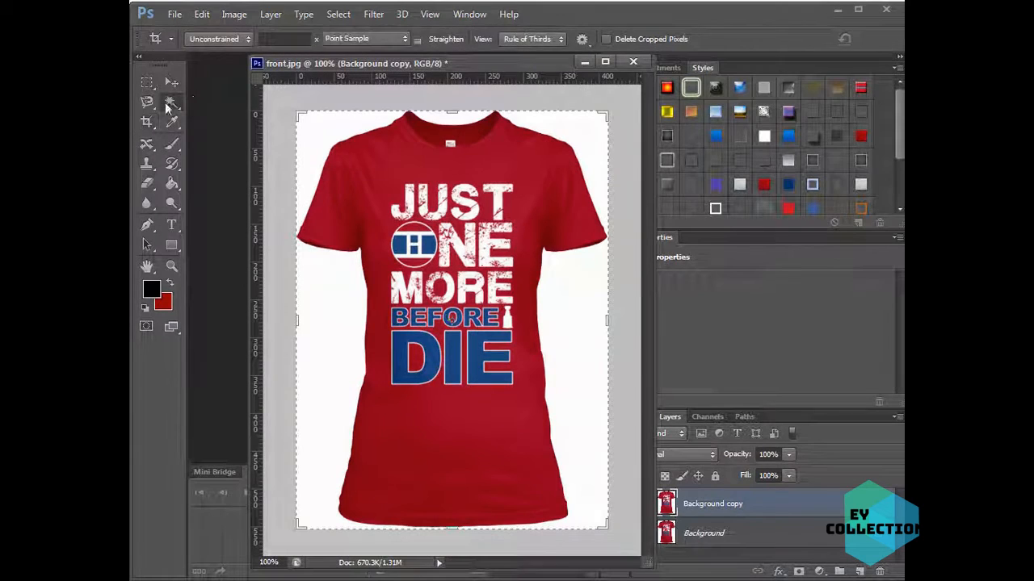
click(315, 136)
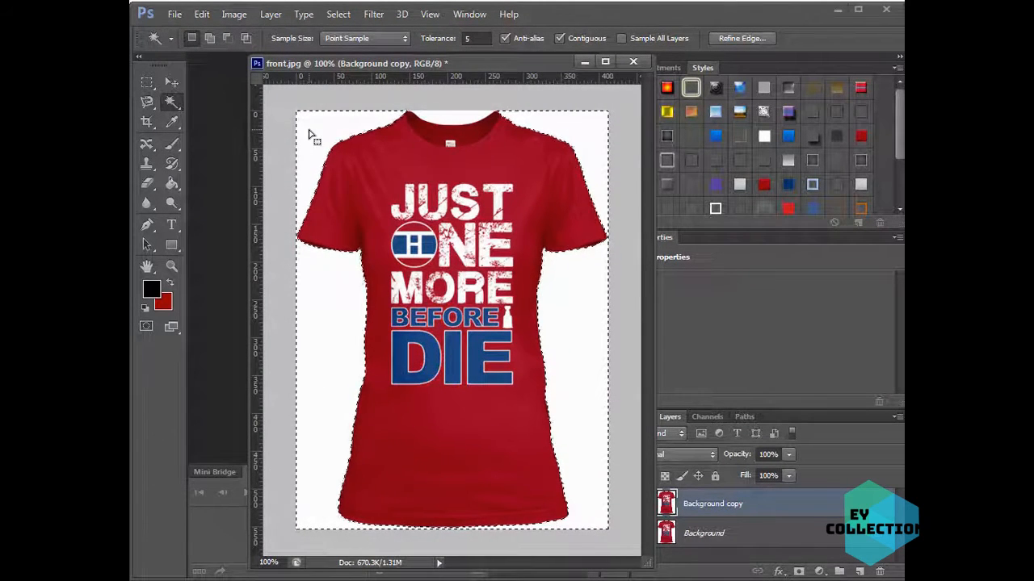
key(Delete)
click(451, 115)
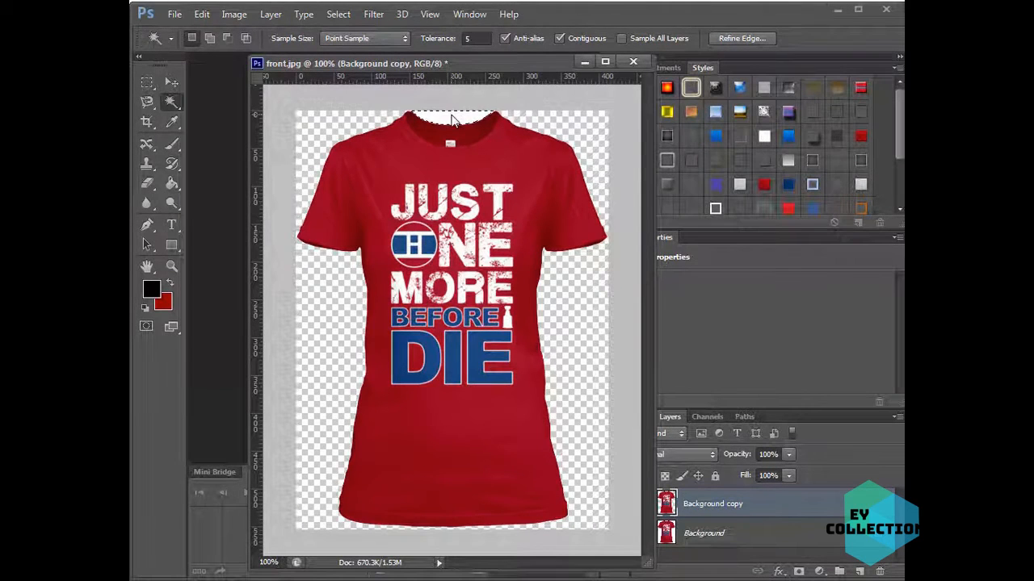
key(Delete)
click(338, 13)
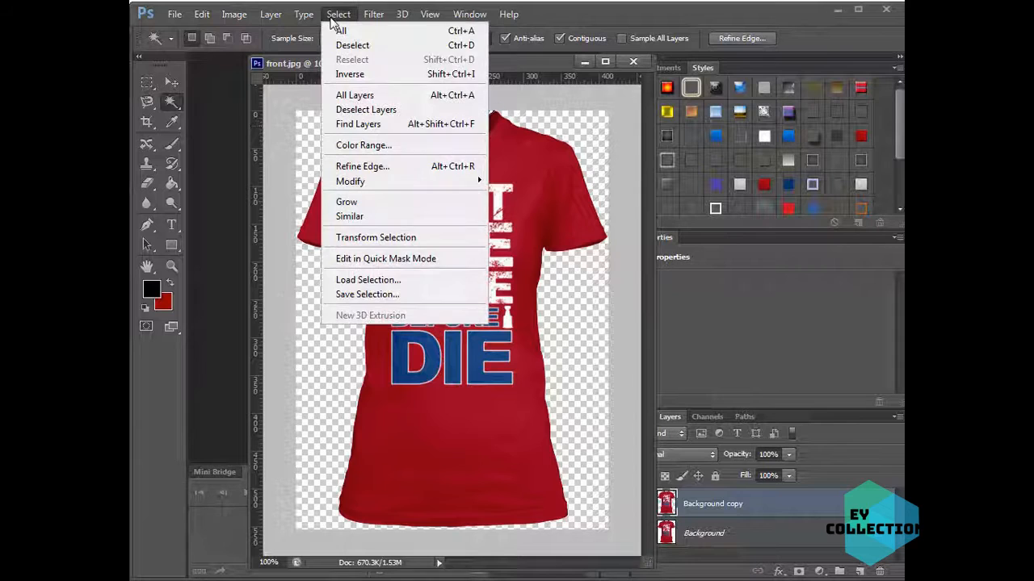
click(352, 46)
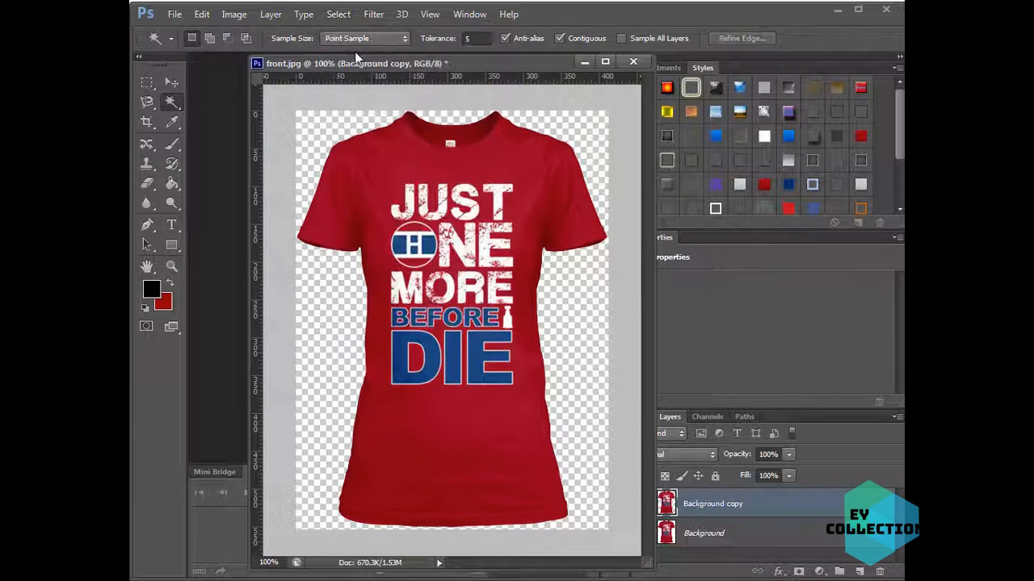
Convert the Background copy layer to a smart object and save the document as front.psd in the ads folder
right_click(753, 512)
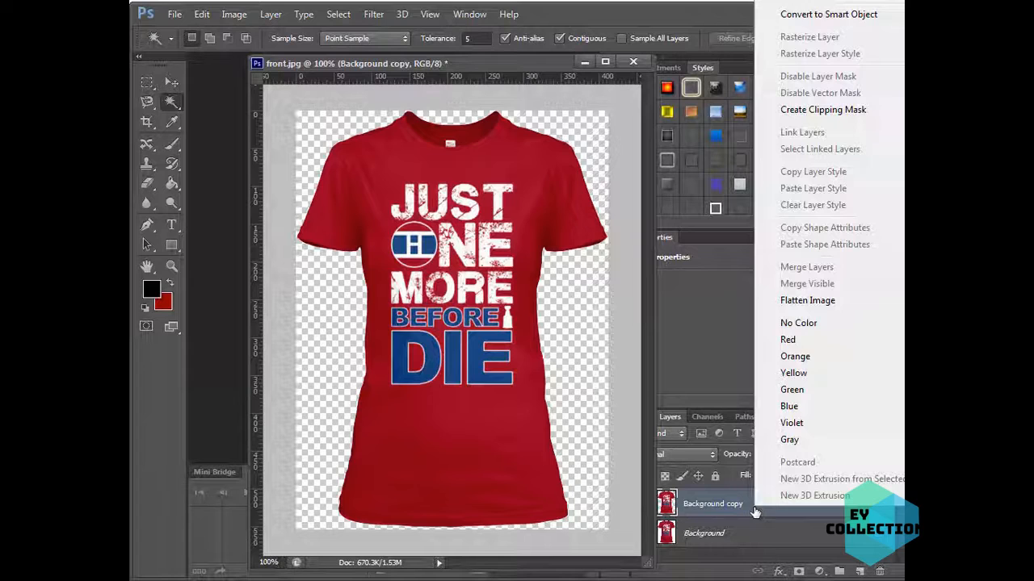
click(824, 17)
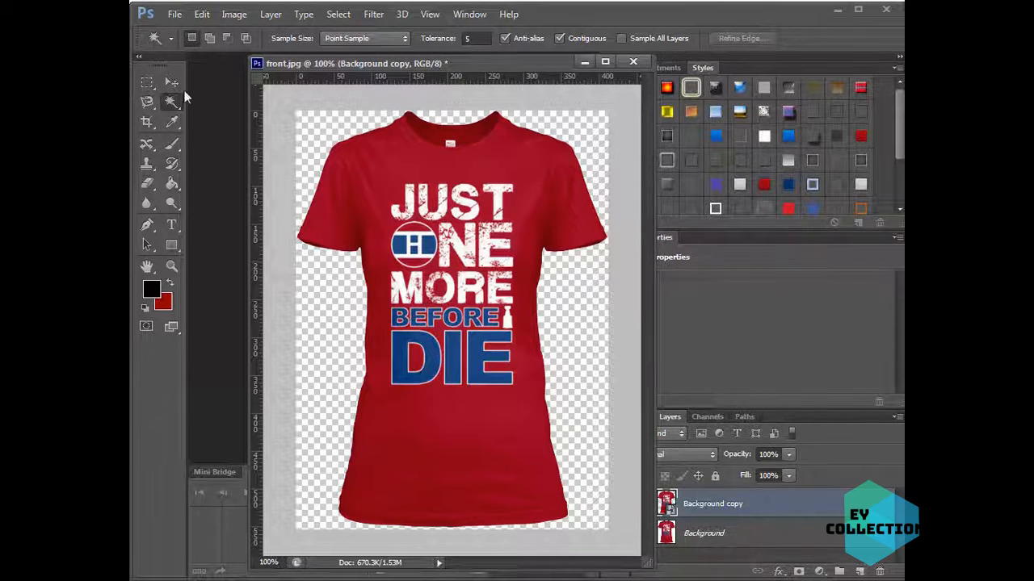
click(172, 82)
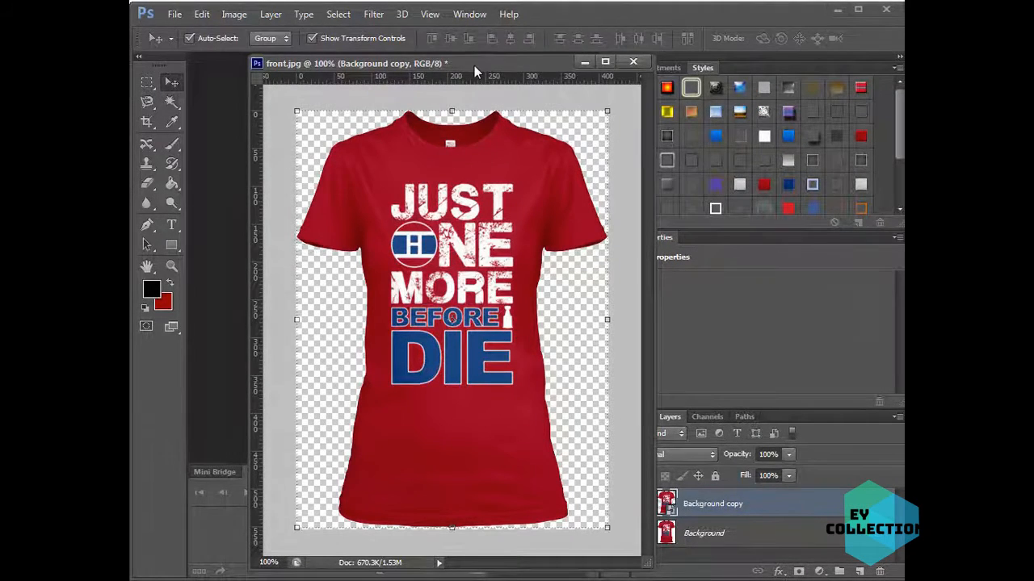
drag(474, 65, 450, 69)
key(ctrl+shift+s)
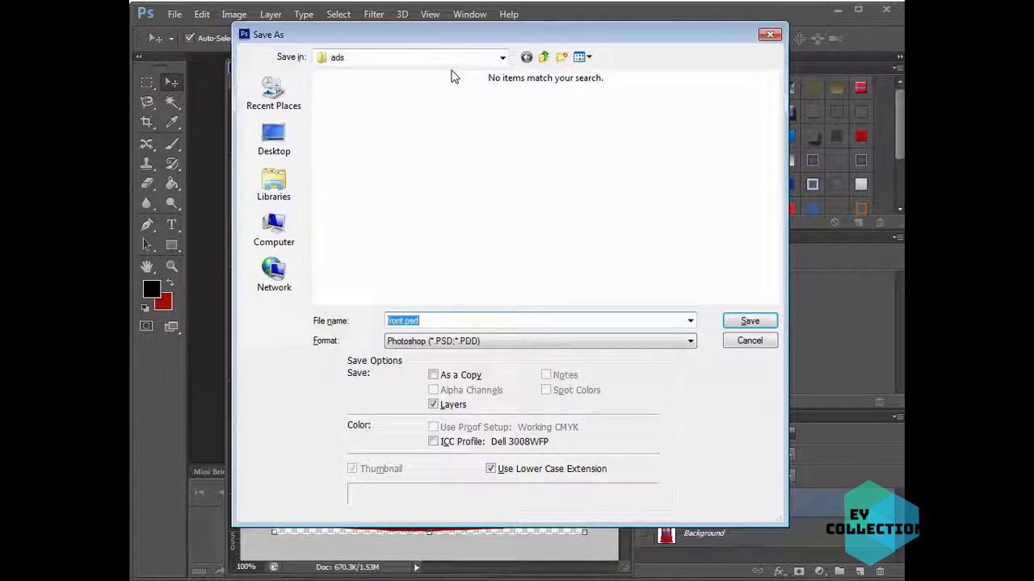
click(737, 325)
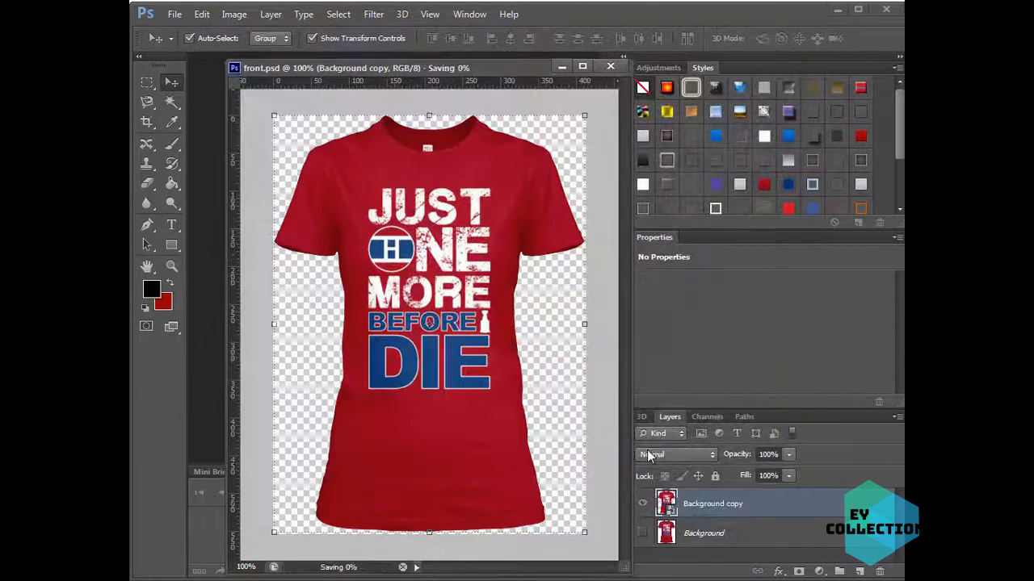
Clear the front.psd and hoodie image windows out of the way and bring up front (1).jpg
key(ctrl+w)
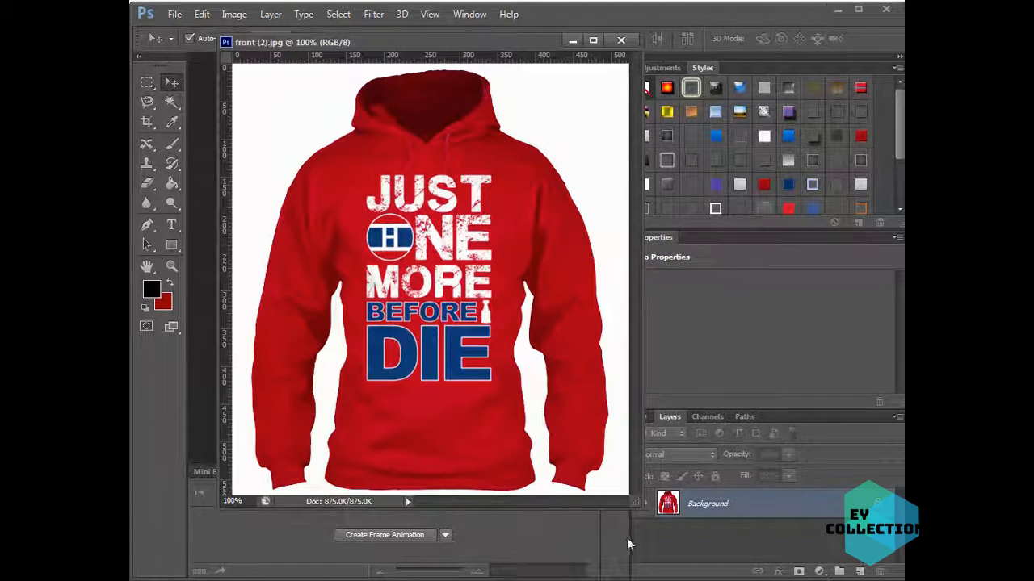
drag(640, 507, 654, 534)
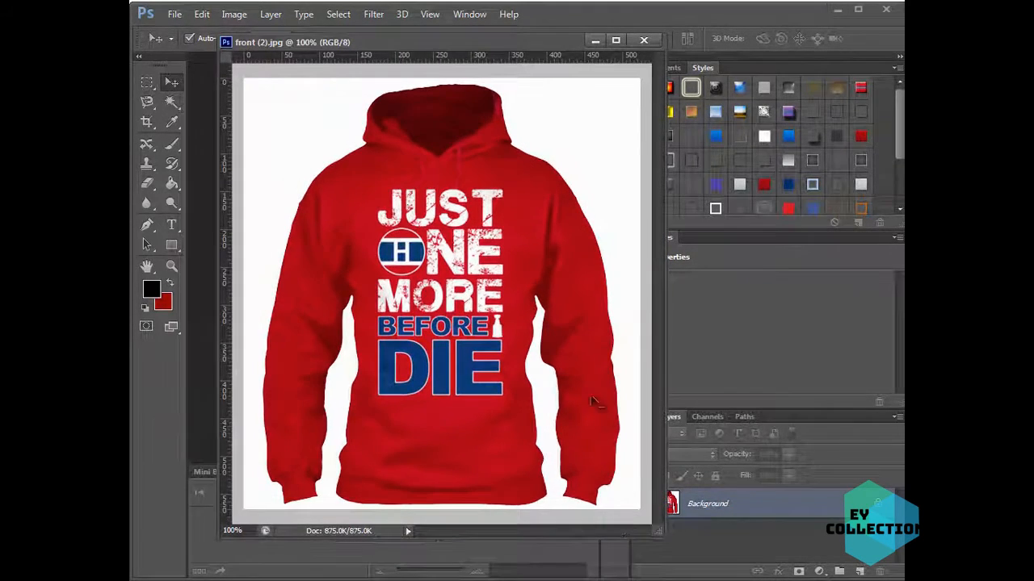
double_click(444, 42)
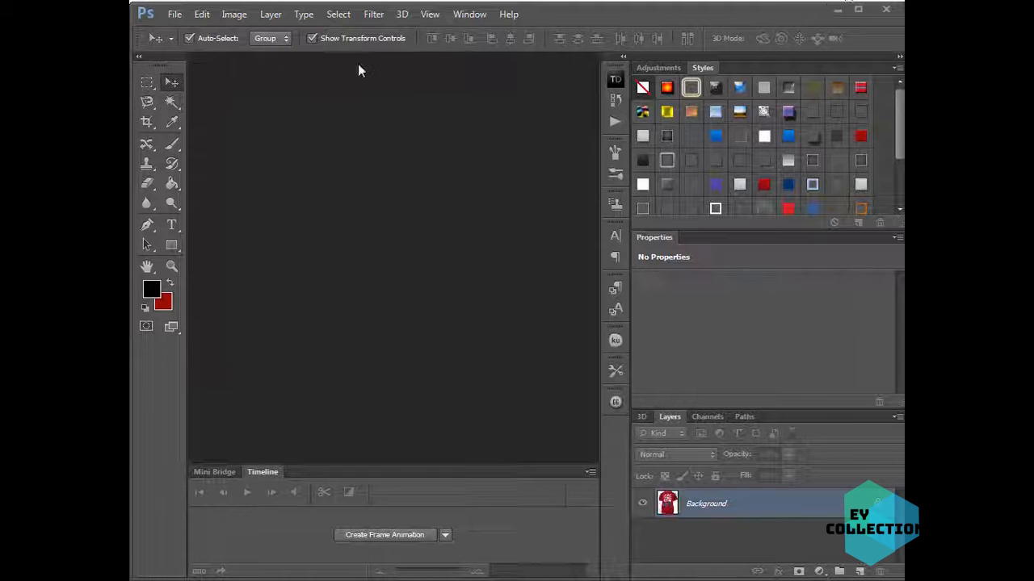
drag(340, 64, 339, 64)
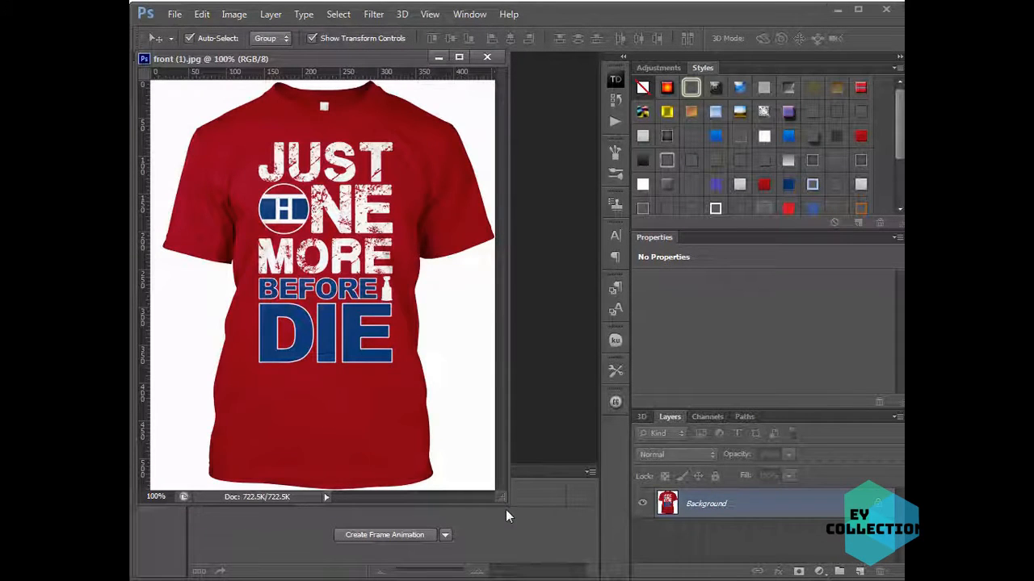
Play the existing Regular Tee action from the Teespring set on front (1).jpg
click(614, 125)
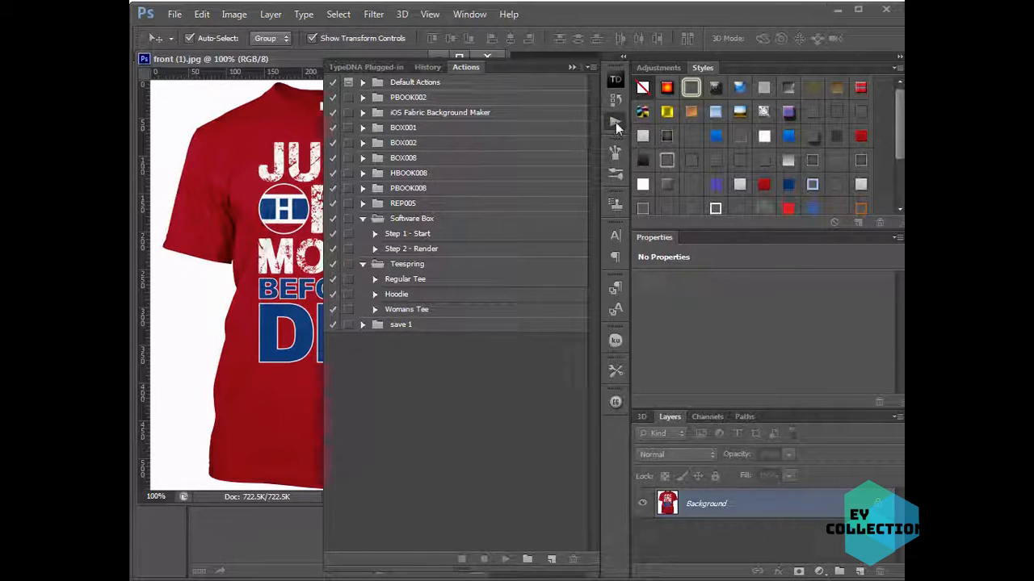
click(469, 15)
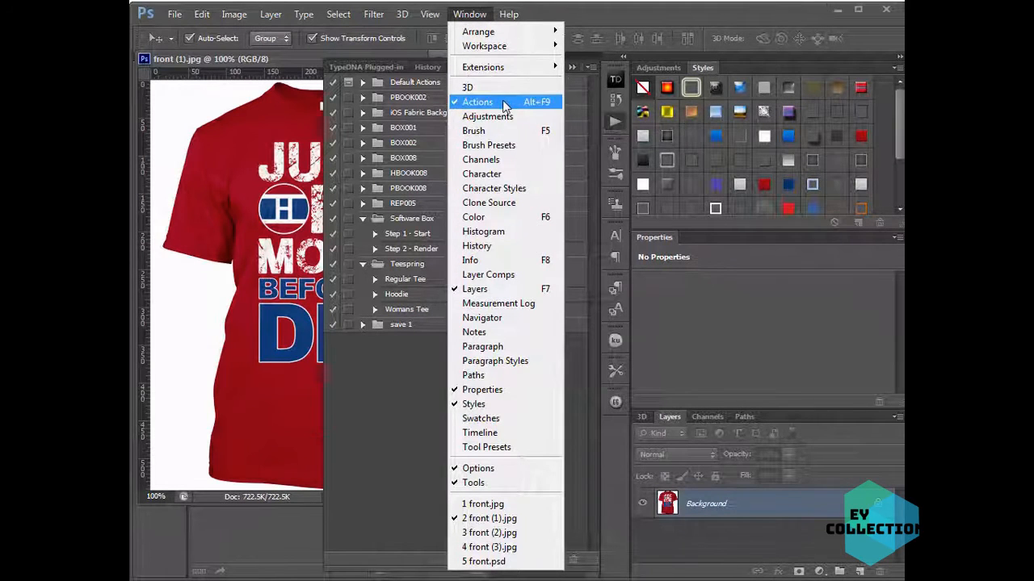
click(499, 102)
click(469, 15)
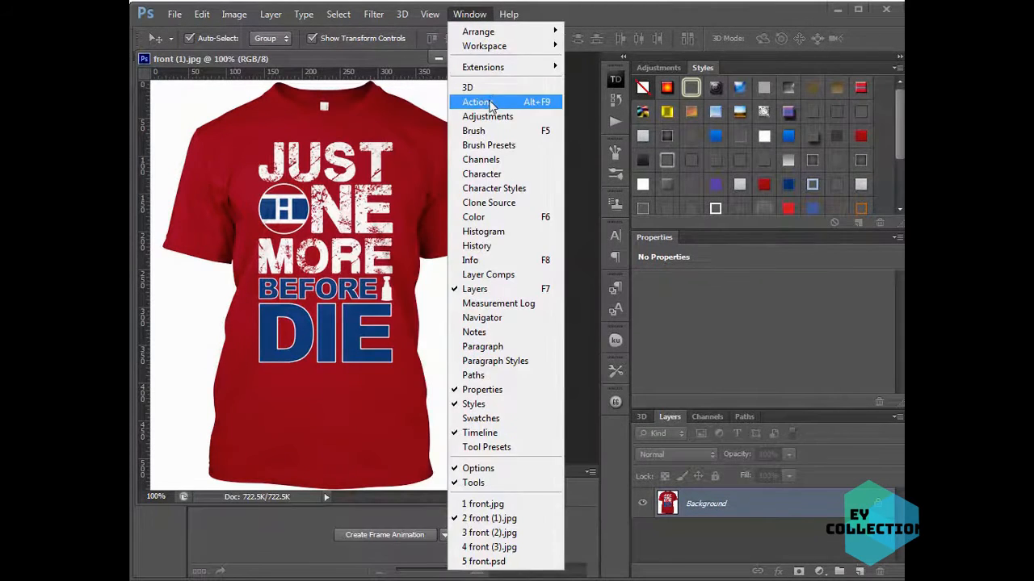
click(476, 102)
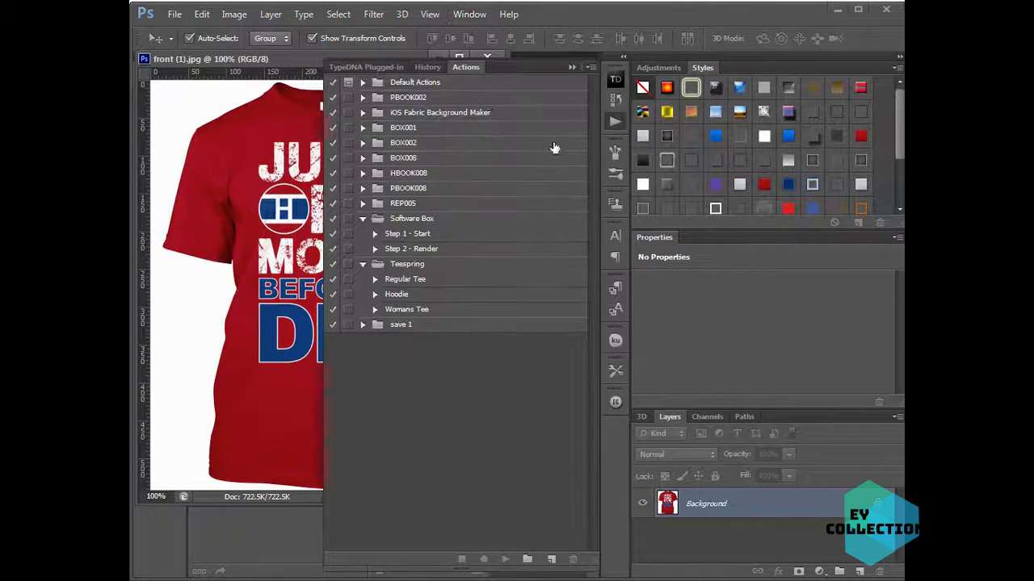
click(414, 270)
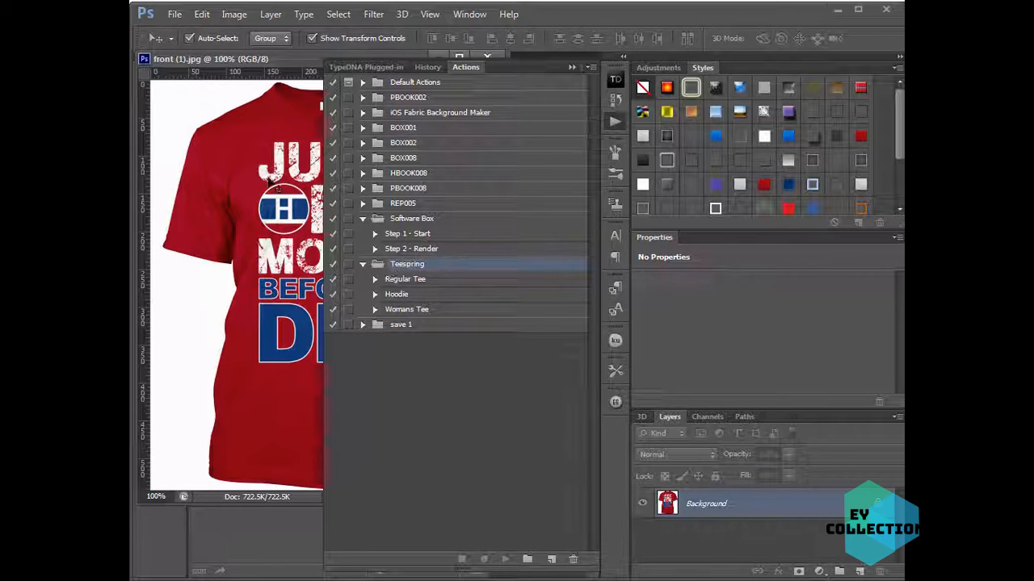
click(414, 283)
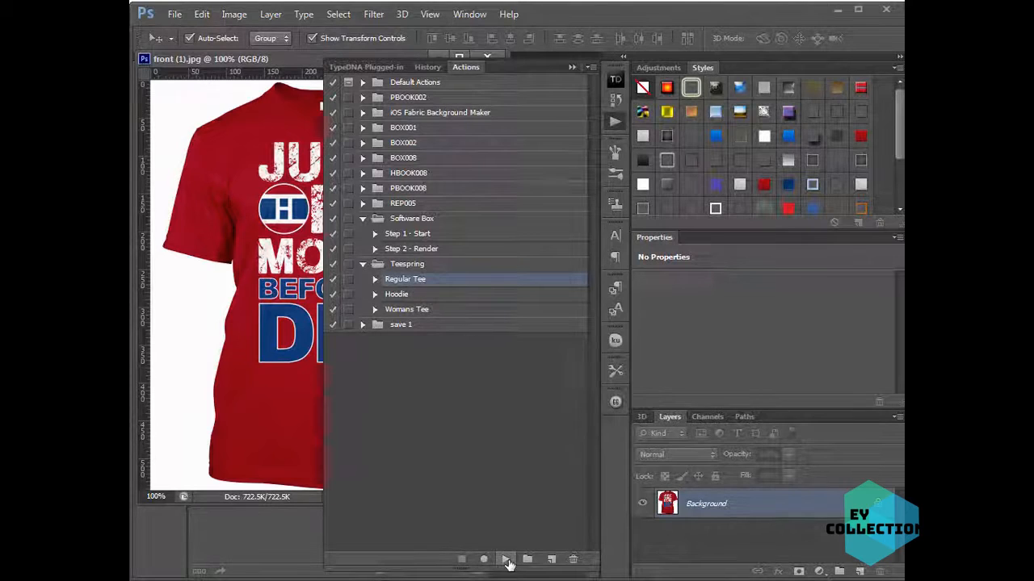
click(506, 560)
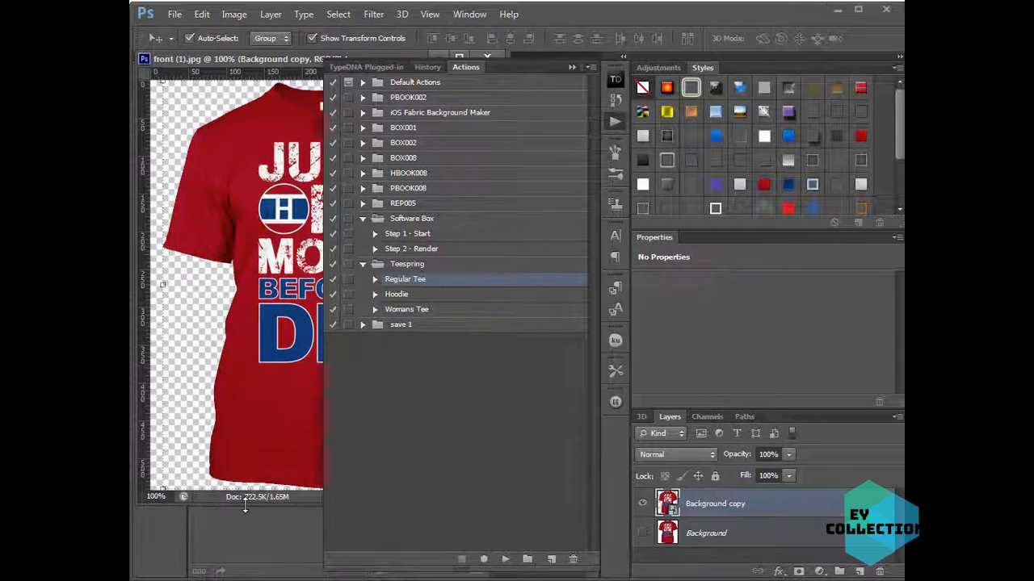
Collapse the actions list and close the processed front (1).jpg without saving its changes
drag(234, 60, 254, 89)
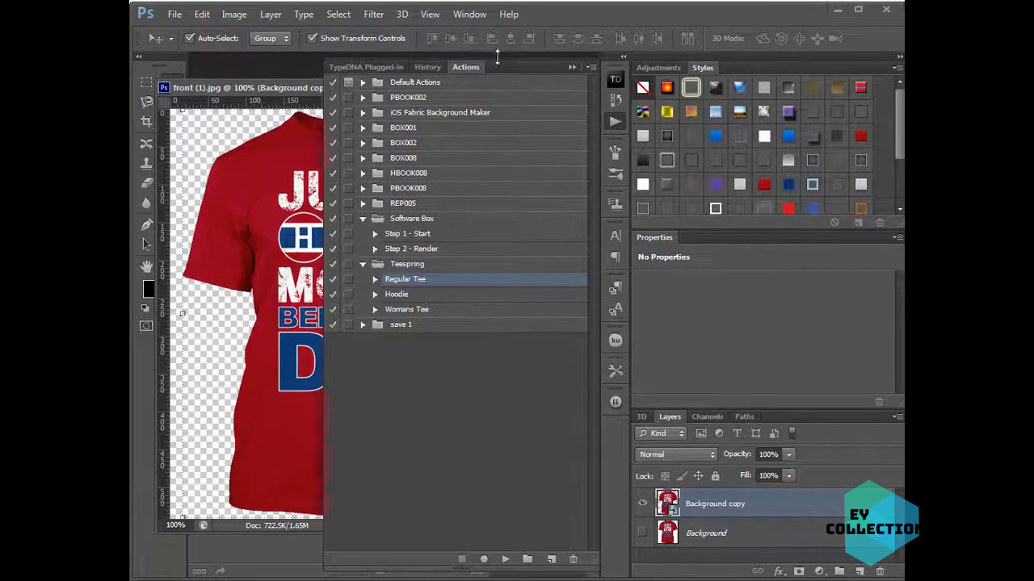
click(572, 66)
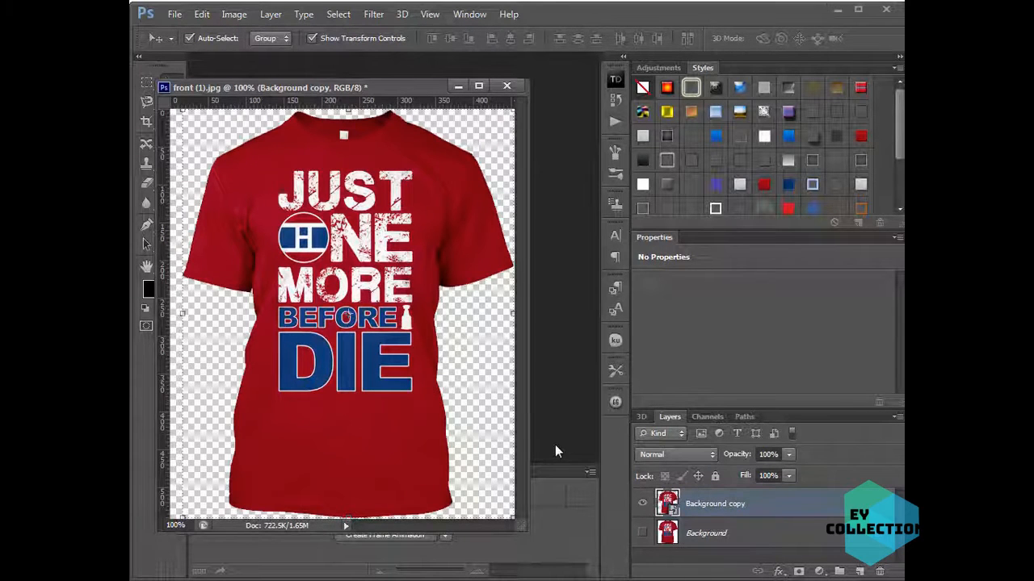
drag(420, 89, 435, 74)
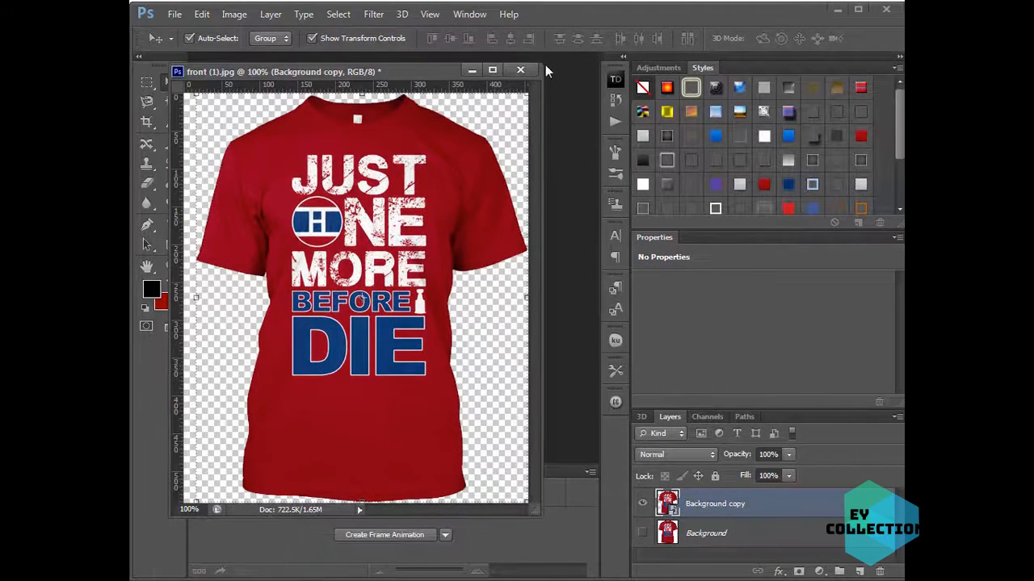
click(527, 74)
click(613, 223)
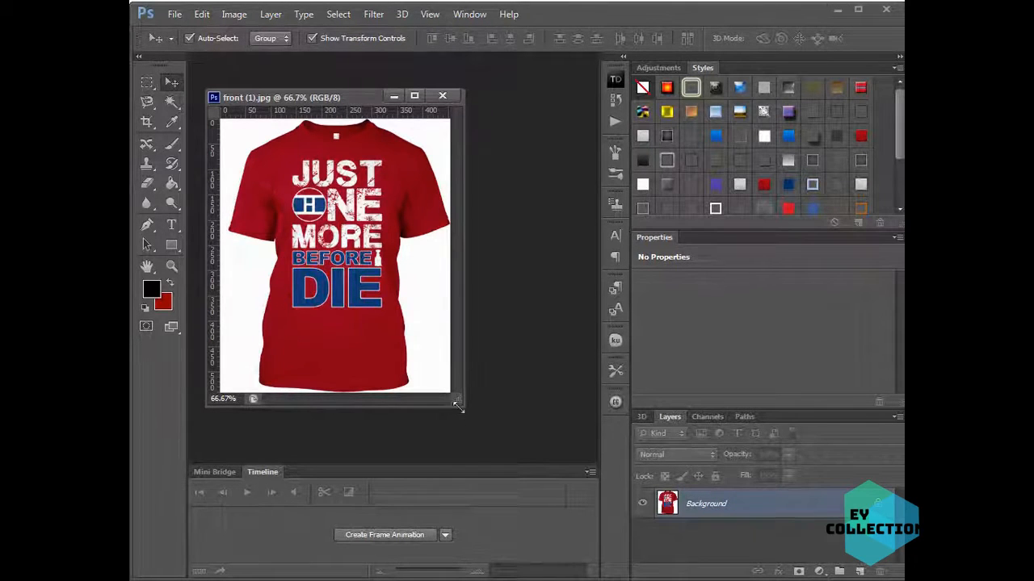
Enlarge the front (1).jpg window, reopen the actions list, and narrow the layer and style panels to uncover more of the image
drag(457, 408, 485, 418)
click(613, 122)
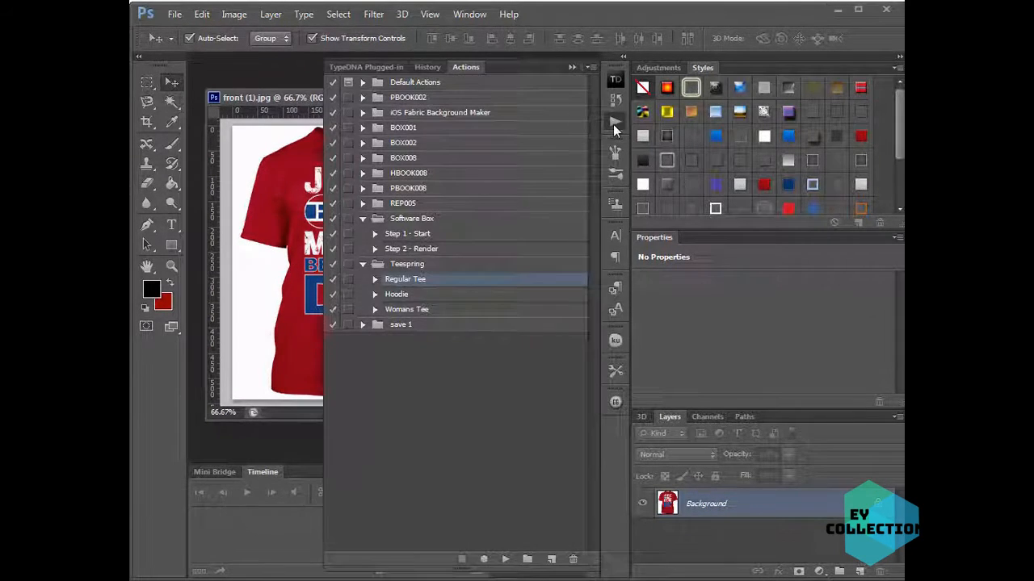
drag(633, 264, 733, 257)
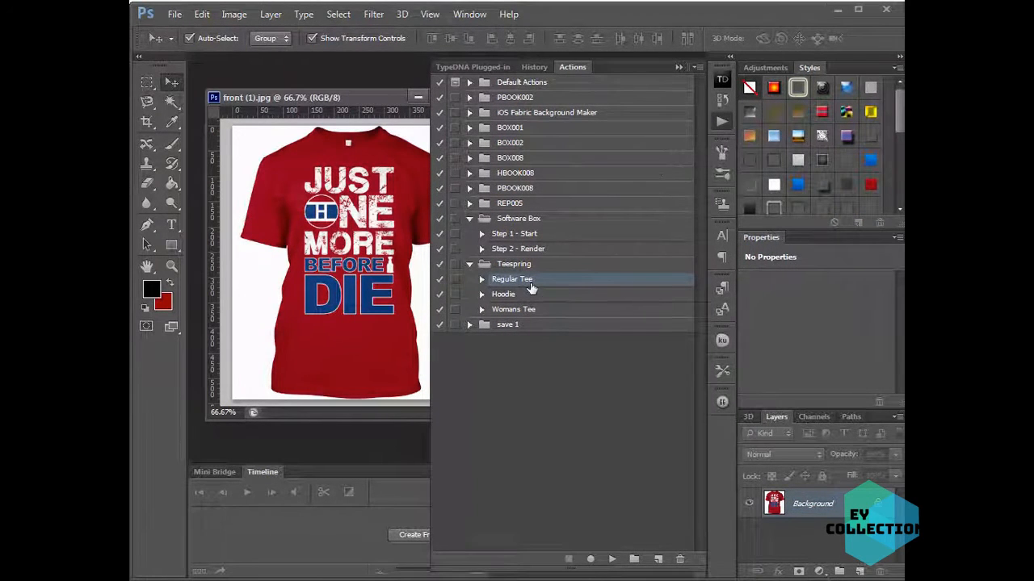
Create a new action set named Teespring Actions below the save 1 set
click(533, 328)
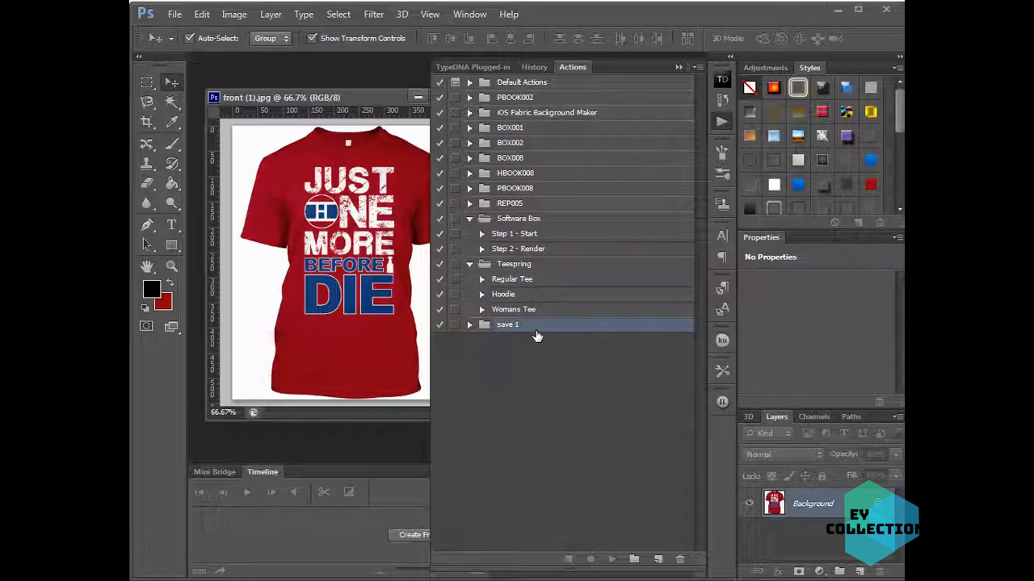
click(634, 559)
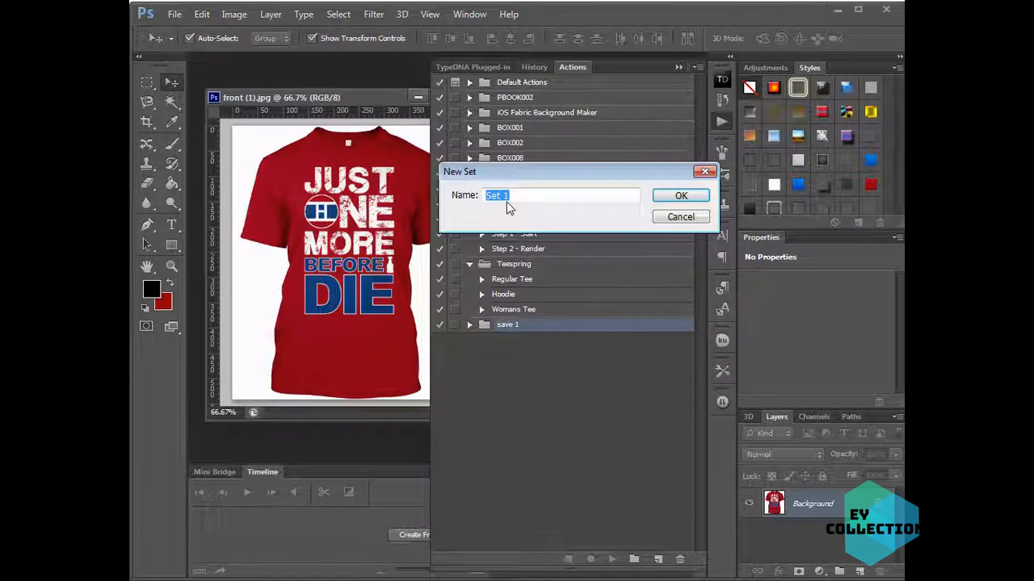
text(te3)
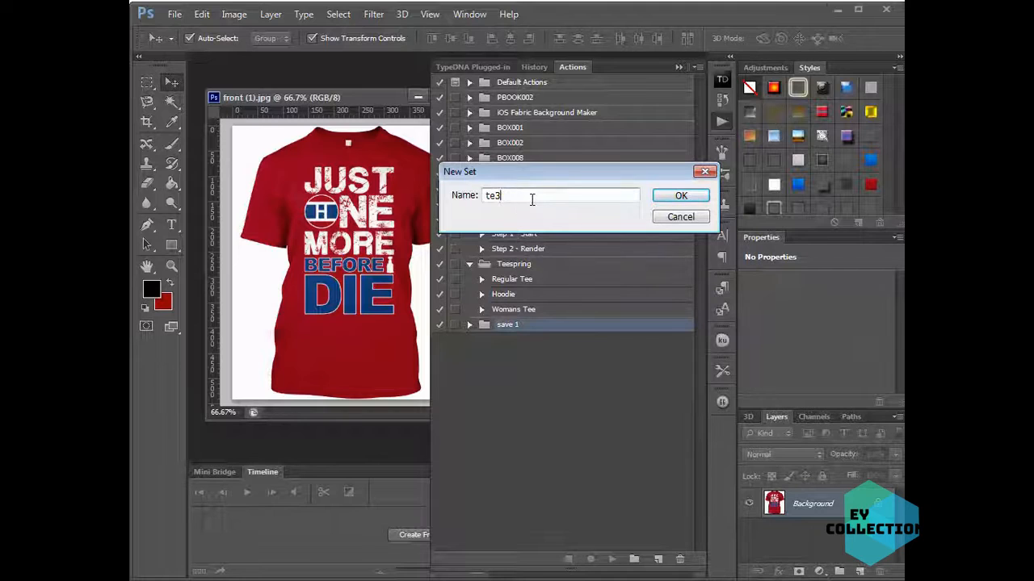
text(stexample)
double_click(532, 199)
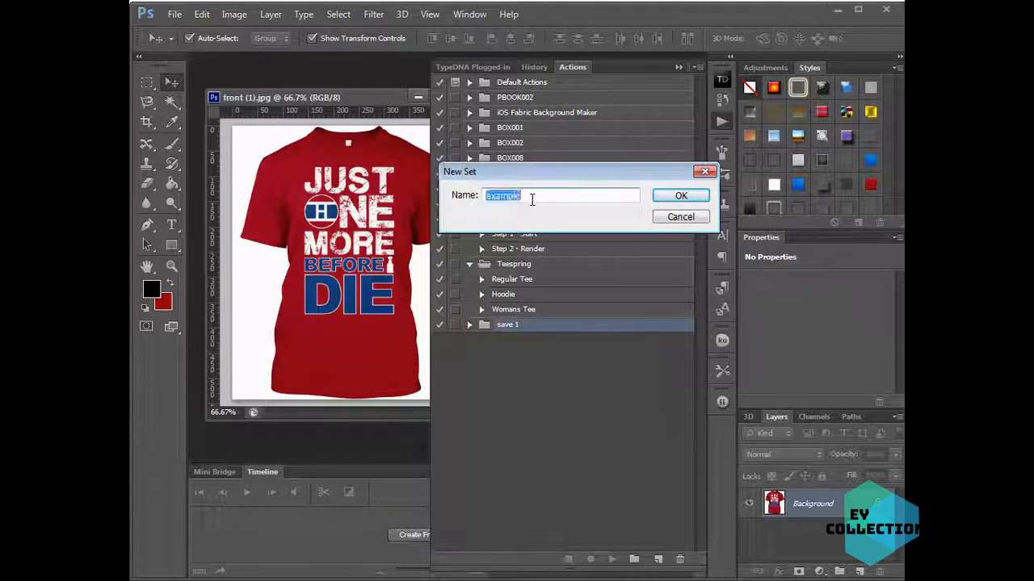
text(Teespeing Ex)
key(BackSpace)
key(BackSpace)
key(BackSpace)
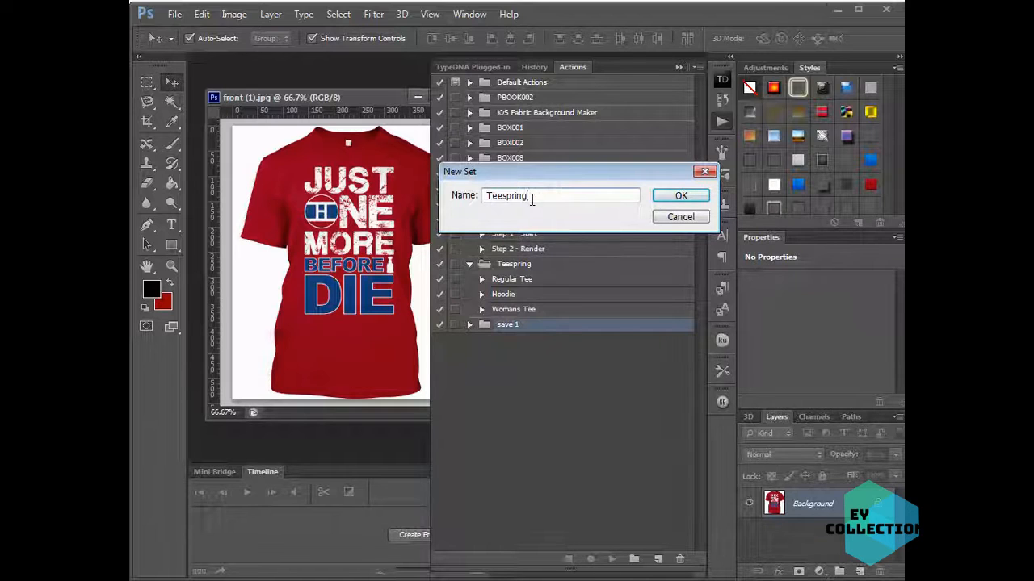
text(Actions)
click(680, 195)
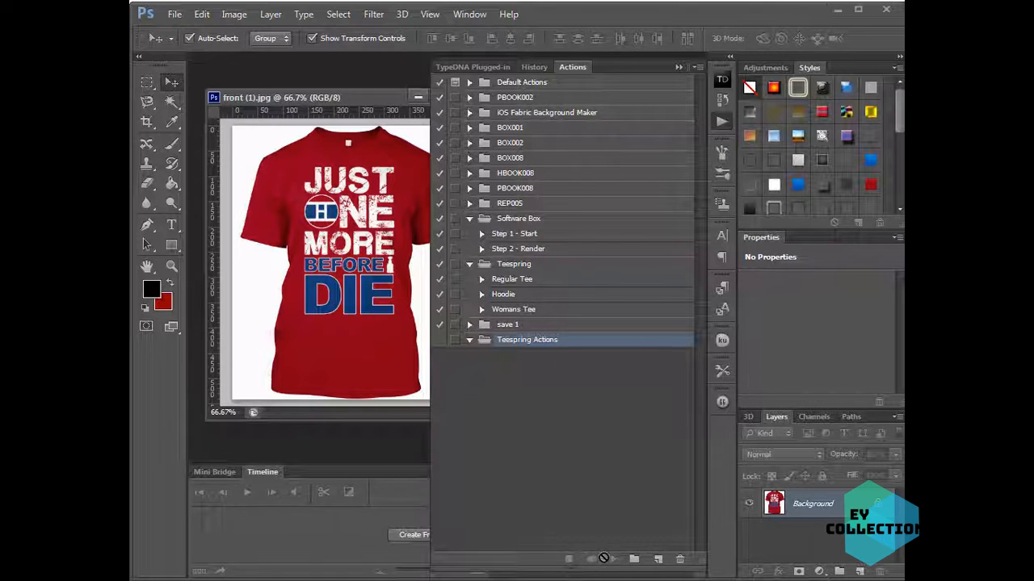
Create an action named Regular Tee in the Teespring Actions set and start recording it
click(660, 559)
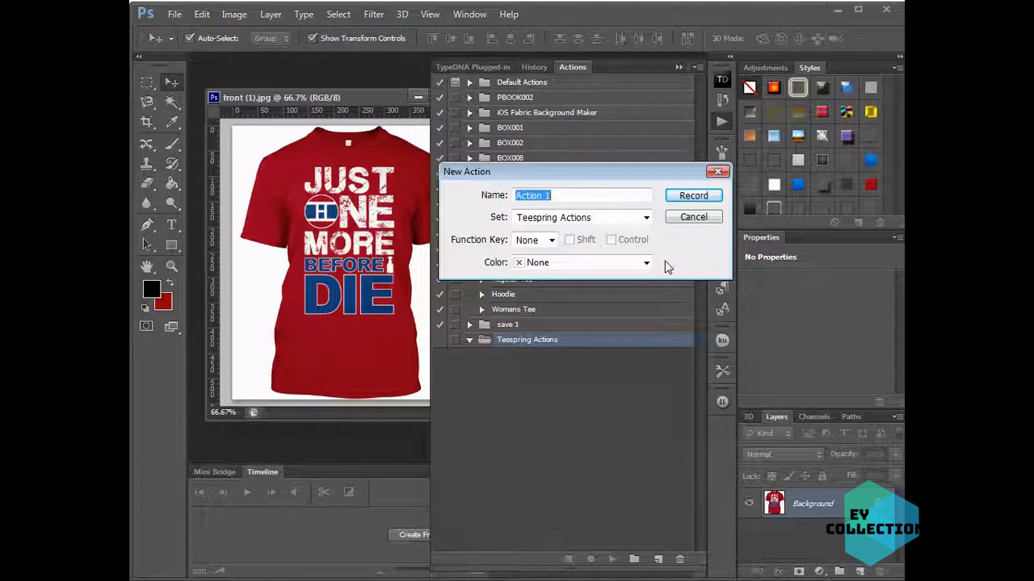
text(Regular Tee)
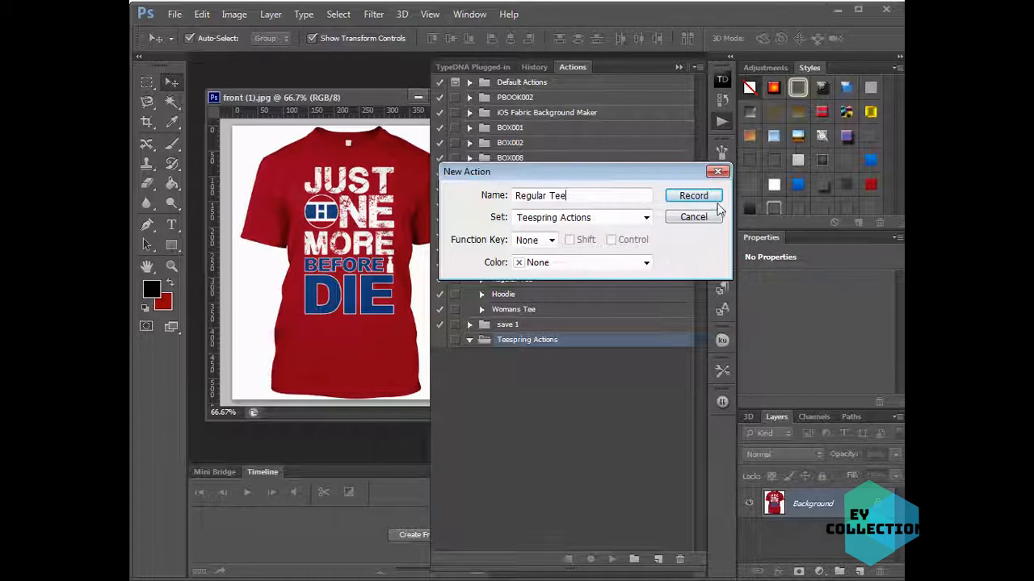
click(680, 198)
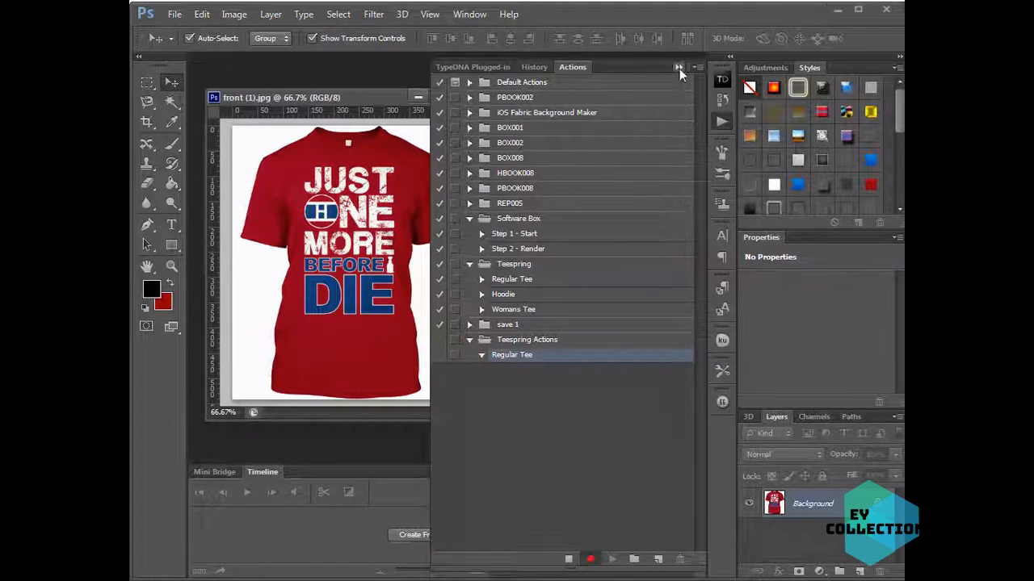
Duplicate the Background layer of front (1).jpg and hide the original layer while the action records
drag(362, 97, 356, 93)
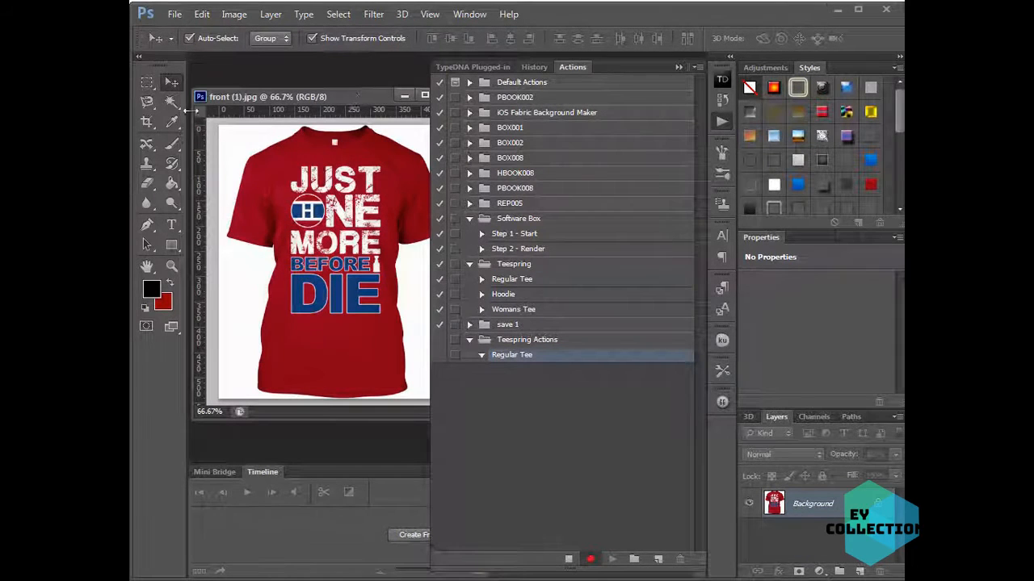
right_click(832, 510)
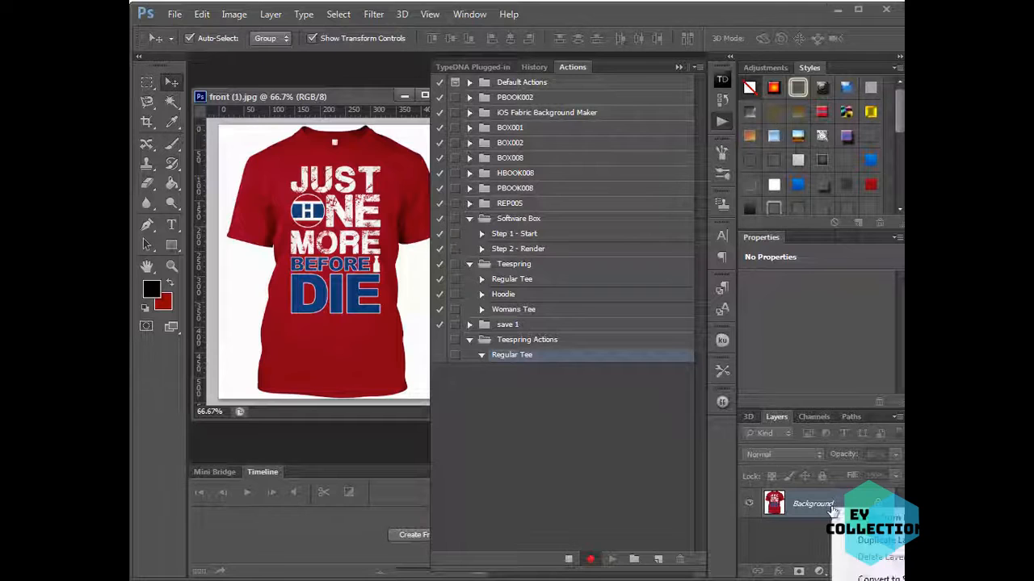
click(881, 541)
click(691, 177)
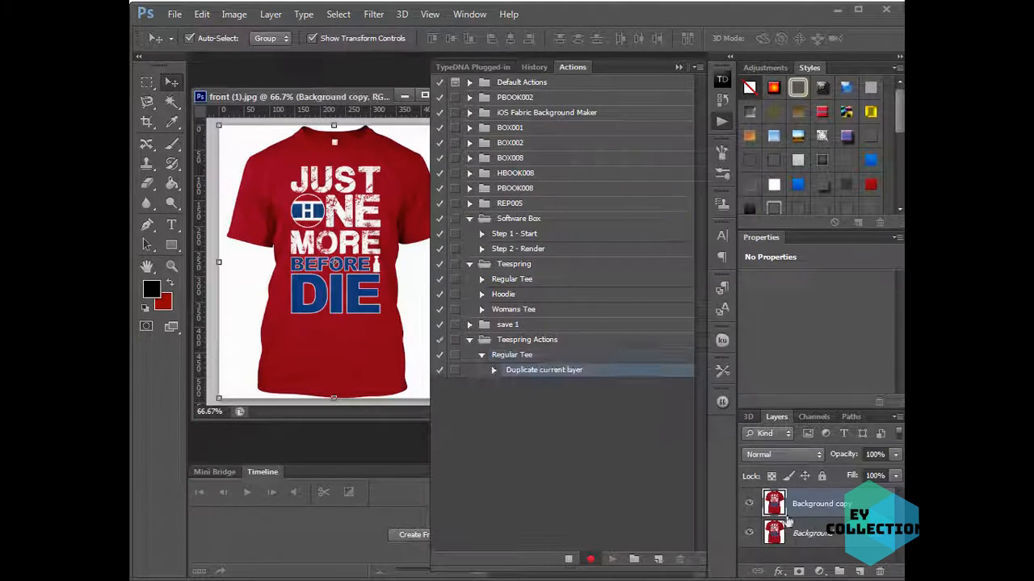
click(750, 534)
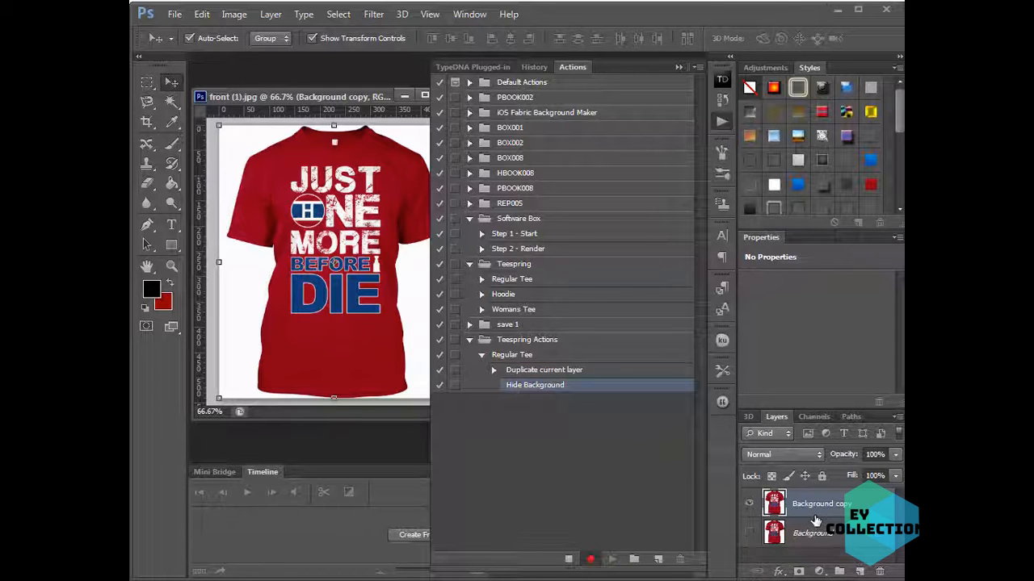
Delete the white areas around the regular tee on the Background copy layer with the Magic Wand, and clear the selection
click(172, 101)
click(247, 134)
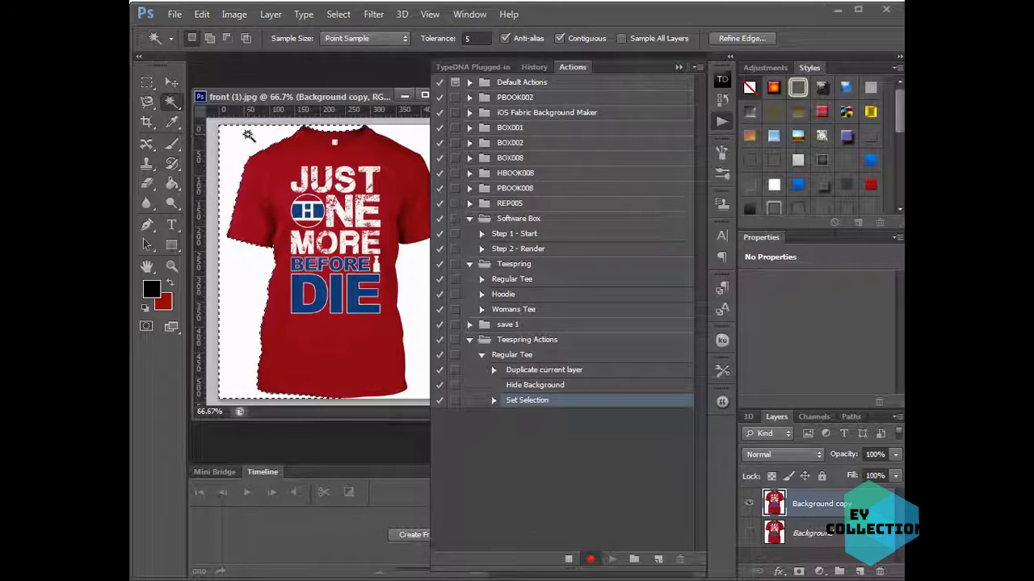
key(Delete)
key(ctrl+d)
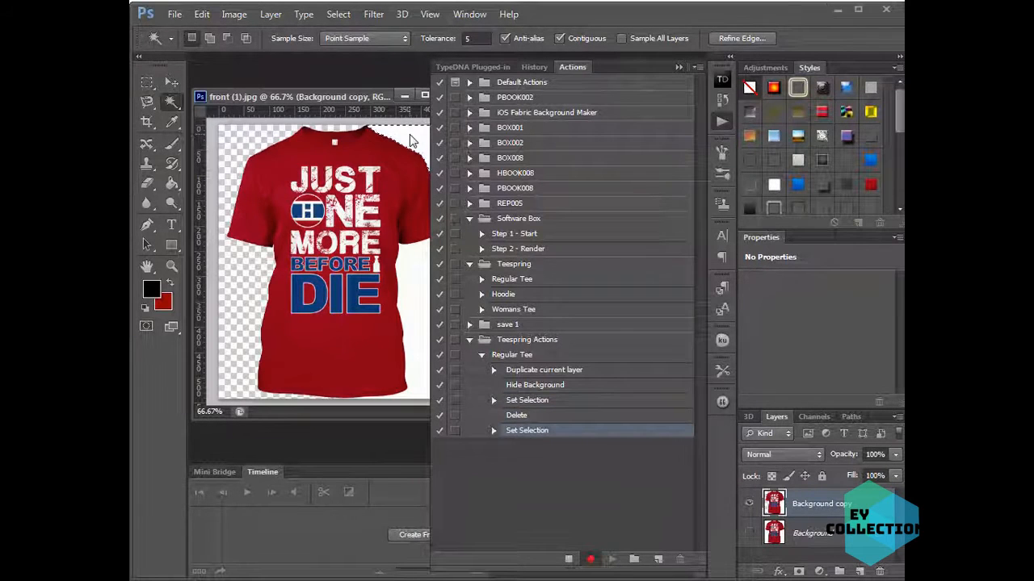
key(Delete)
click(419, 286)
key(Delete)
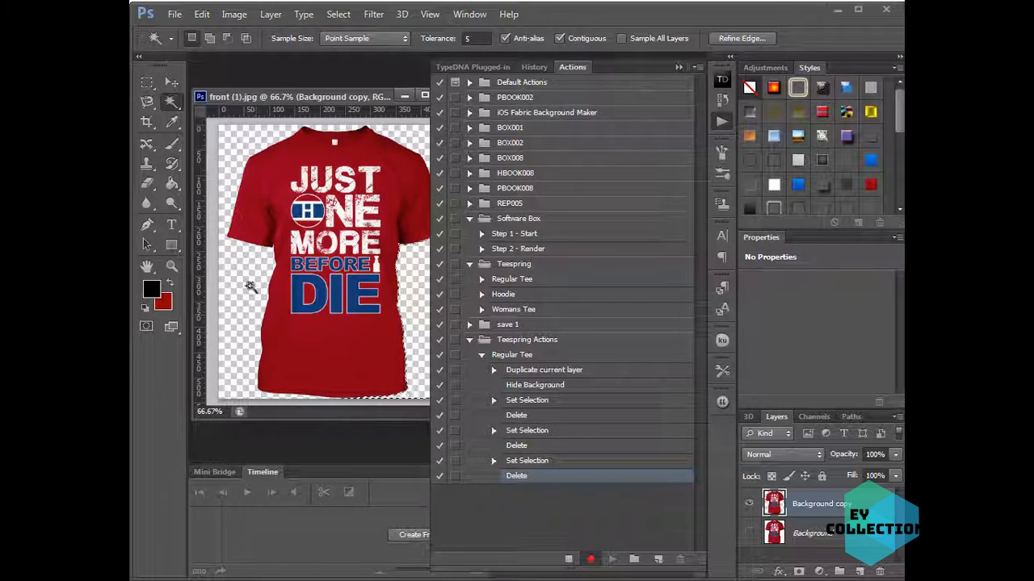
click(338, 13)
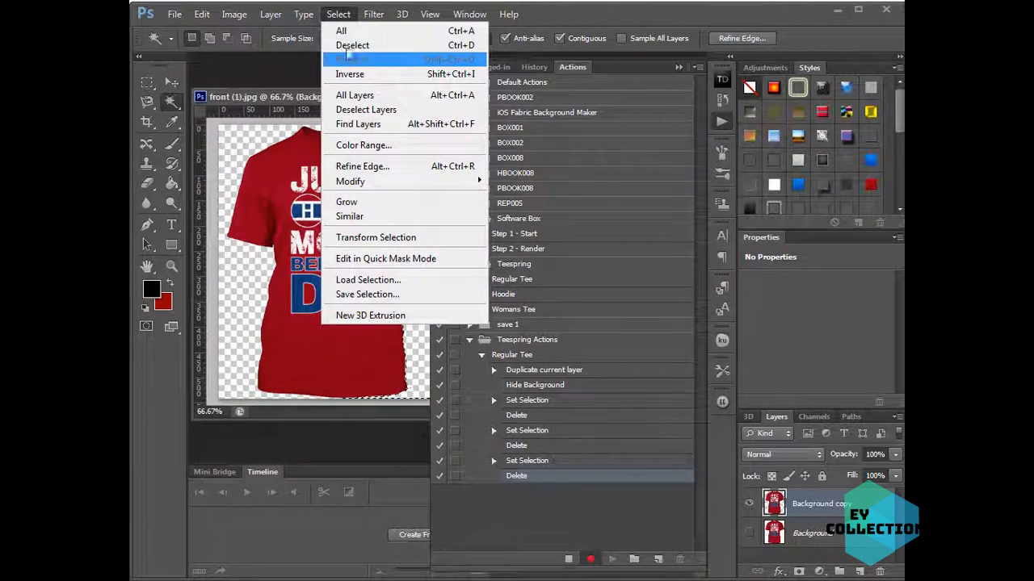
click(352, 45)
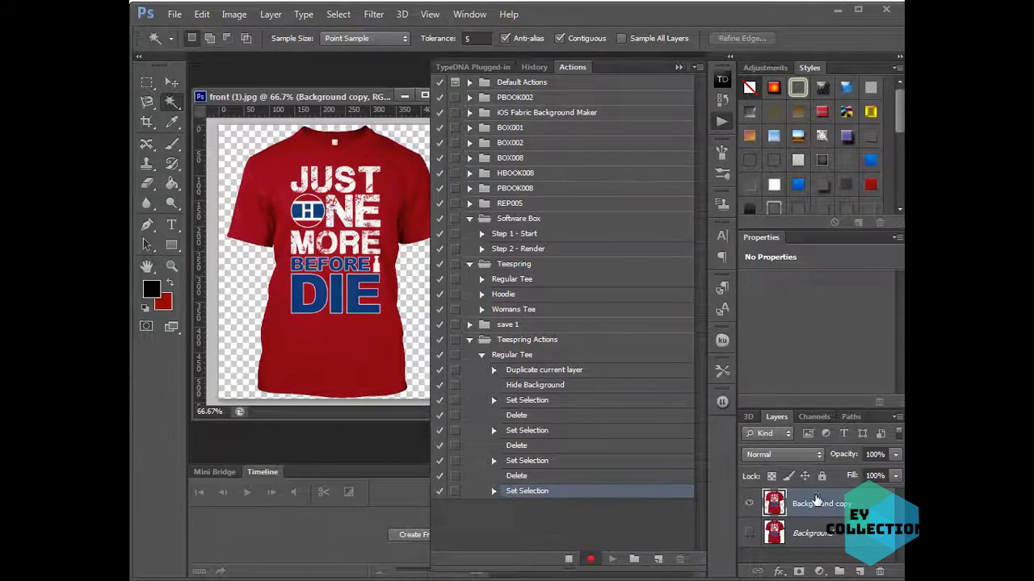
Convert the Background copy layer to a smart object, stop recording, and collapse the Regular Tee action
right_click(817, 503)
click(870, 4)
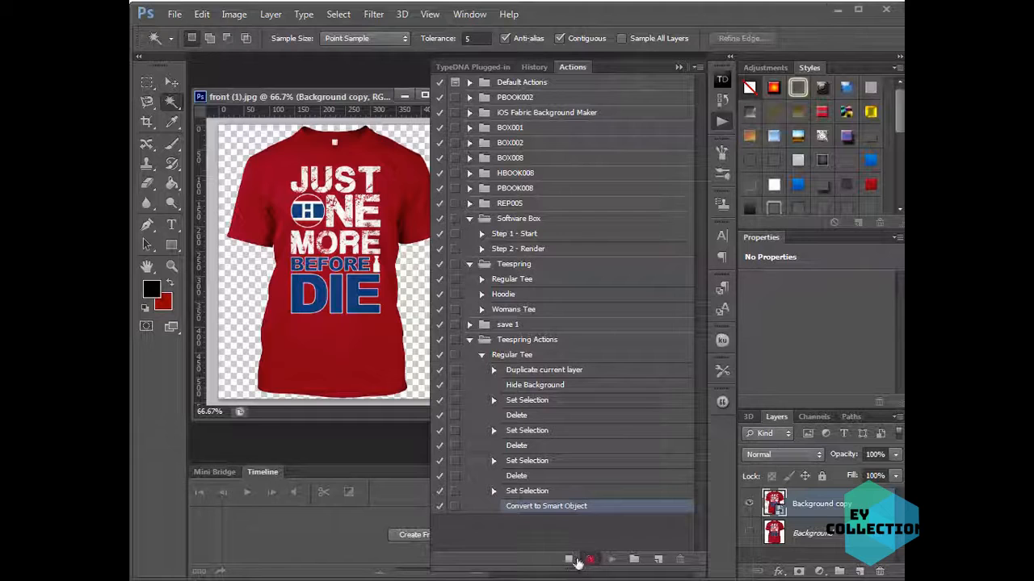
click(570, 560)
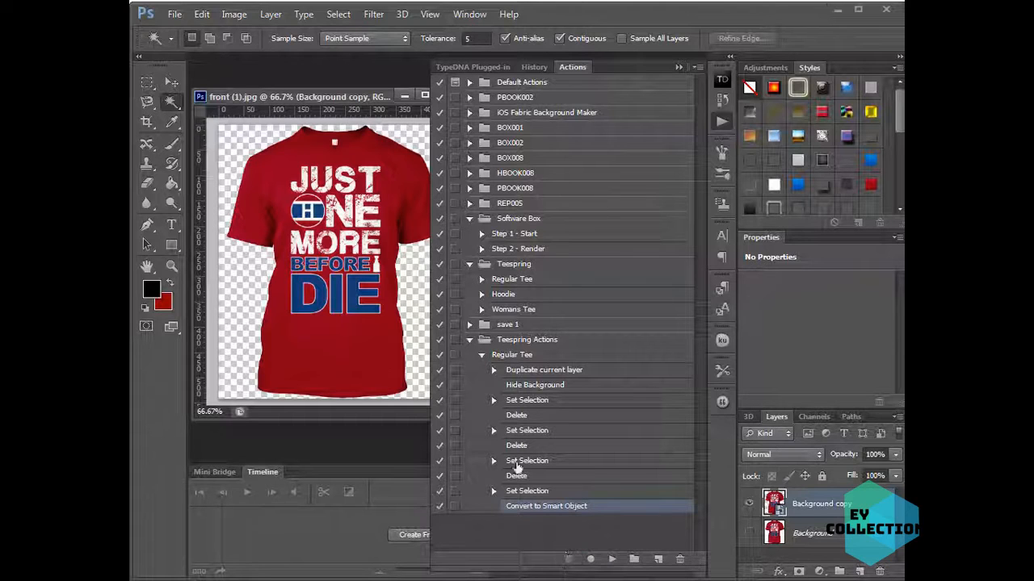
click(482, 356)
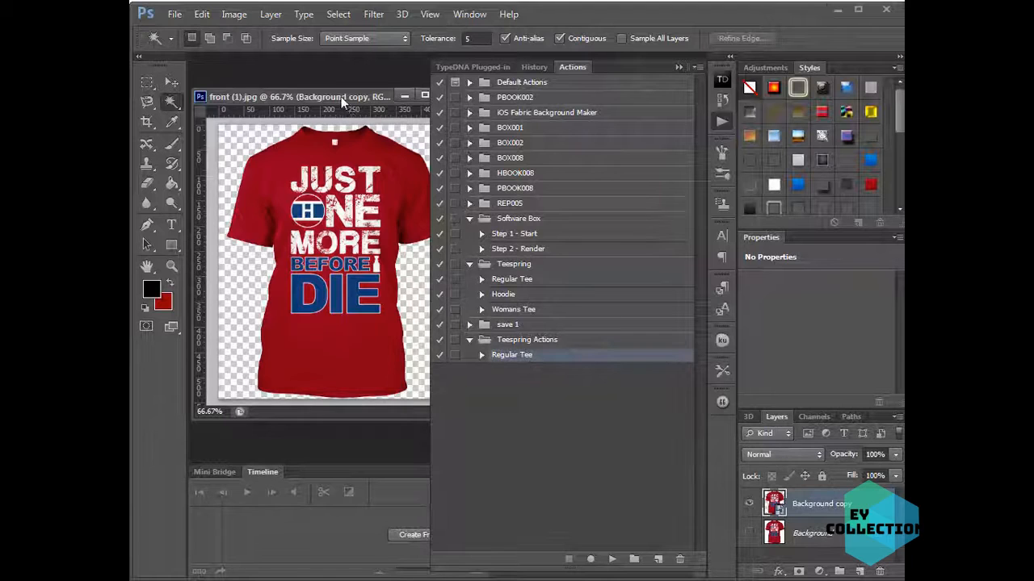
Close the front (1).jpg document without saving its changes
drag(341, 95, 231, 126)
click(348, 125)
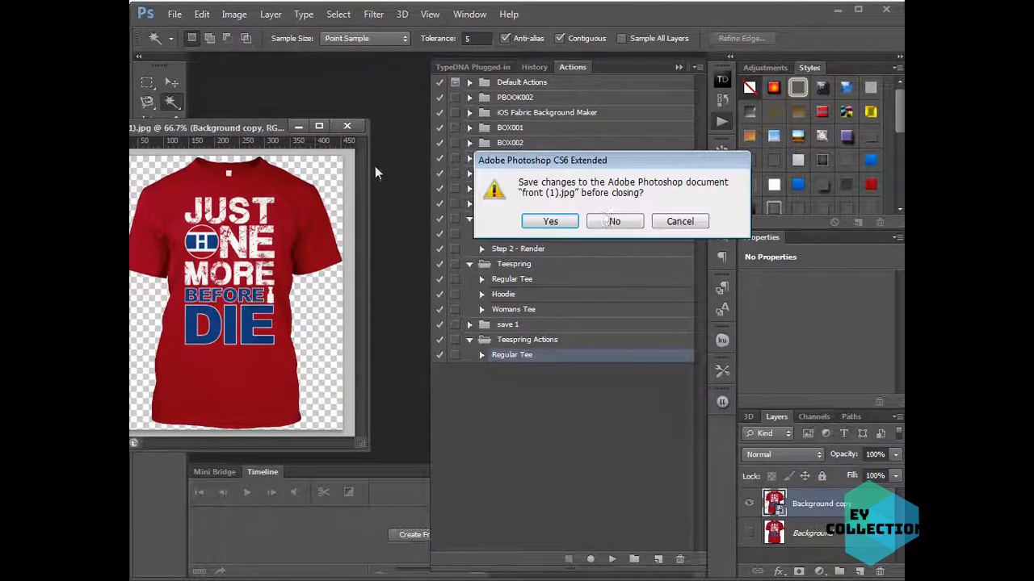
click(611, 222)
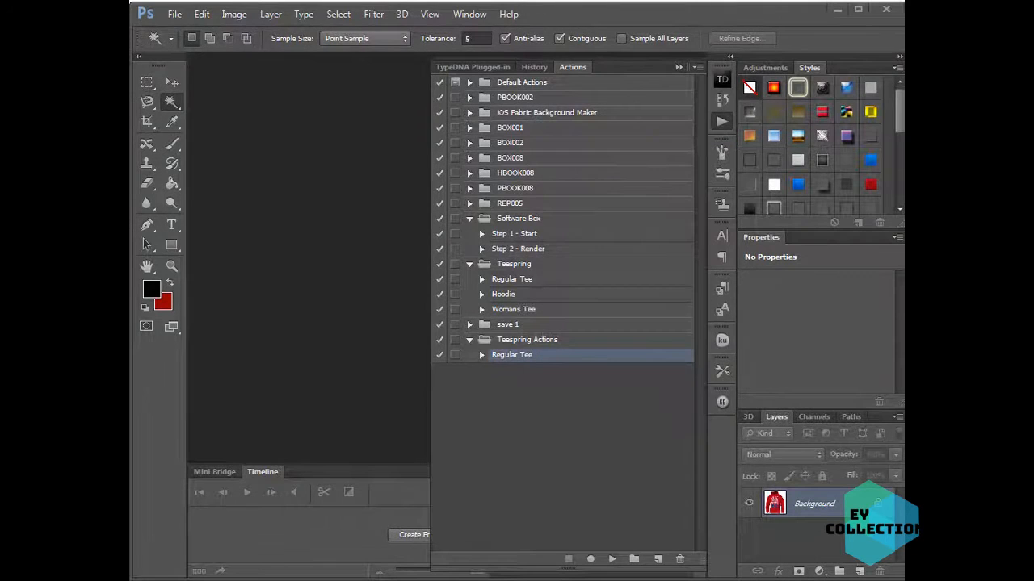
Run the Regular Tee action from the Teespring Actions set on a fresh copy of front (1).jpg
drag(345, 102, 284, 78)
click(571, 67)
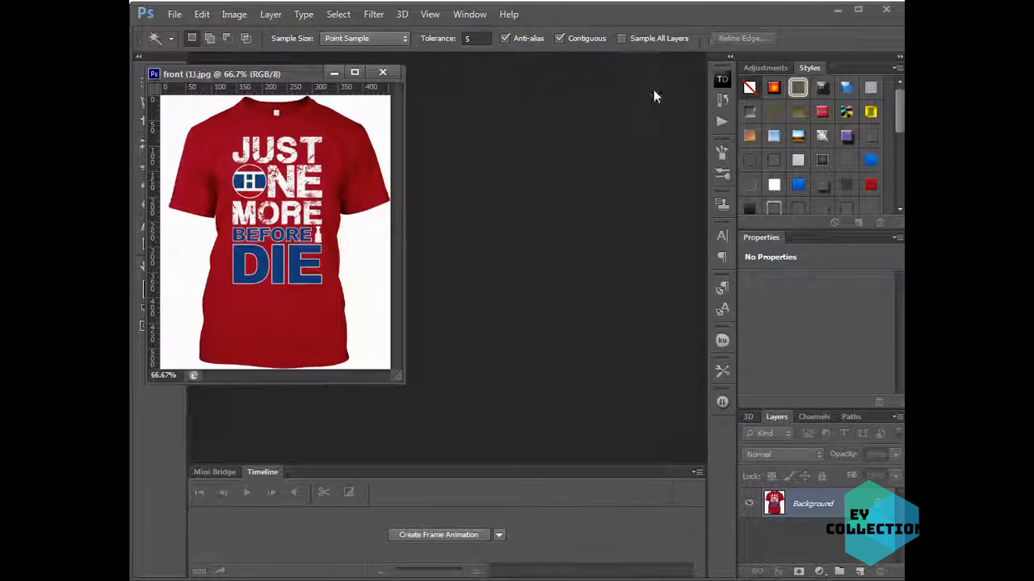
click(721, 120)
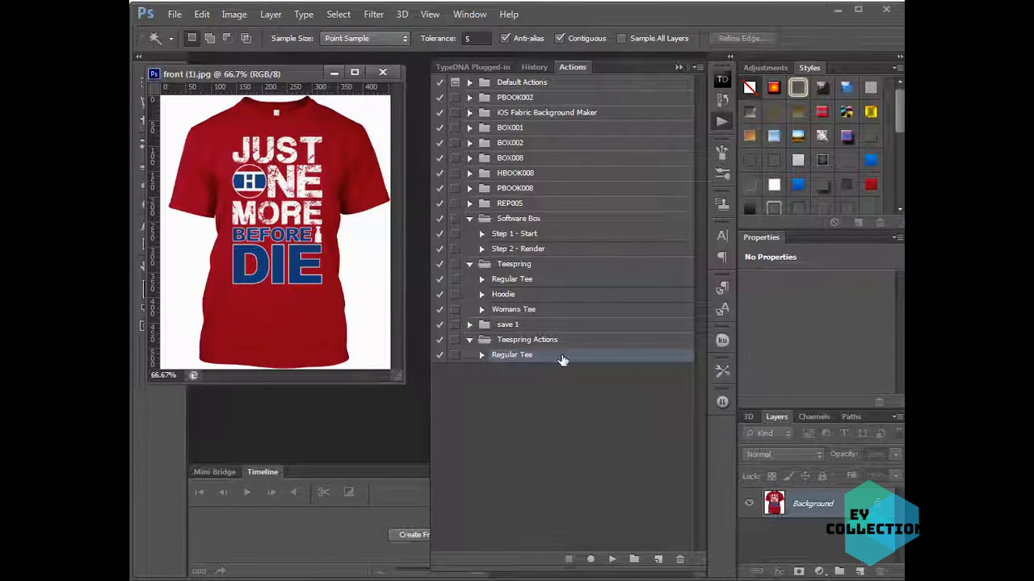
click(612, 559)
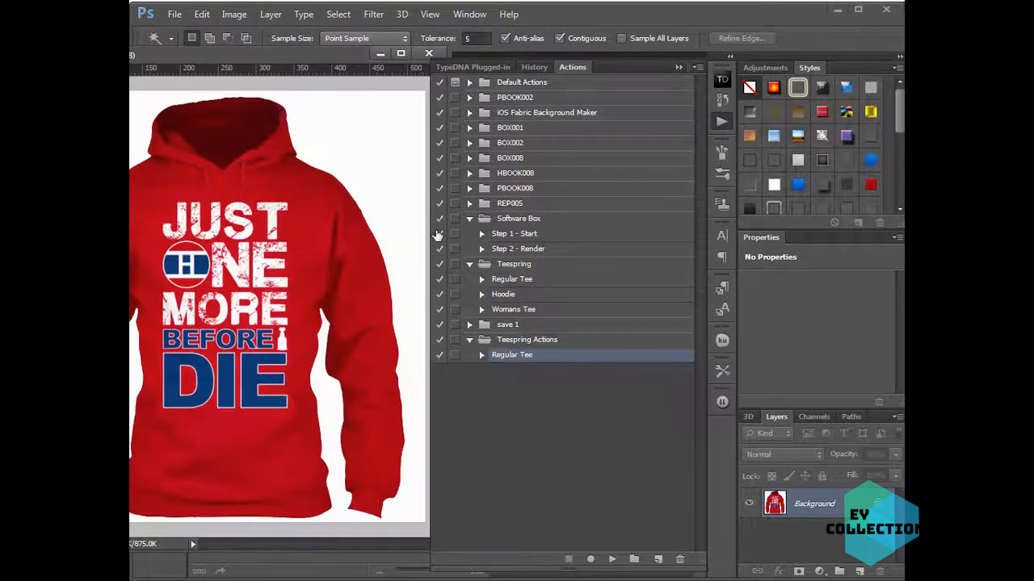
Run the Hoodie action from the Teespring set on the hoodie image front (2).jpg and move its window out of the way
click(509, 294)
click(612, 559)
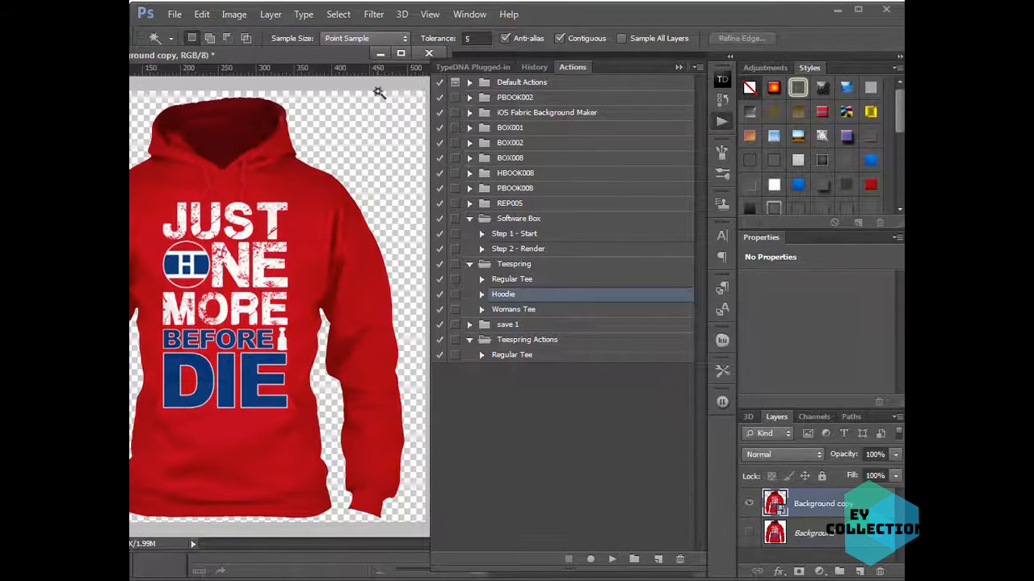
click(380, 53)
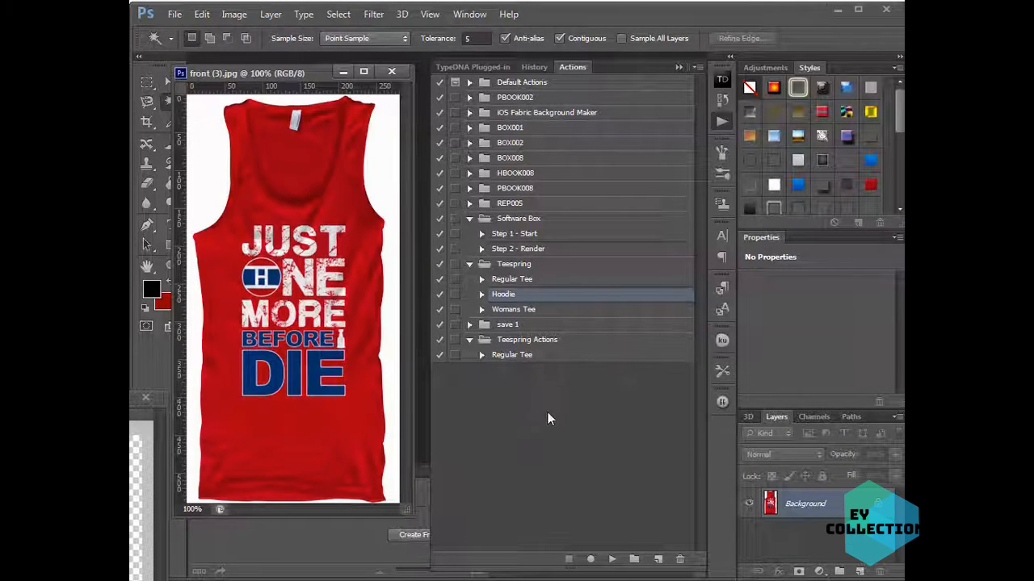
Duplicate the Background layer of the tank top image front (3).jpg and hide the original layer
drag(406, 509, 423, 525)
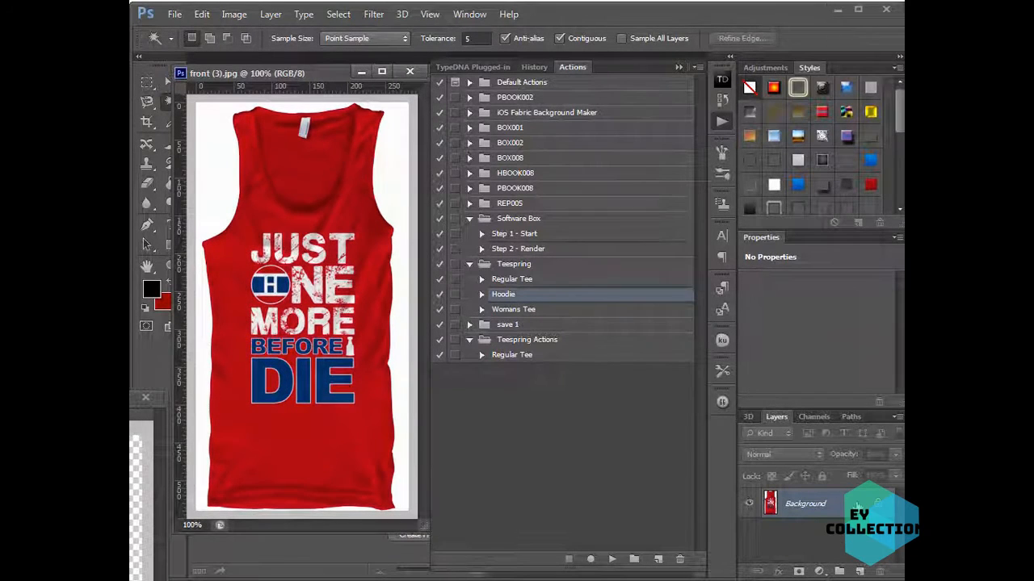
right_click(878, 504)
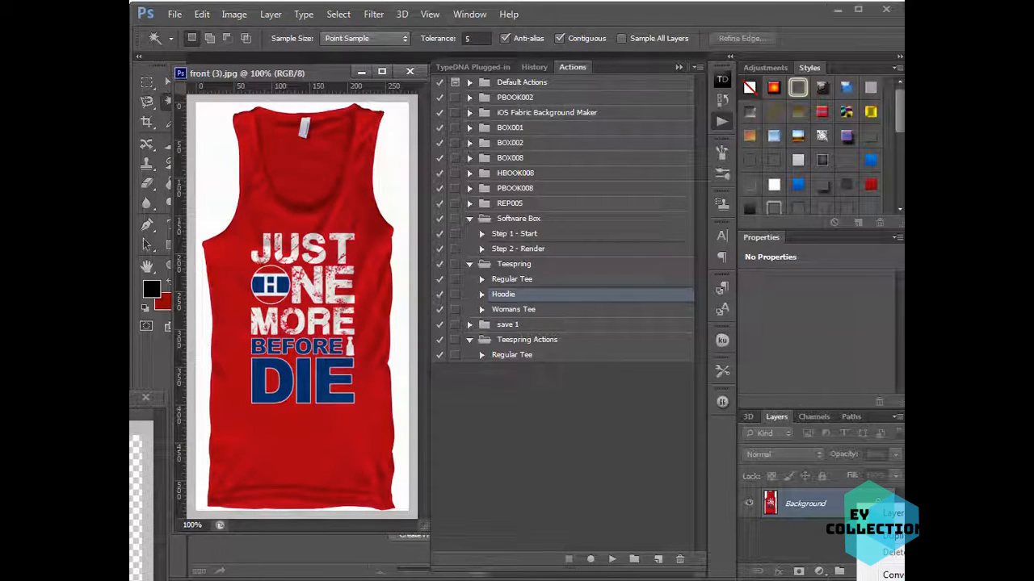
click(894, 535)
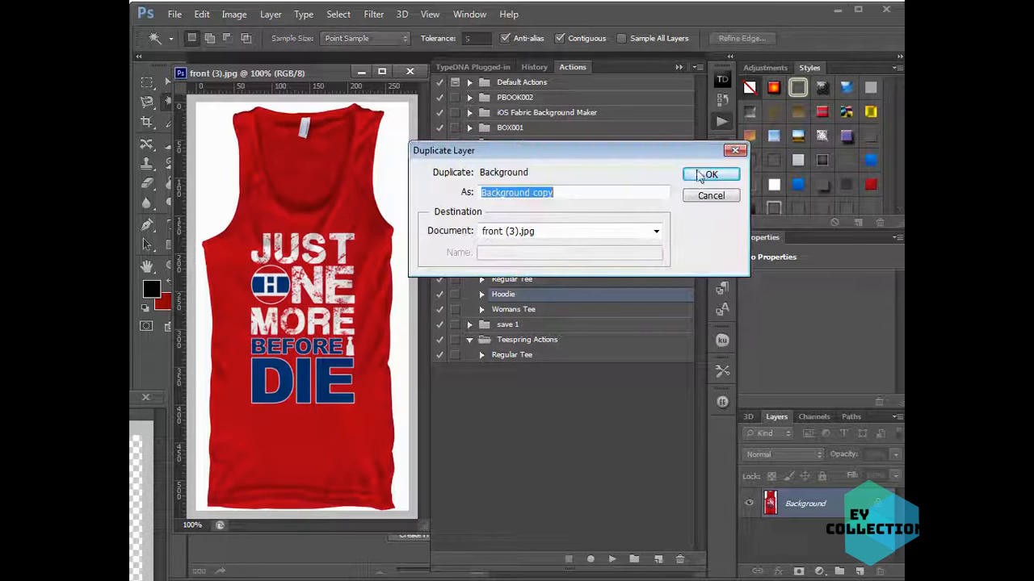
click(710, 173)
click(748, 533)
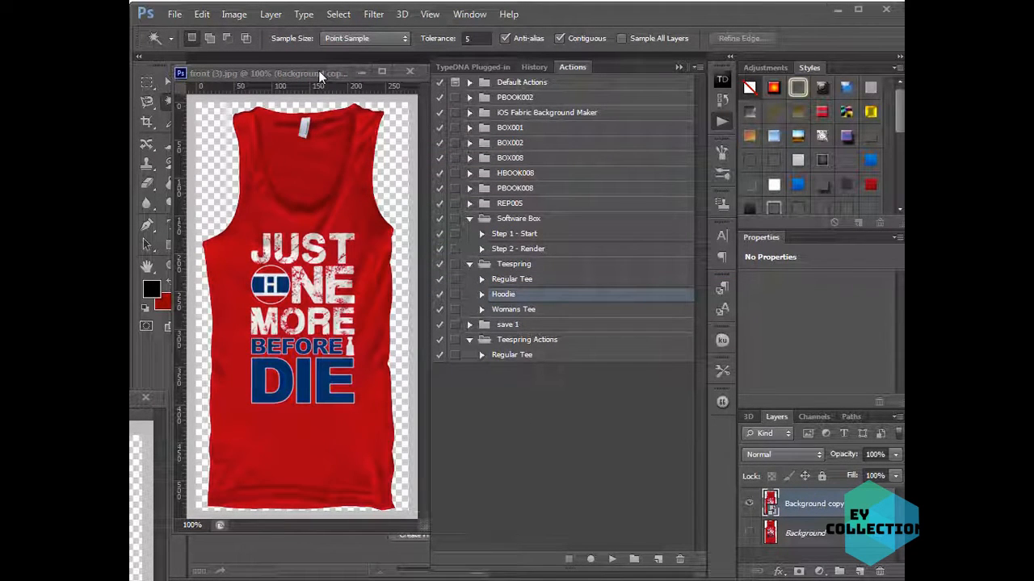
Save the tank top, hoodie and regular tee cutouts in the ads folder as front (3).psd, front (2).psd and front (1).psd
key(ctrl+shift+s)
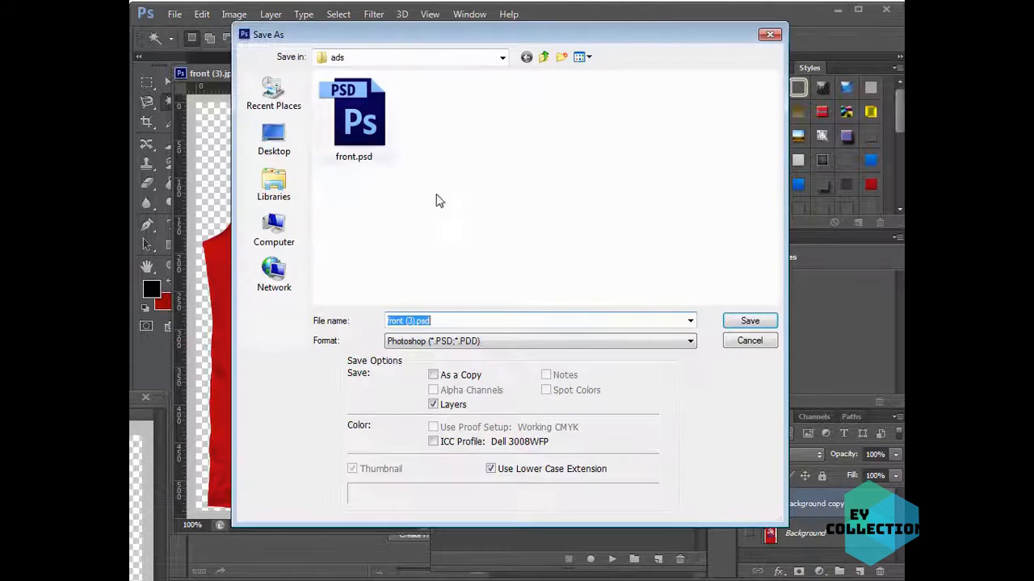
click(749, 321)
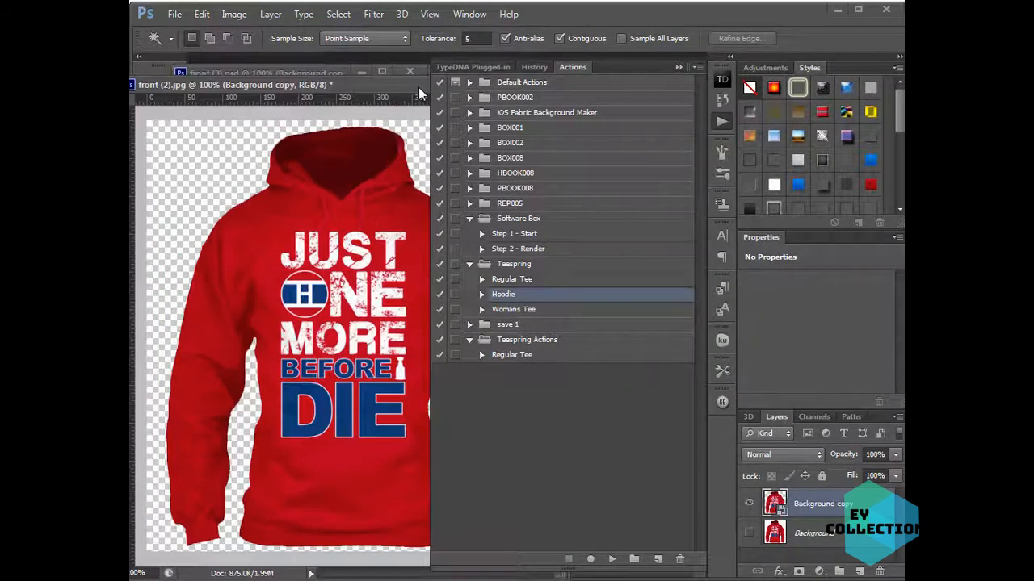
key(ctrl+shift+s)
click(745, 323)
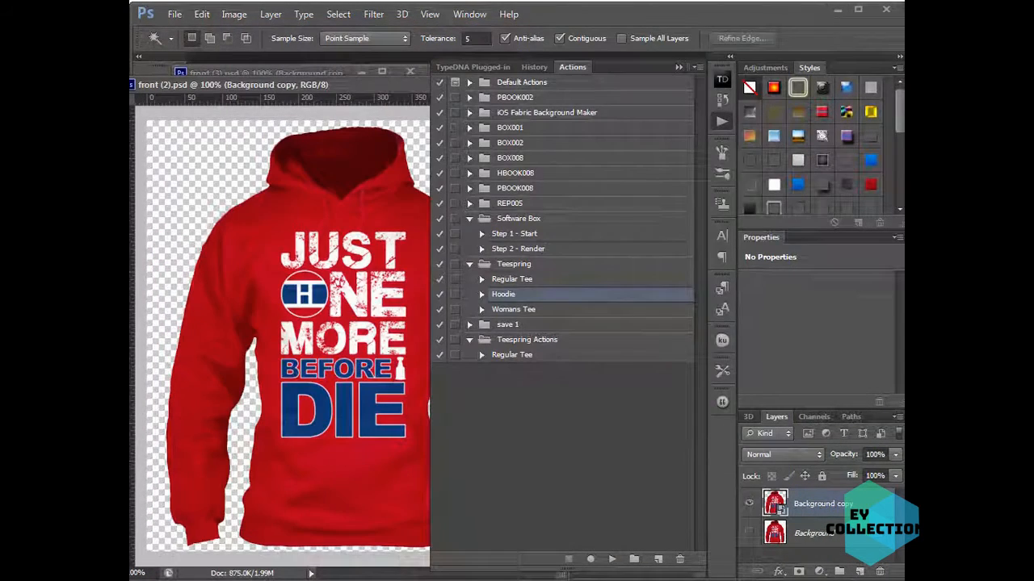
key(ctrl+shift+s)
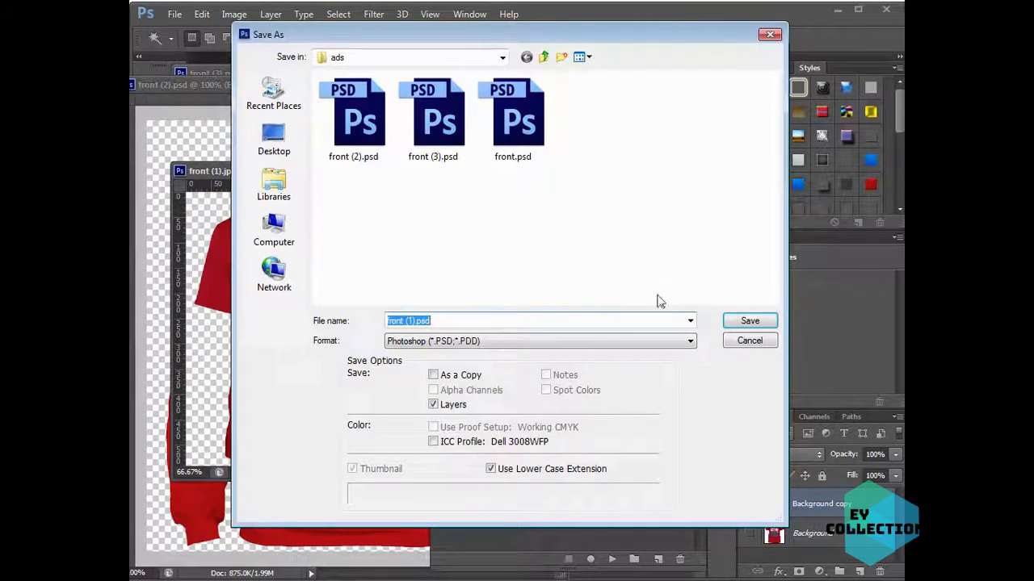
click(730, 324)
Clear the workspace by moving the open product documents aside and collapsing the Actions panel
key(ctrl+w)
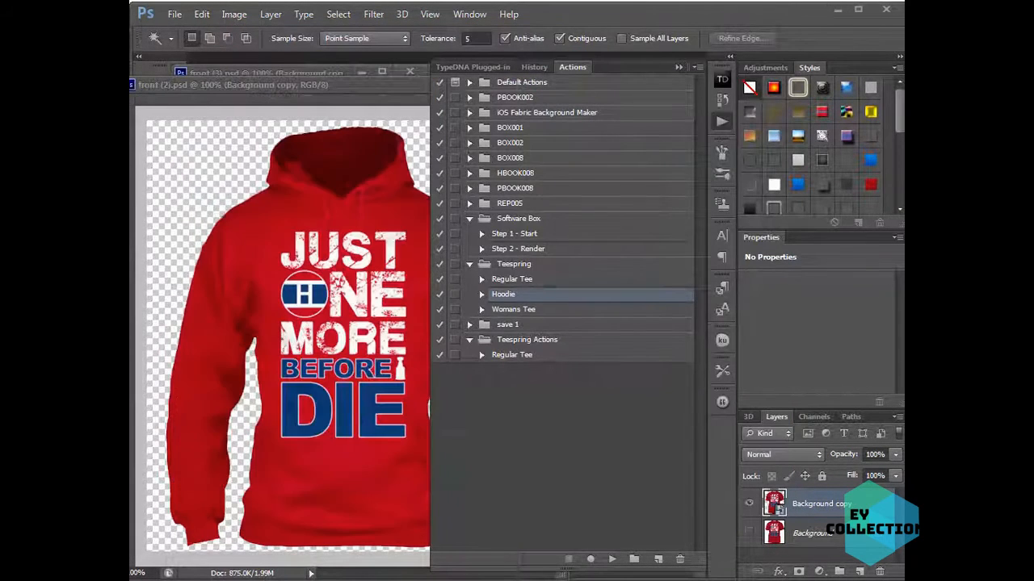
drag(320, 85, 84, 441)
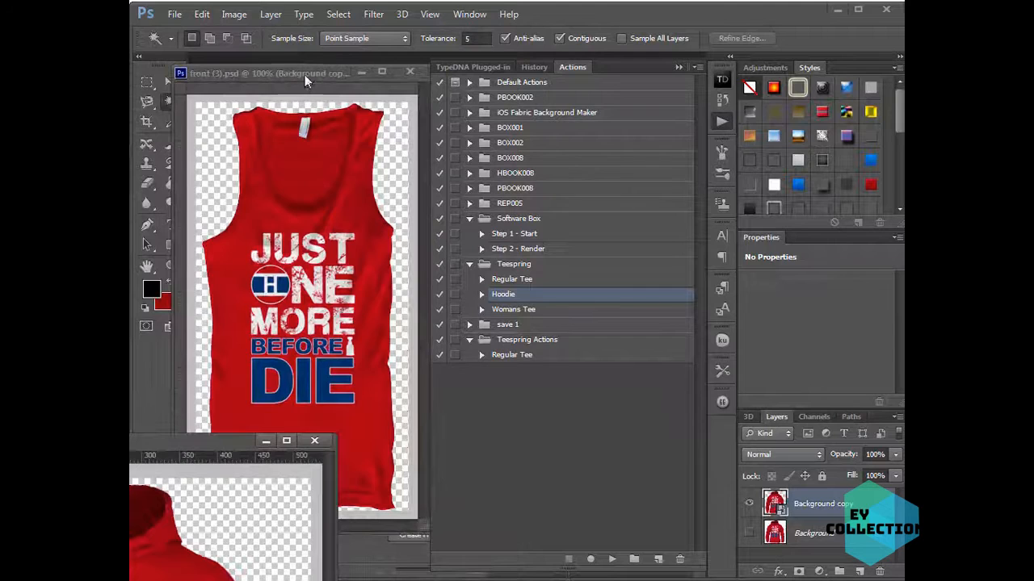
key(ctrl+w)
click(678, 67)
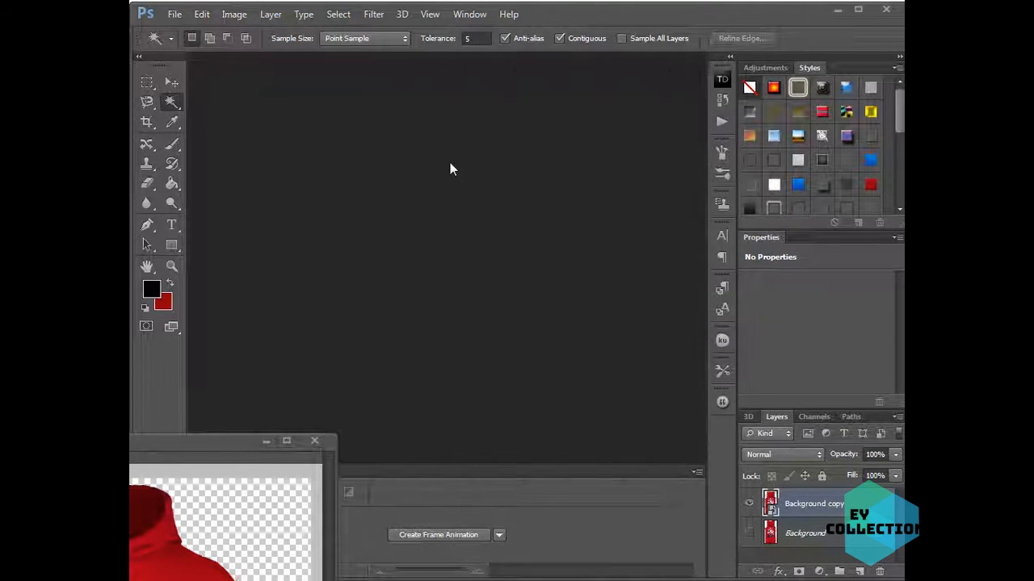
Create a new document 600 px wide and 315 px high at 72 pixels/inch in RGB Color with a white background
click(175, 14)
click(189, 30)
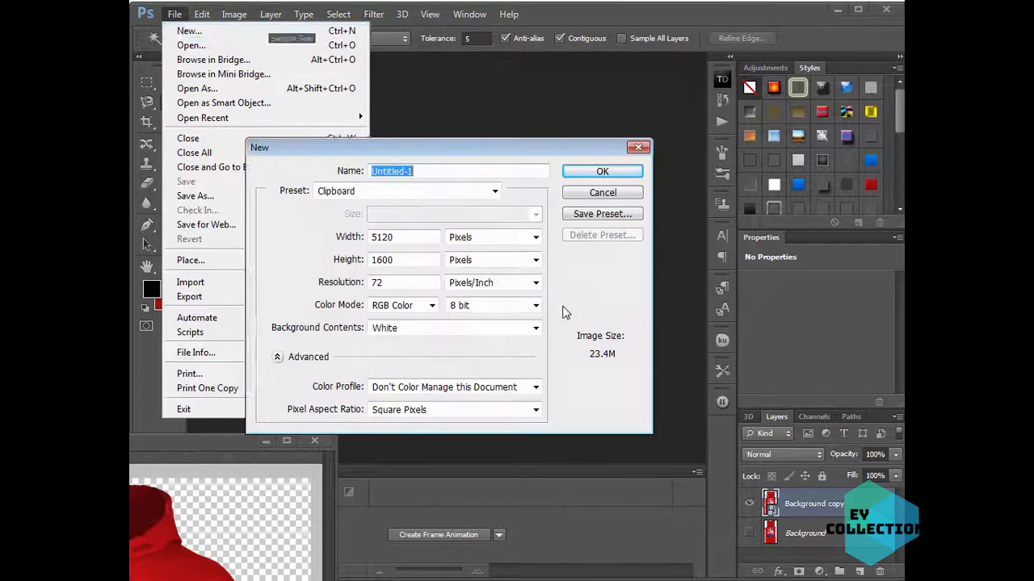
drag(422, 242, 336, 247)
text(600)
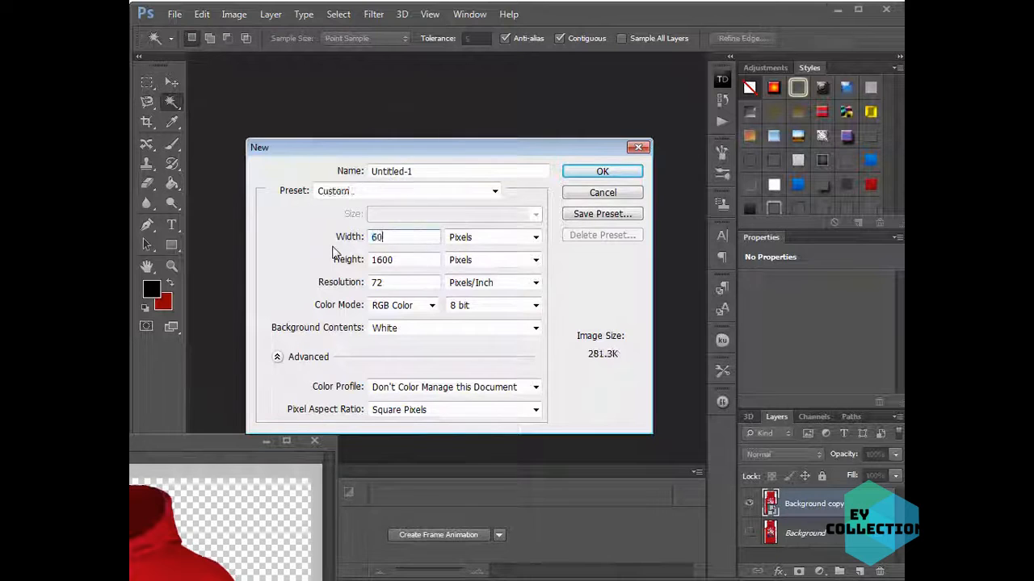
key(Tab)
key(Tab)
text(315)
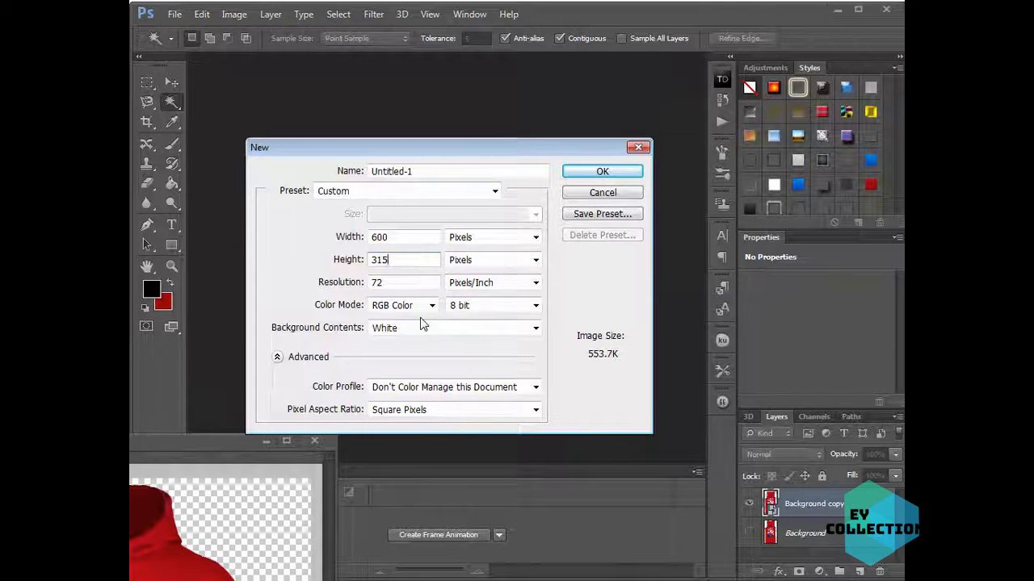
drag(486, 158, 491, 128)
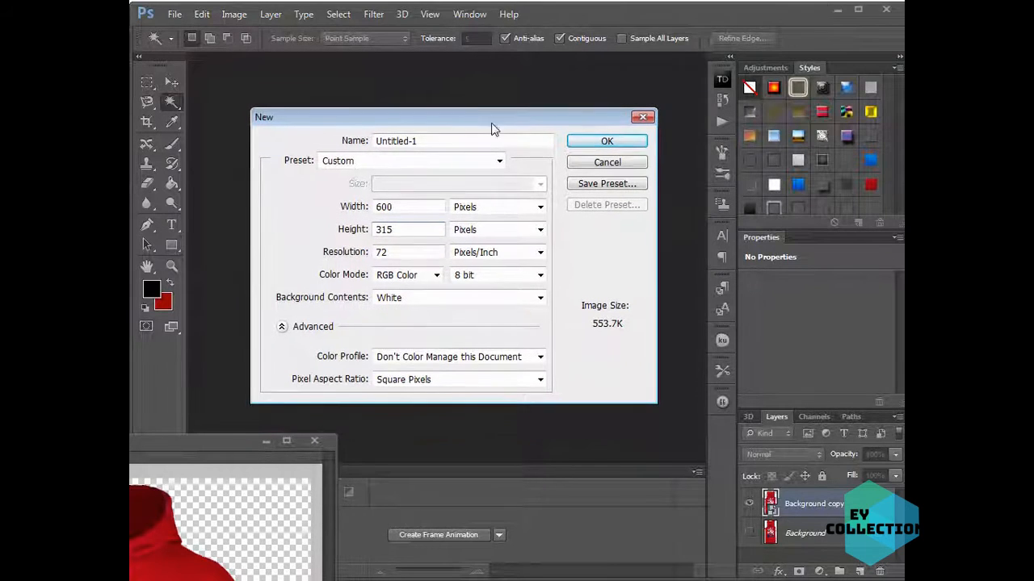
click(575, 141)
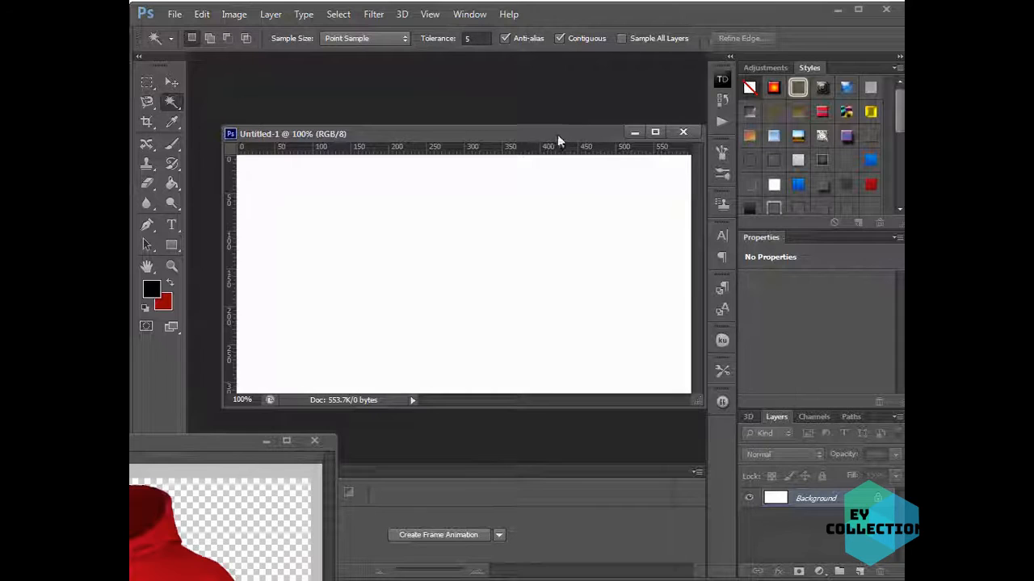
drag(557, 141, 546, 135)
Copy the regular tee's smart object layer from front (1).psd into the Untitled-1 document with the Move tool
click(238, 514)
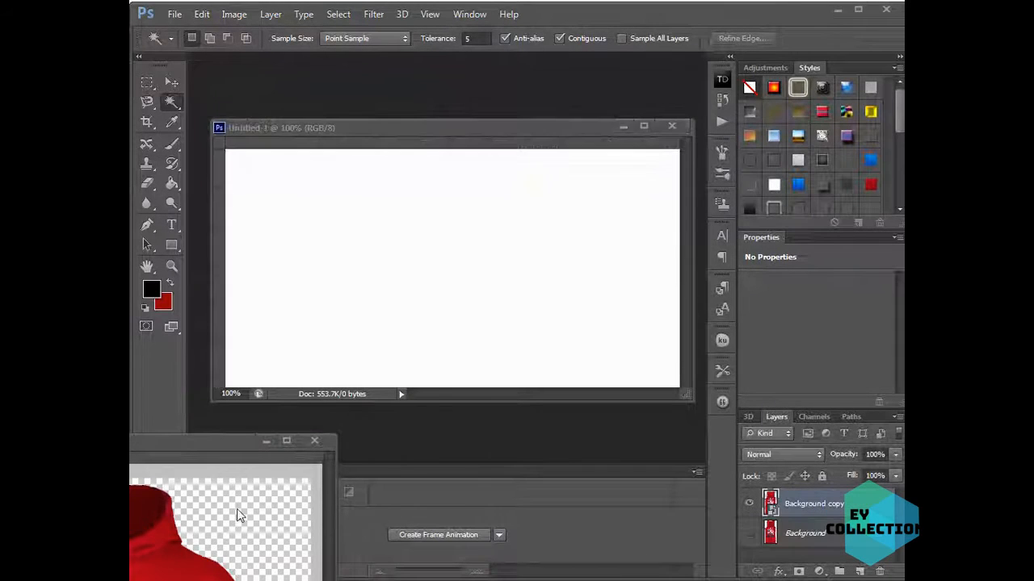
key(ctrl+Tab)
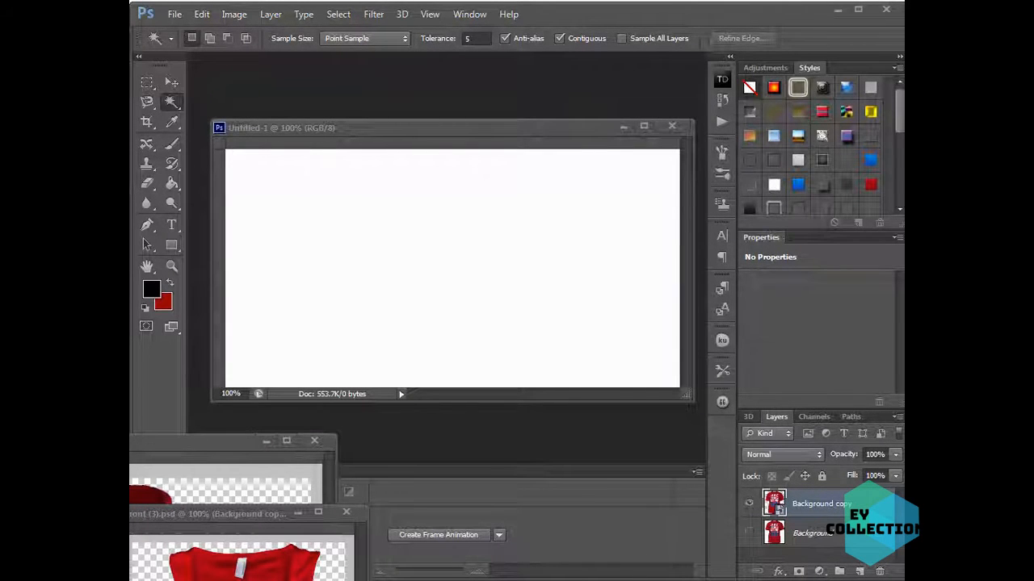
key(v)
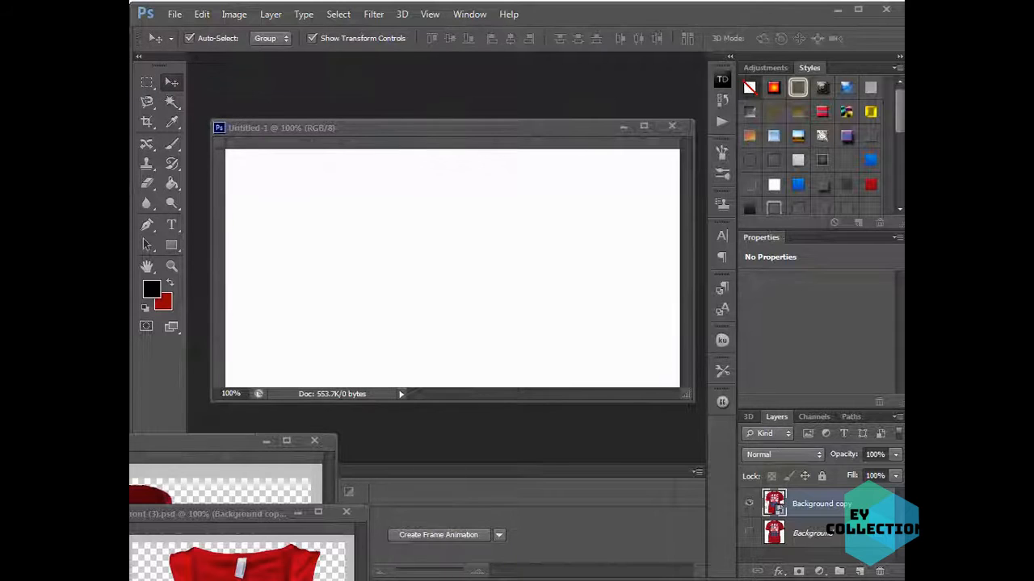
drag(485, 577, 508, 352)
drag(524, 238, 471, 350)
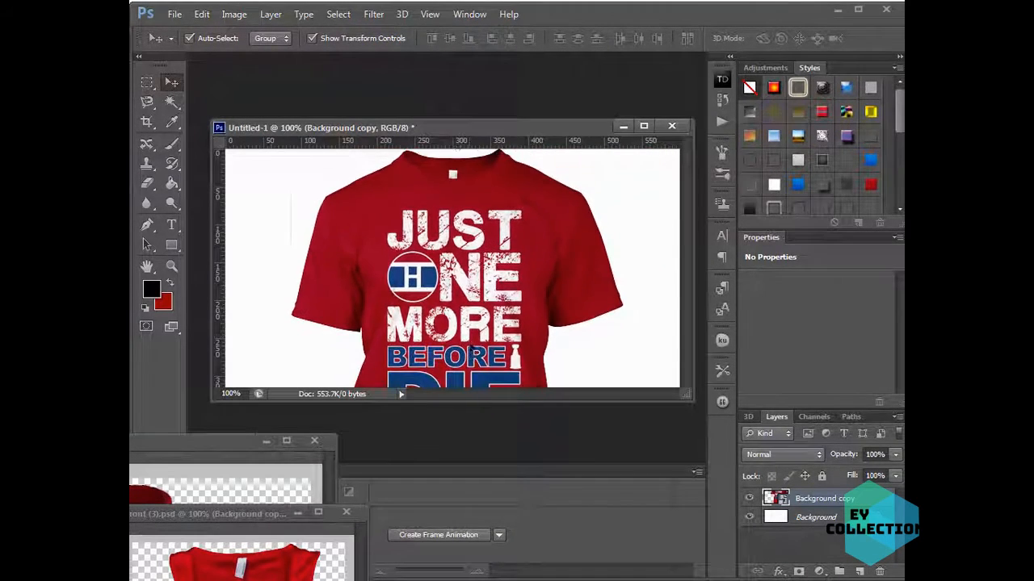
Scale the regular tee proportionally to about 75% and centre it horizontally against the canvas's upper edge
click(624, 150)
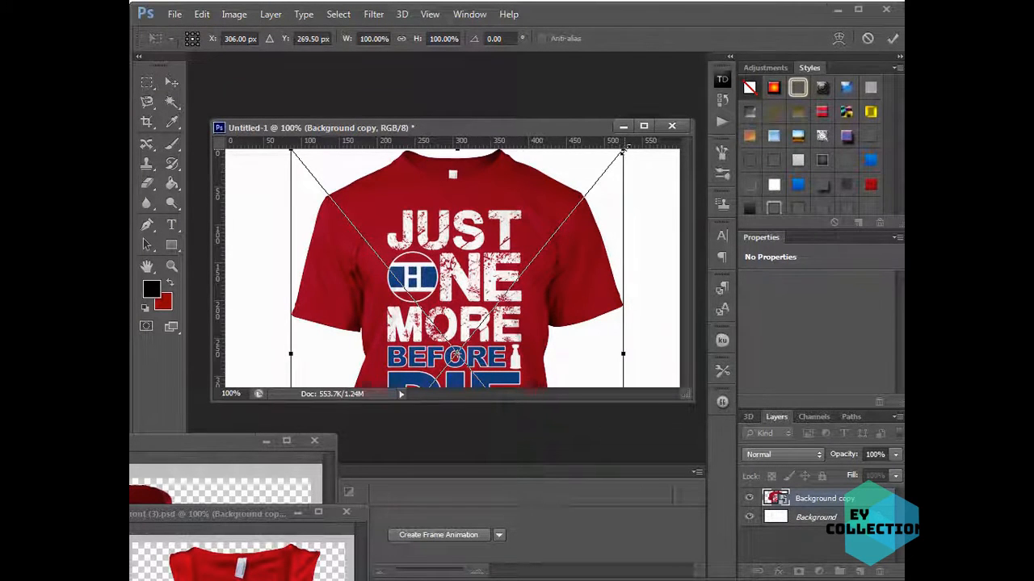
drag(623, 151, 547, 244)
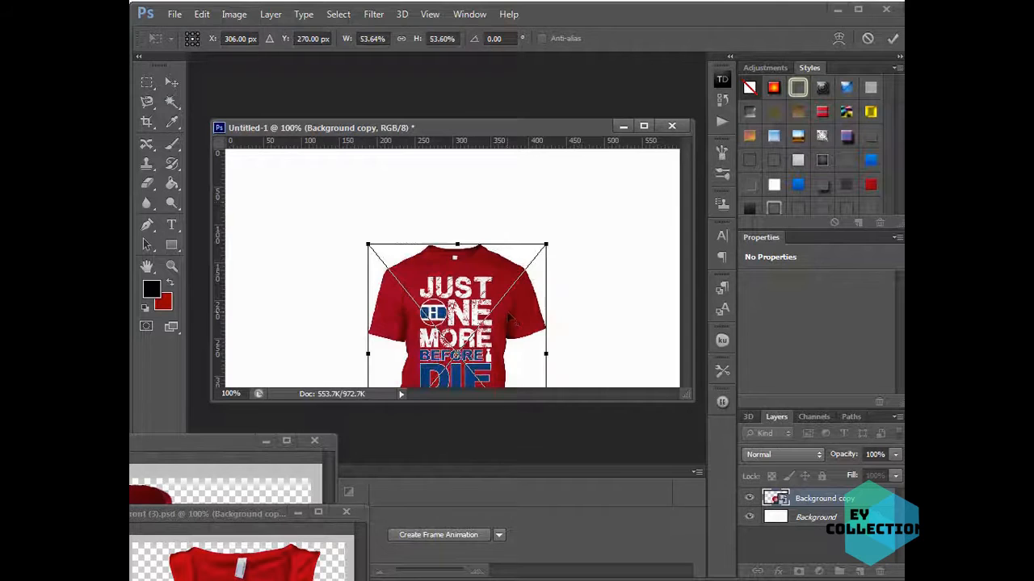
drag(510, 320, 511, 237)
drag(546, 377, 612, 486)
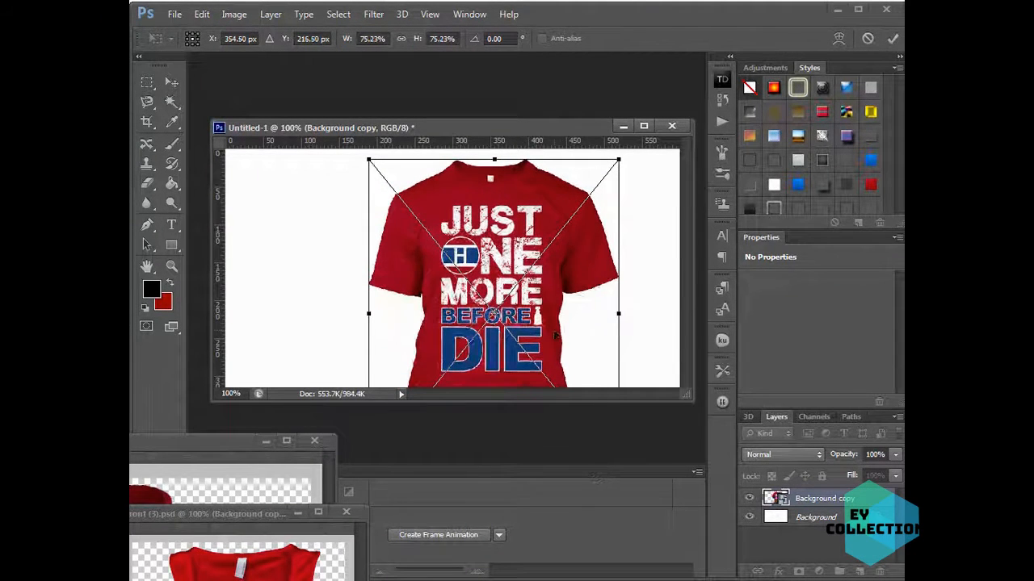
drag(555, 335, 517, 326)
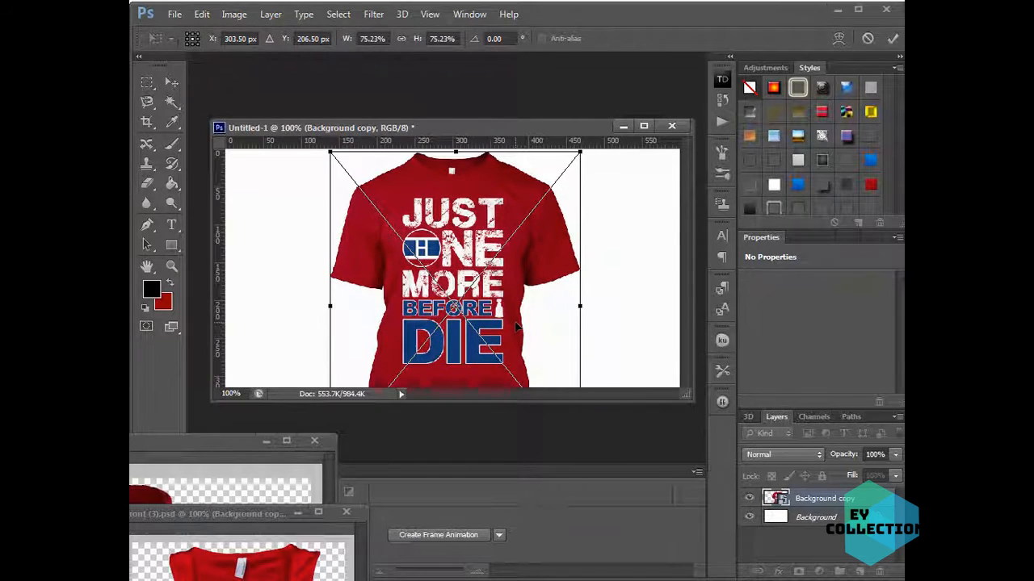
key(Return)
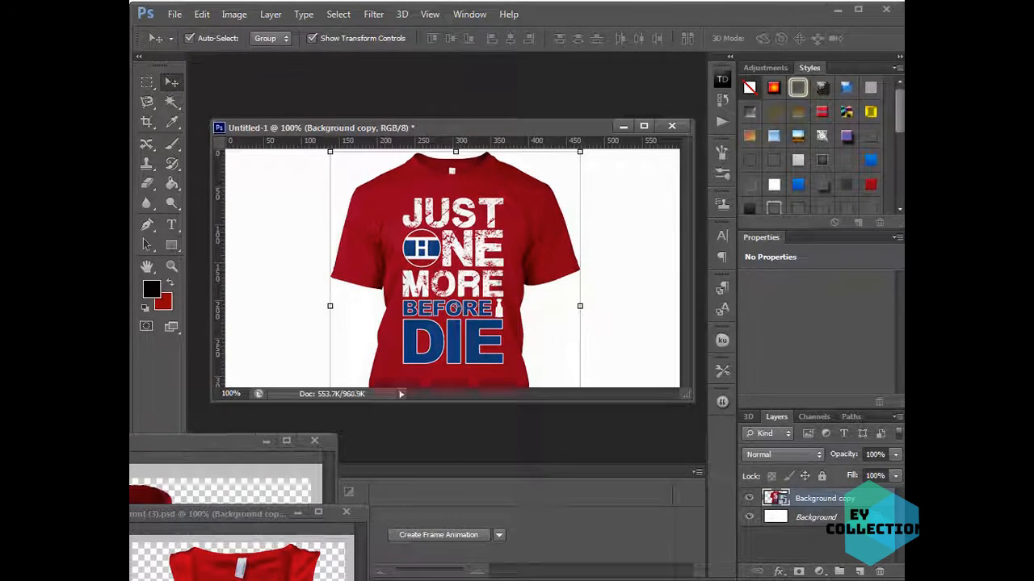
Copy the other tee cutout and the front (2).psd hoodie cutout into Untitled-1 as additional smart object layers
click(208, 515)
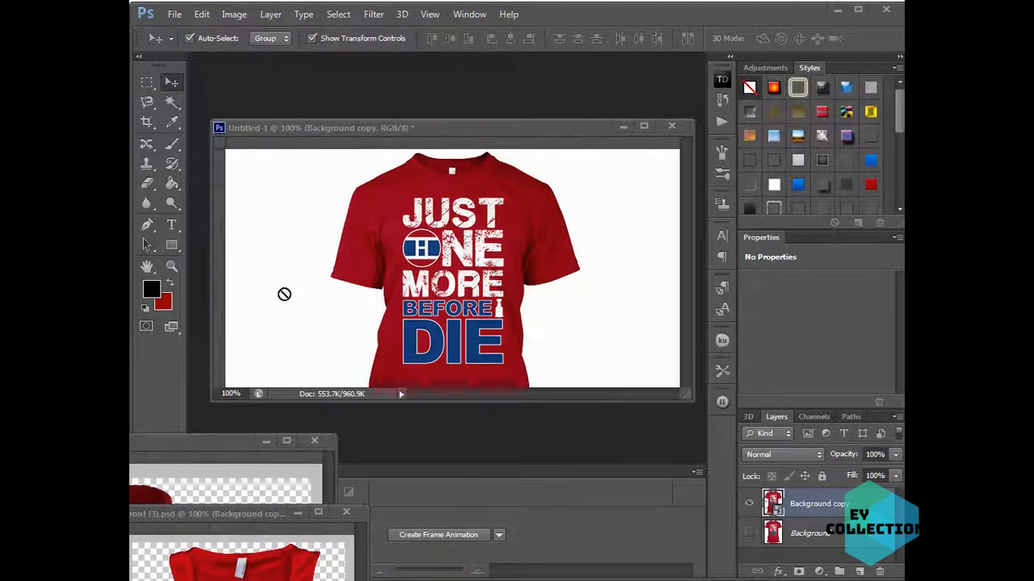
drag(284, 294, 286, 296)
click(211, 441)
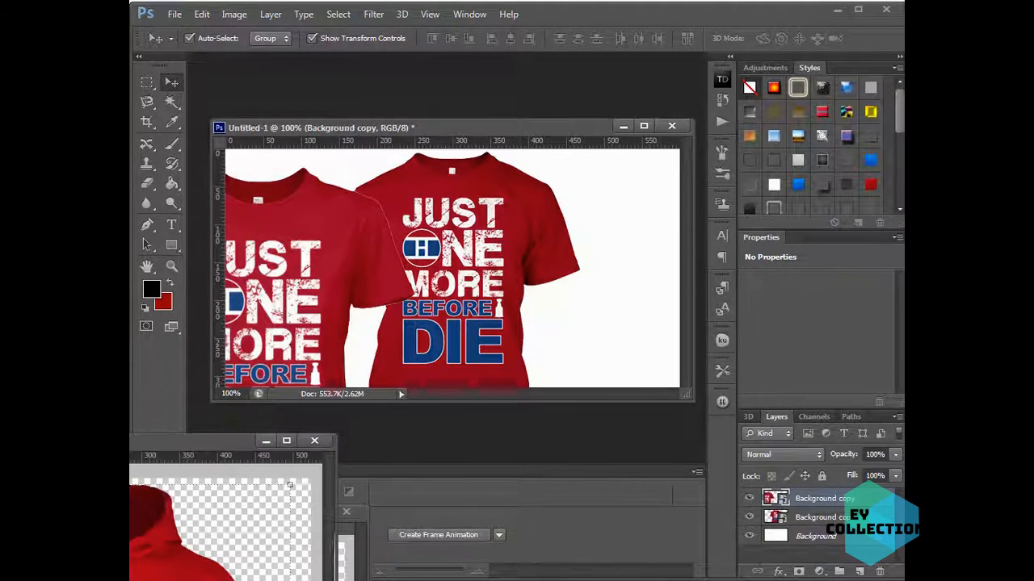
drag(289, 485, 554, 282)
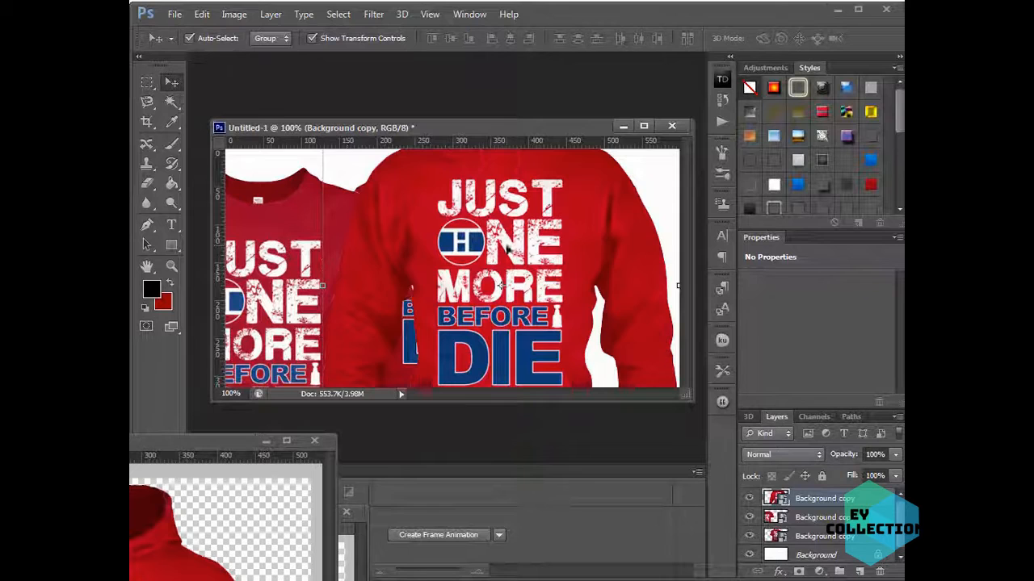
Scale the fitted women's tee and the hoodie layers together proportionally to about 50%
drag(507, 250, 607, 256)
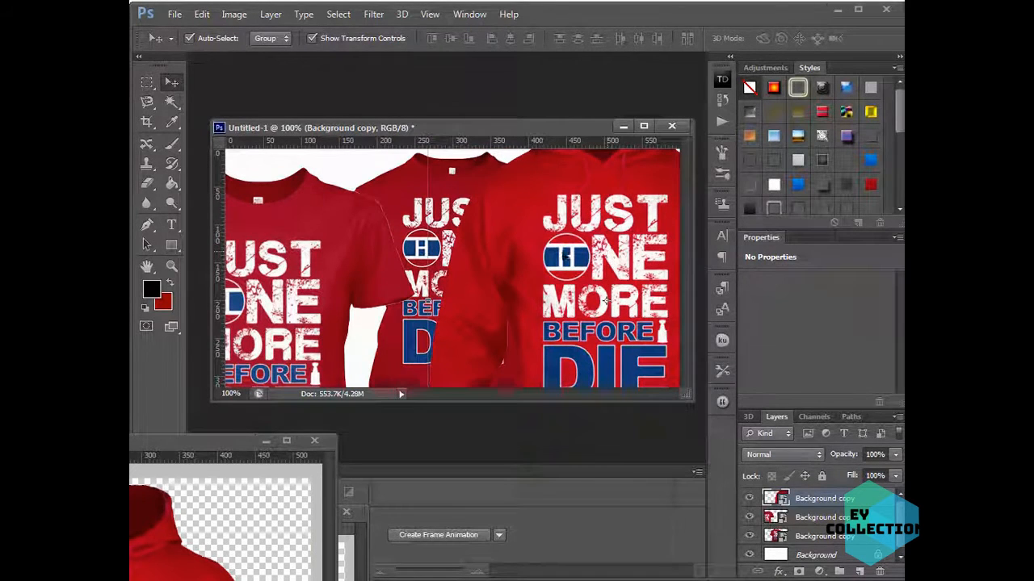
shift+click(311, 247)
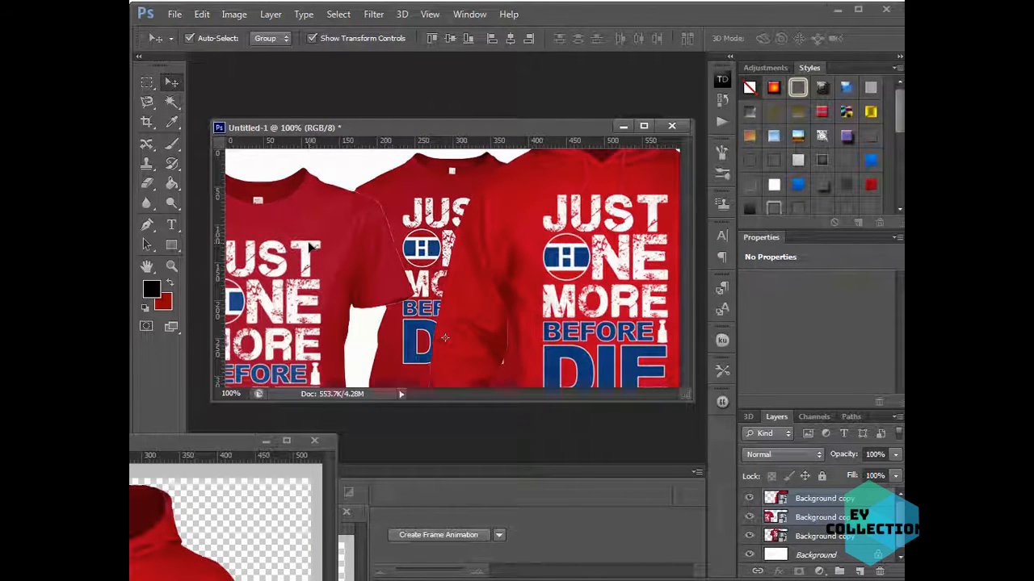
drag(311, 246, 467, 313)
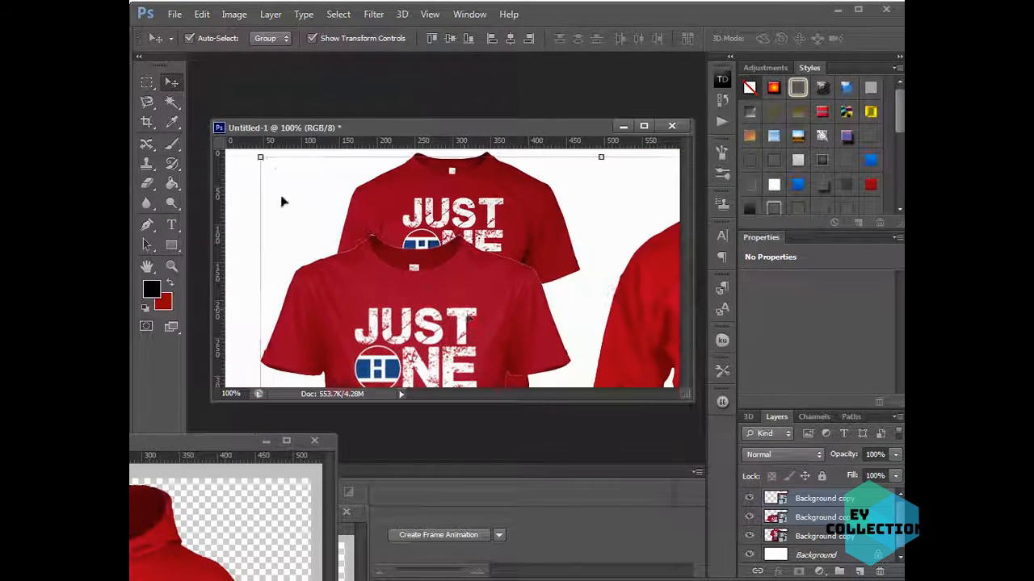
click(261, 159)
drag(261, 159, 428, 279)
drag(560, 373, 354, 279)
drag(261, 181, 376, 268)
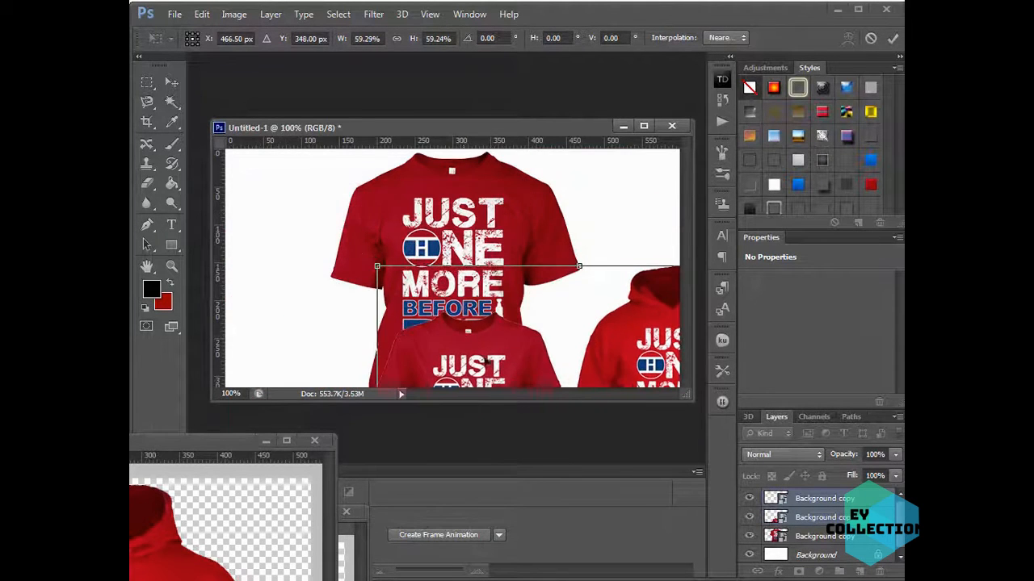
drag(488, 365, 334, 208)
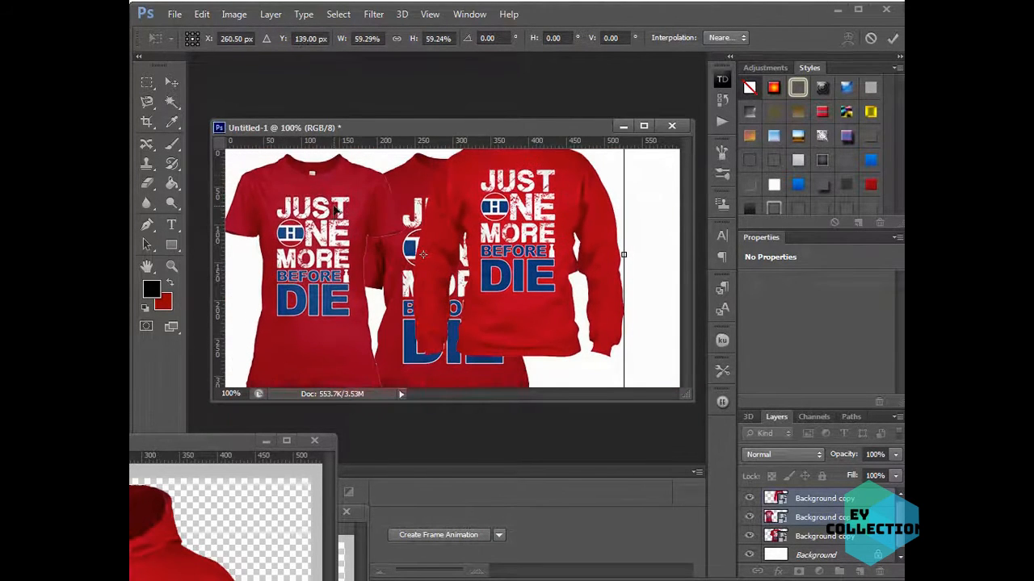
drag(256, 146, 299, 193)
drag(261, 152, 321, 207)
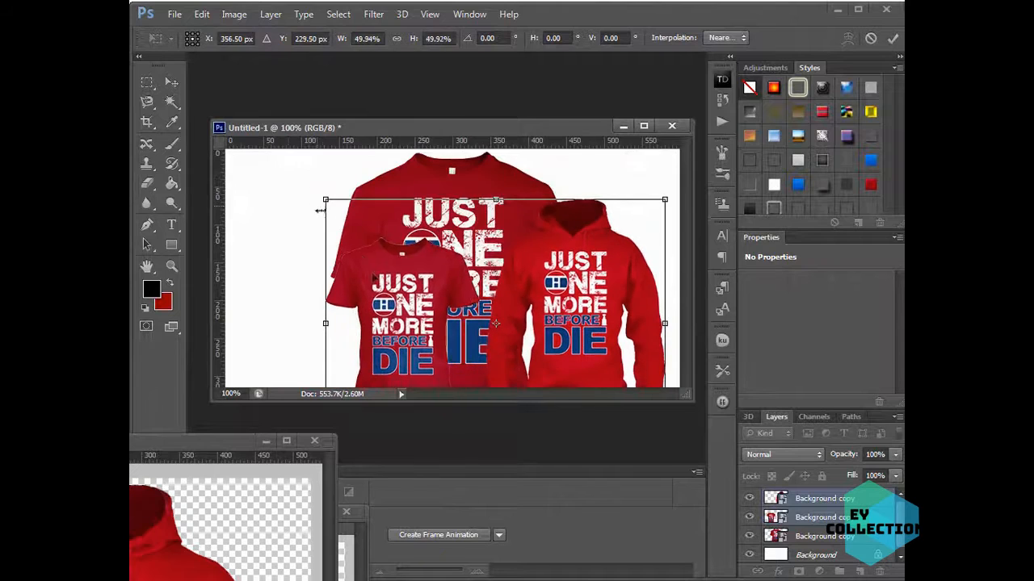
key(Return)
Place the fitted tee to the left of the regular tee and the hoodie to its right
drag(394, 317, 316, 256)
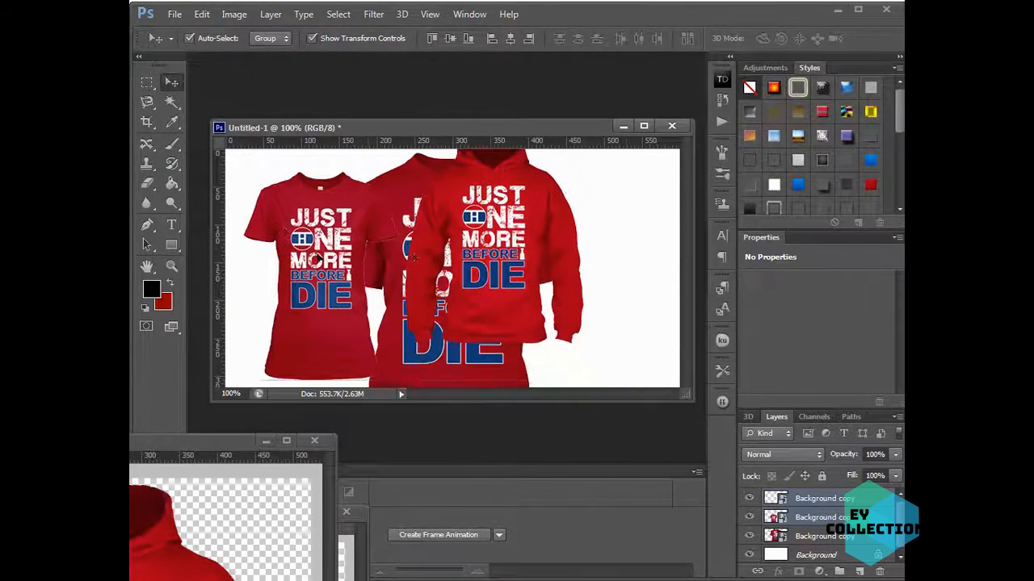
click(628, 347)
drag(501, 303, 595, 335)
drag(375, 315, 291, 325)
drag(572, 351, 592, 346)
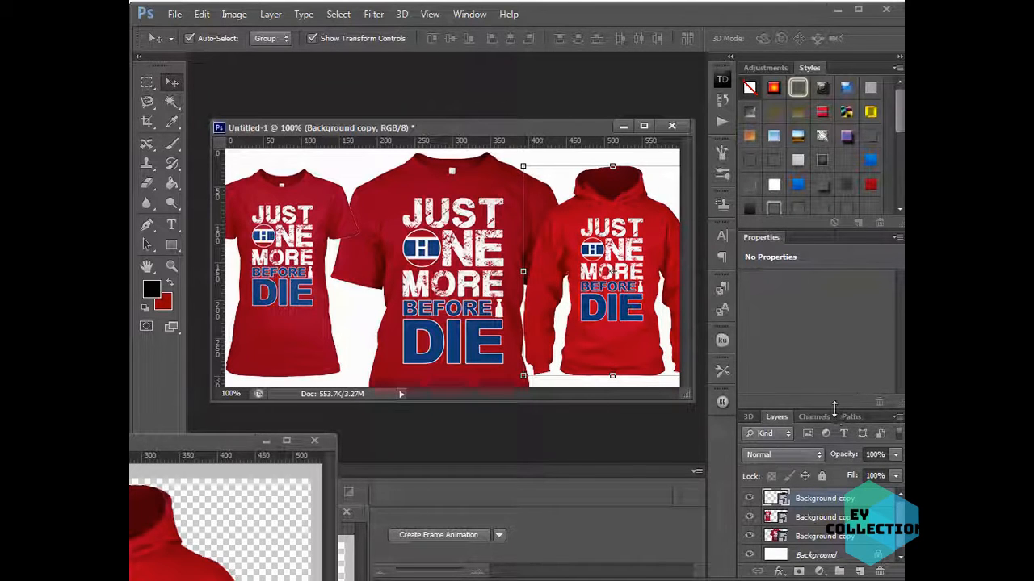
Move the hoodie and fitted tee layers beneath the regular tee layer in the stacking order
drag(834, 409, 823, 326)
ctrl+click(863, 454)
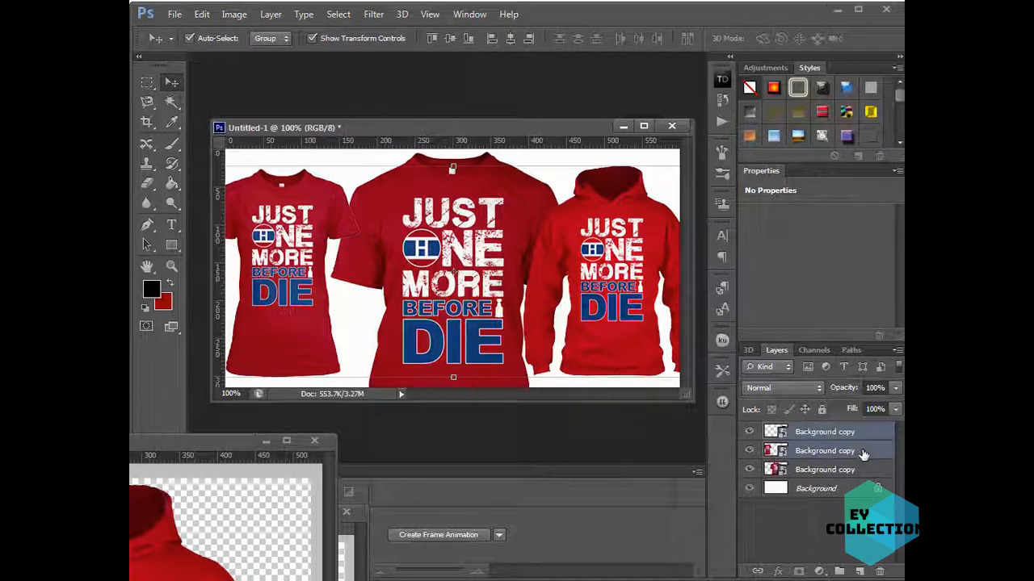
drag(863, 454, 861, 478)
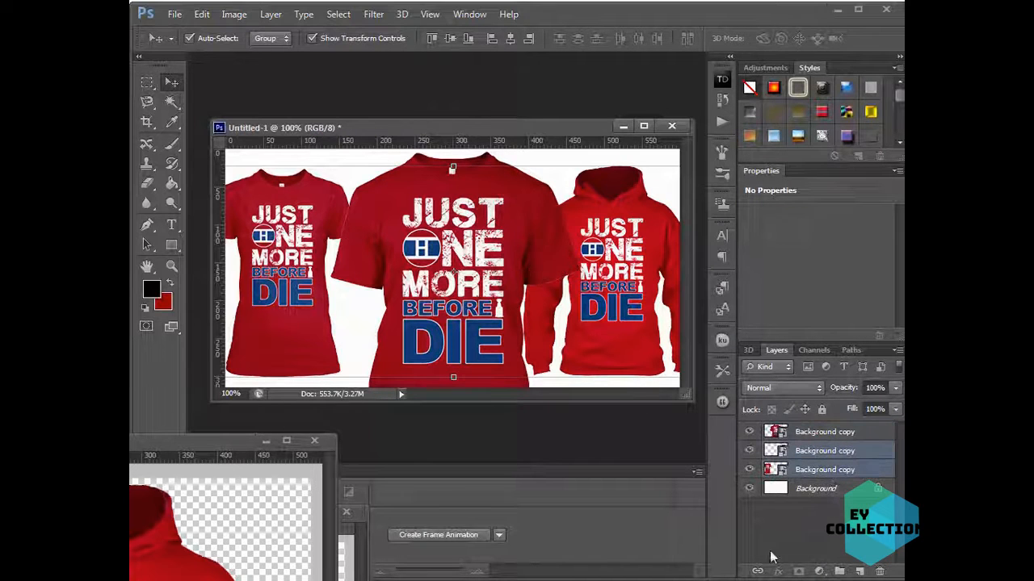
click(797, 523)
Rasterize the hoodie and fitted tee smart object layers
click(760, 448)
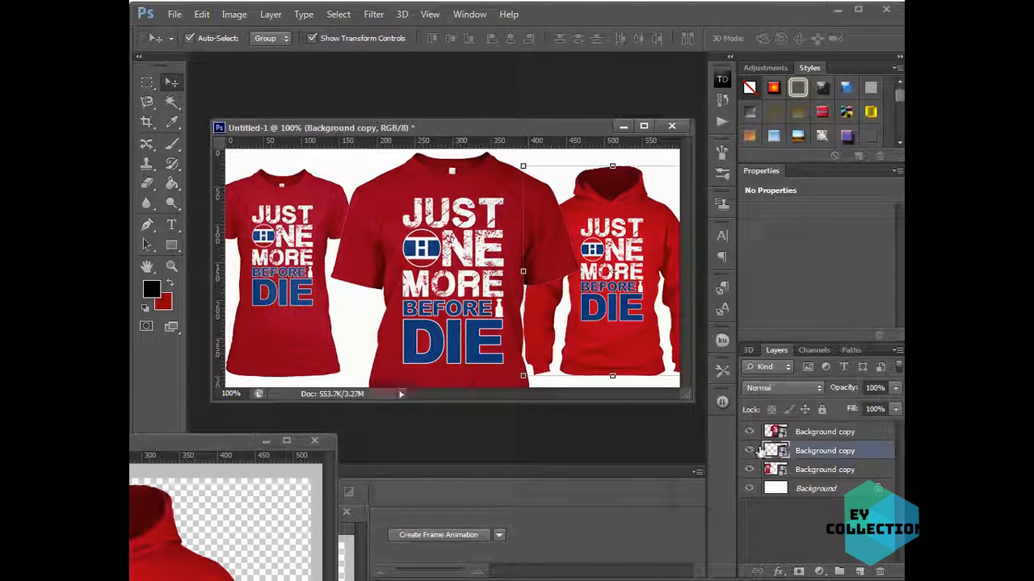
right_click(815, 454)
key(Escape)
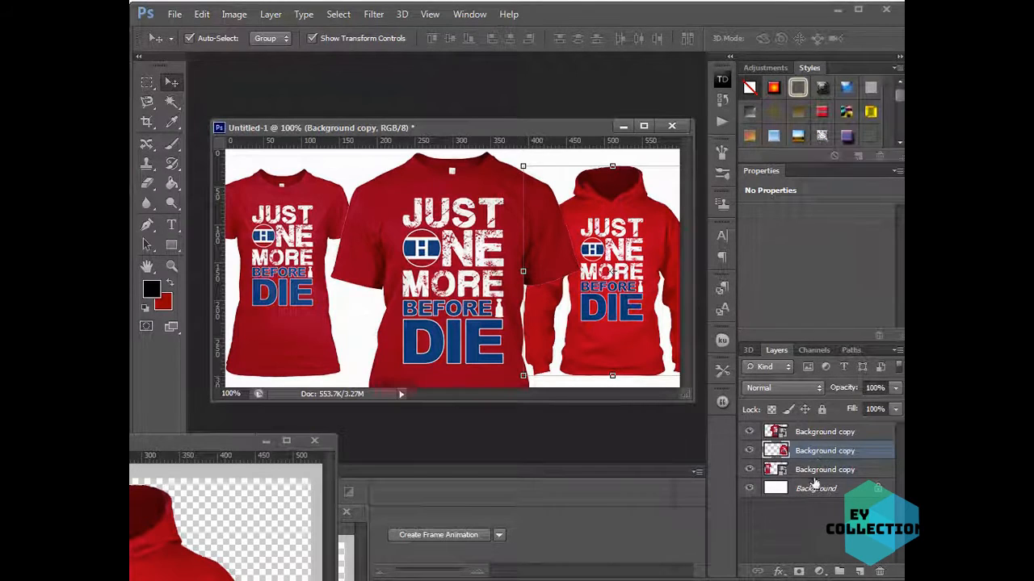
right_click(812, 475)
click(853, 49)
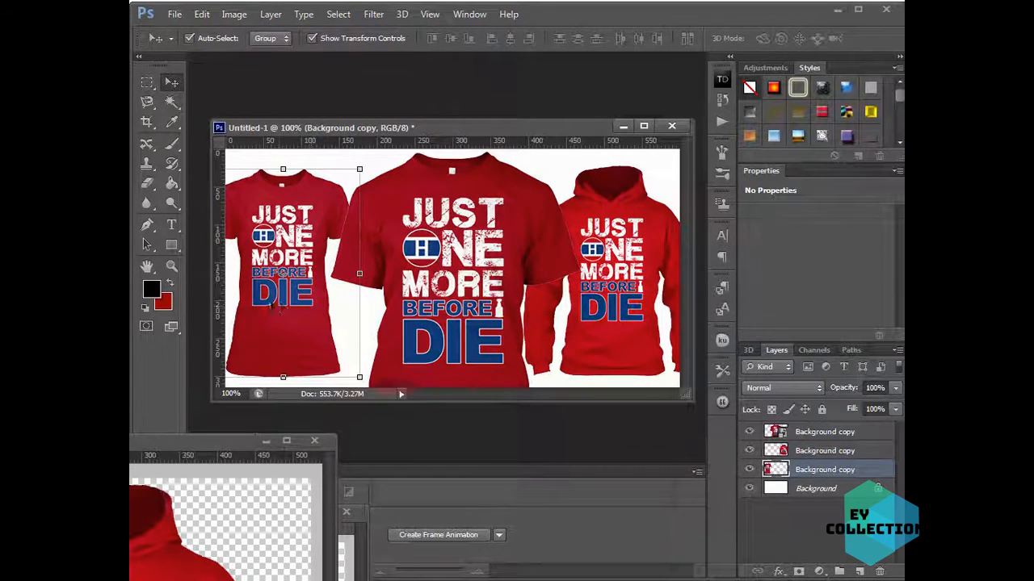
Blur the fitted tee layer with a Gaussian Blur of 3.0 pixels radius
click(374, 14)
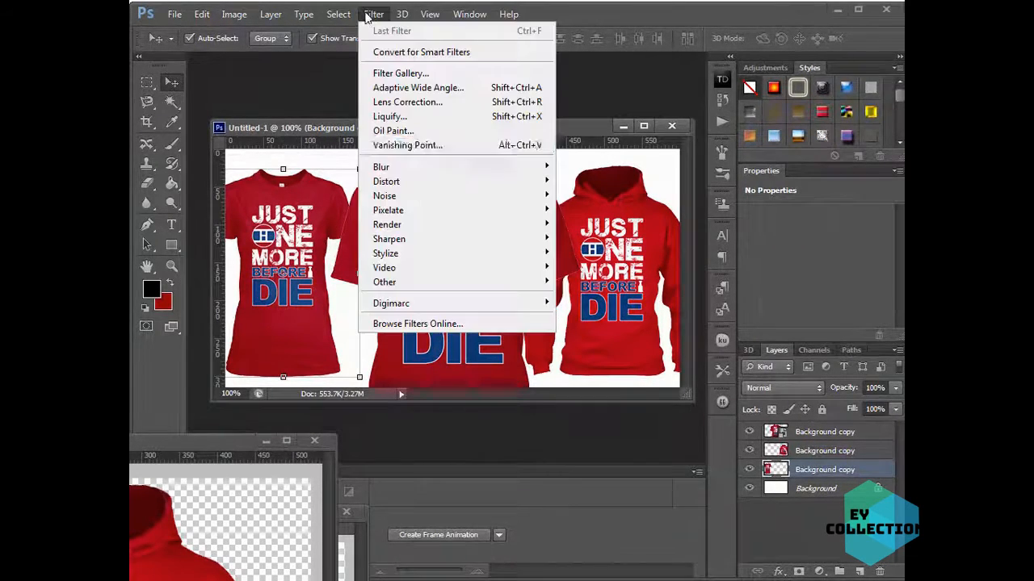
mouse_move(415, 166)
click(611, 272)
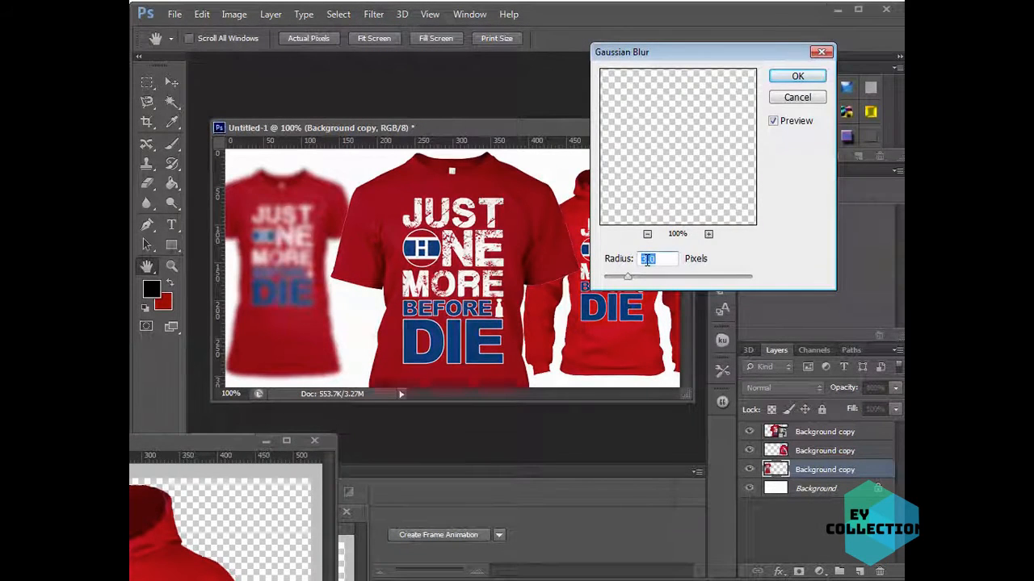
click(797, 76)
key(v)
Apply the same Gaussian Blur to the hoodie layer
click(624, 329)
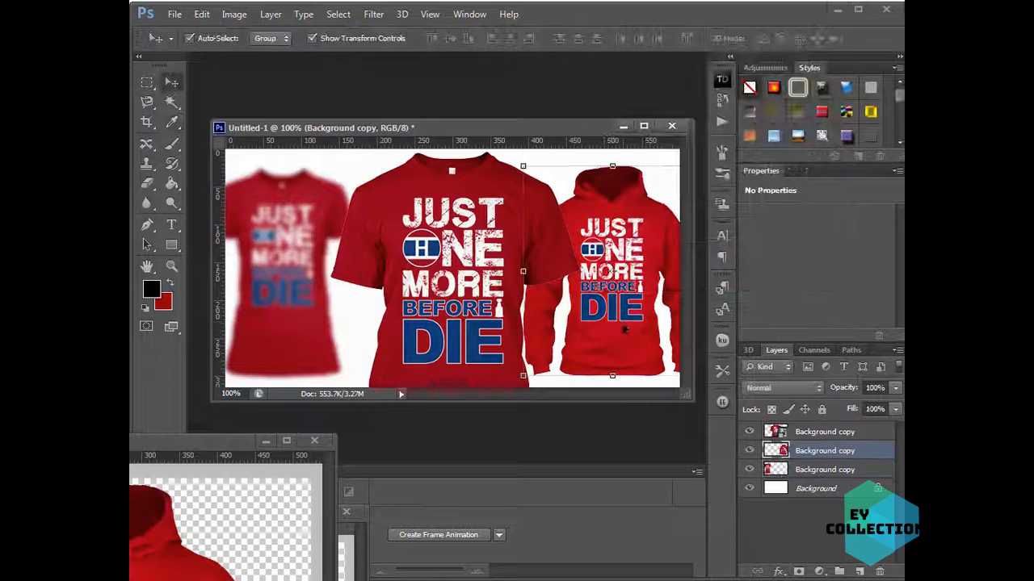
click(373, 13)
mouse_move(388, 166)
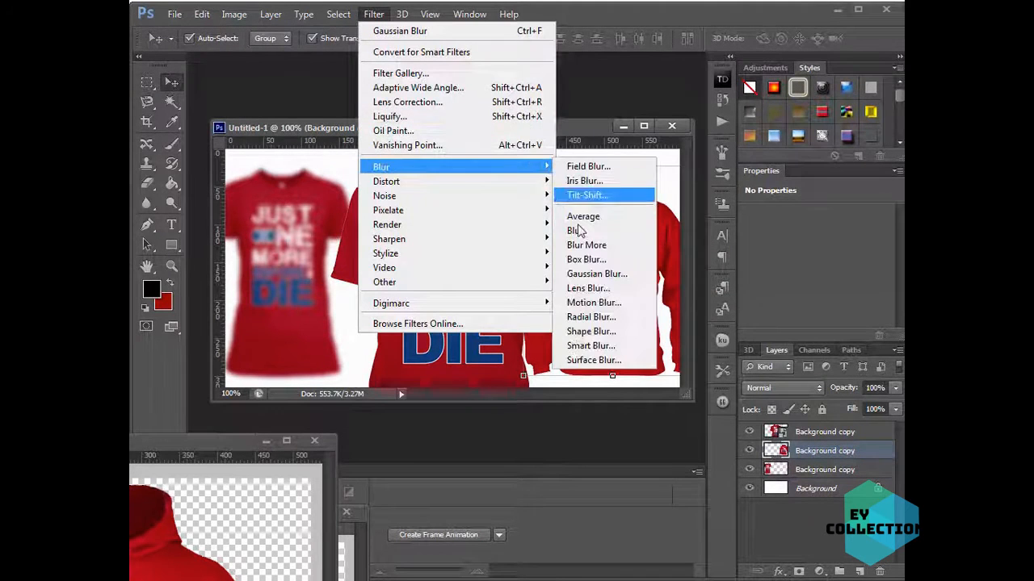
click(597, 274)
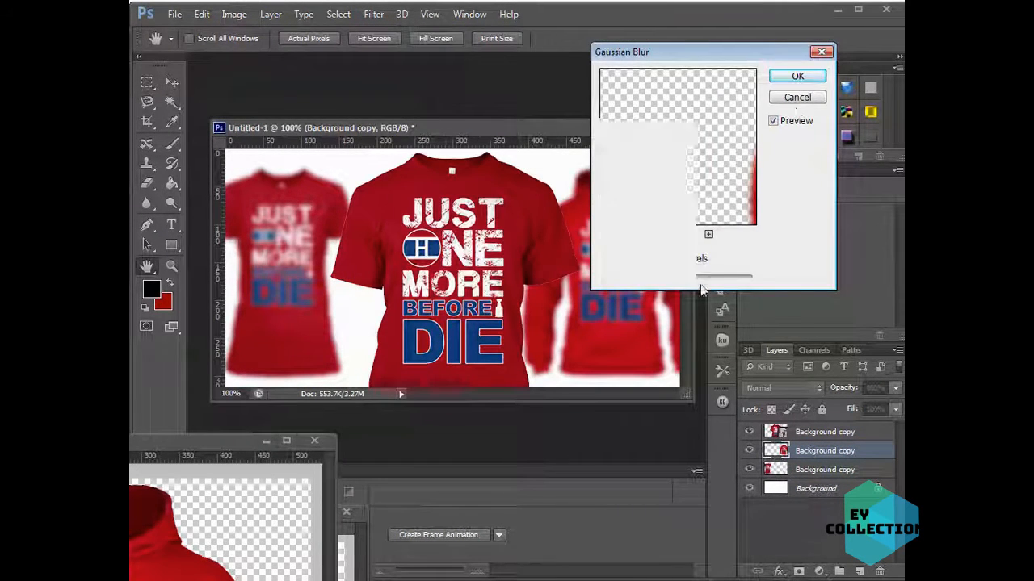
key(Return)
Nudge the regular tee slightly left and give it a drop shadow with distance 0 px, size 10 px and increased spread
click(468, 323)
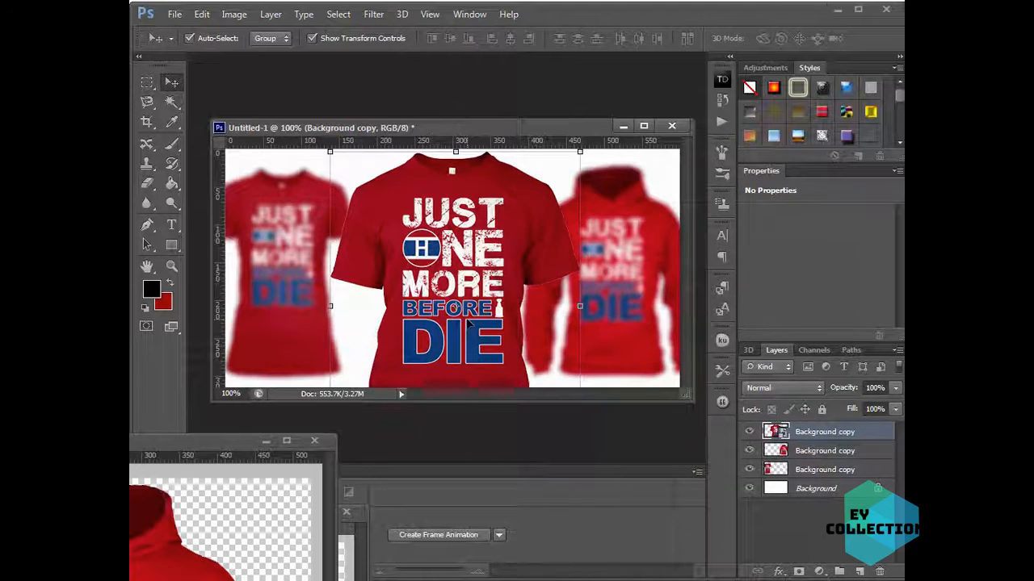
drag(465, 321, 465, 323)
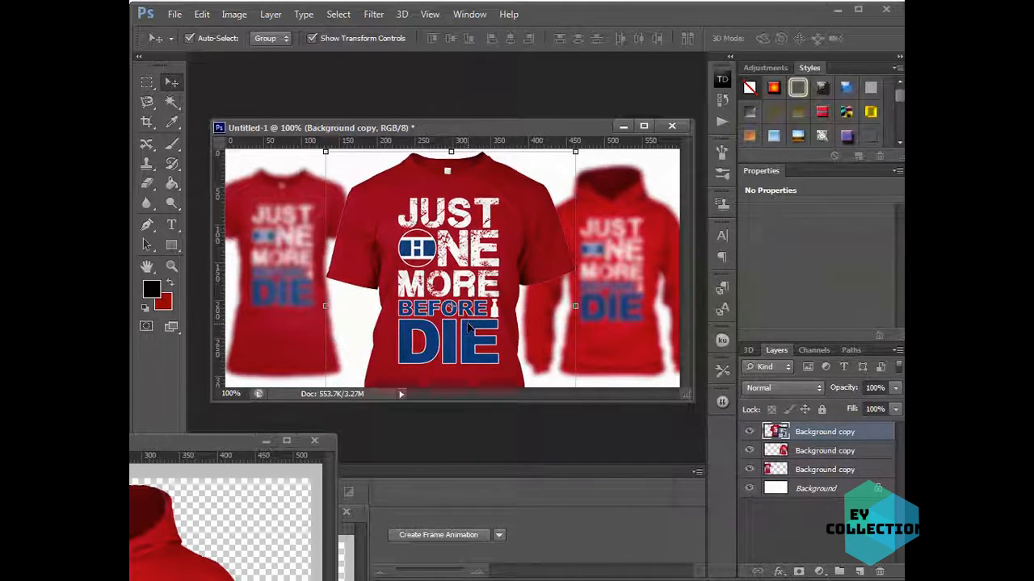
double_click(870, 434)
drag(869, 194, 681, 162)
click(442, 408)
drag(536, 169, 751, 145)
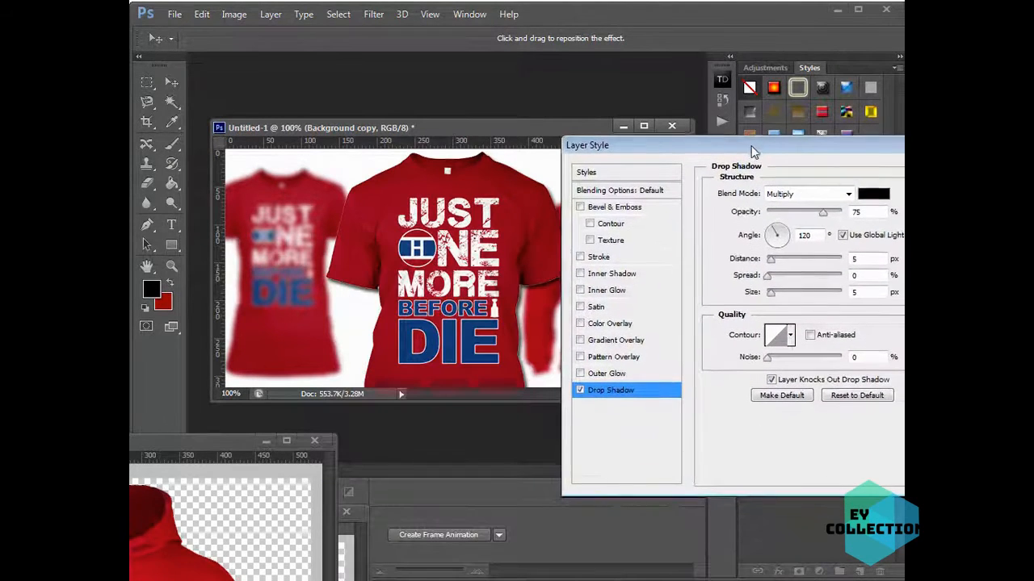
mouse_move(773, 263)
mouse_down()
mouse_move(755, 265)
mouse_move(777, 280)
mouse_up()
click(773, 295)
drag(780, 298, 784, 280)
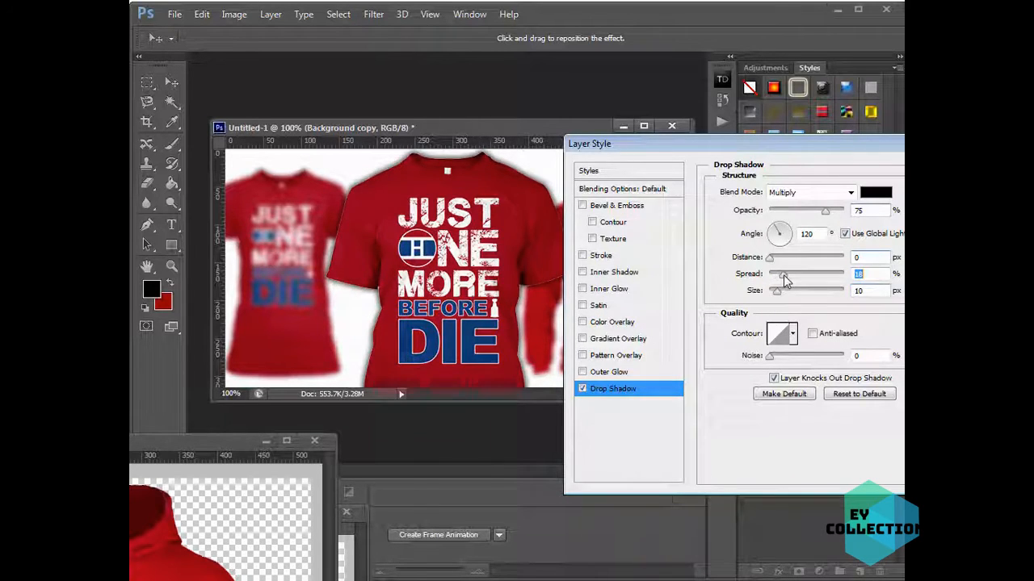
mouse_move(781, 157)
mouse_down()
mouse_move(884, 152)
mouse_move(792, 162)
mouse_up()
Add a 1 px inside stroke to the regular tee in the red a41322 sampled from the shirt, and apply the layer style
click(591, 275)
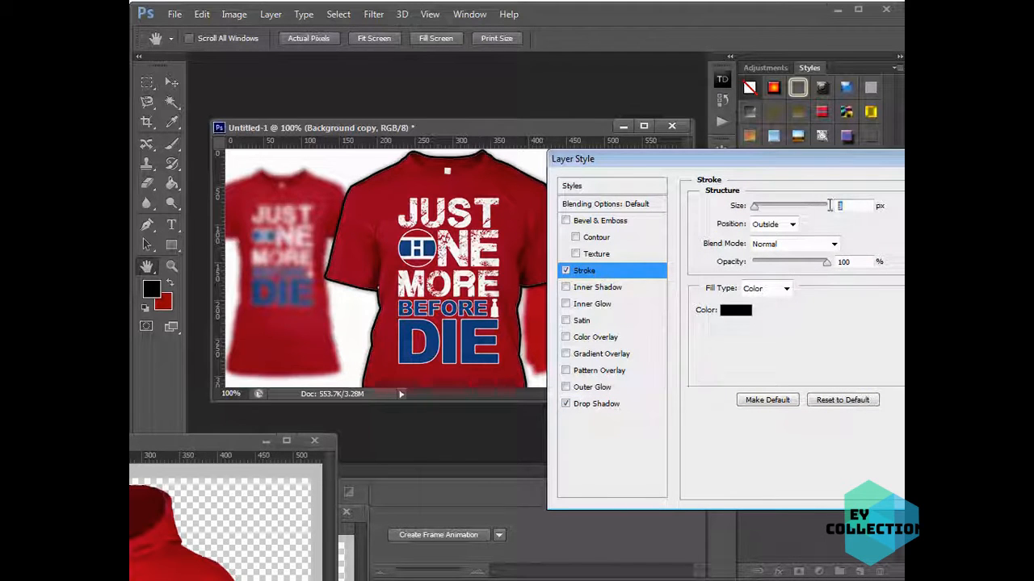
text(1)
click(792, 223)
click(772, 245)
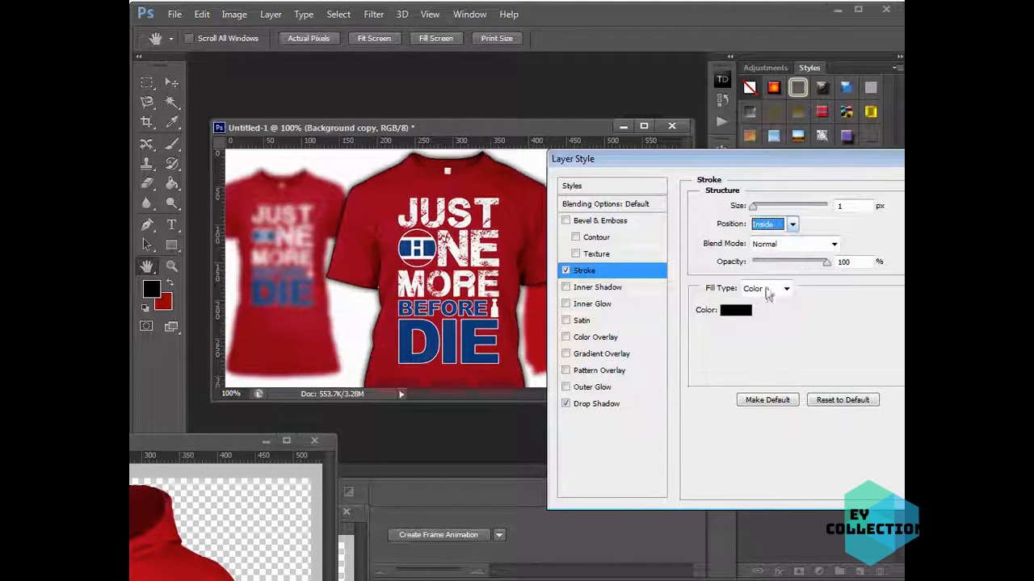
click(735, 310)
click(362, 272)
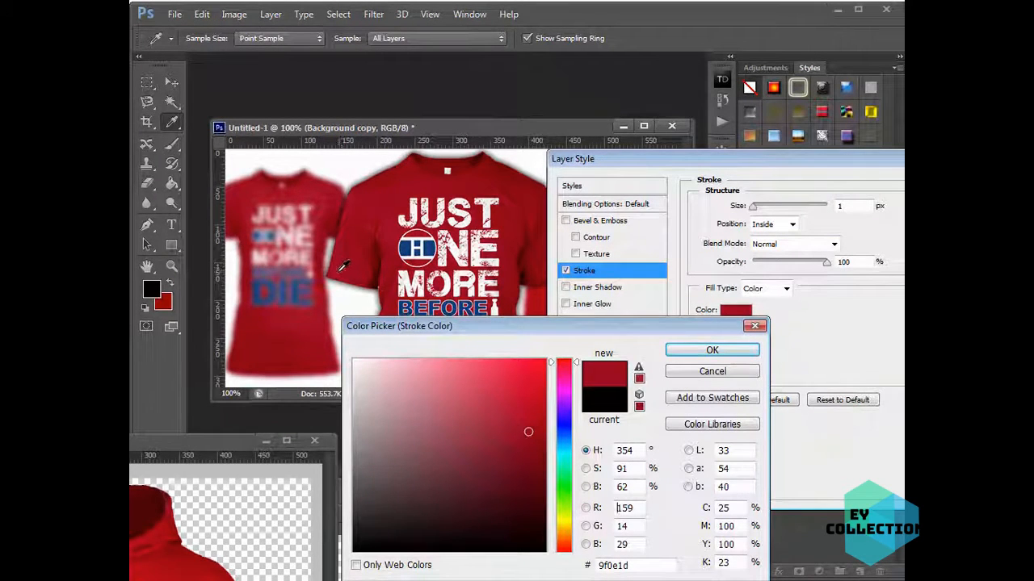
click(338, 271)
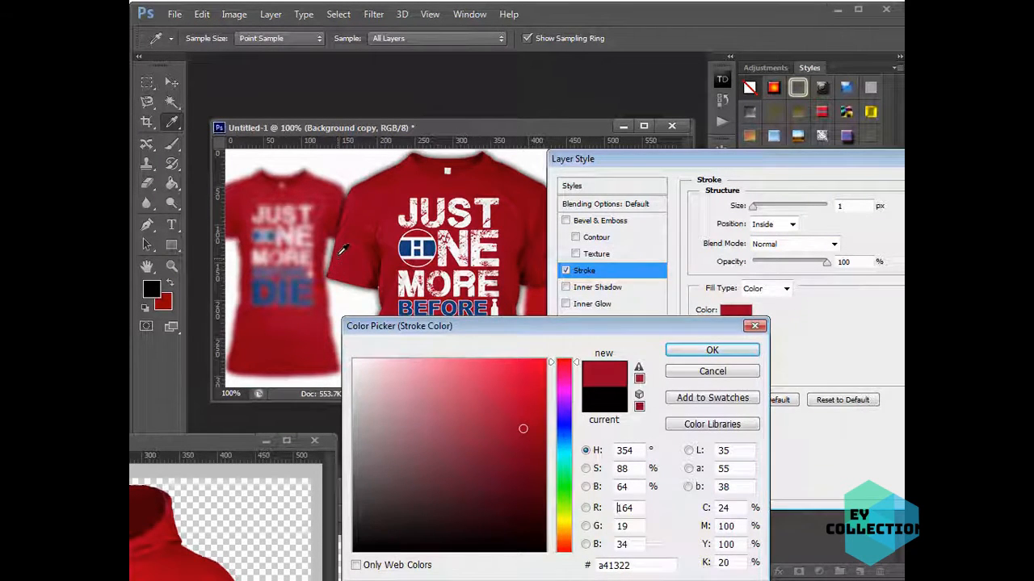
click(706, 350)
key(Return)
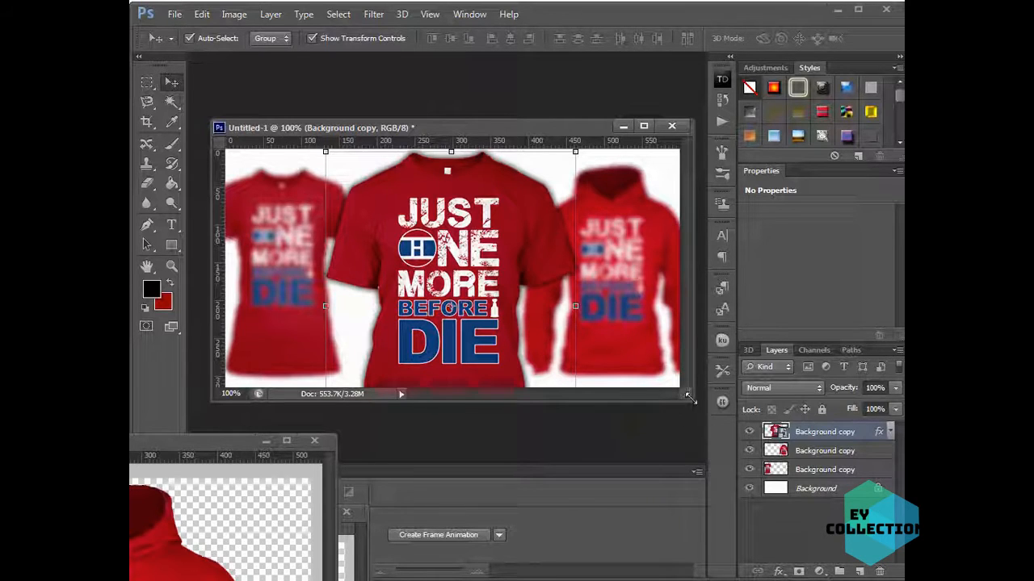
Enlarge the document window slightly and save the composition as ad-1.psd in the ads folder
drag(689, 400, 686, 415)
key(ctrl+shift+s)
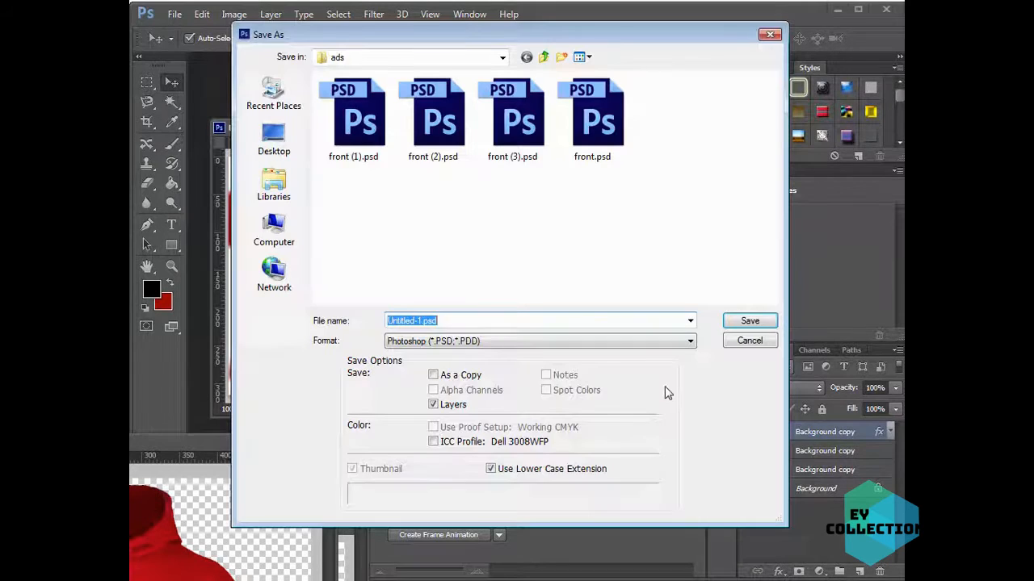
key(Home)
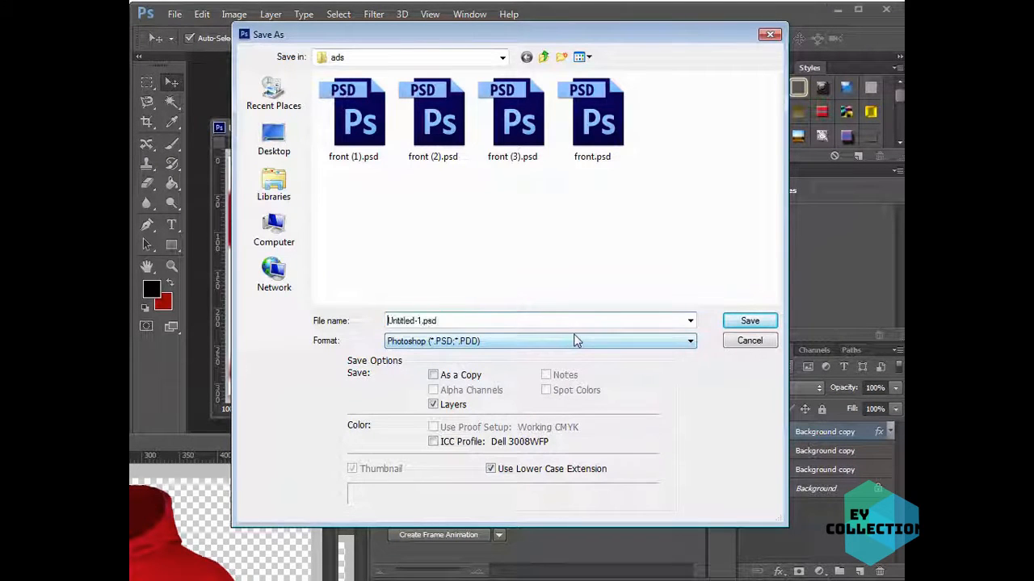
key(Delete)
key(Delete)
key(Delete)
key(Delete)
key(Delete)
key(Delete)
key(Delete)
key(Delete)
text(ad)
key(Return)
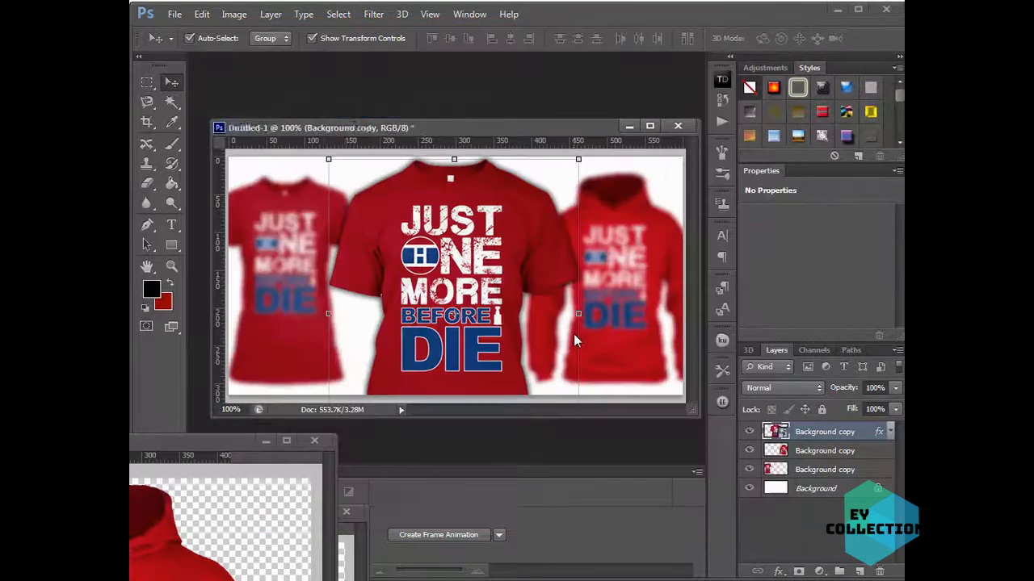
Draw a black rectangle shape about 481 × 237 px over the shirts and place it in the canvas's upper-left corner
click(171, 245)
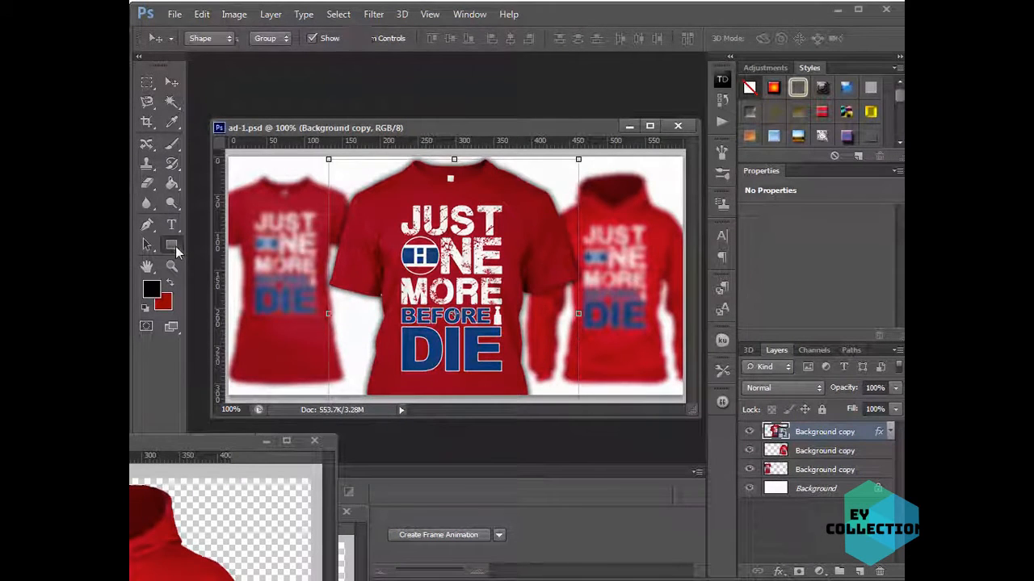
mouse_move(282, 189)
mouse_down()
mouse_move(294, 230)
mouse_move(549, 368)
mouse_move(646, 368)
mouse_up()
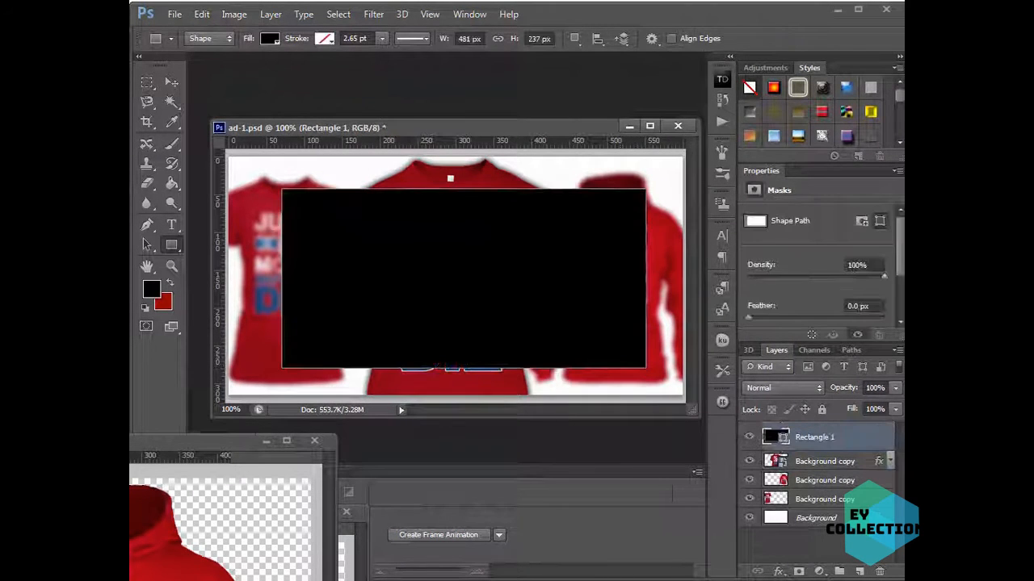
click(171, 83)
drag(358, 274, 319, 256)
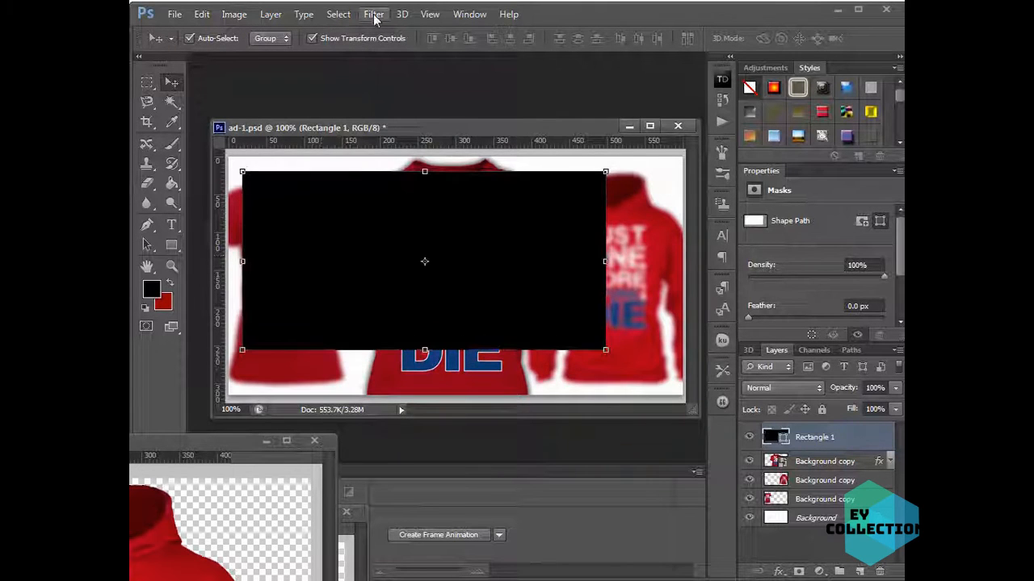
click(430, 14)
click(383, 296)
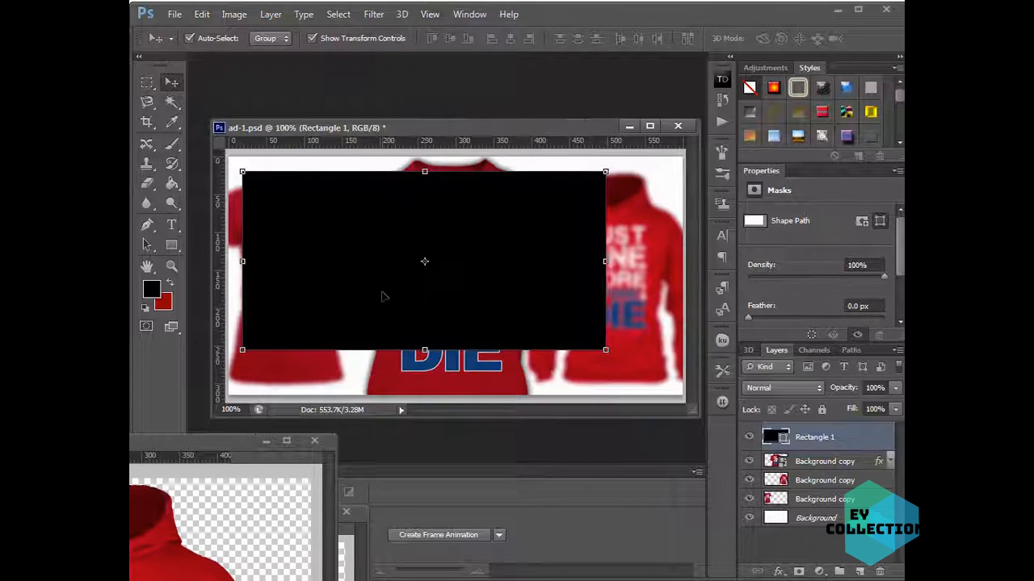
drag(383, 296, 370, 283)
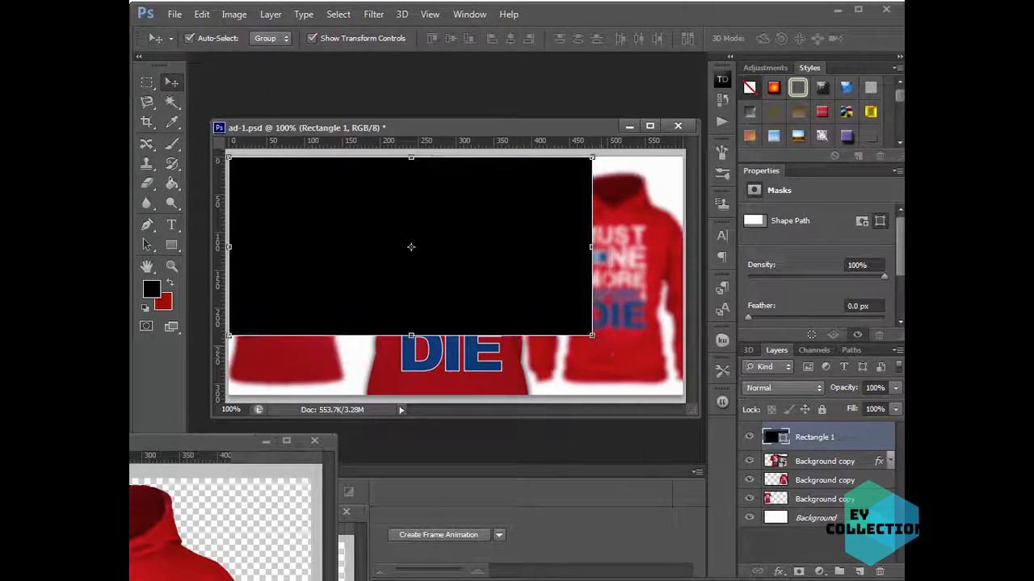
Stretch the black rectangle to cover the whole 600 × 315 px canvas and set its fill opacity to 0%
drag(592, 335, 682, 396)
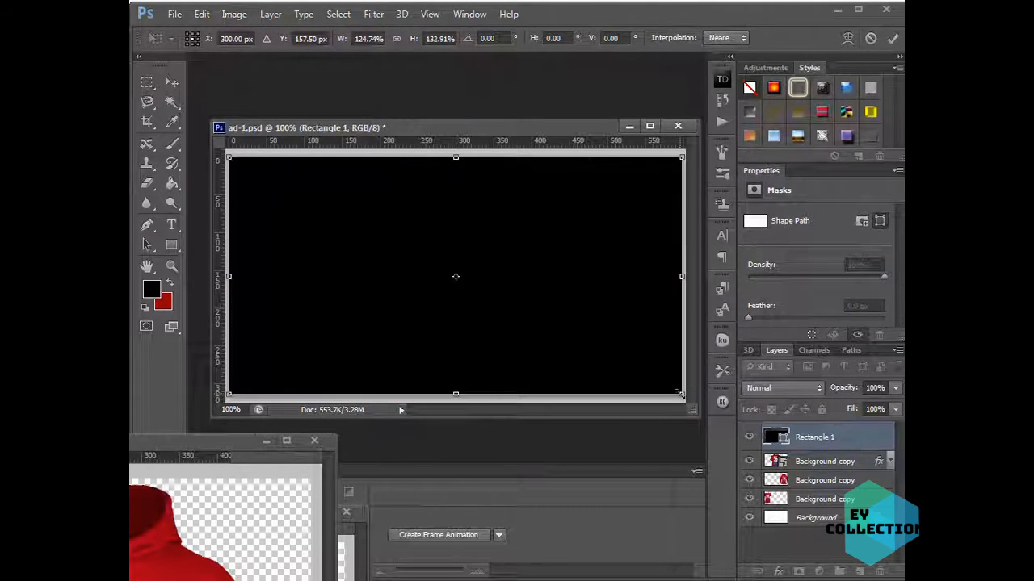
key(Return)
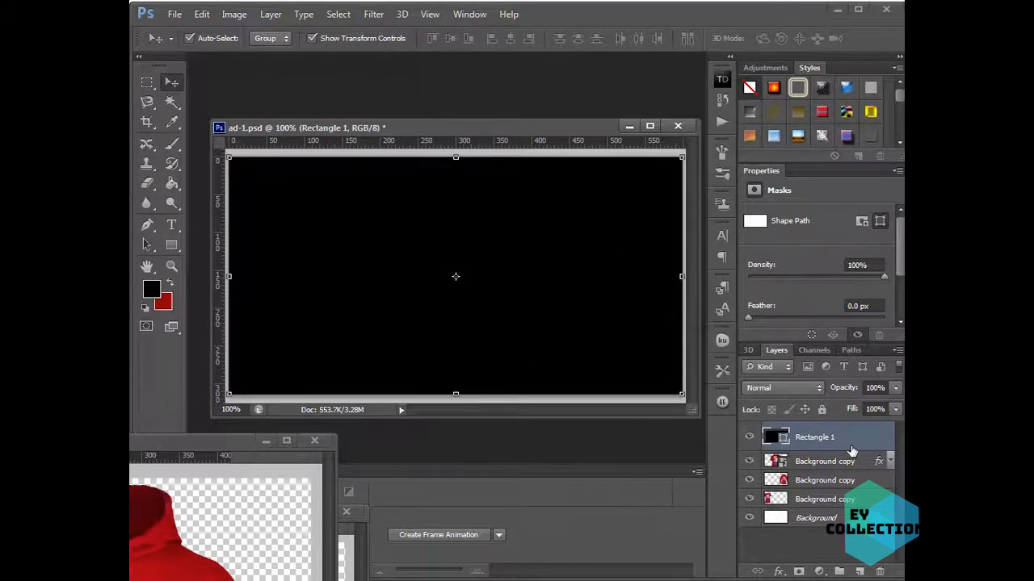
double_click(847, 450)
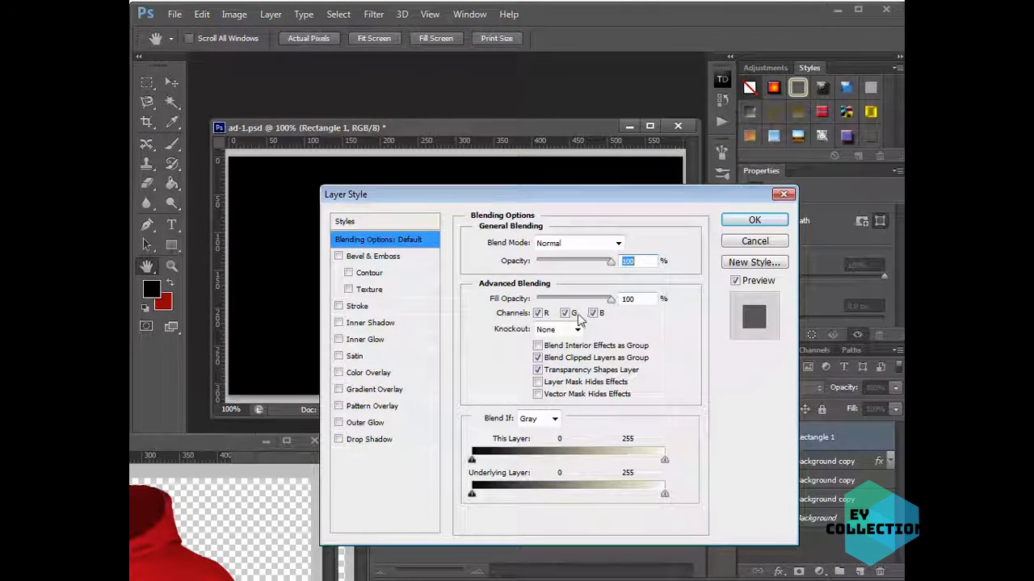
drag(611, 299, 509, 303)
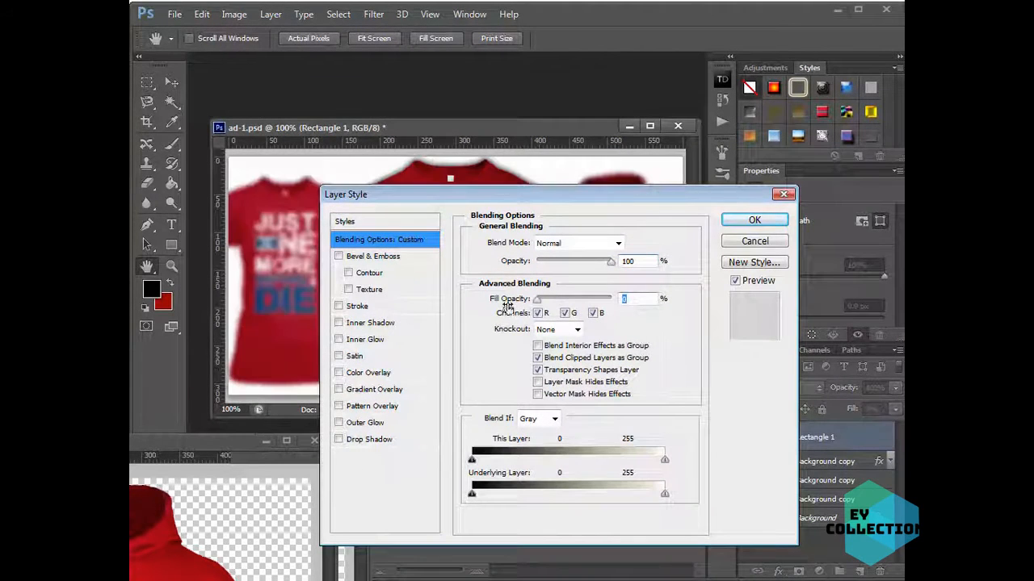
Add a 3 px stroke to the rectangle with its position set to Inside
click(388, 306)
click(557, 260)
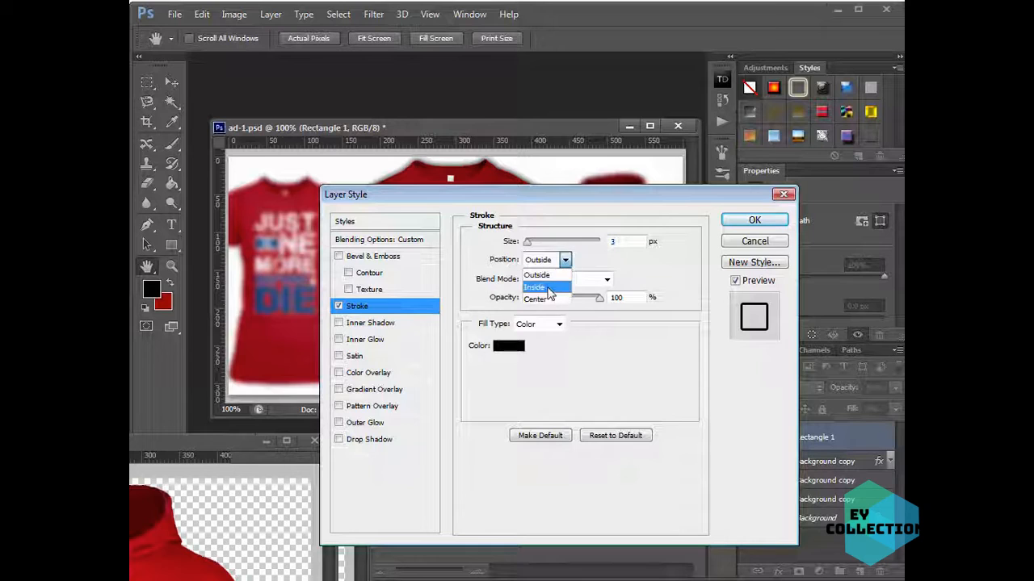
click(546, 288)
Try to sample the stroke color from the blue print on the regular tee
click(509, 346)
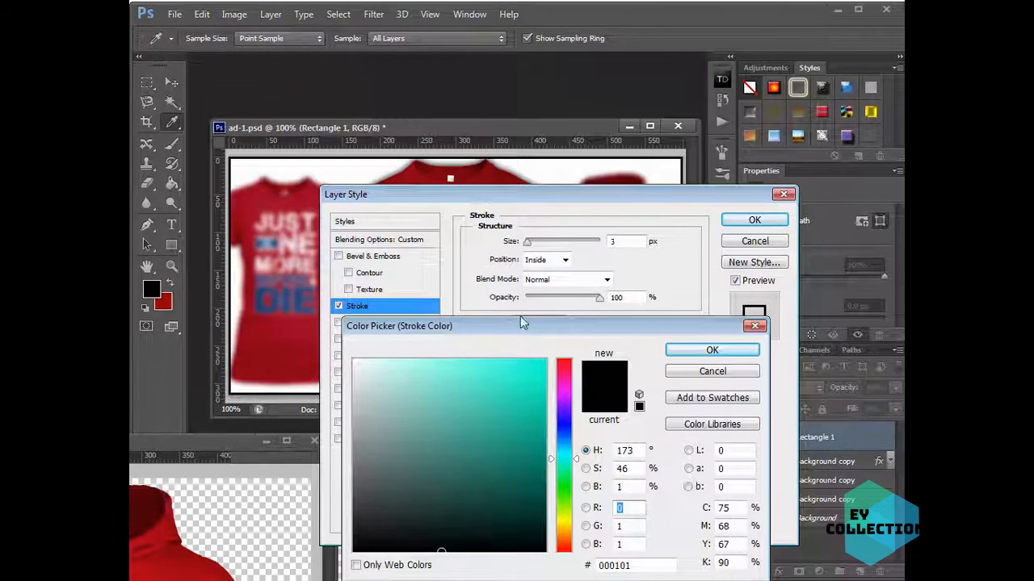
click(704, 372)
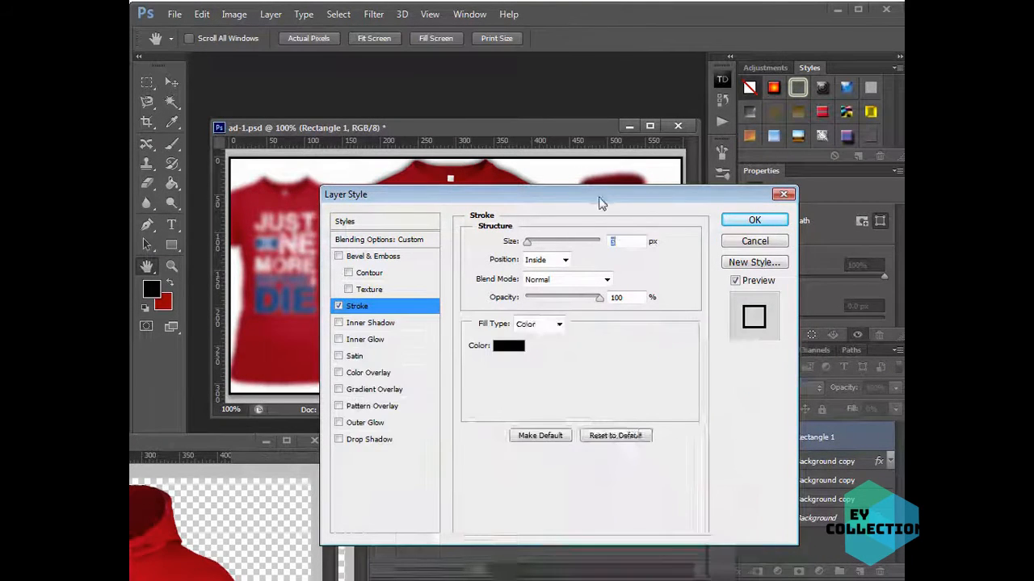
drag(601, 203, 748, 209)
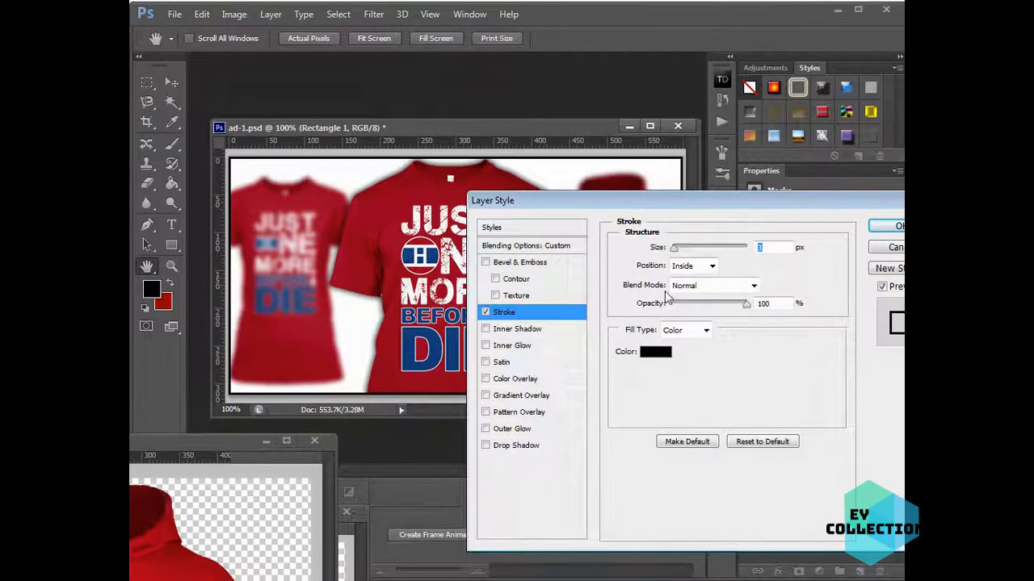
click(646, 356)
click(415, 251)
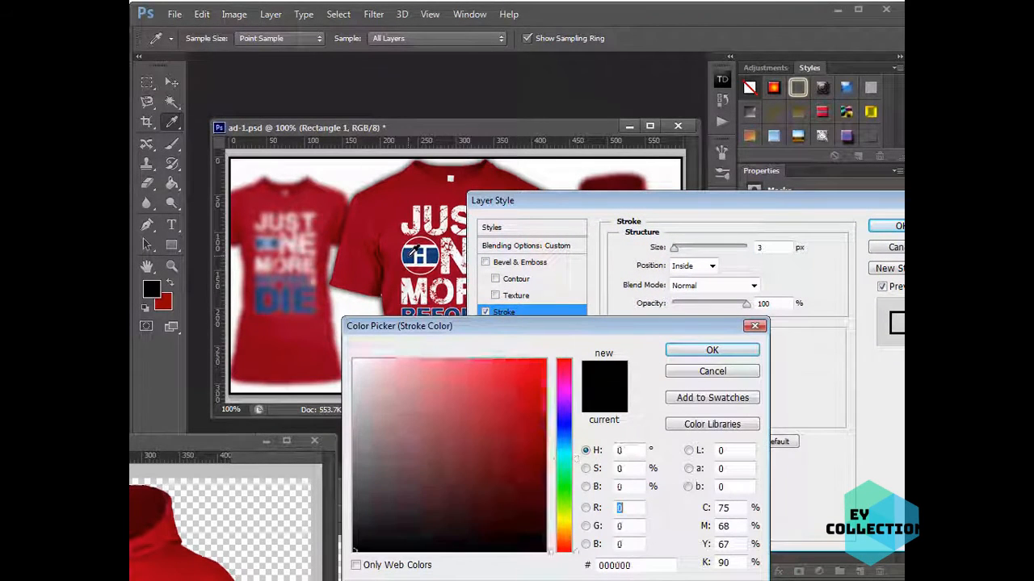
drag(485, 326, 696, 334)
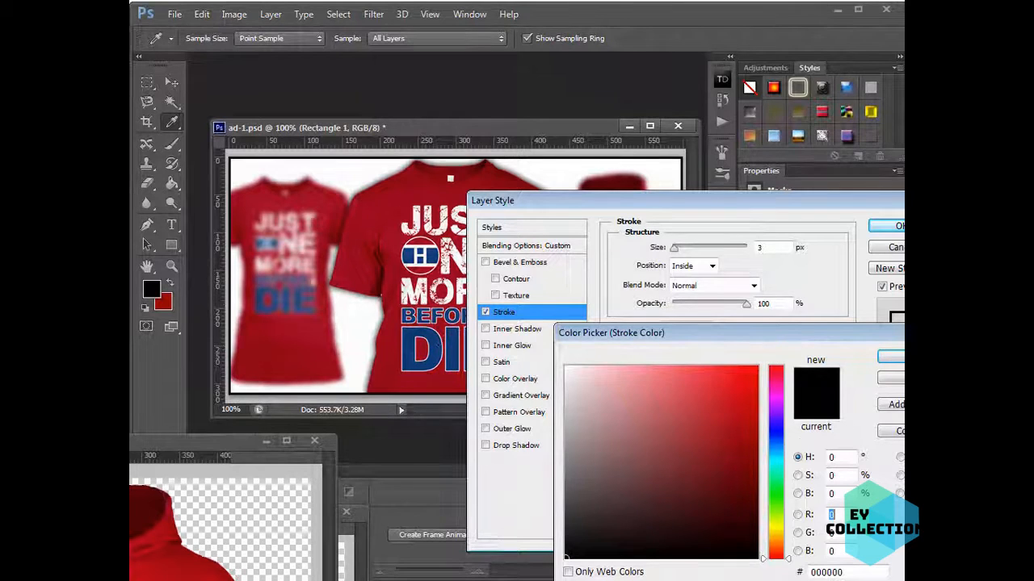
key(Return)
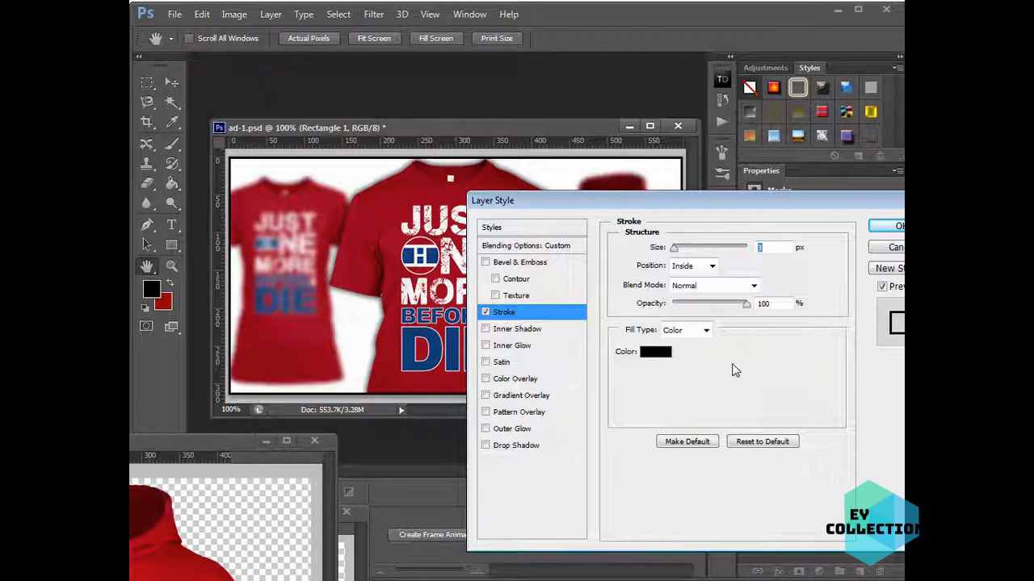
Try a dark blue for the rectangle's stroke in the color picker, and return to the original black
click(656, 353)
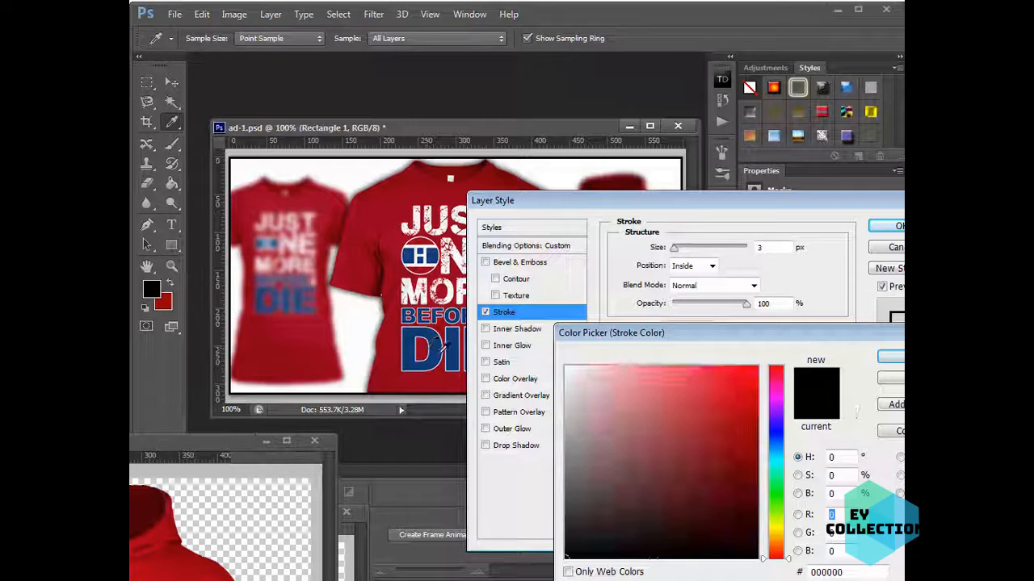
click(776, 433)
click(744, 440)
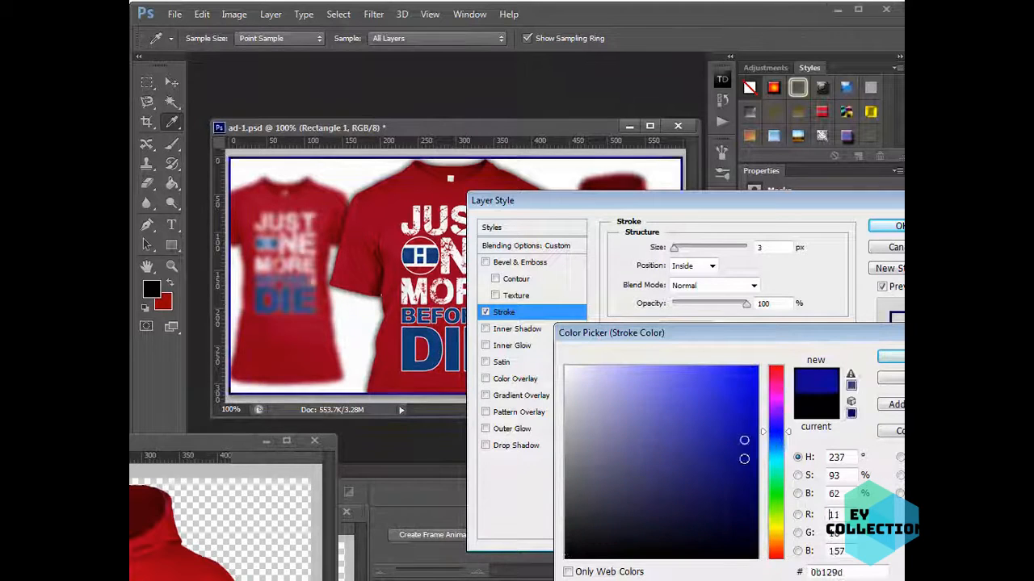
click(744, 458)
click(810, 400)
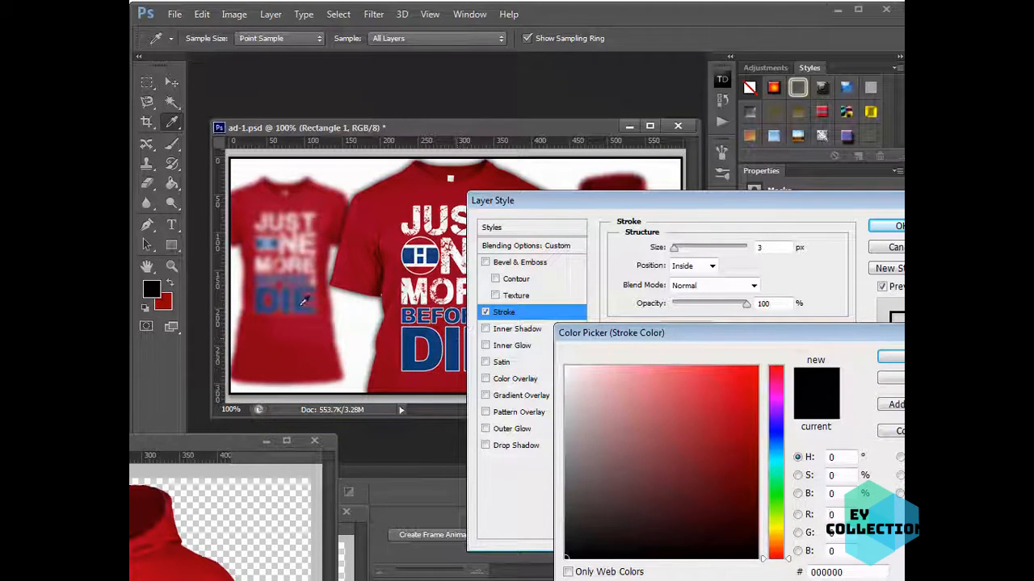
click(889, 356)
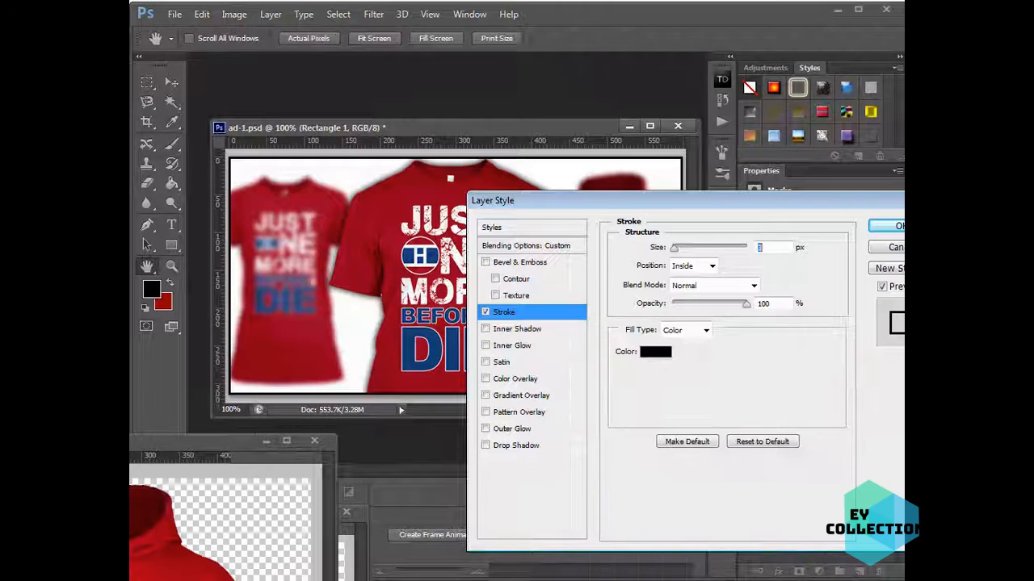
Apply the rectangle's layer style and set the foreground color to the blue 113e79 sampled from the shirt's DIE lettering
click(899, 228)
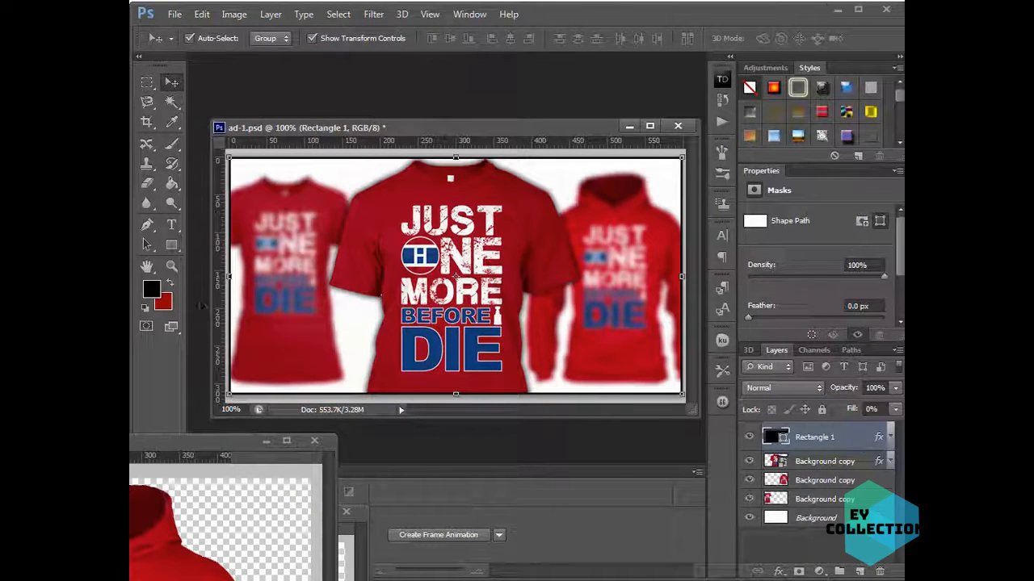
click(152, 291)
click(442, 340)
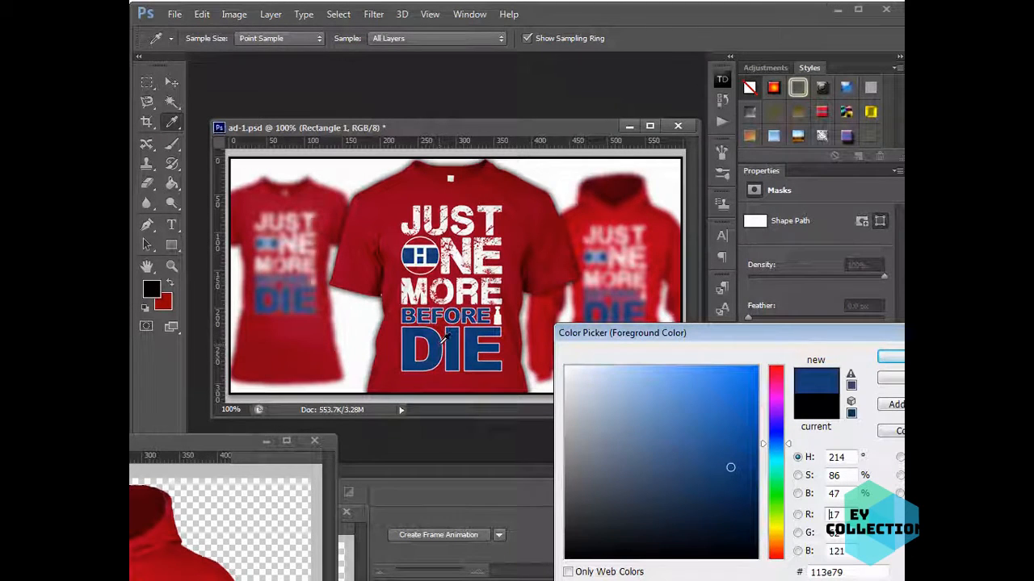
key(Return)
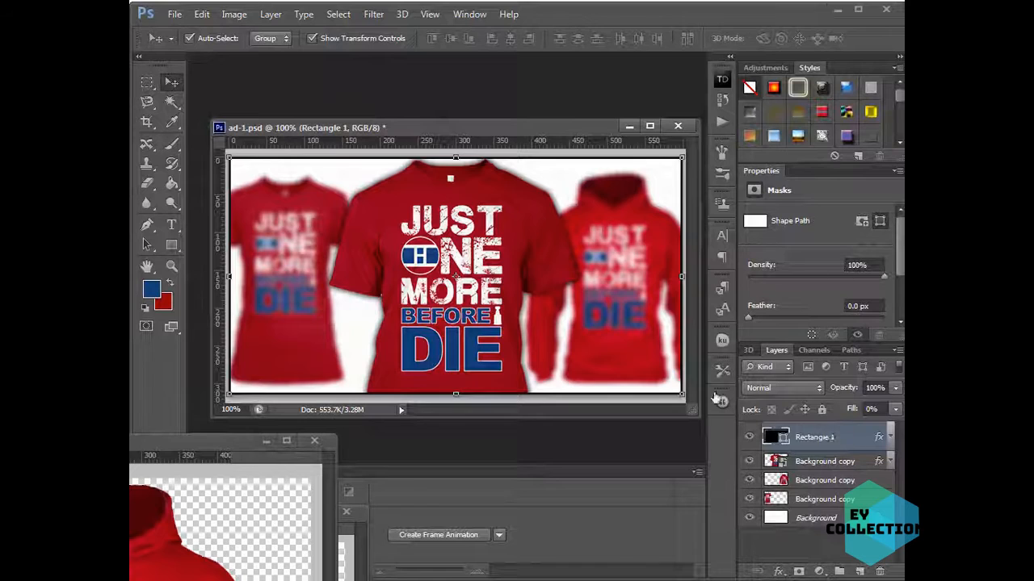
Change the rectangle's stroke to the foreground blue 113e79 and set its size to 6 px
double_click(840, 436)
click(521, 312)
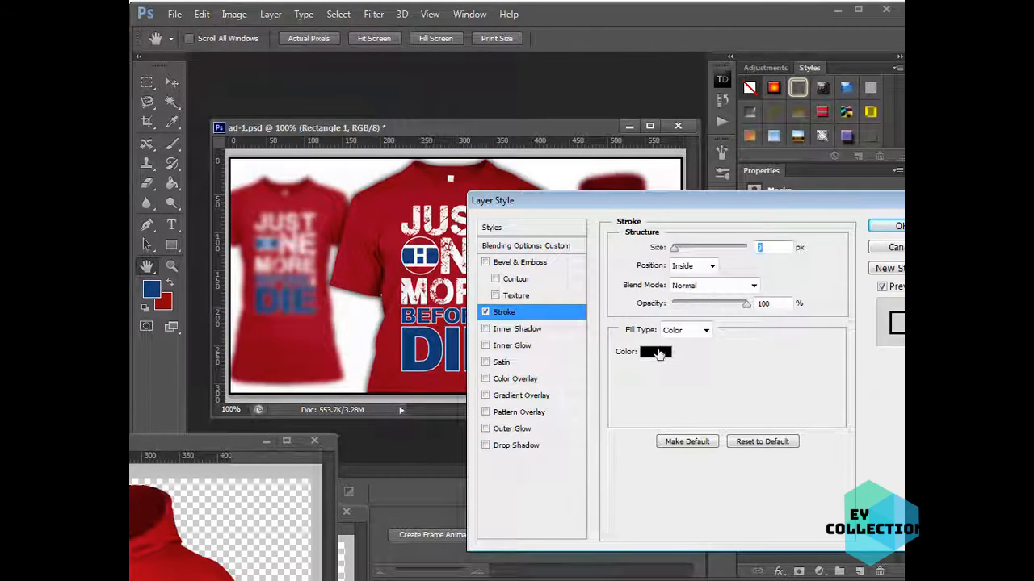
click(660, 354)
click(160, 287)
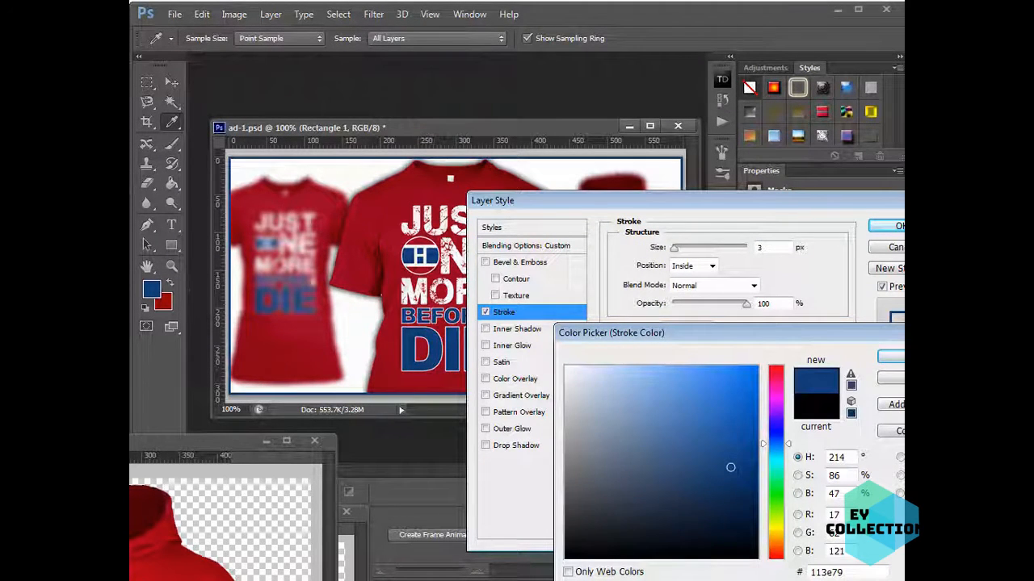
key(Return)
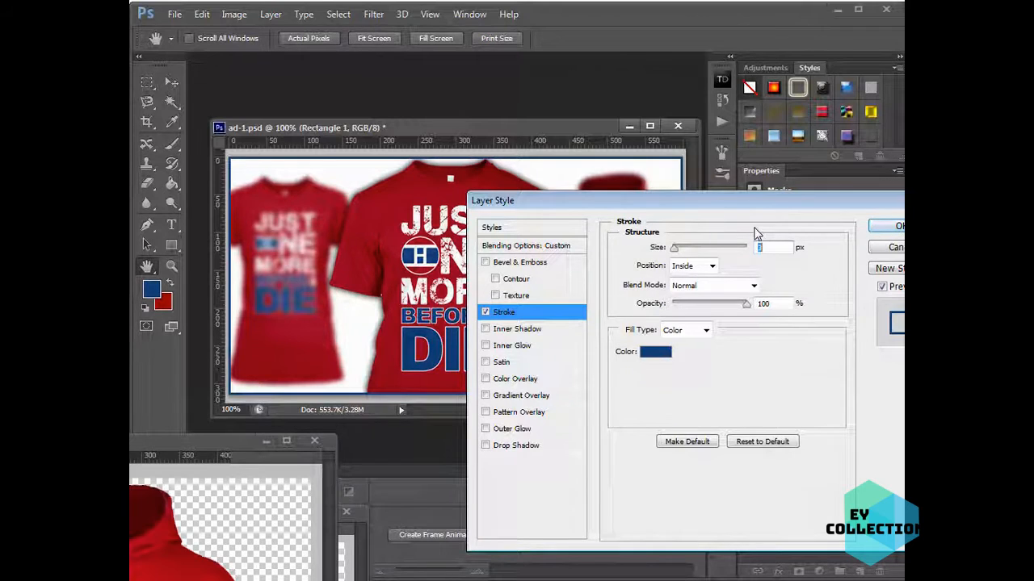
drag(675, 248, 678, 249)
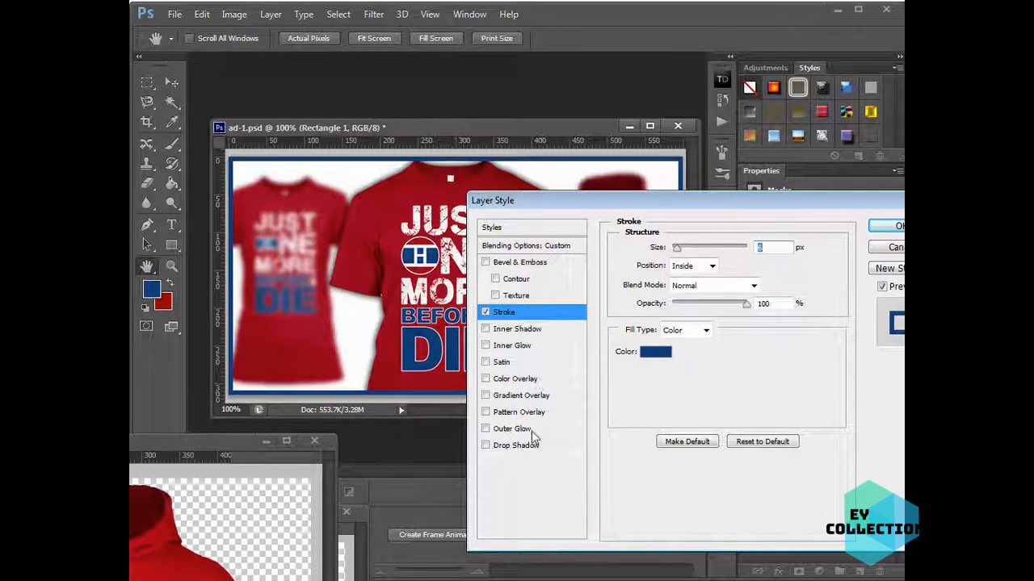
Add an inner shadow to the rectangle with distance 0 px, choke 37% and size 27 px, and apply the layer style
click(521, 329)
drag(682, 318, 699, 334)
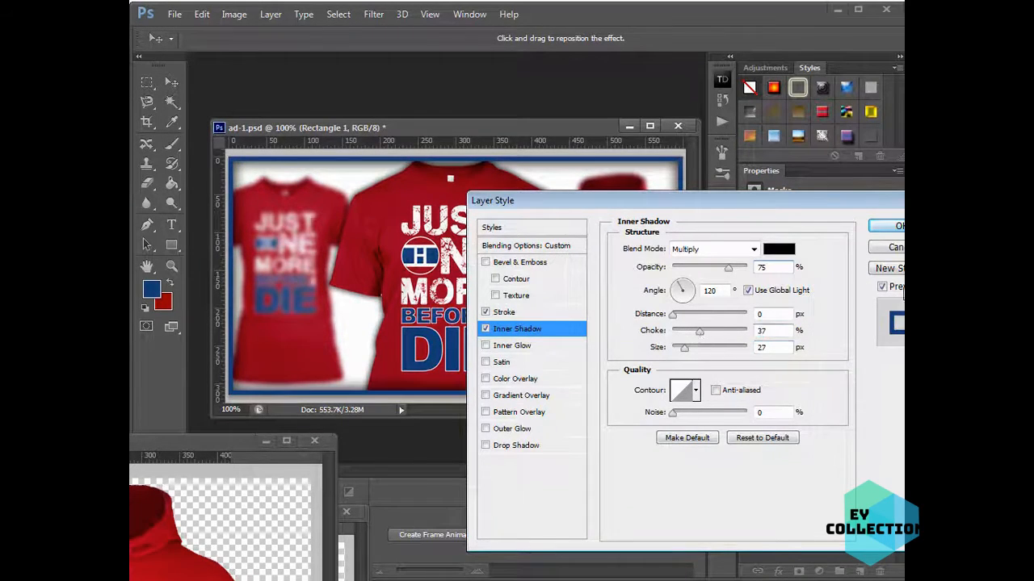
click(891, 226)
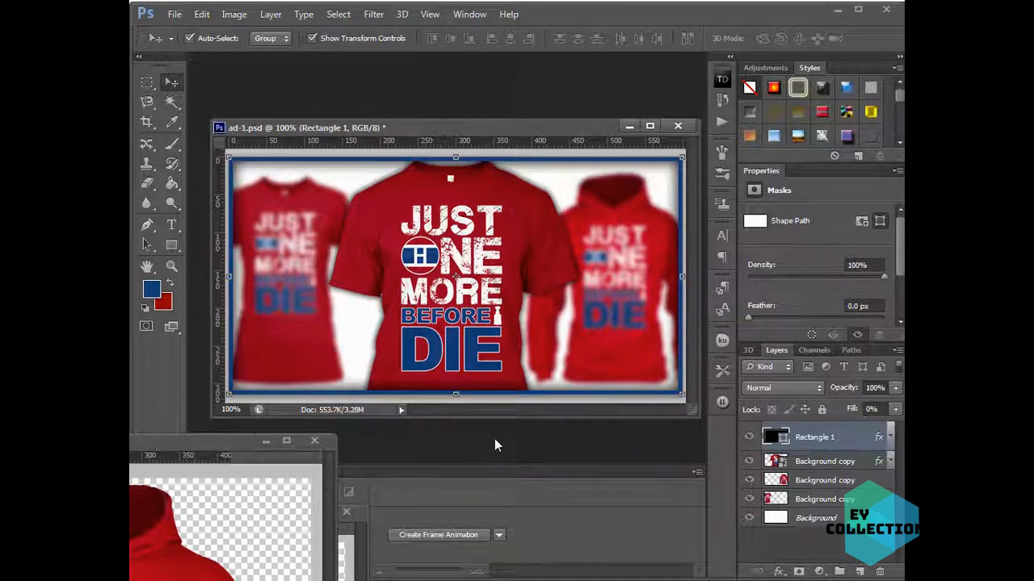
Save the changes to ad-1.psd and save a second version as ad-2.psd in the ads folder
key(ctrl+s)
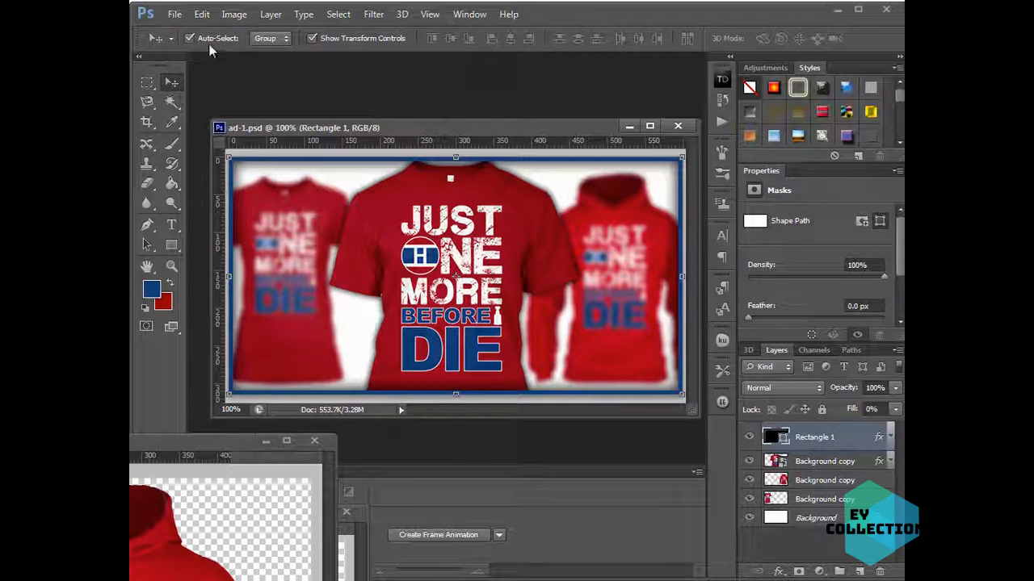
click(175, 14)
key(shift+ctrl+s)
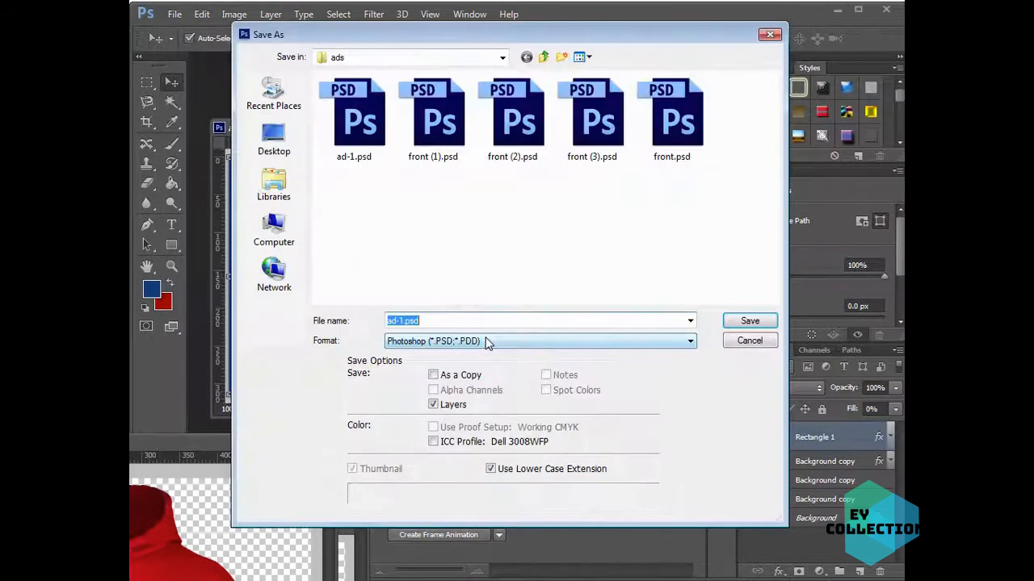
click(401, 321)
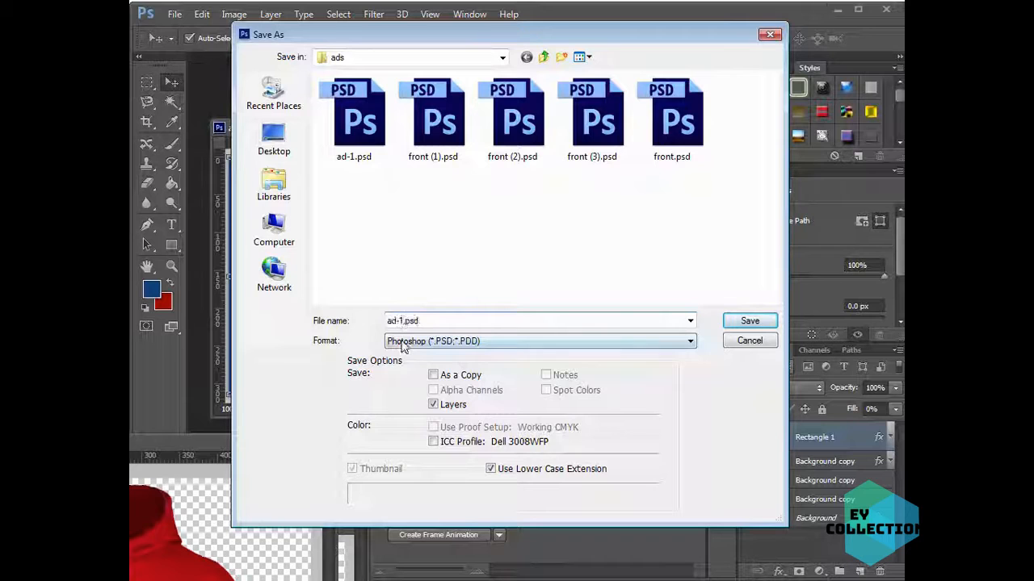
key(BackSpace)
text(2)
click(750, 323)
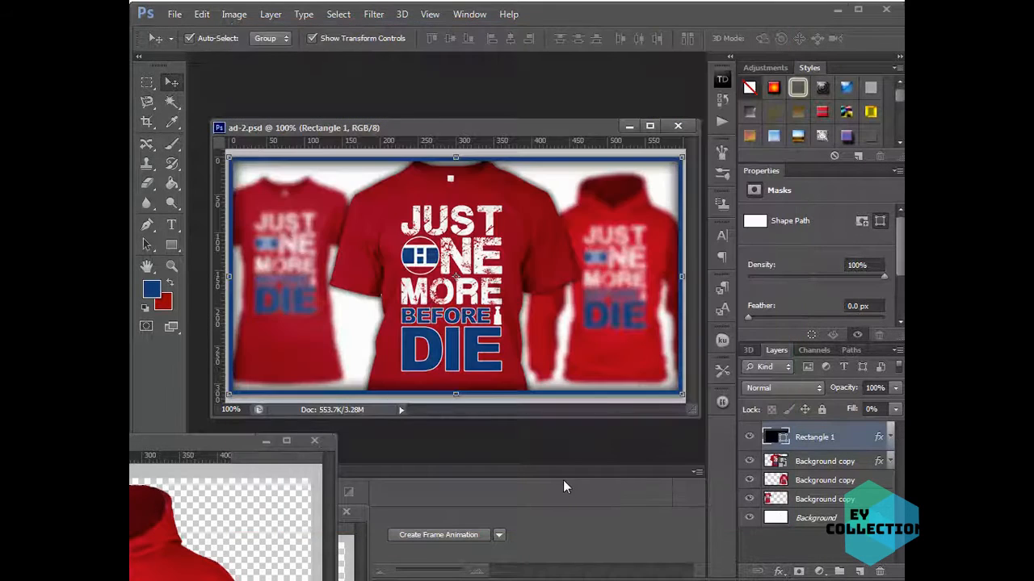
Hide the border rectangle and move the regular tee to the canvas's left edge, with the blurred women's tee moved right
click(749, 437)
drag(479, 357, 450, 370)
drag(243, 368, 508, 382)
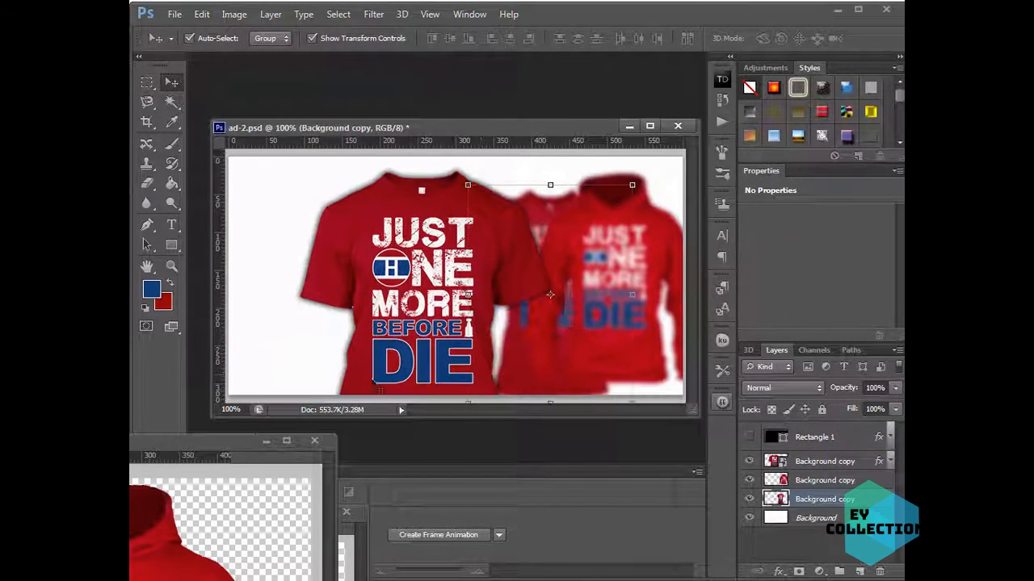
drag(405, 353, 293, 338)
Delete the blurred hoodie and women's tee layers, and nudge the regular tee slightly right
click(568, 309)
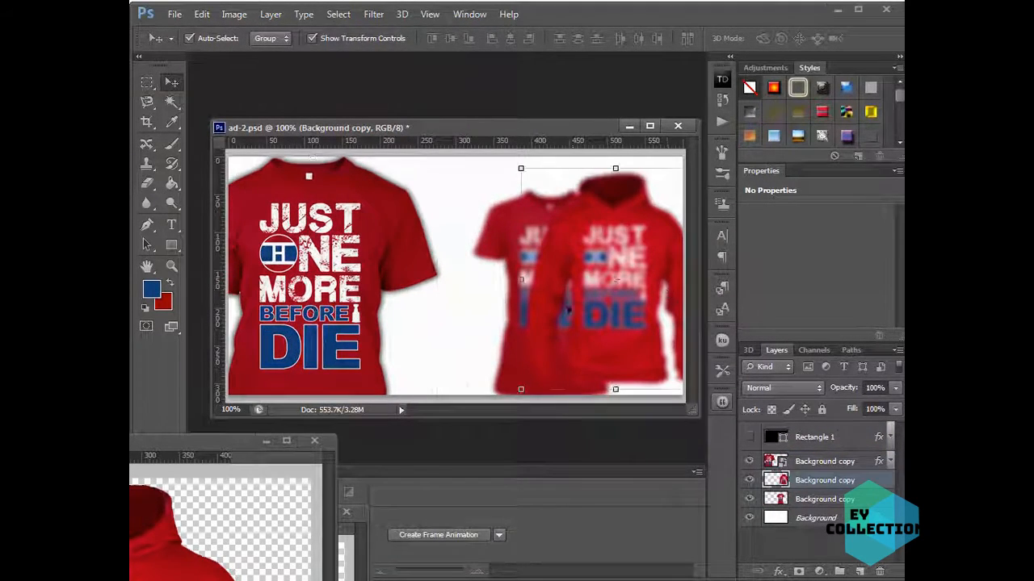
key(Delete)
key(Delete)
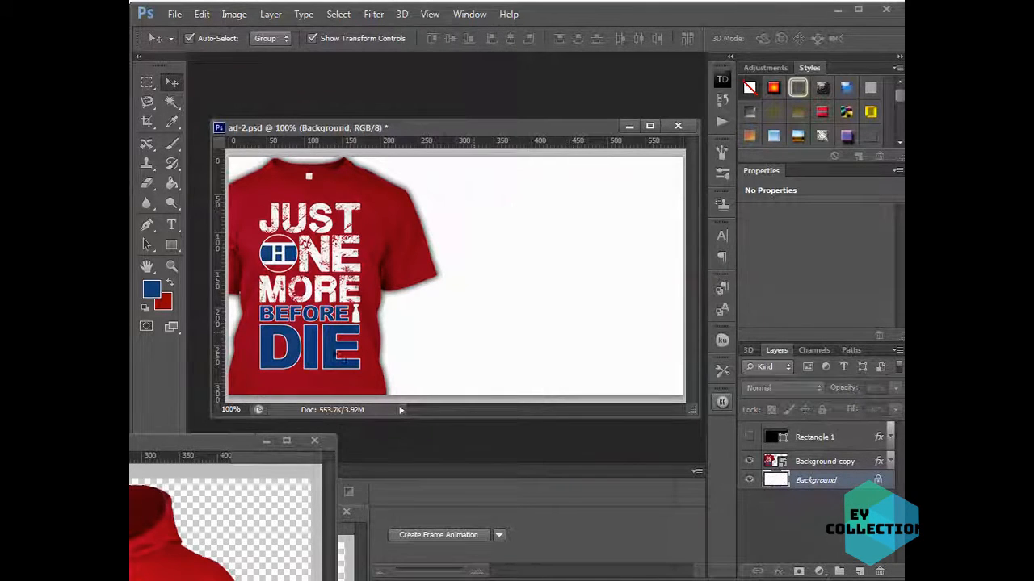
drag(335, 360, 348, 360)
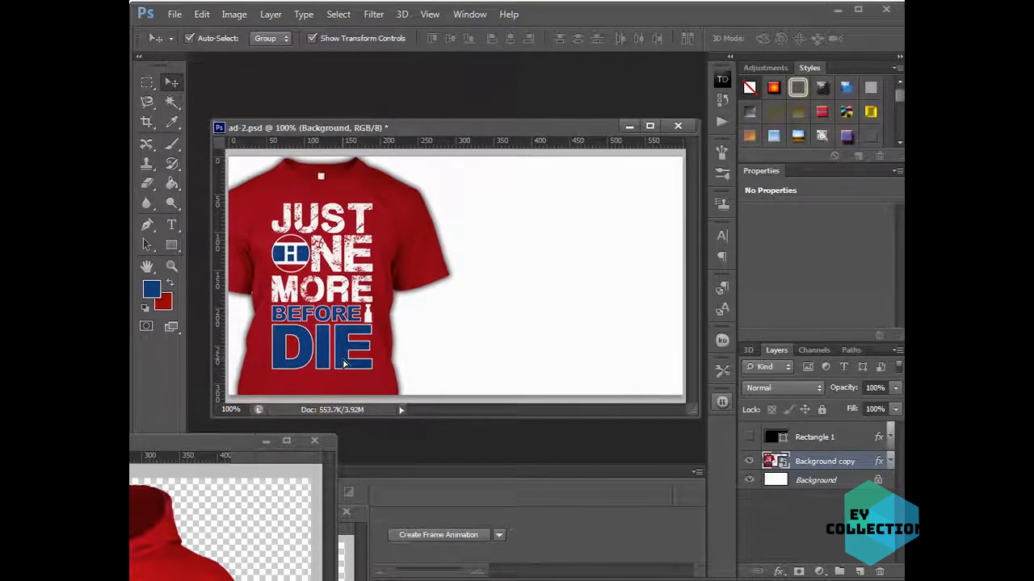
click(583, 349)
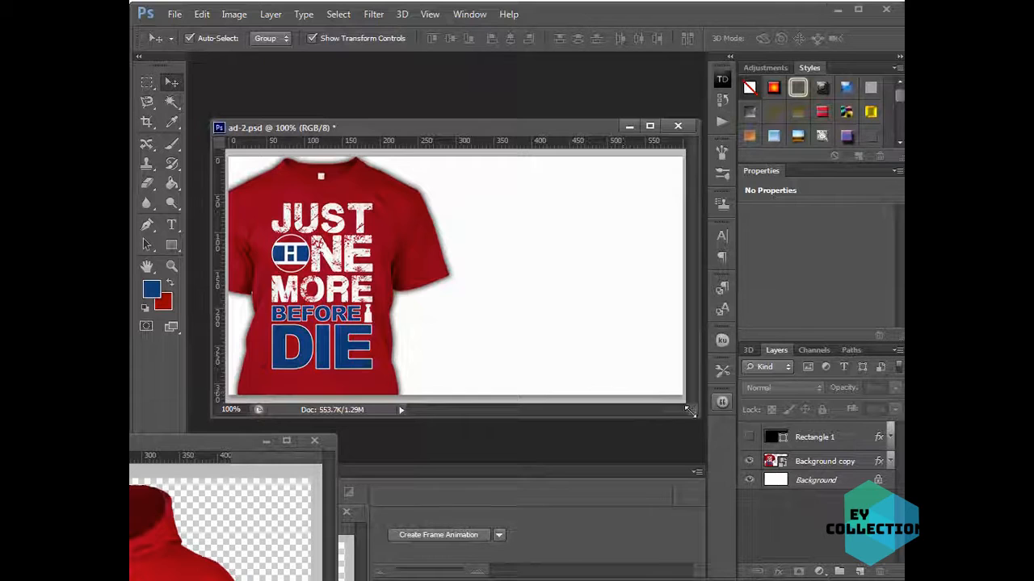
Enlarge the document window slightly, show the border rectangle again and place its layer below the regular tee
drag(688, 411, 699, 422)
click(171, 245)
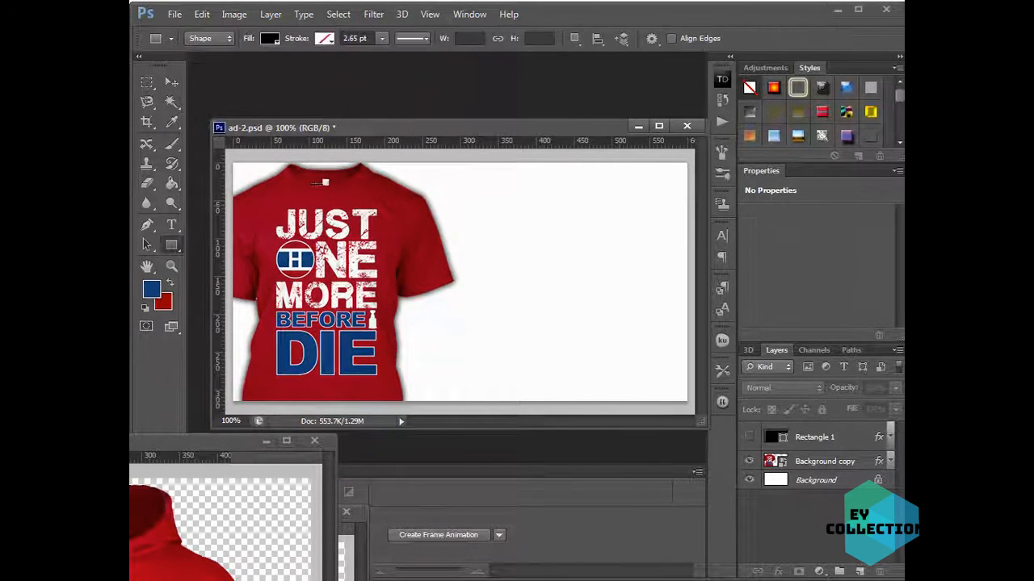
click(172, 81)
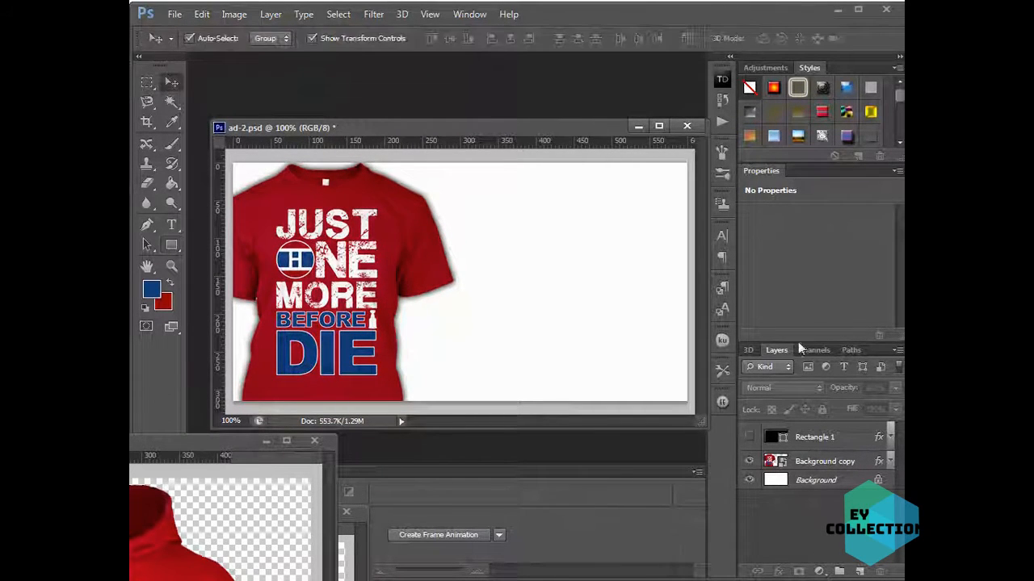
click(786, 440)
click(749, 437)
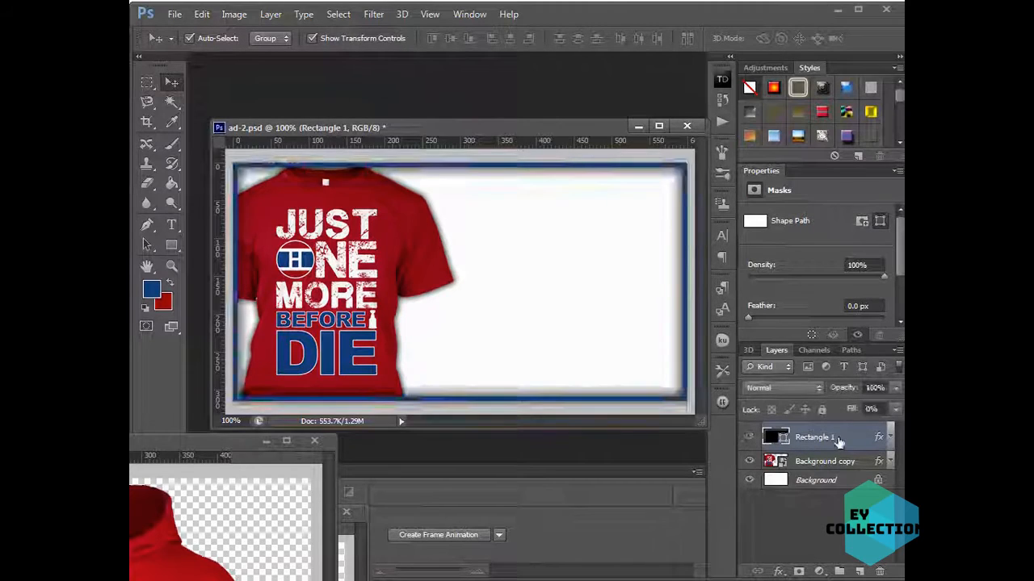
drag(839, 466, 825, 472)
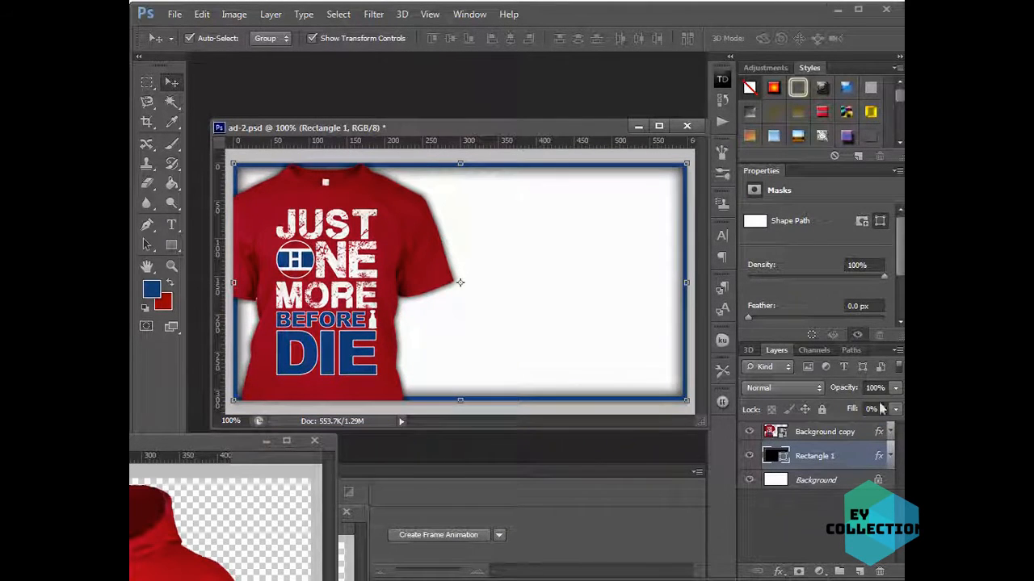
Open the layer style settings of the border rectangle
double_click(850, 458)
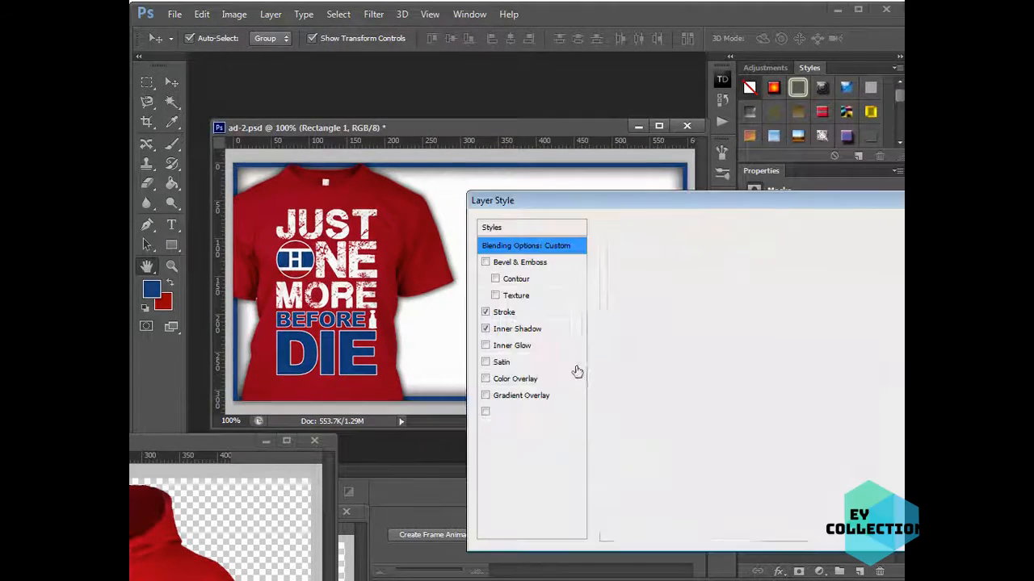
Set the Rectangle 1 layer's fill opacity to 100% and turn off its Inner Shadow effect
drag(684, 305, 757, 305)
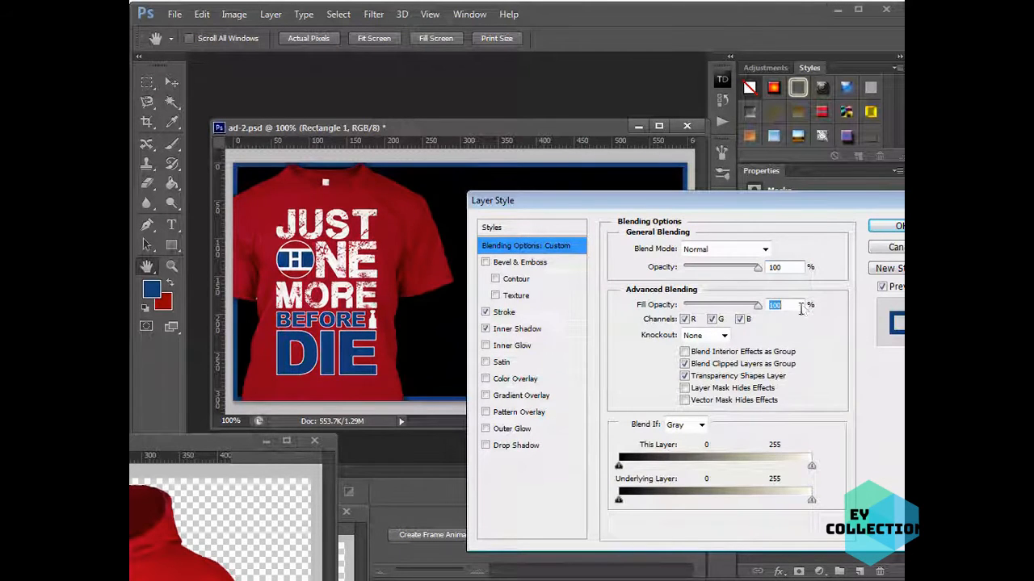
click(485, 329)
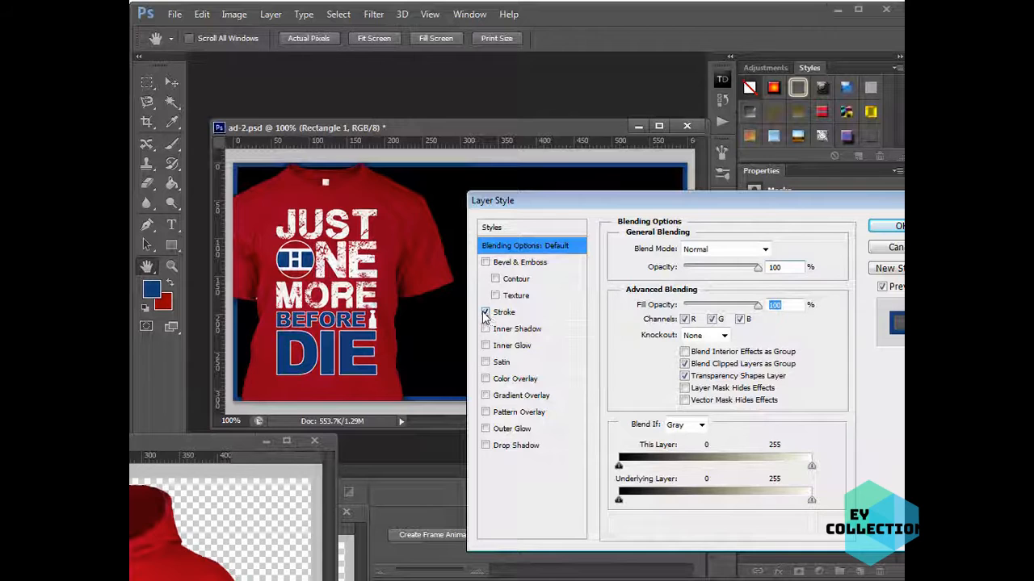
Recolour the rectangle's stroke to dark red #9d0c1b, sampled from the shirt fabric
click(550, 313)
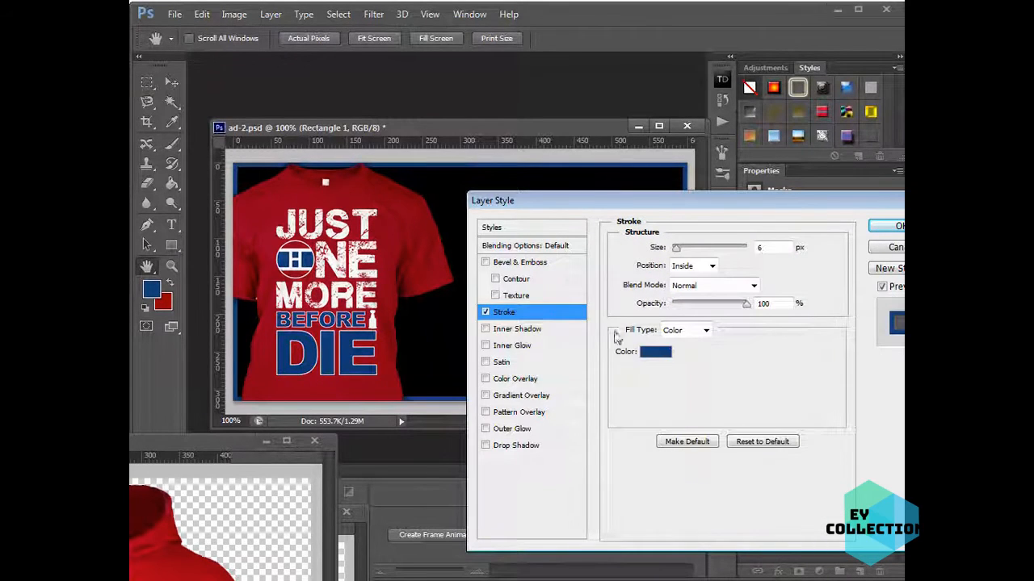
click(659, 360)
click(339, 383)
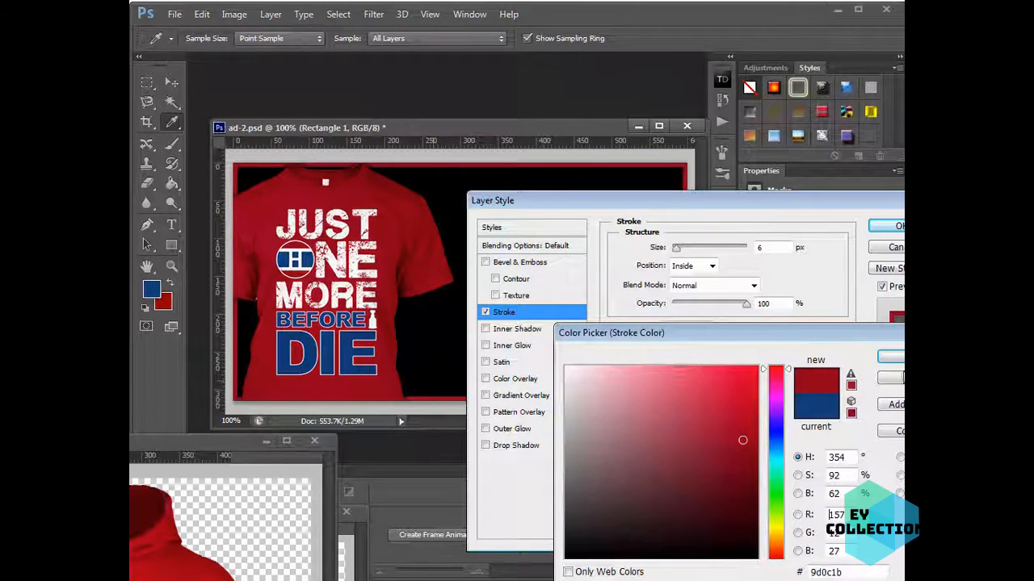
click(890, 356)
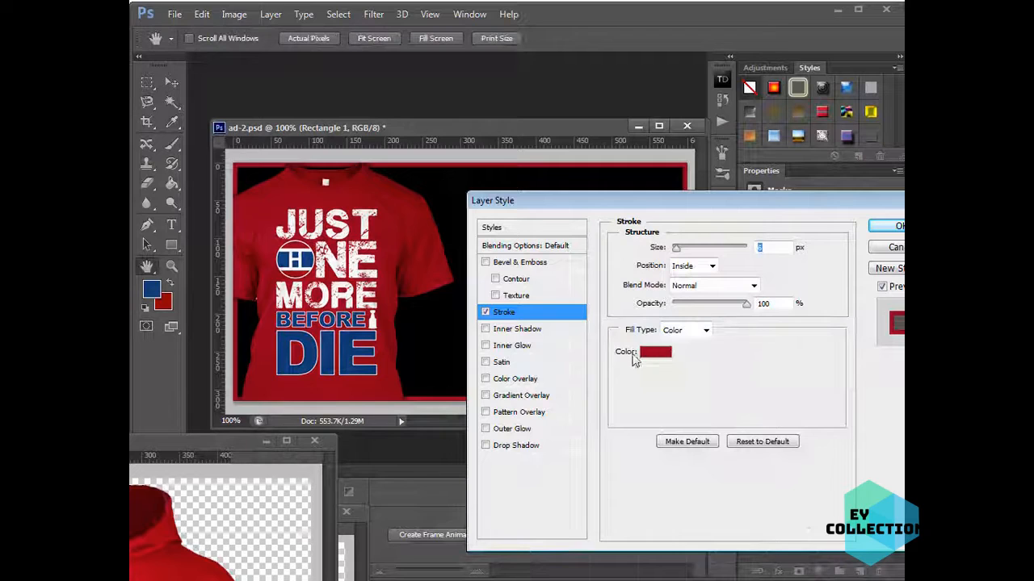
Add a Color Overlay to the rectangle in dark blue #0c3a73, sampled from the shirt's DIE lettering, and apply the layer style
click(550, 380)
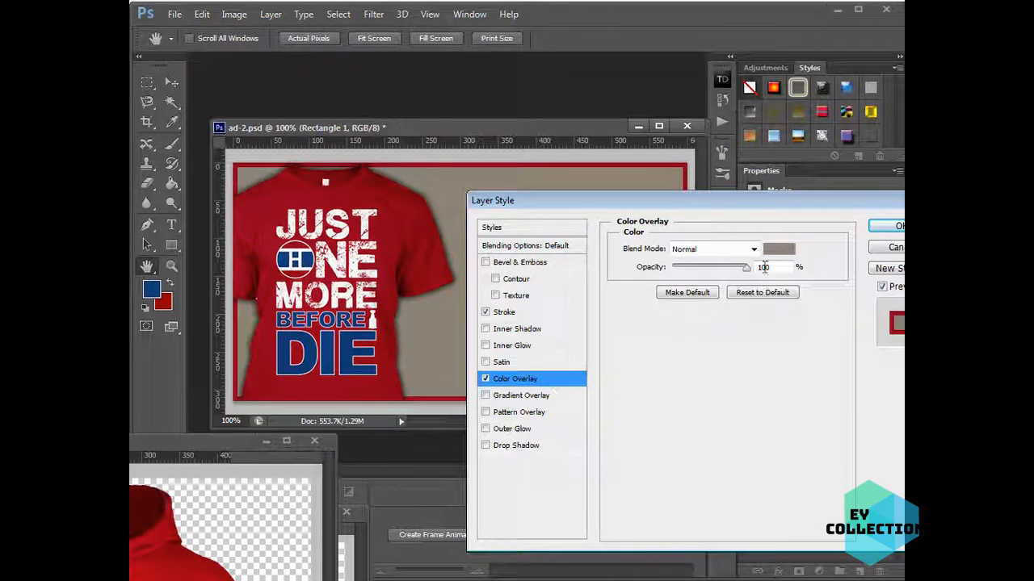
click(777, 251)
click(348, 347)
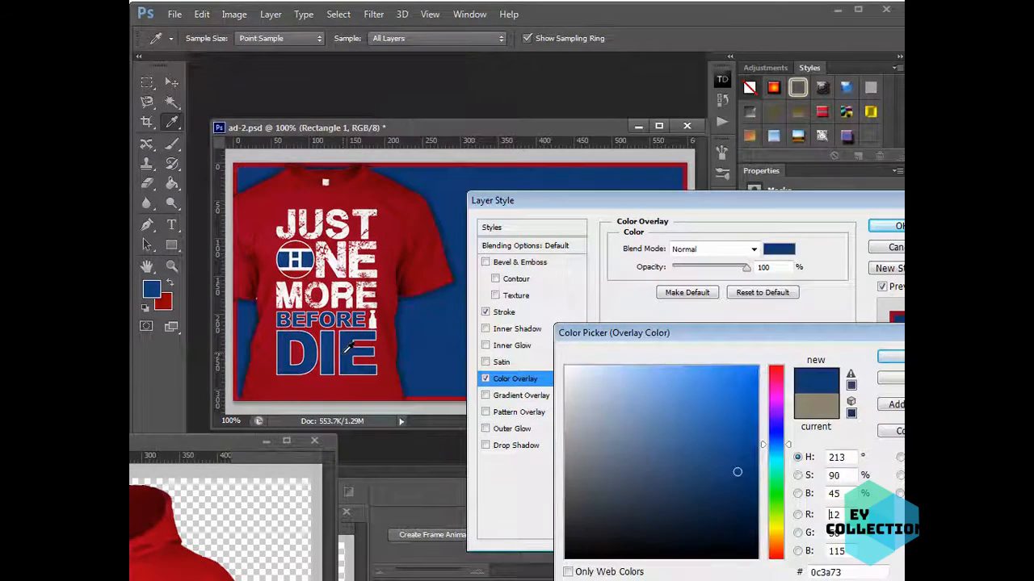
click(888, 356)
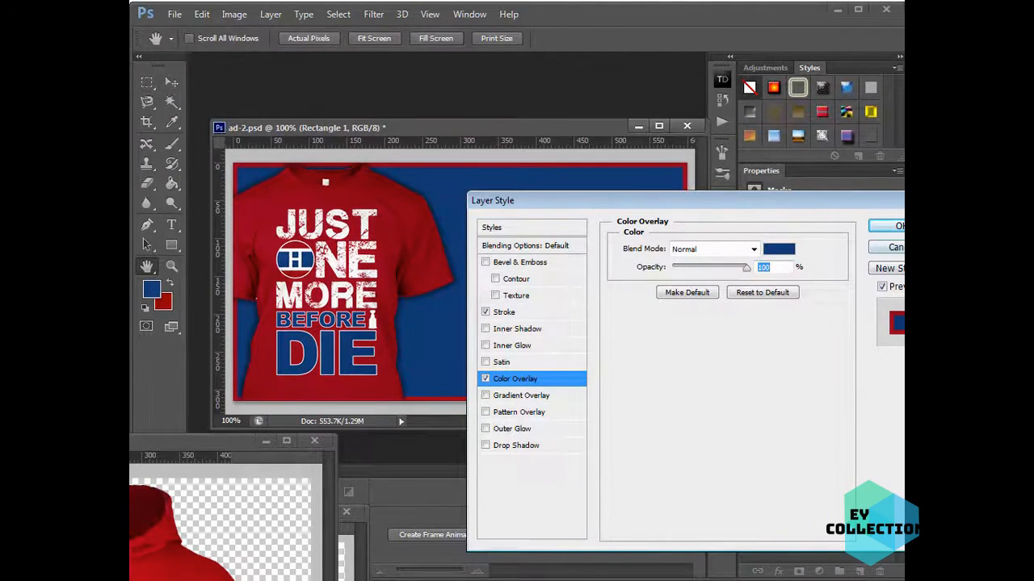
click(887, 226)
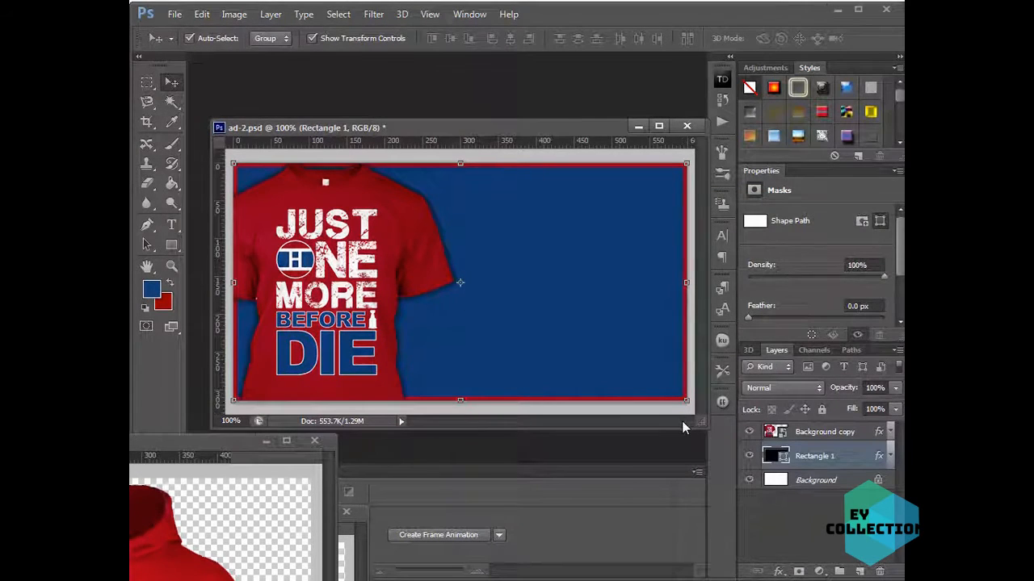
Select the shirt layer and save ad-2.psd
click(385, 390)
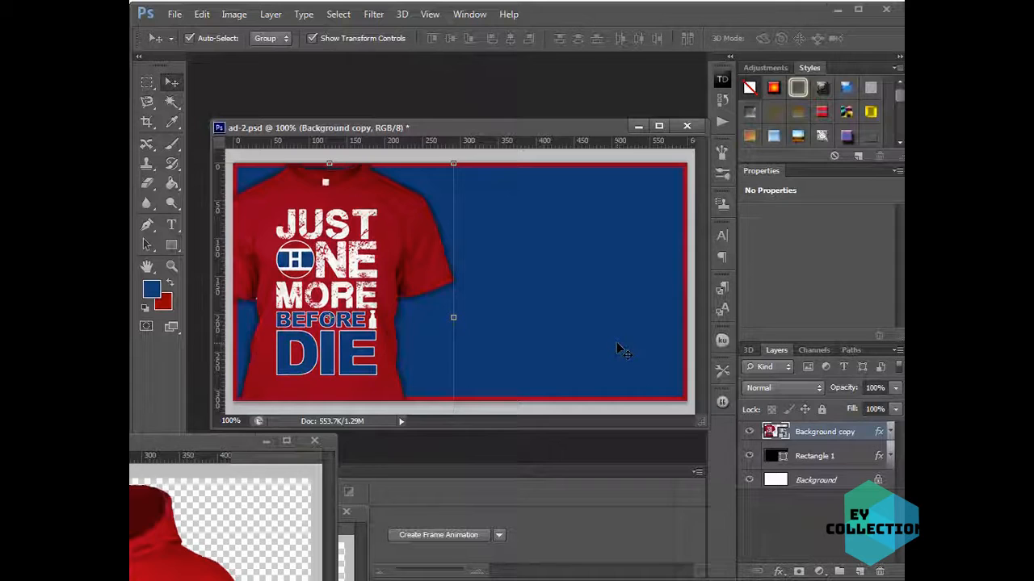
key(ctrl+s)
drag(538, 126, 525, 93)
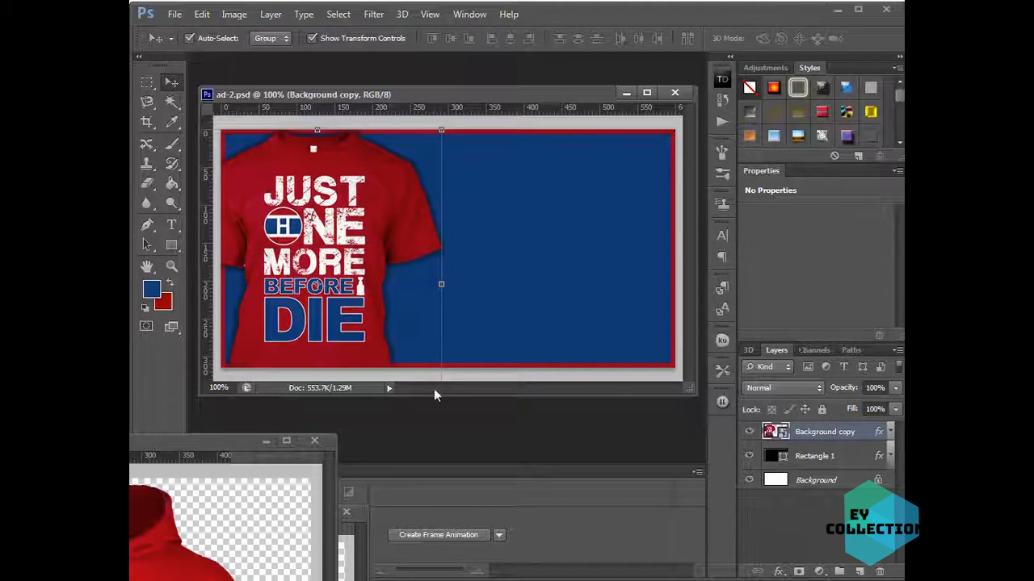
Open design-1.png from the folder above ads
click(171, 16)
click(187, 41)
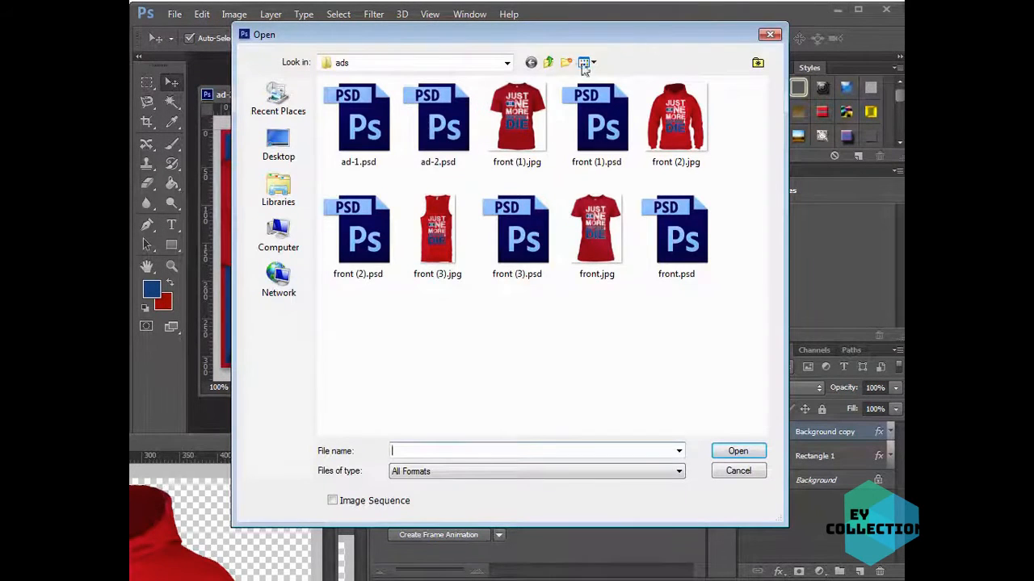
click(548, 62)
double_click(517, 129)
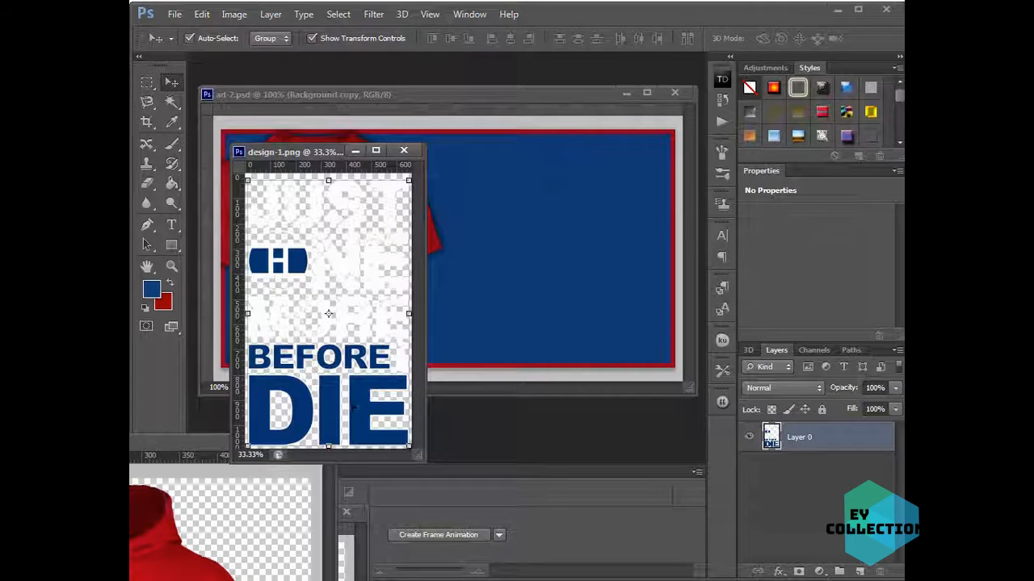
Copy the design-1 artwork into ad-2.psd and convert its layer to a smart object
drag(323, 364, 613, 253)
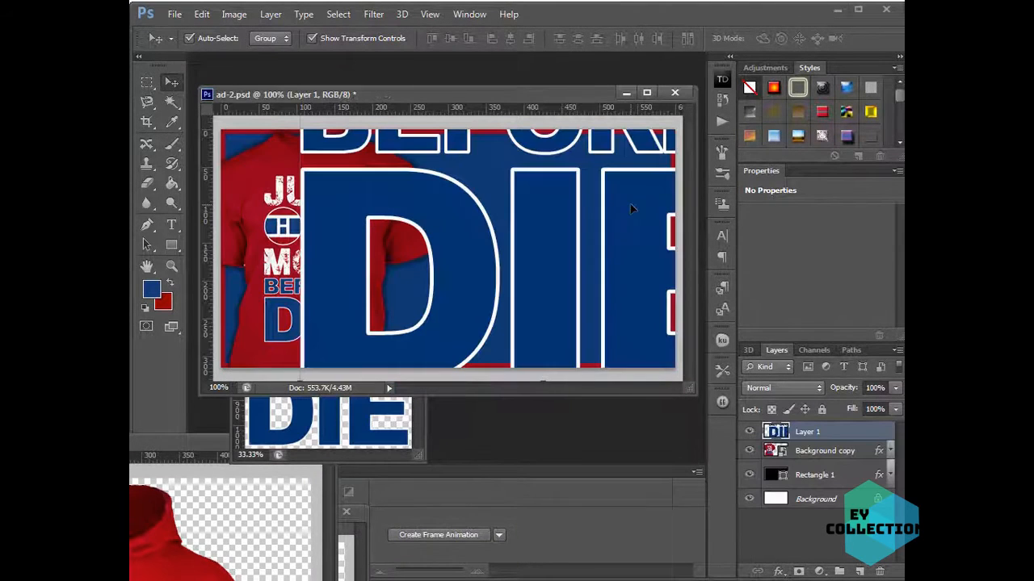
drag(632, 209, 632, 334)
right_click(846, 441)
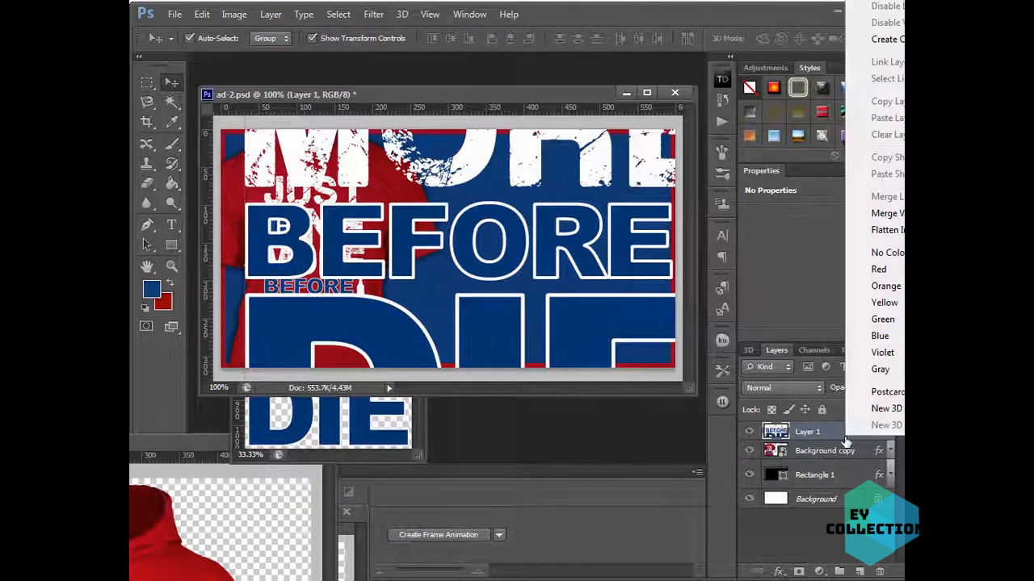
click(898, 3)
Scale the slogan artwork down to nearly the banner's full height and place it on the blue area beside the shirt
drag(462, 162, 472, 338)
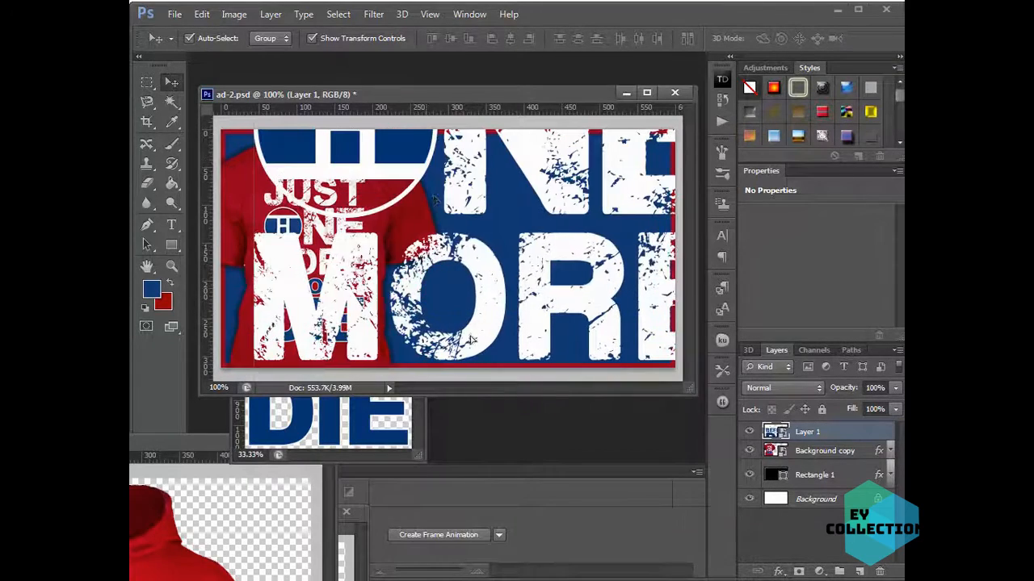
drag(454, 167, 465, 333)
drag(393, 177, 398, 273)
drag(276, 149, 517, 320)
drag(692, 393, 671, 496)
drag(610, 459, 524, 203)
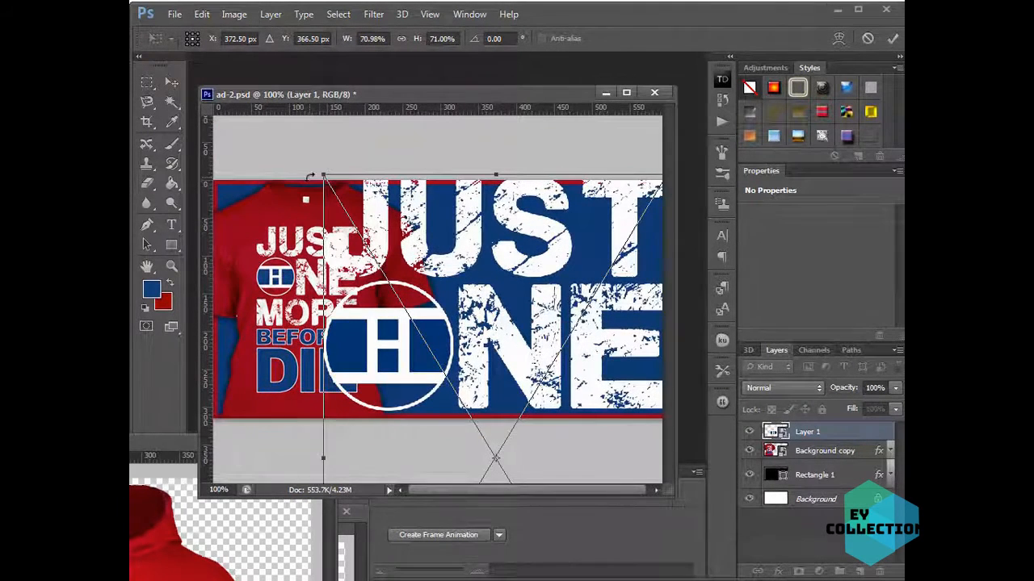
drag(320, 173, 436, 360)
drag(517, 389, 543, 218)
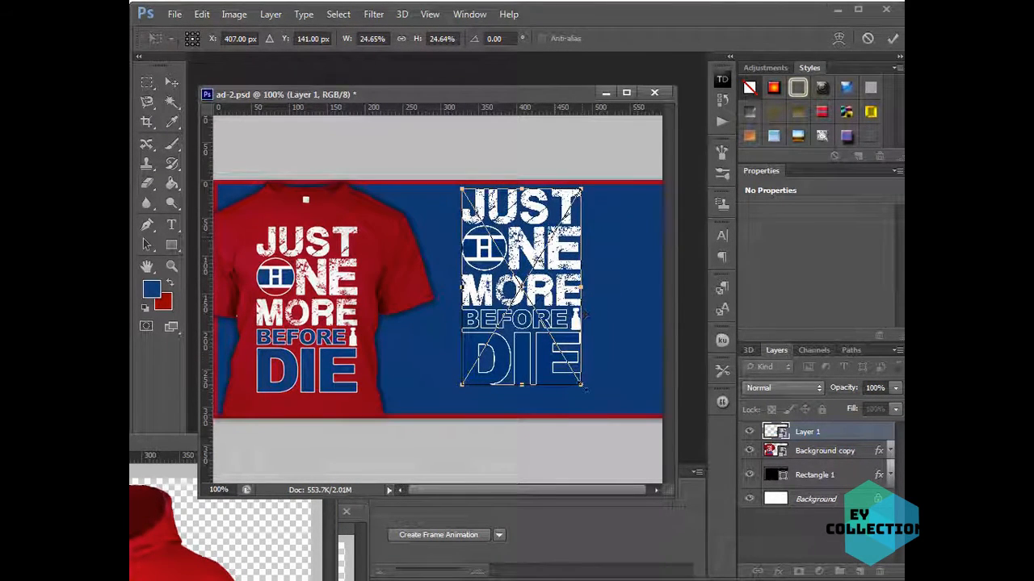
drag(586, 388, 604, 427)
key(Return)
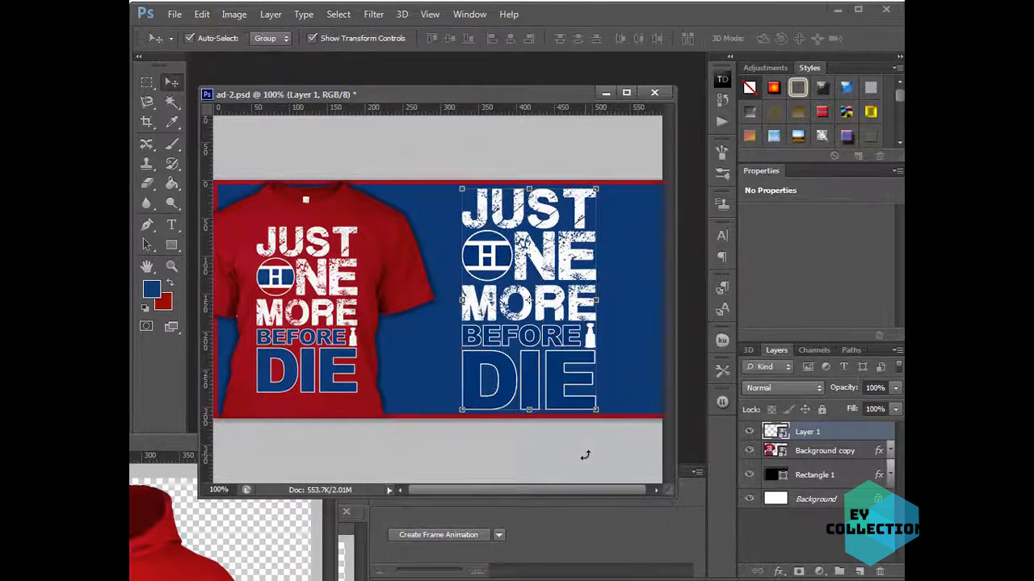
click(586, 461)
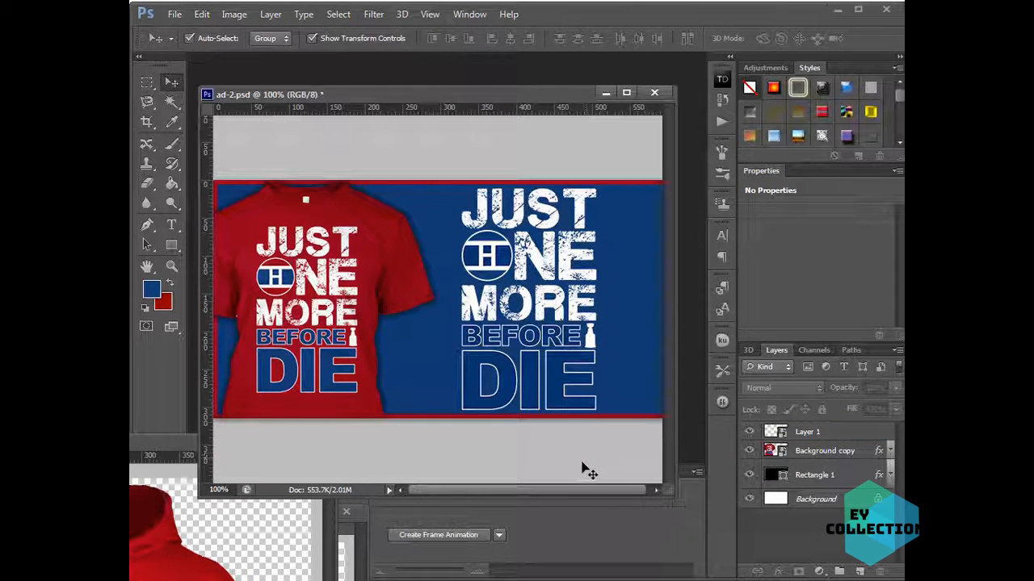
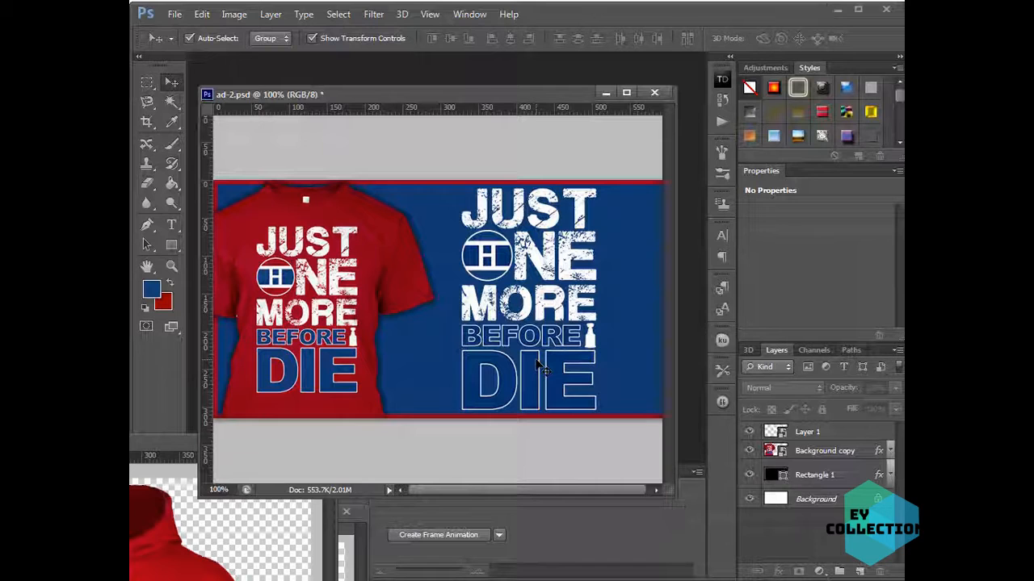
Apply a near-white #fbfefe Color Overlay to the slogan layer, sampling the colour from the shirt's white lettering
click(543, 367)
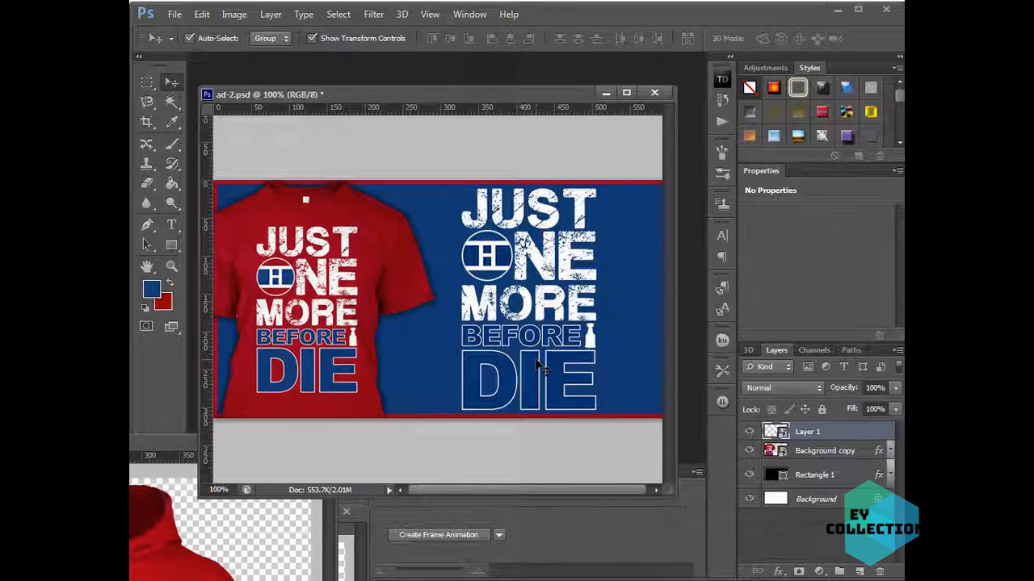
double_click(846, 433)
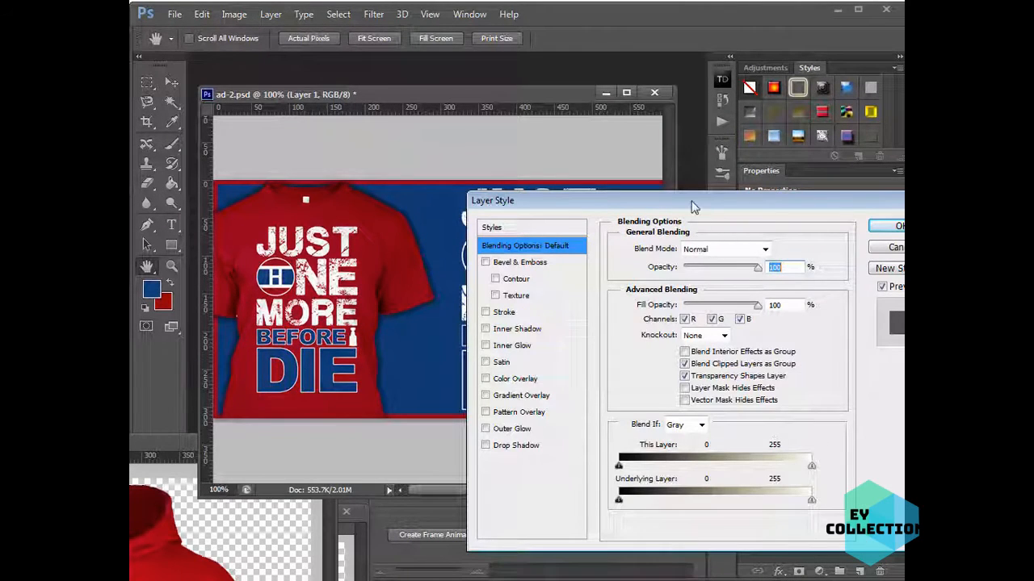
drag(693, 207, 811, 189)
click(633, 360)
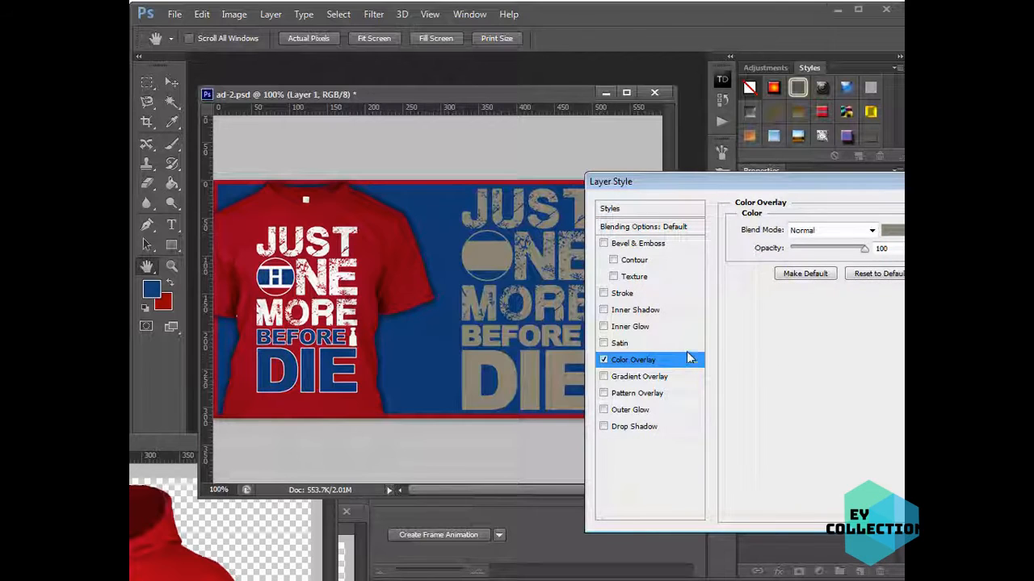
click(892, 232)
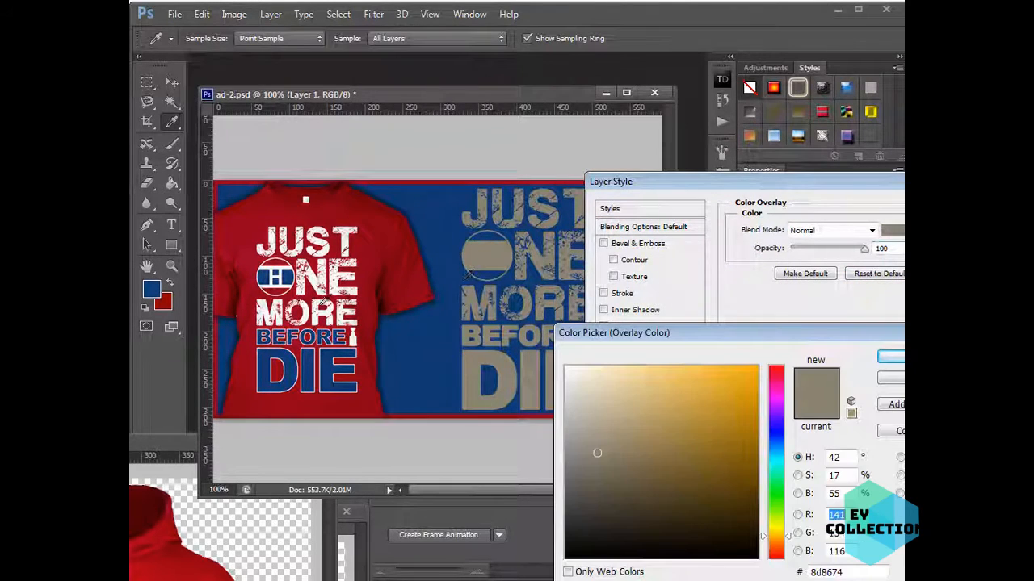
click(321, 309)
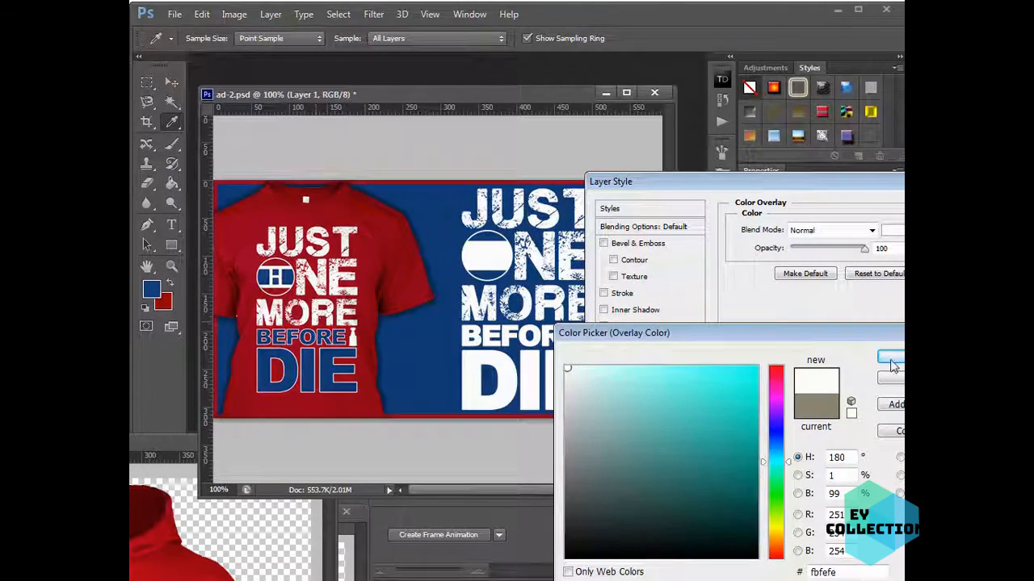
key(Return)
key(Return)
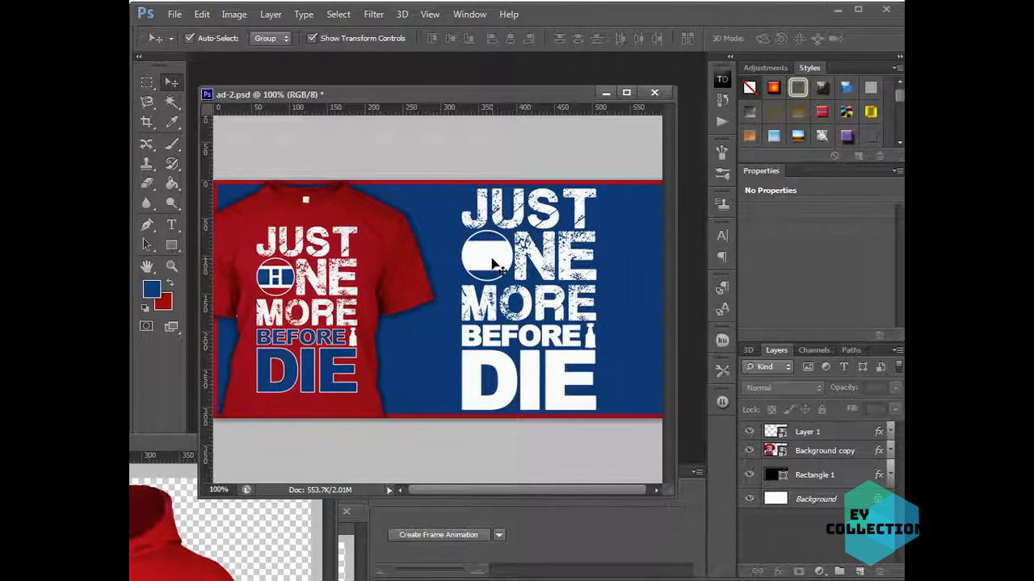
Reduce the white slogan to about 26% scale, positioned slightly farther from the shirt, and save ad-2.psd
drag(554, 385, 560, 385)
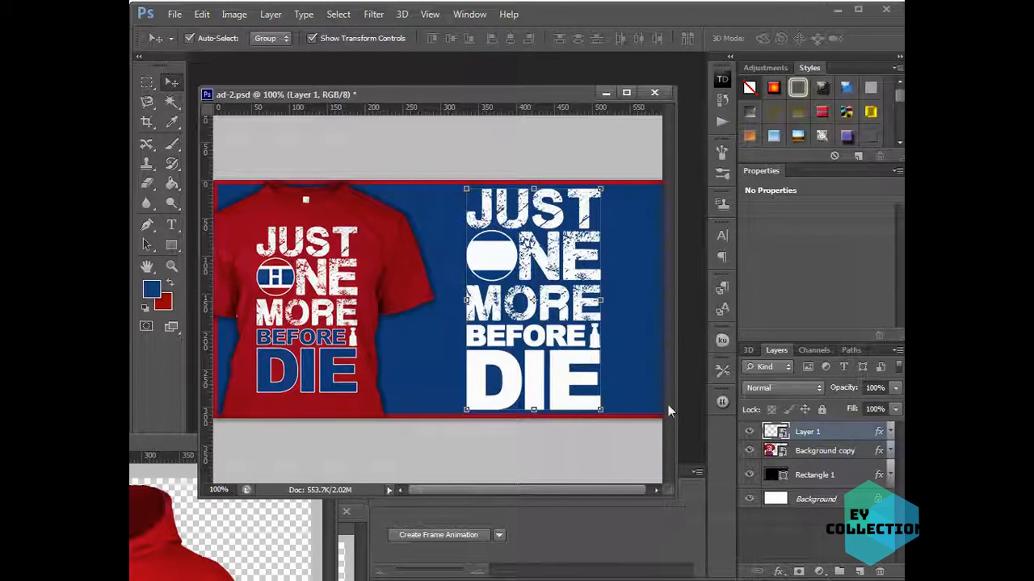
drag(598, 411, 563, 380)
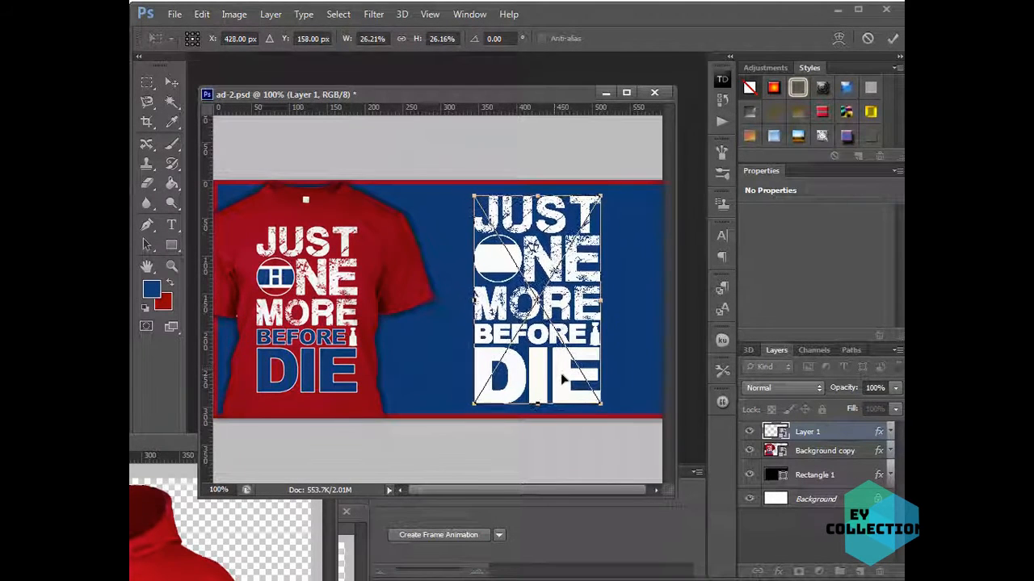
key(Return)
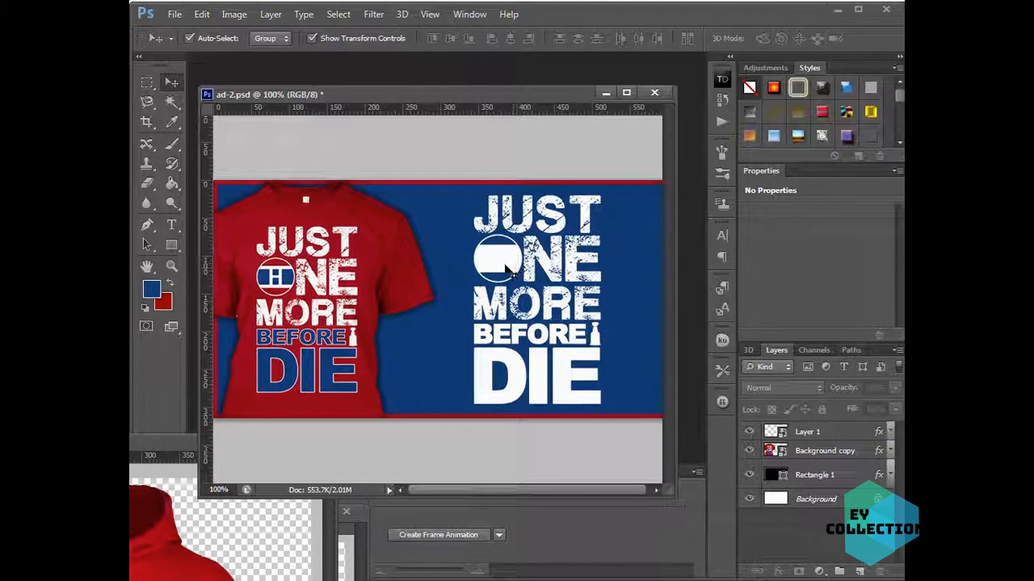
key(ctrl+s)
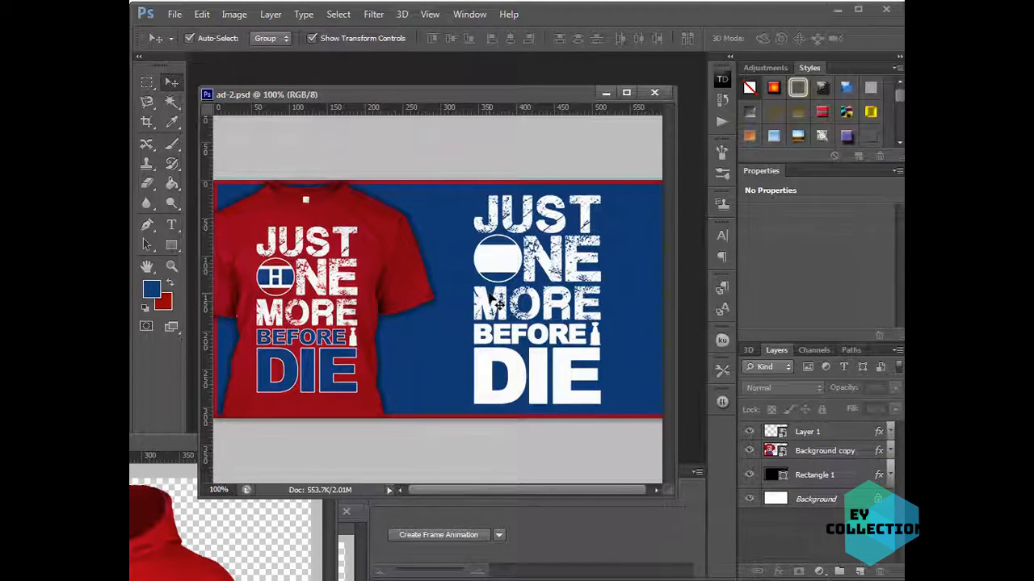
Open hab-logo-1.psd from the Montreal folder and place its window over the banner with the shirt lettering still visible
click(174, 14)
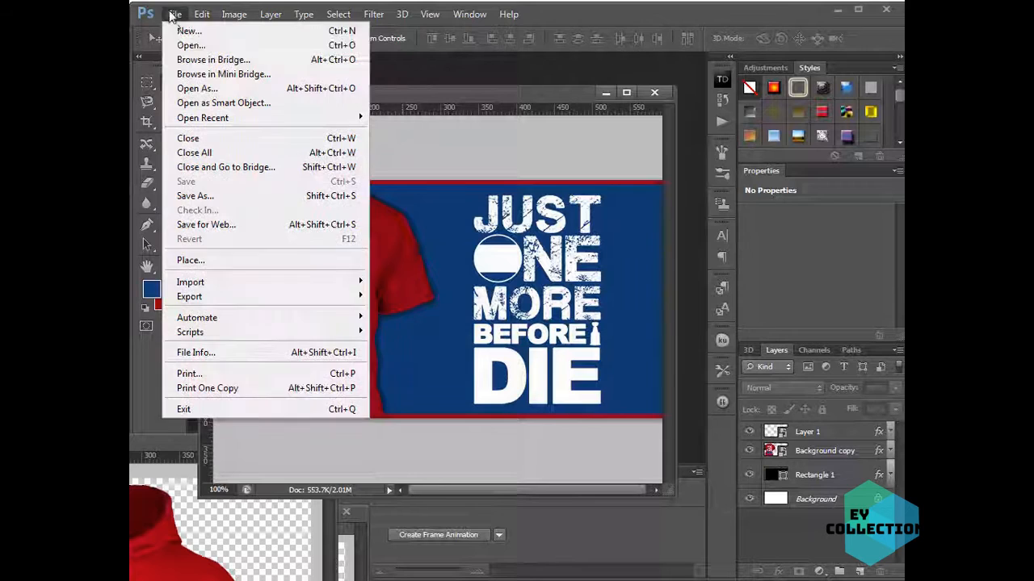
click(180, 43)
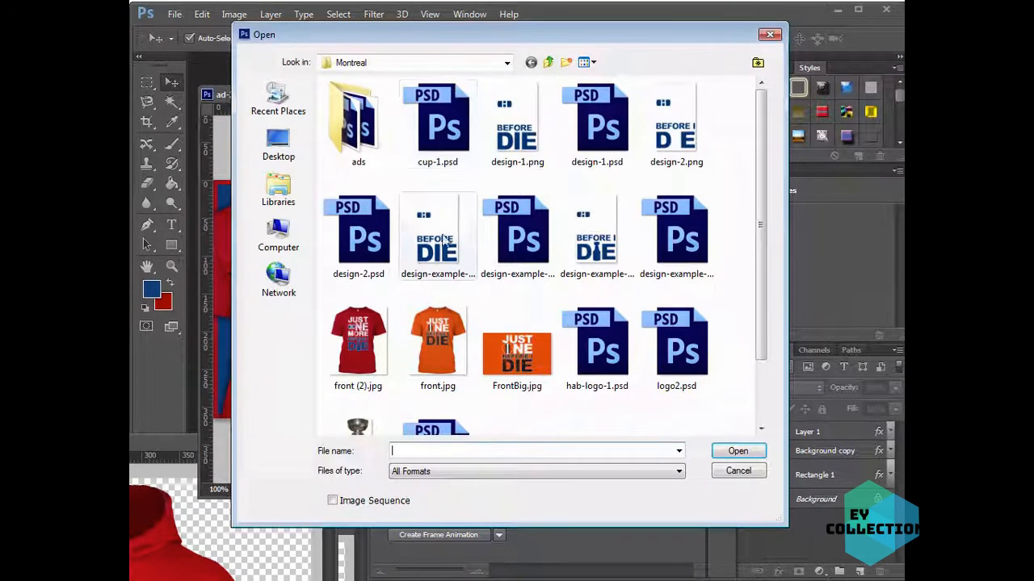
click(658, 258)
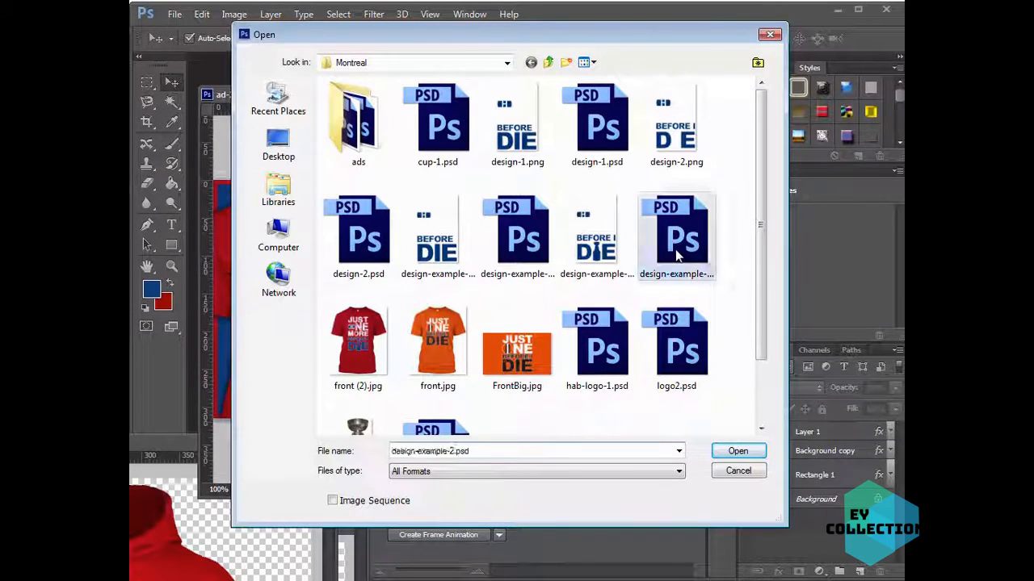
click(614, 348)
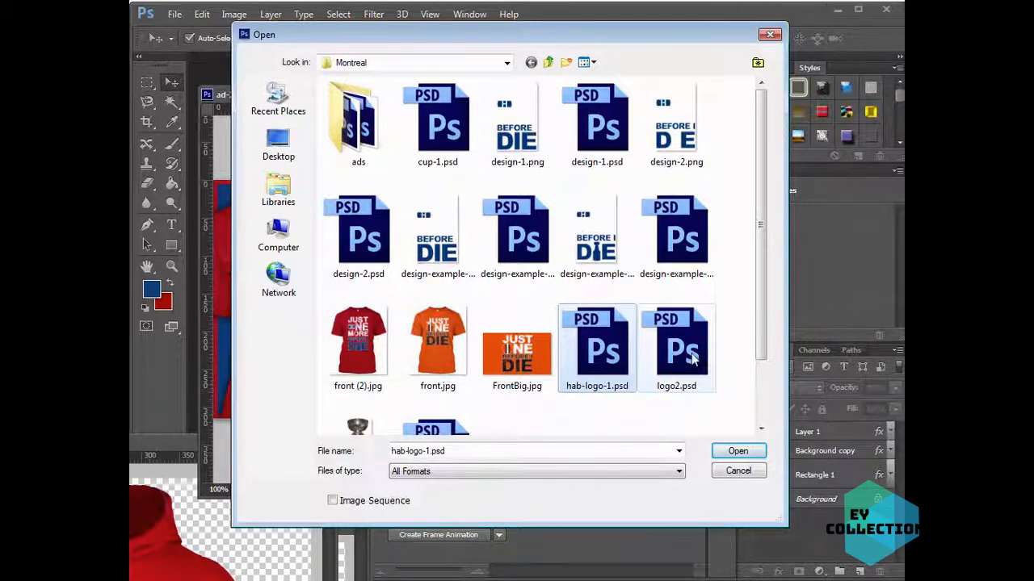
double_click(618, 379)
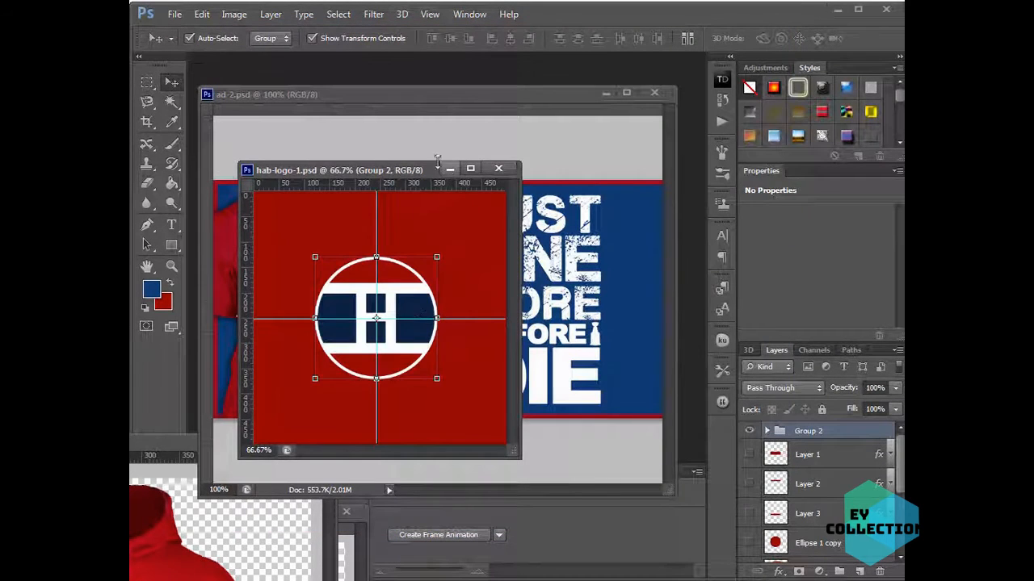
click(499, 169)
drag(641, 215, 605, 151)
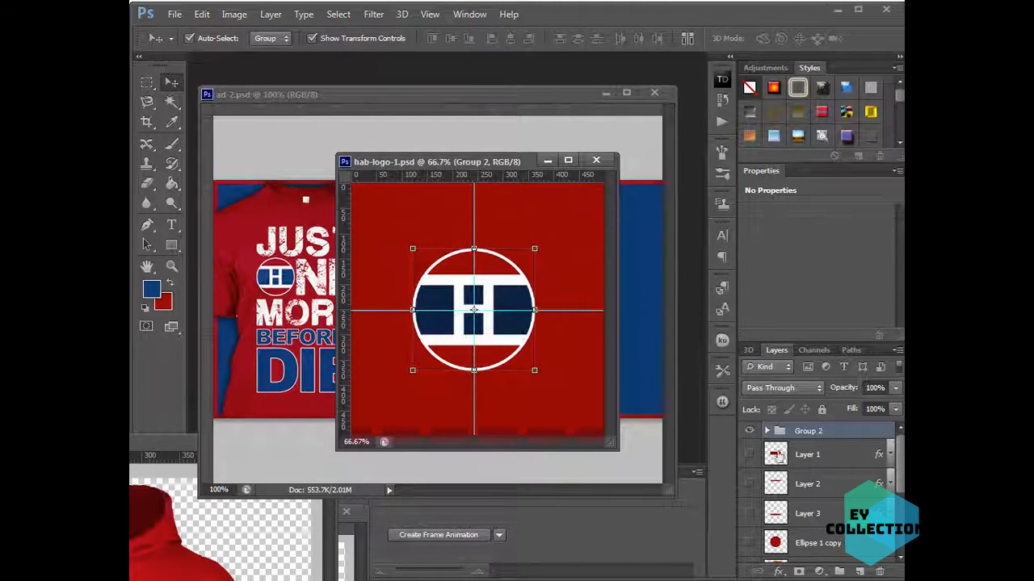
Set Auto-Select to Layer and inspect the logo group's layers, toggling the circle layer's visibility to identify its part
scroll(778, 484, down, 3)
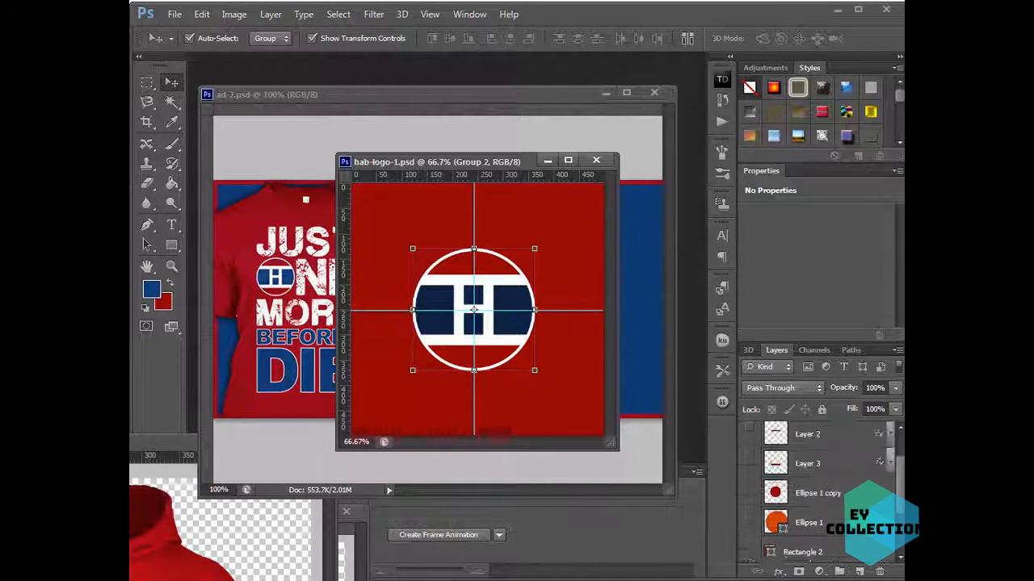
scroll(819, 492, up, 2)
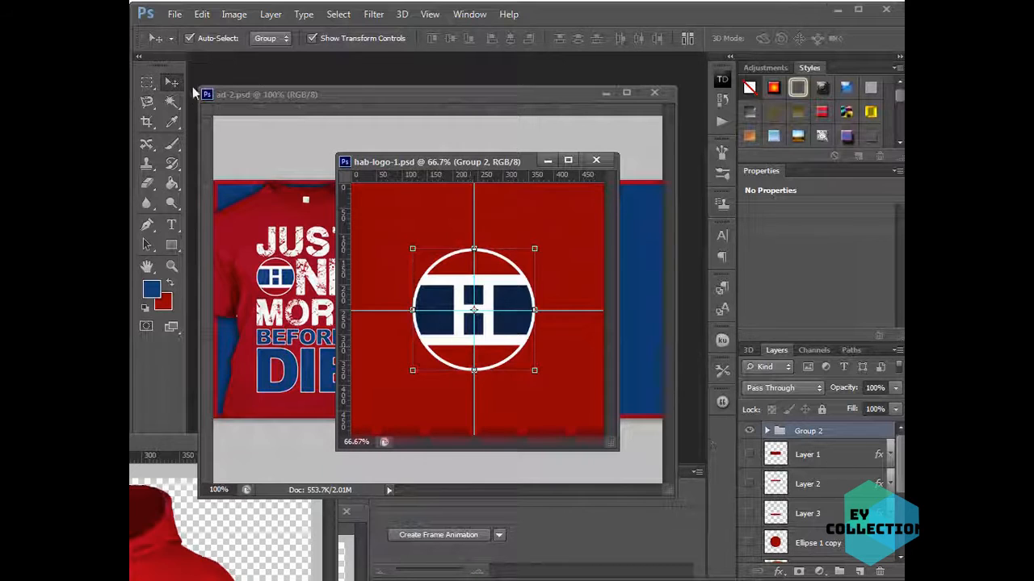
click(260, 42)
click(262, 66)
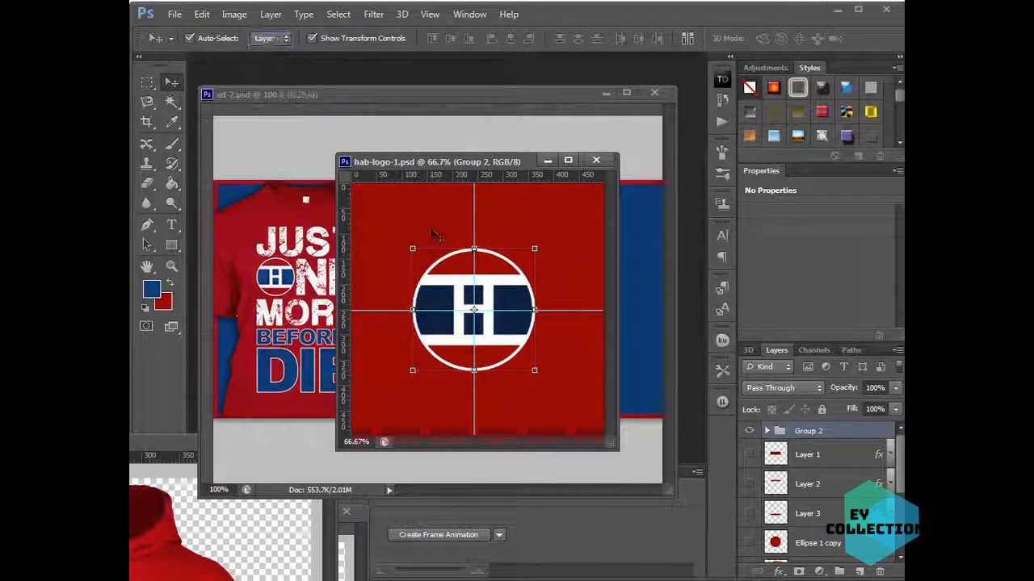
click(431, 296)
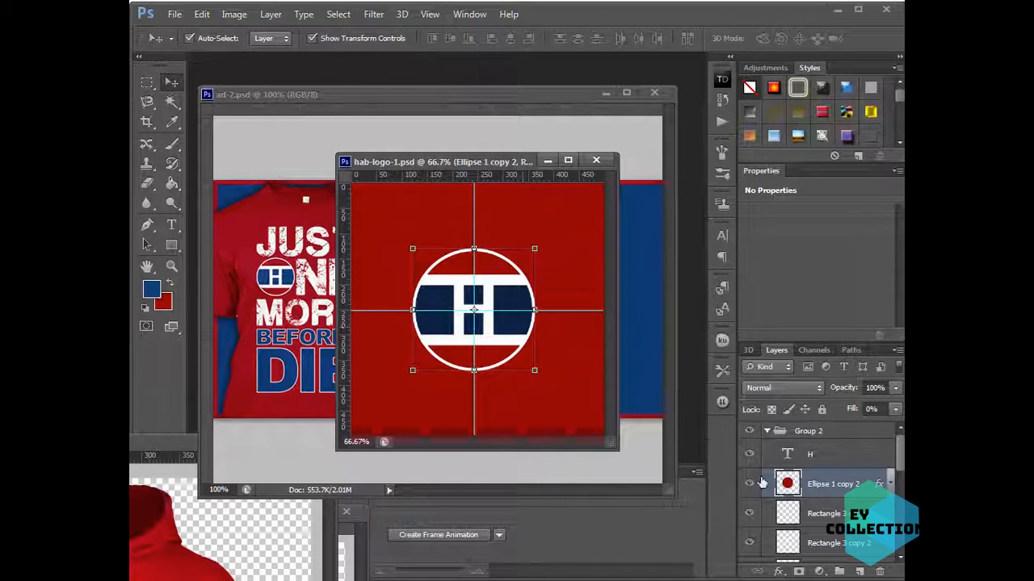
scroll(892, 453, down, 1)
click(749, 454)
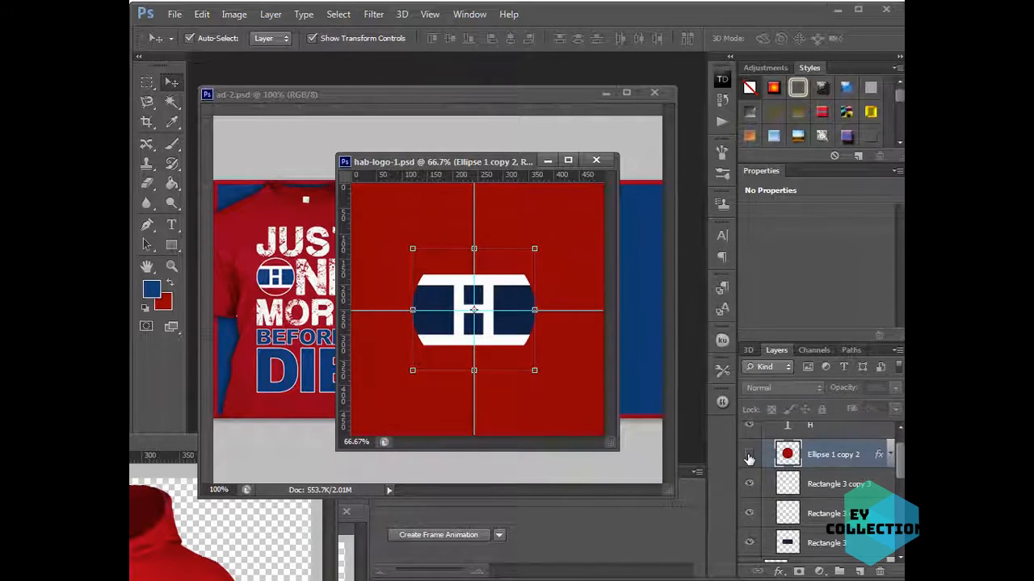
click(749, 454)
Apply a #113e79 Color Overlay to the logo's Rectangle 3 band, sampling the blue from the foreground colour swatch
click(856, 547)
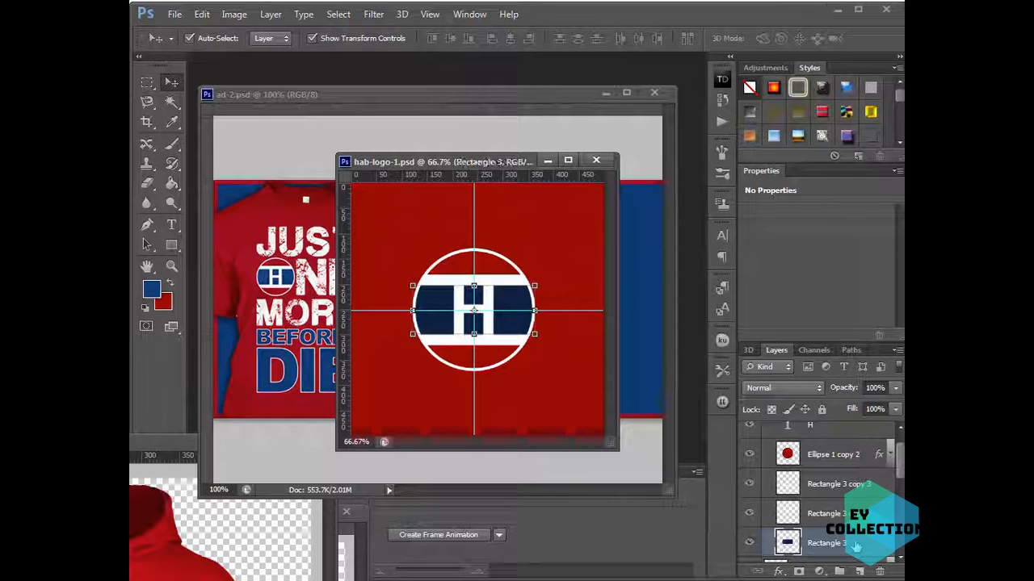
double_click(855, 547)
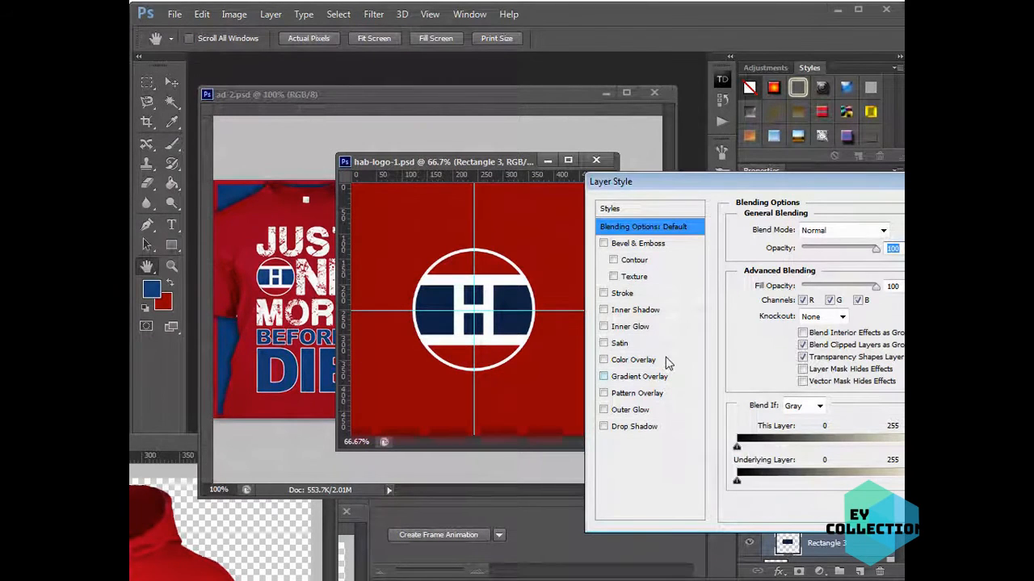
click(662, 360)
click(893, 230)
click(155, 284)
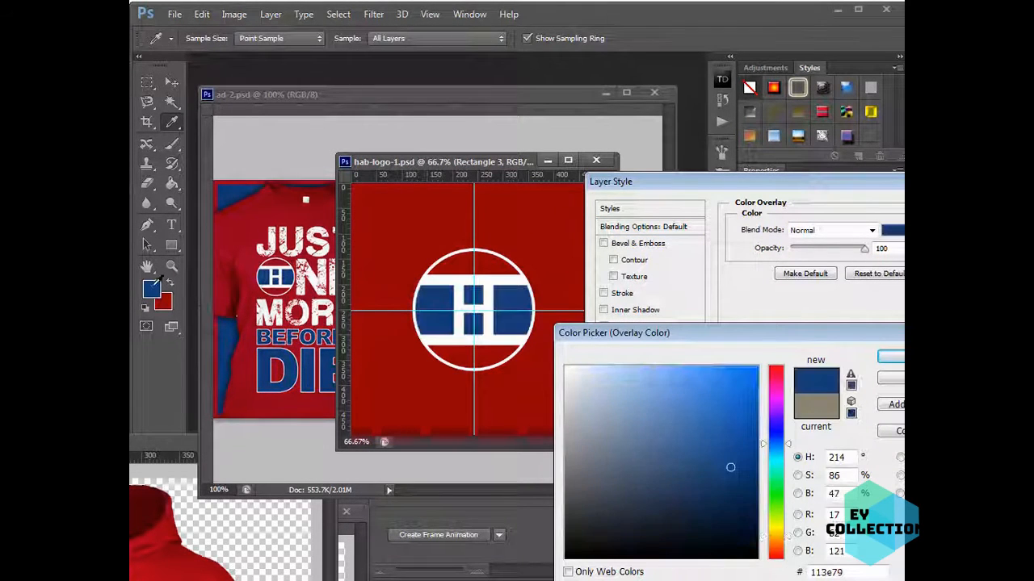
click(900, 357)
key(Return)
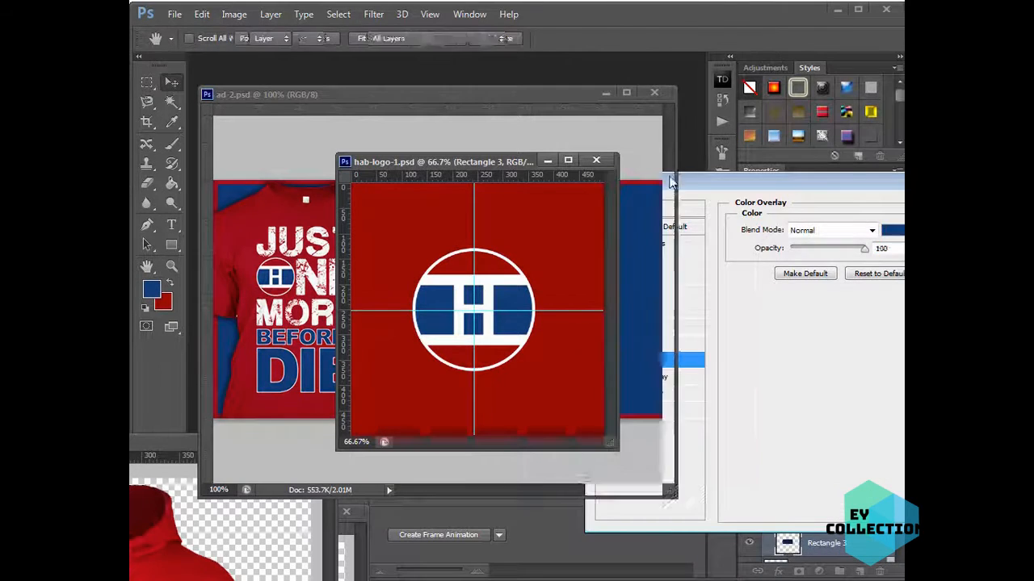
Set Auto-Select back to Group and select the logo's entire Group 2
drag(490, 162, 577, 153)
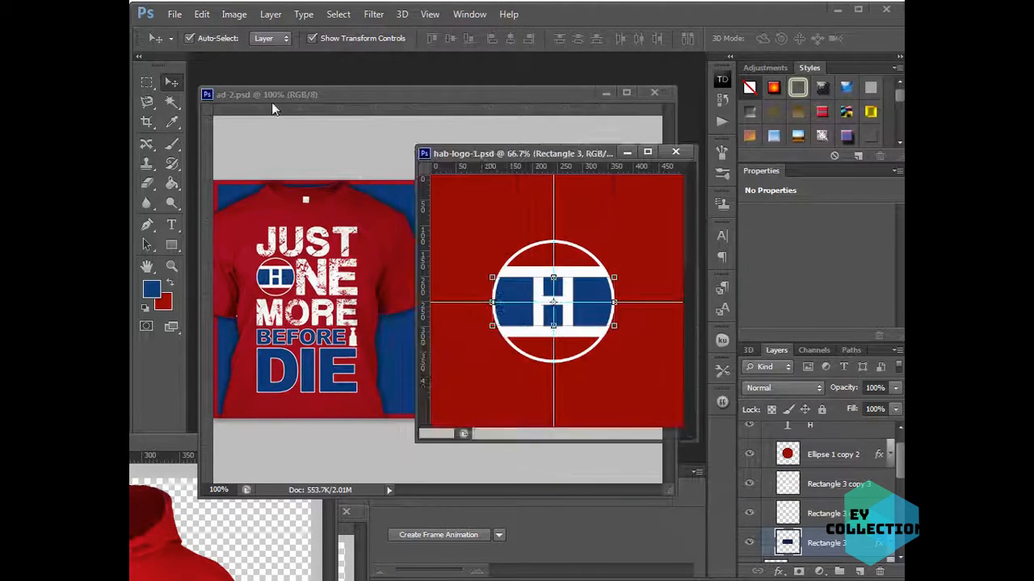
click(260, 38)
click(265, 58)
key(ctrl+t)
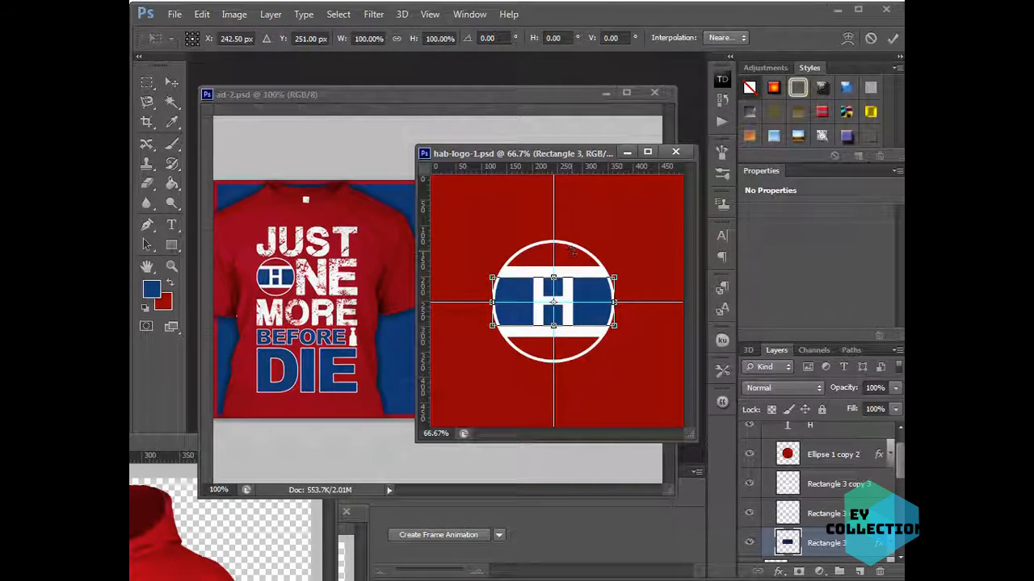
key(Return)
key(ctrl+g)
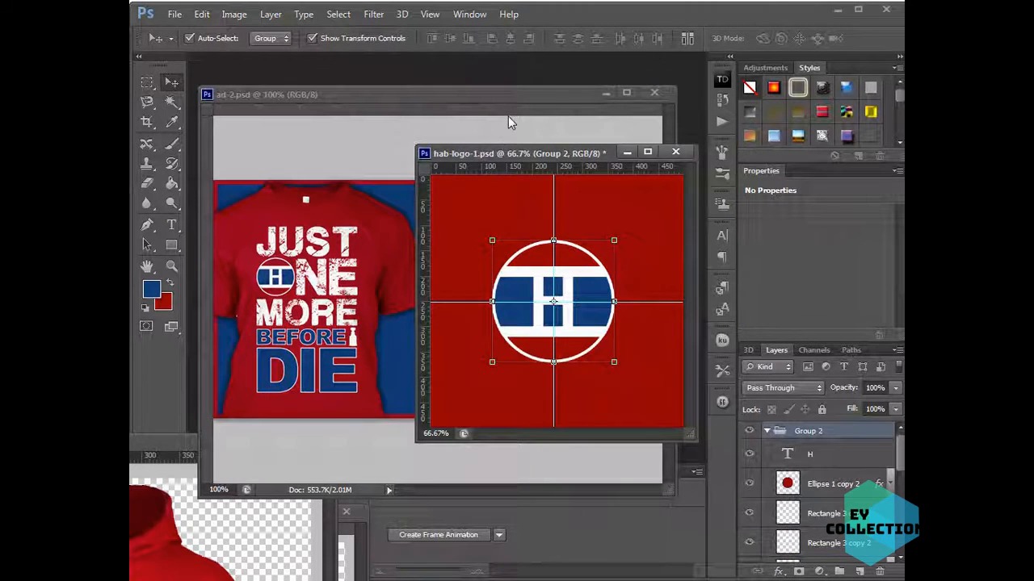
drag(510, 155, 743, 175)
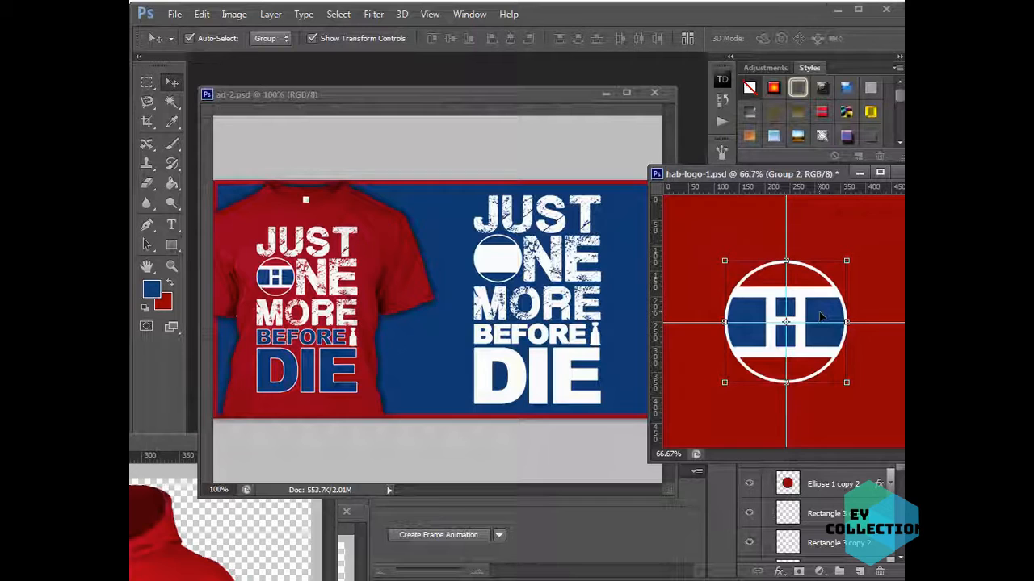
drag(820, 317, 462, 315)
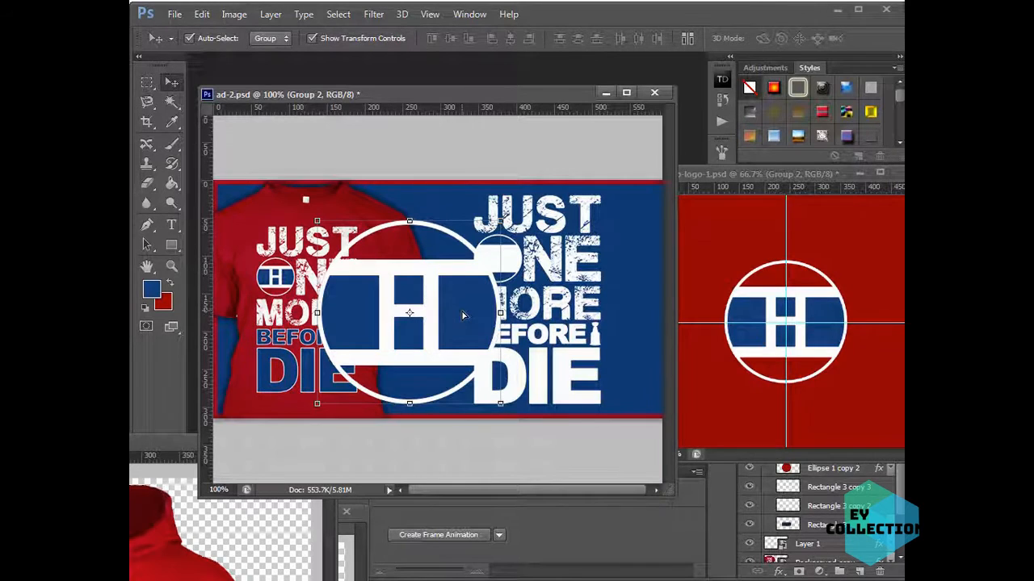
key(Delete)
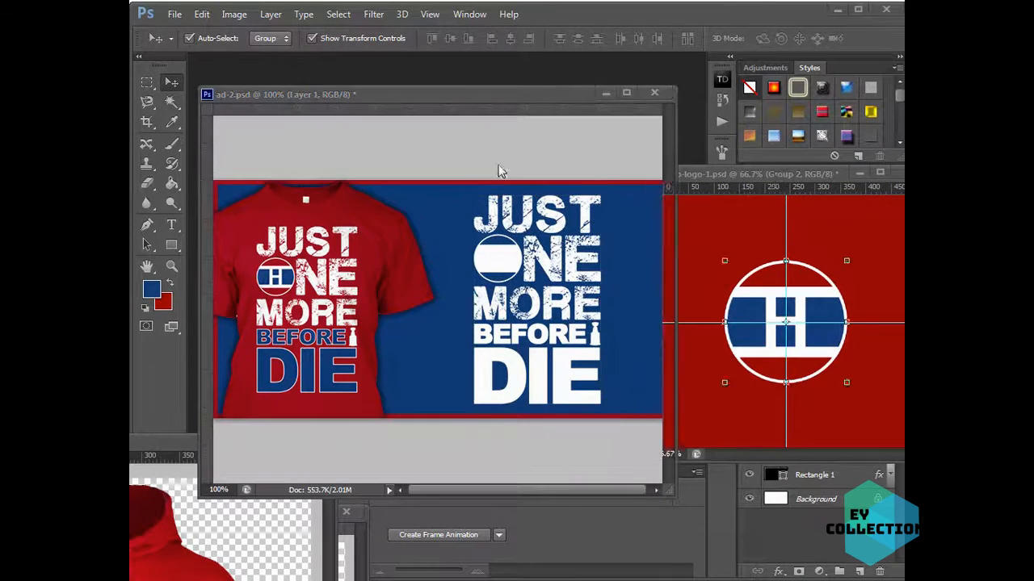
Duplicate the logo's Group 2 within hab-logo-1.psd and hide the original group
drag(769, 178, 433, 163)
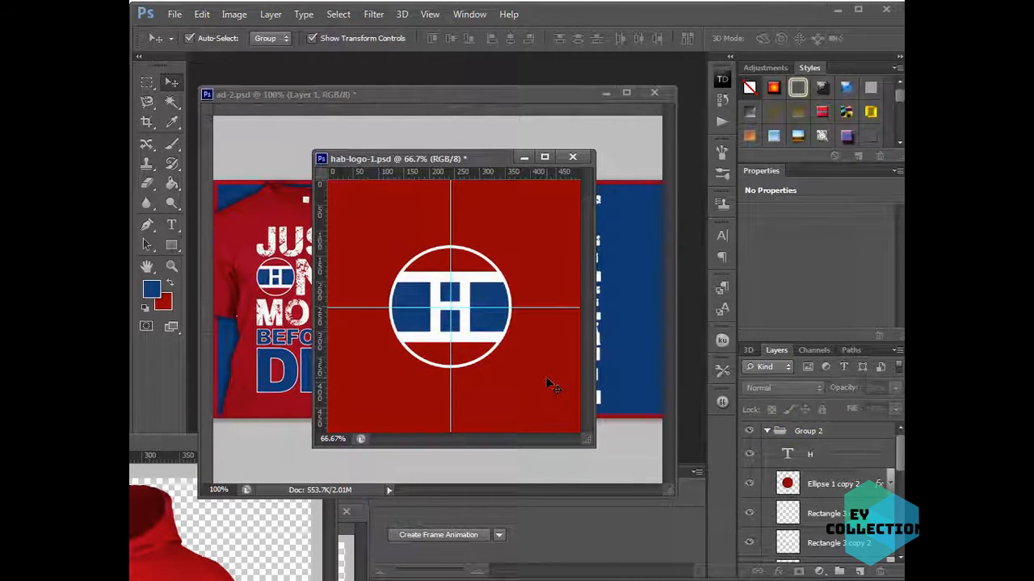
drag(592, 441, 620, 494)
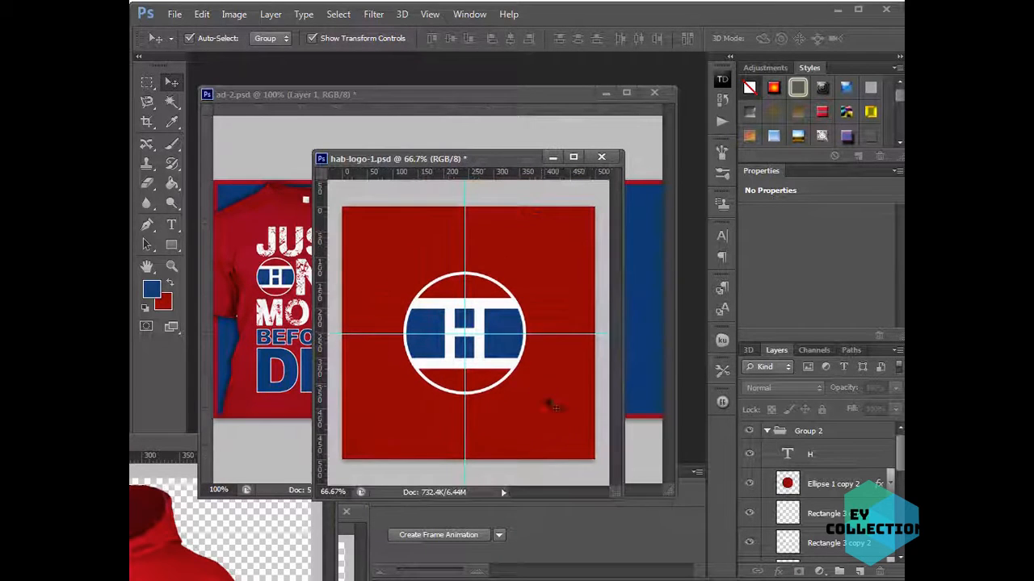
click(509, 360)
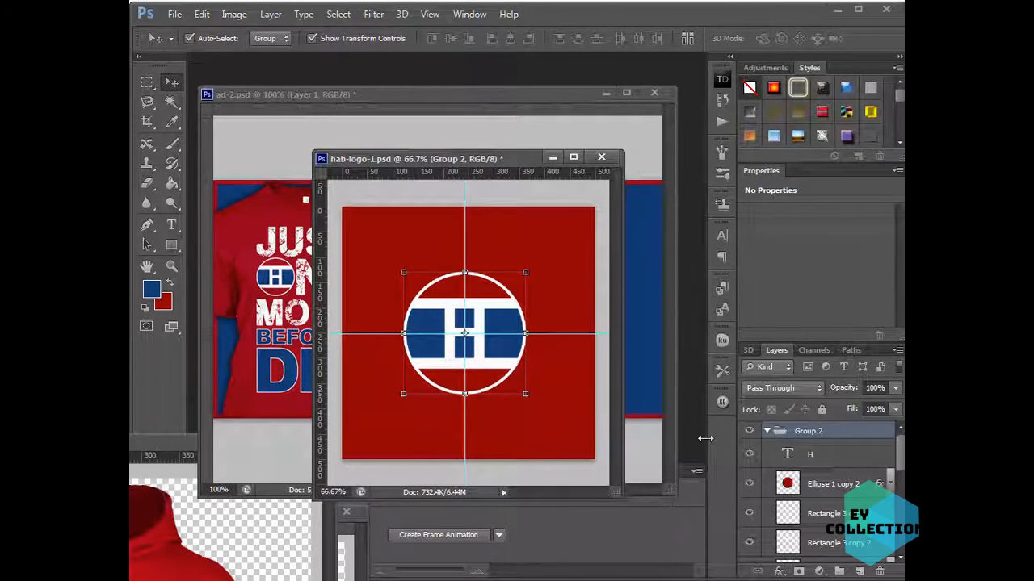
click(768, 432)
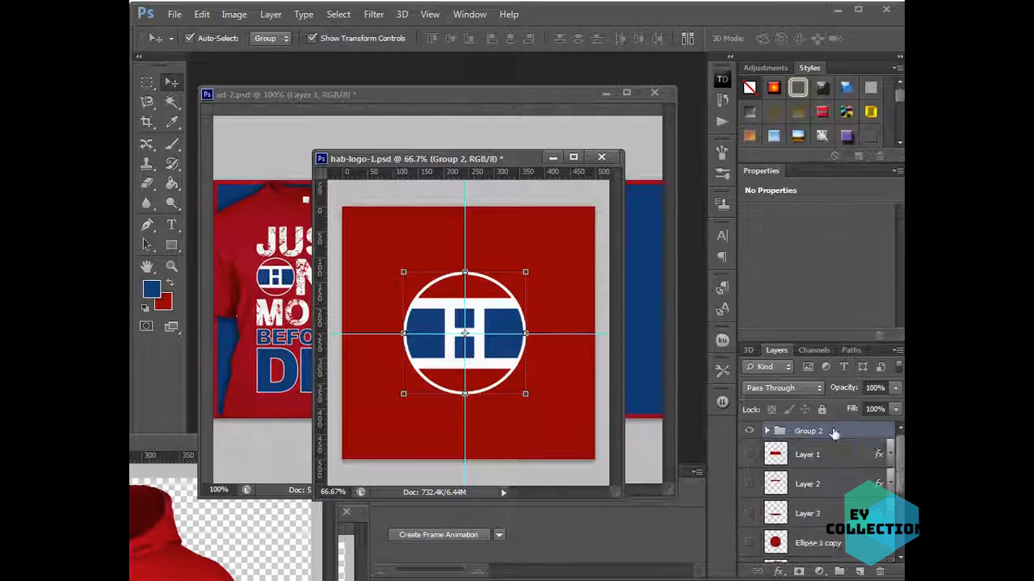
right_click(835, 431)
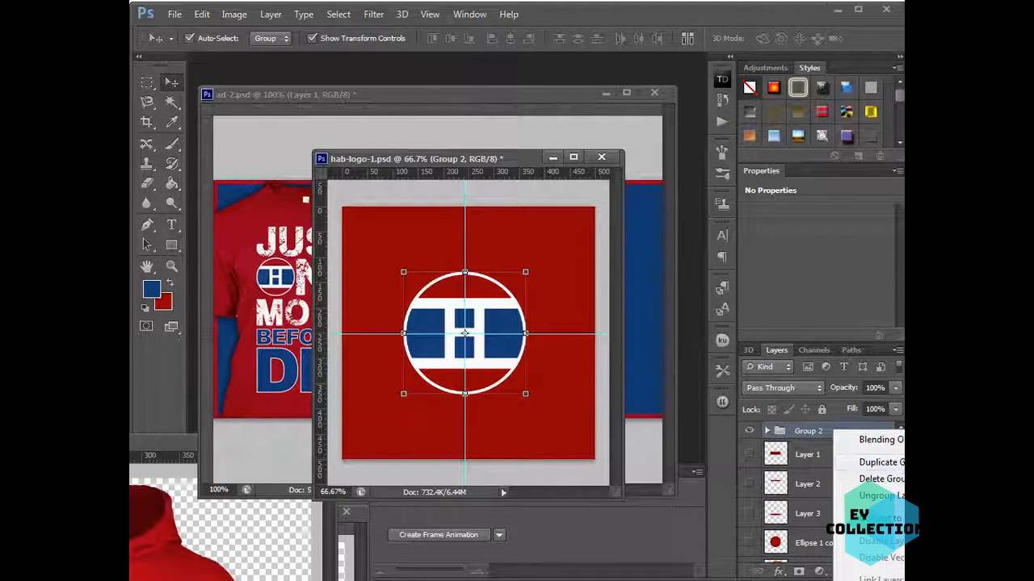
click(882, 461)
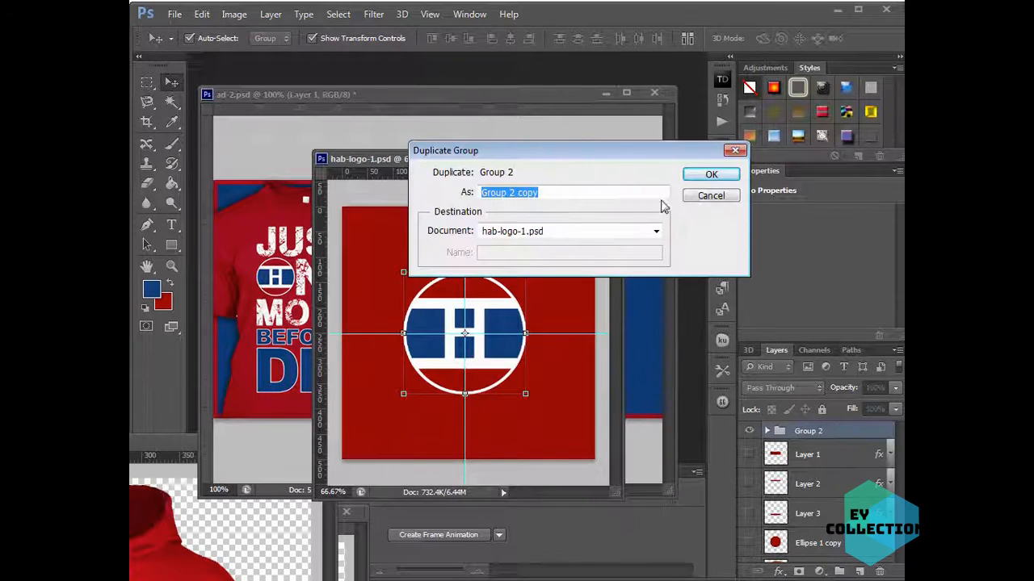
click(713, 173)
click(749, 448)
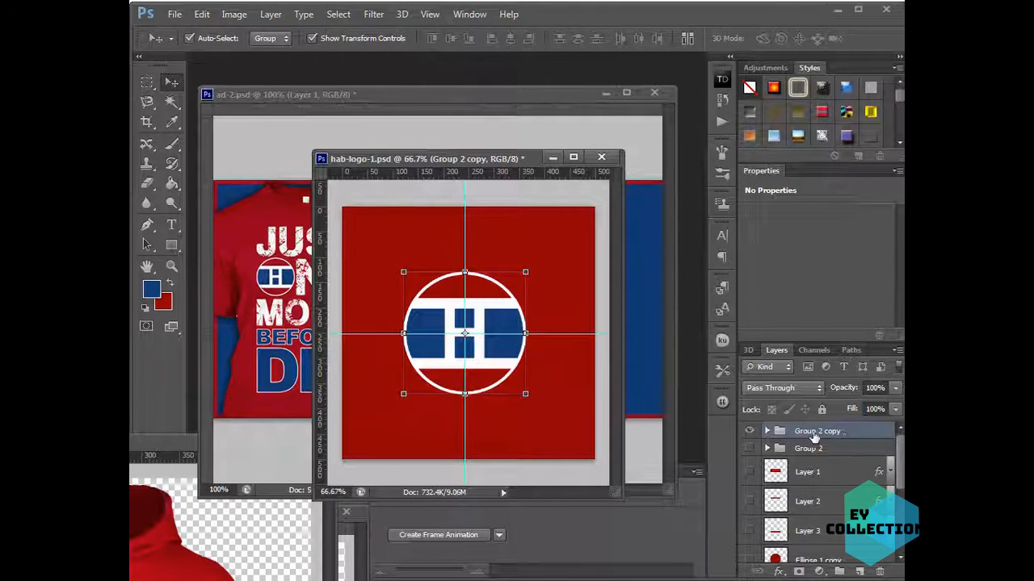
Merge the duplicated logo group into a single layer and hide the red Background layer
click(281, 16)
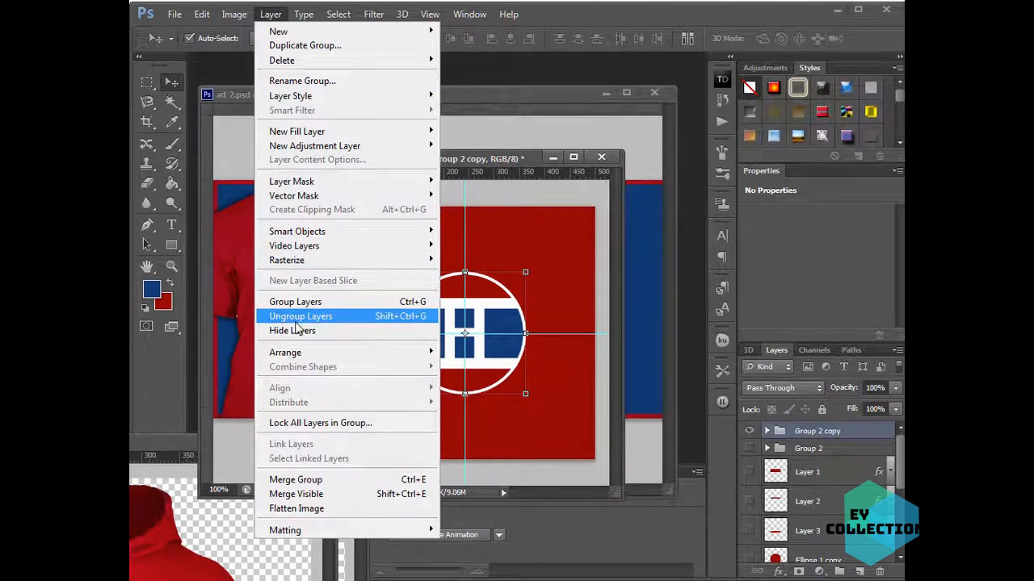
click(296, 480)
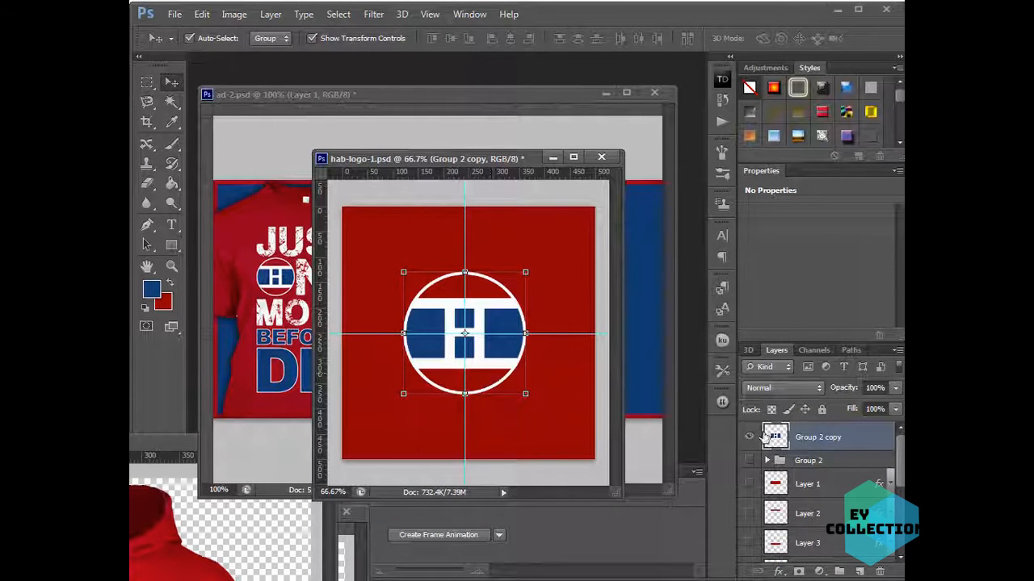
scroll(807, 492, down, 5)
click(750, 549)
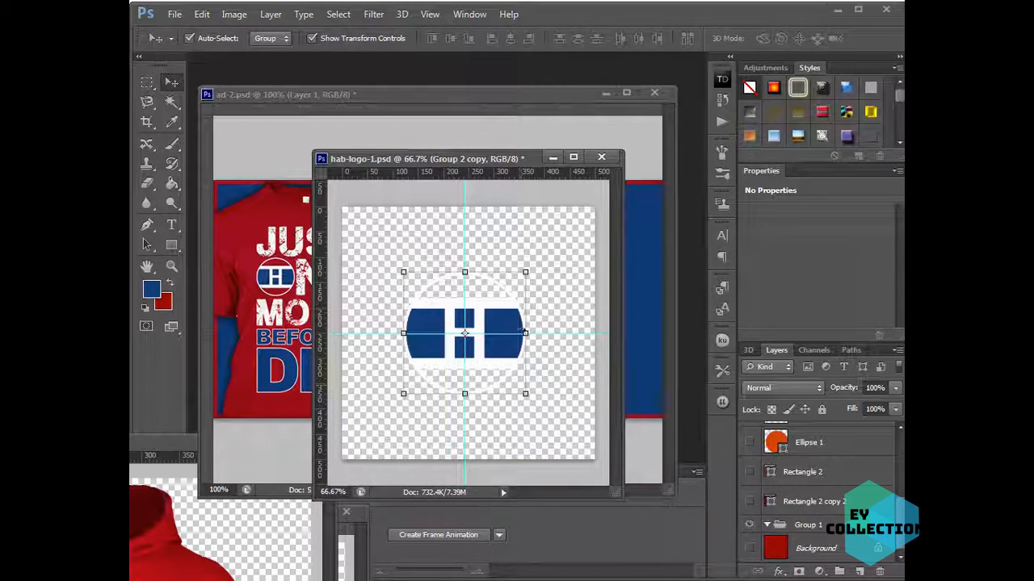
key(ctrl+e)
Select the lower circle segment of the merged H logo and fill it with the red from the swapped foreground colour
click(171, 102)
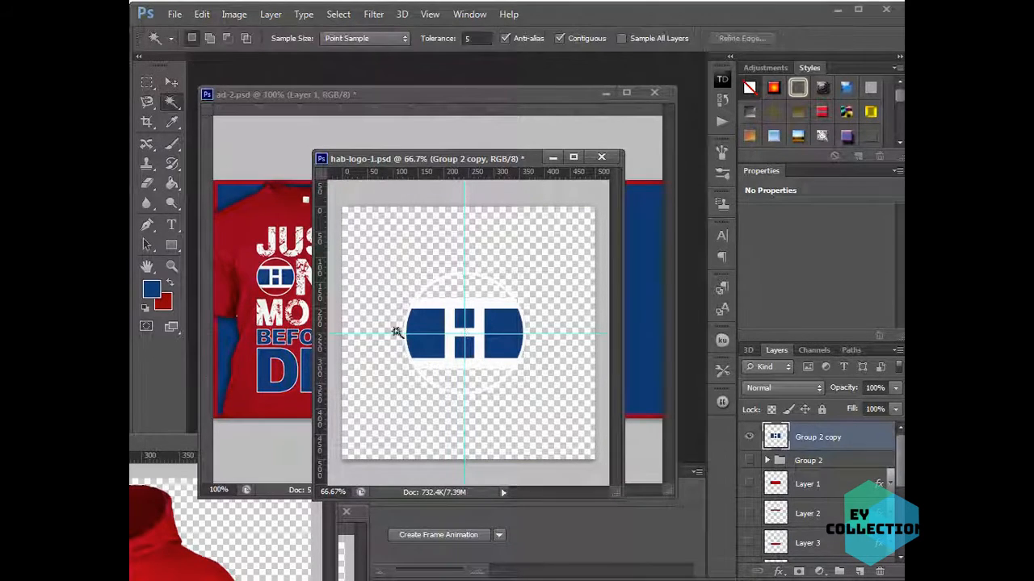
click(476, 384)
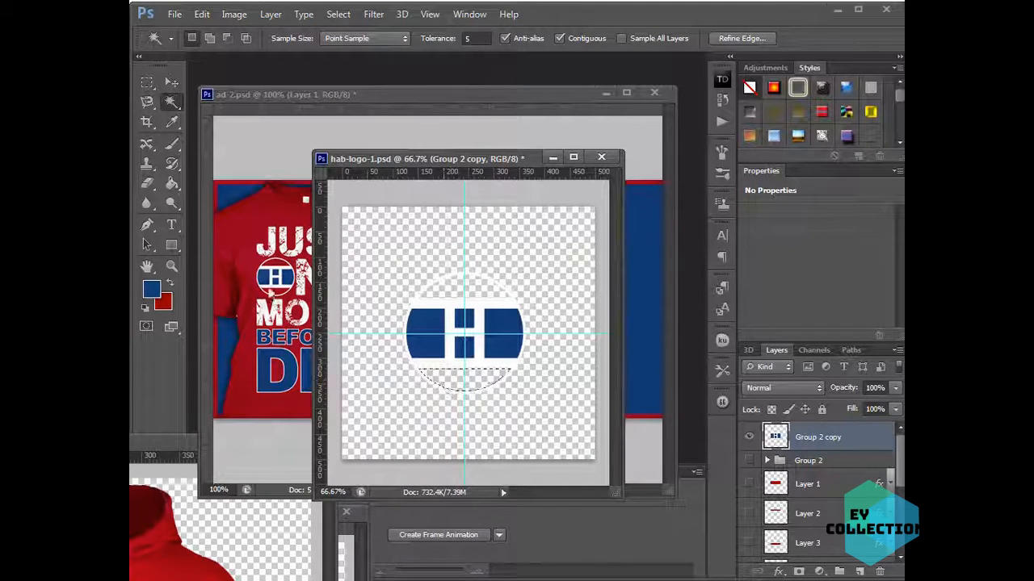
click(171, 184)
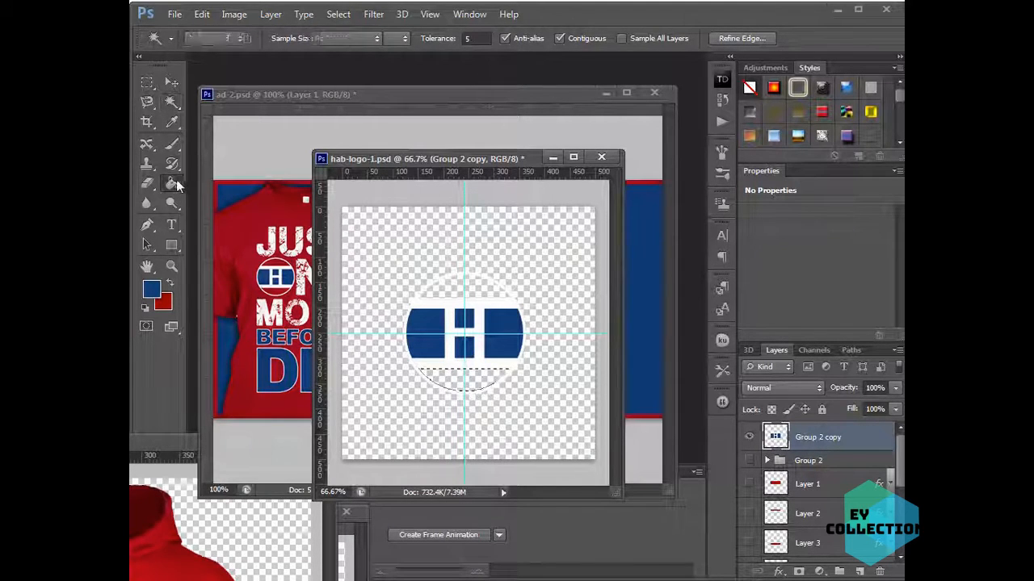
click(170, 282)
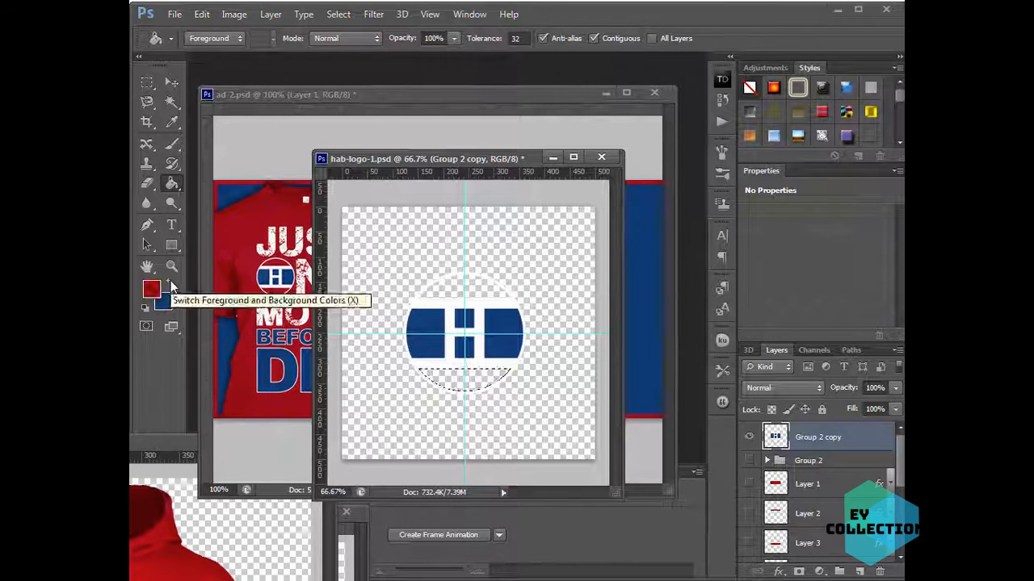
click(456, 380)
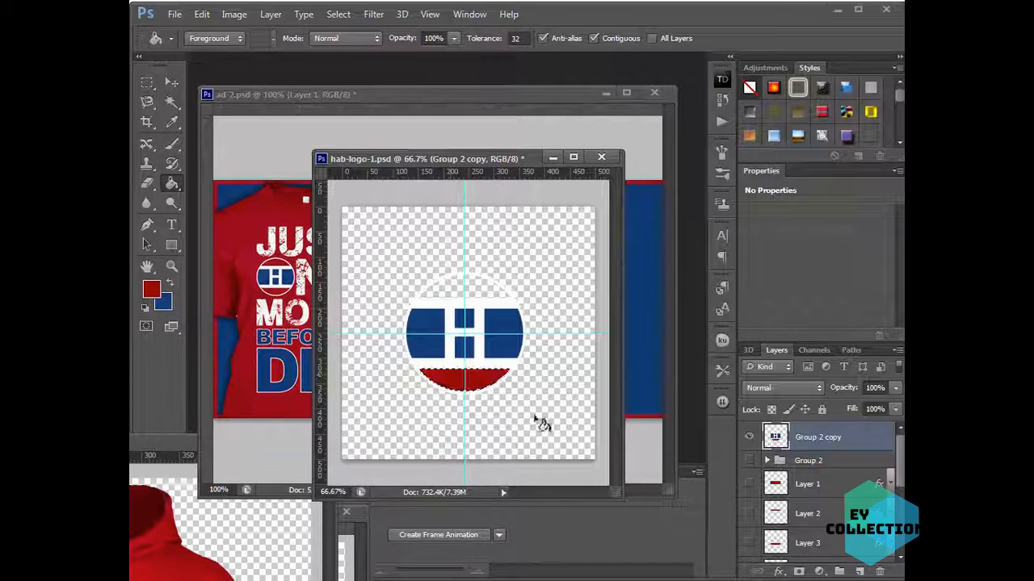
Select the logo's upper circle segment, fill it with the same red using the Paint Bucket tool and deselect
click(172, 101)
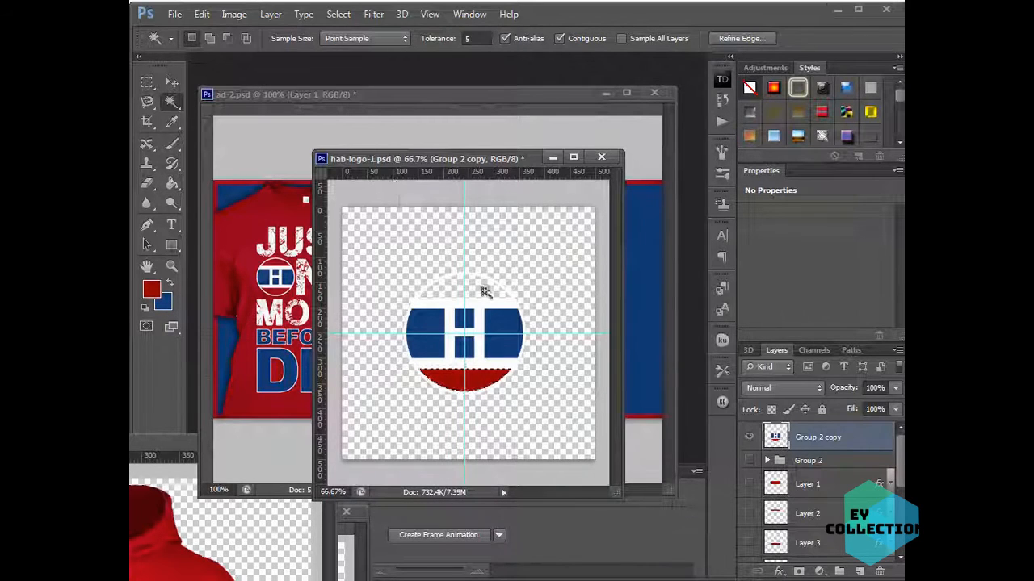
click(485, 289)
click(172, 182)
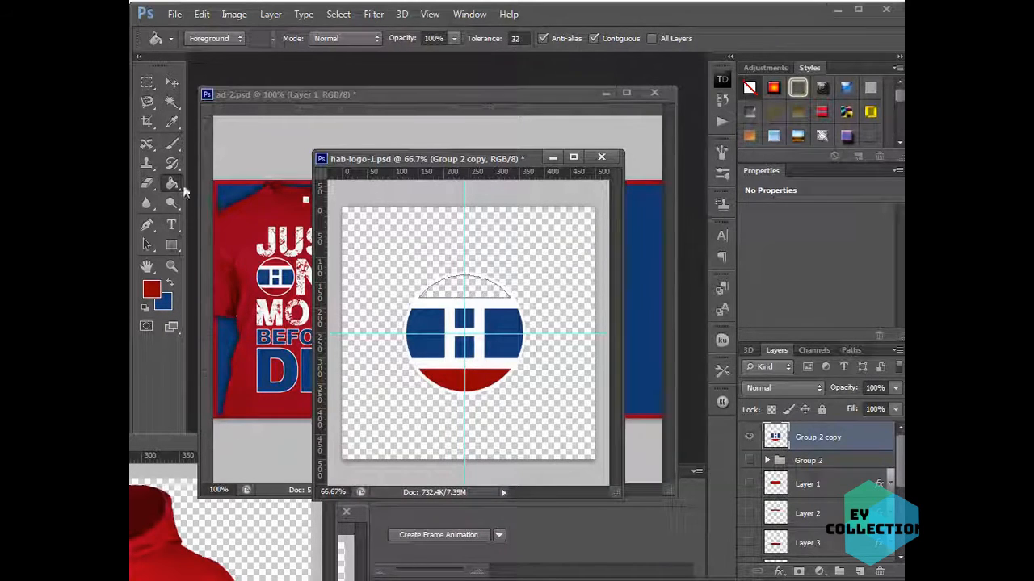
right_click(174, 183)
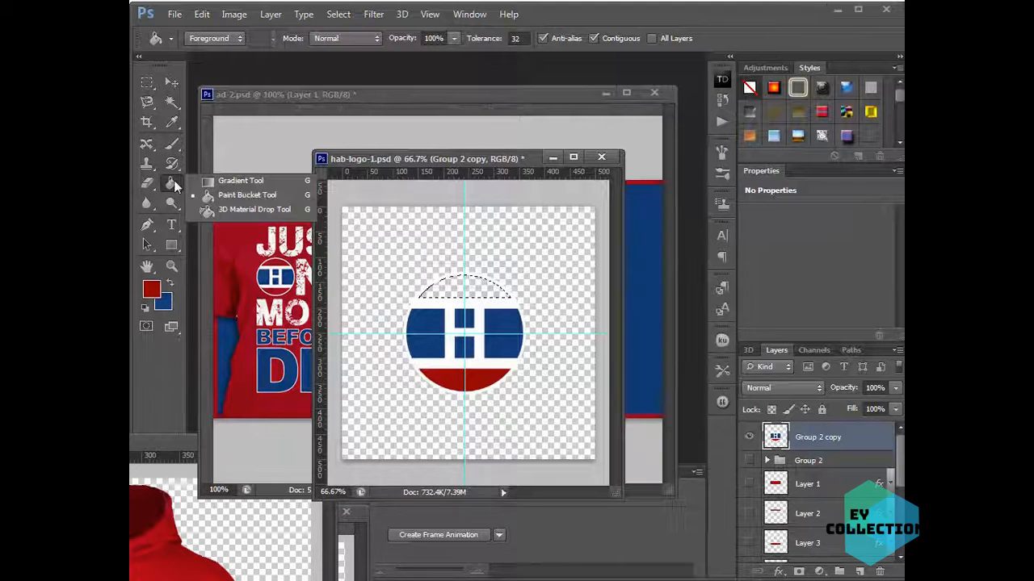
click(273, 194)
click(478, 299)
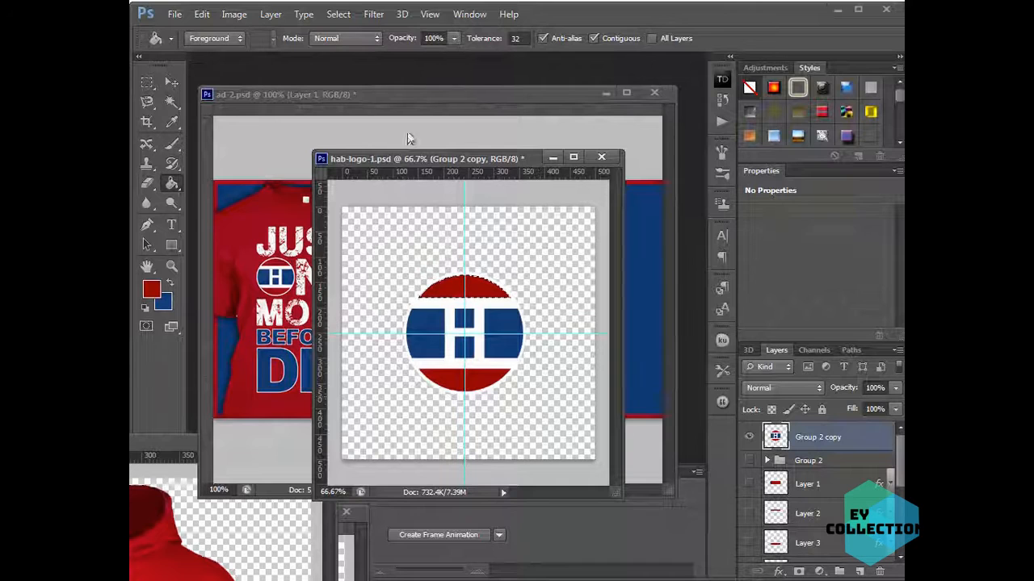
click(338, 14)
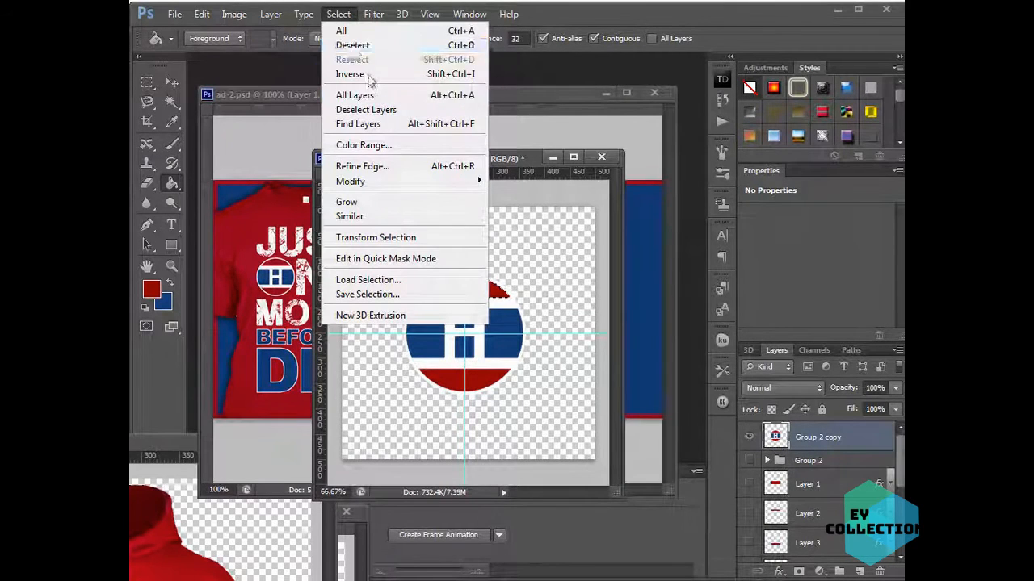
click(352, 45)
Copy the recoloured logo from hab-logo-1.psd into ad-2.psd and place it over the white slogan
drag(505, 154, 883, 146)
key(v)
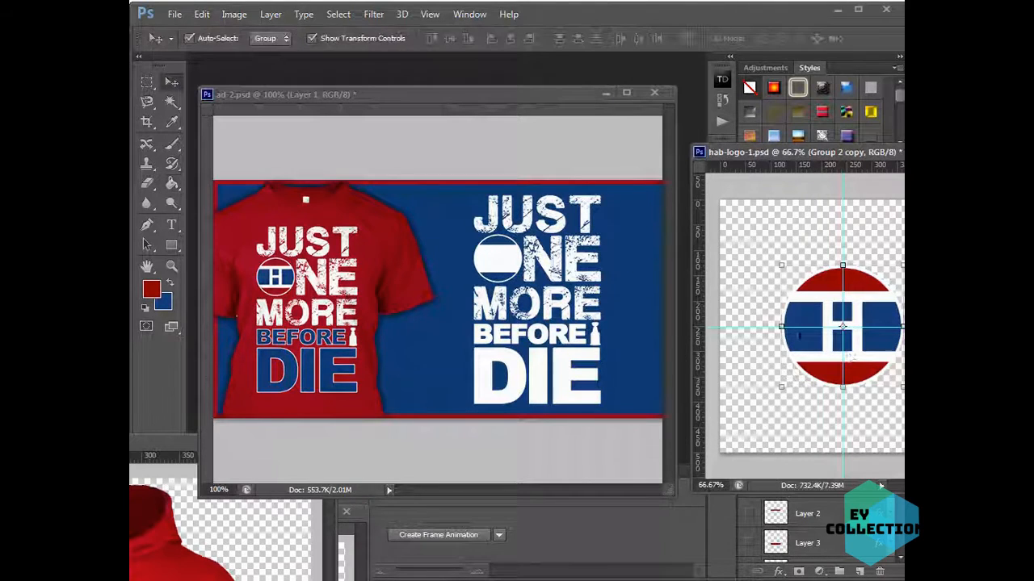
drag(874, 365, 578, 323)
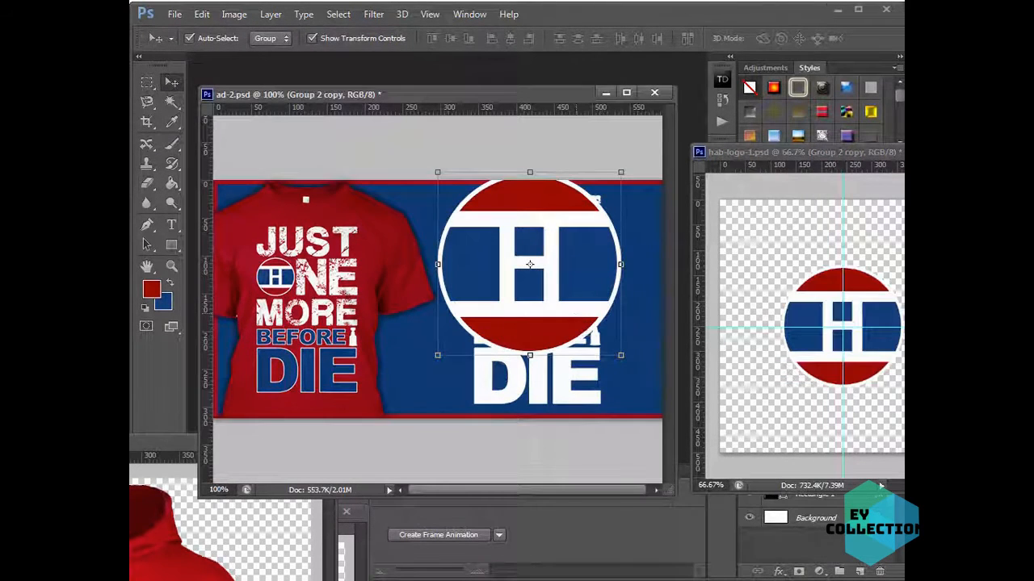
drag(877, 153, 879, 254)
click(596, 276)
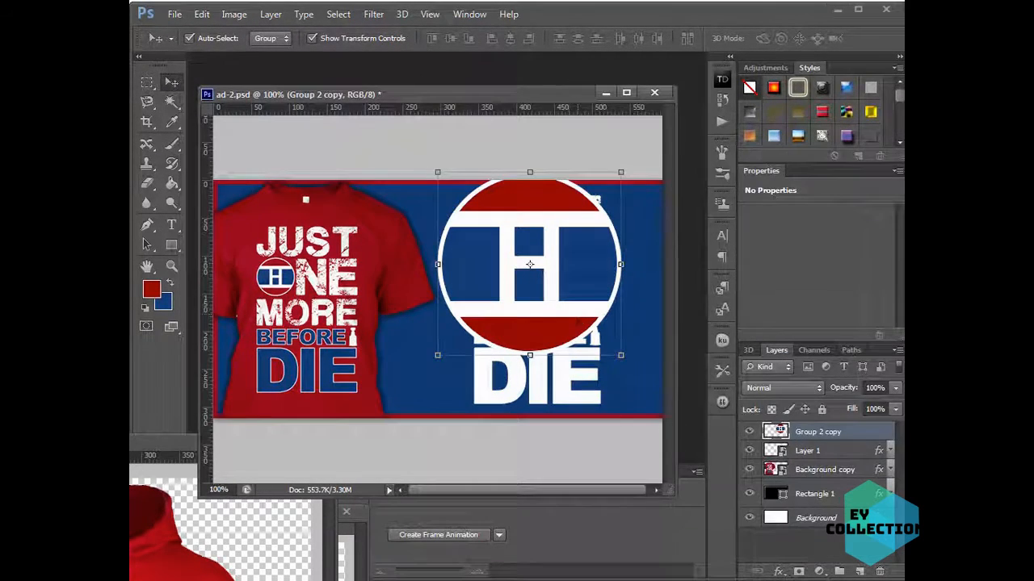
drag(570, 283, 567, 327)
Convert the logo layer to a Smart Object and scale it down to fit exactly over the slogan's round O
right_click(855, 437)
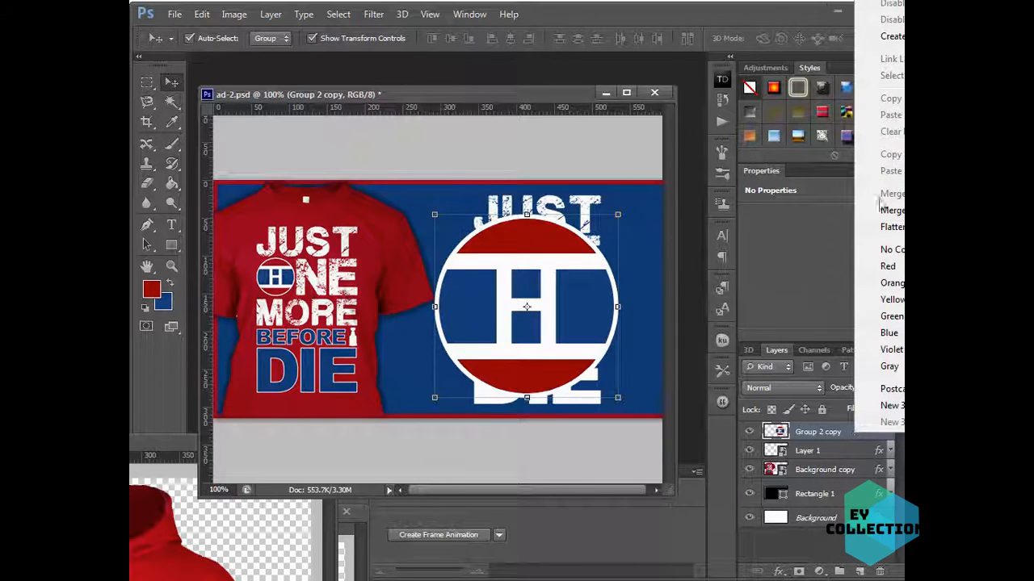
click(888, 1)
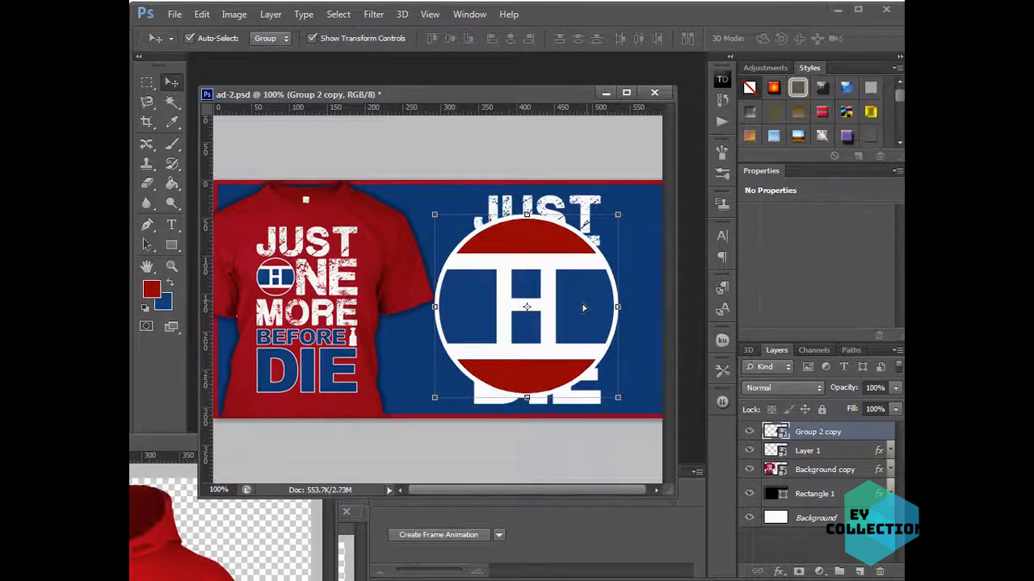
drag(590, 303, 590, 278)
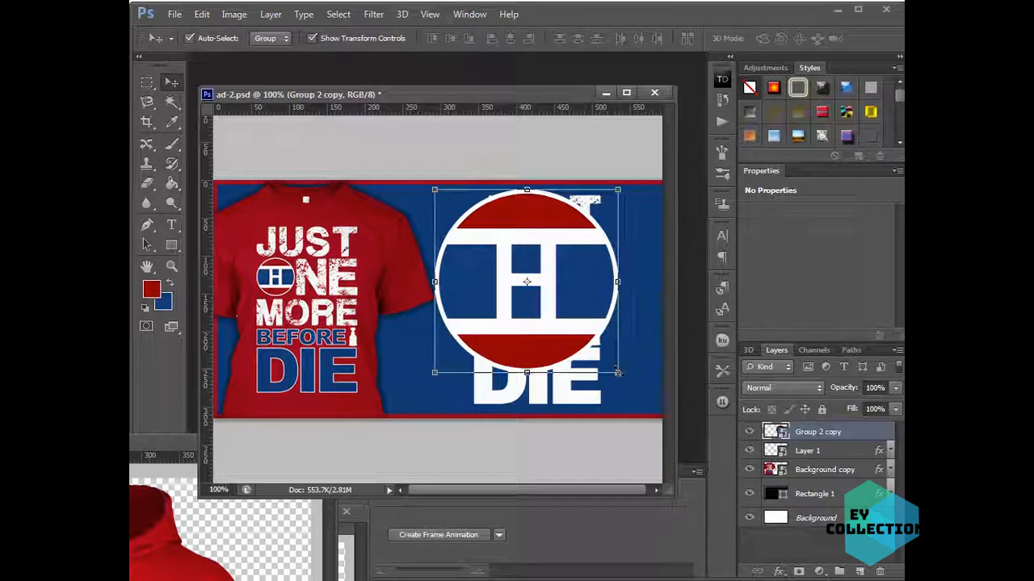
key(ctrl+t)
drag(617, 372, 520, 283)
key(Right)
key(Return)
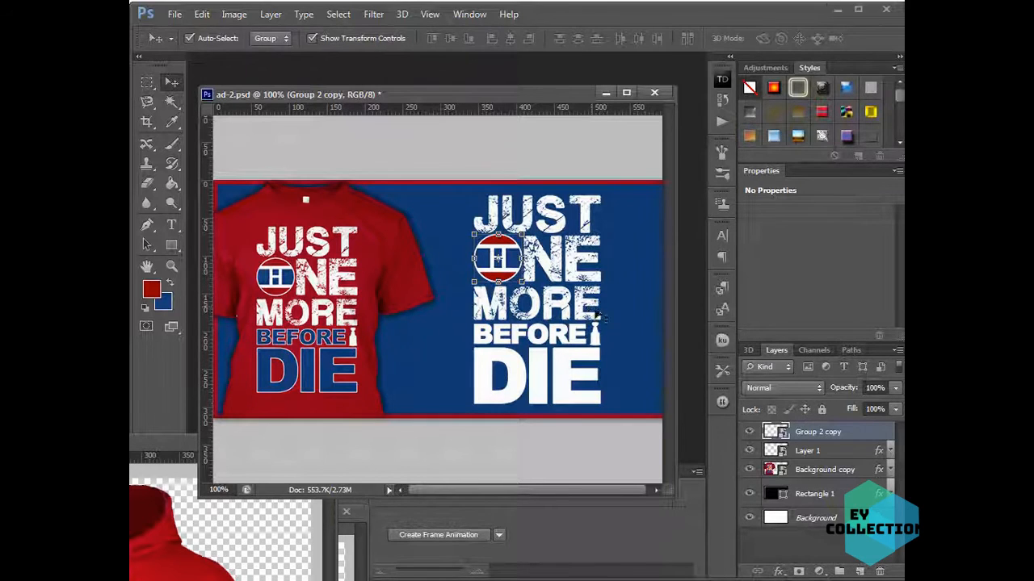
Hide the Group 2 copy logo layer and rasterize the white slogan's Layer 1
click(750, 434)
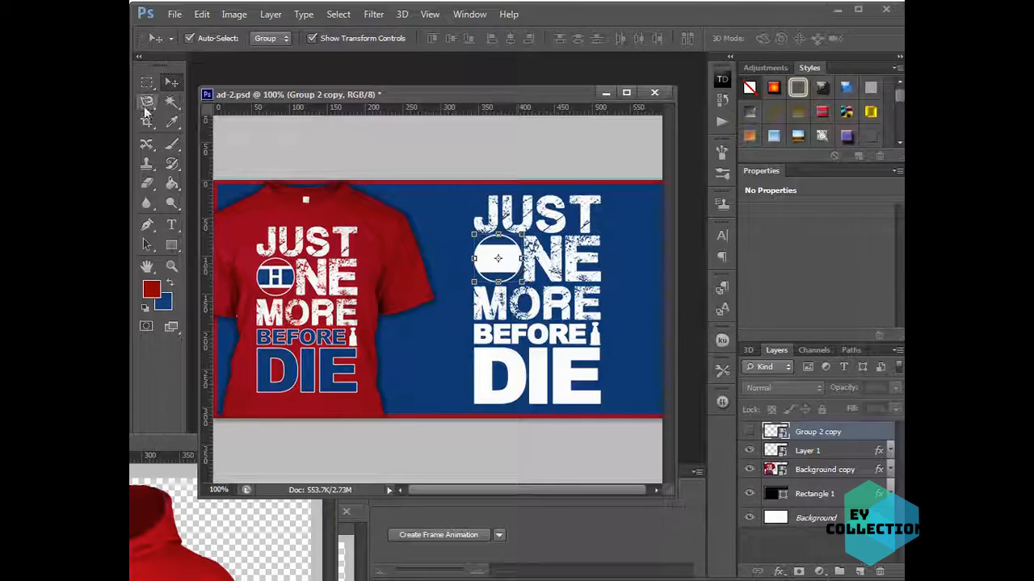
click(570, 391)
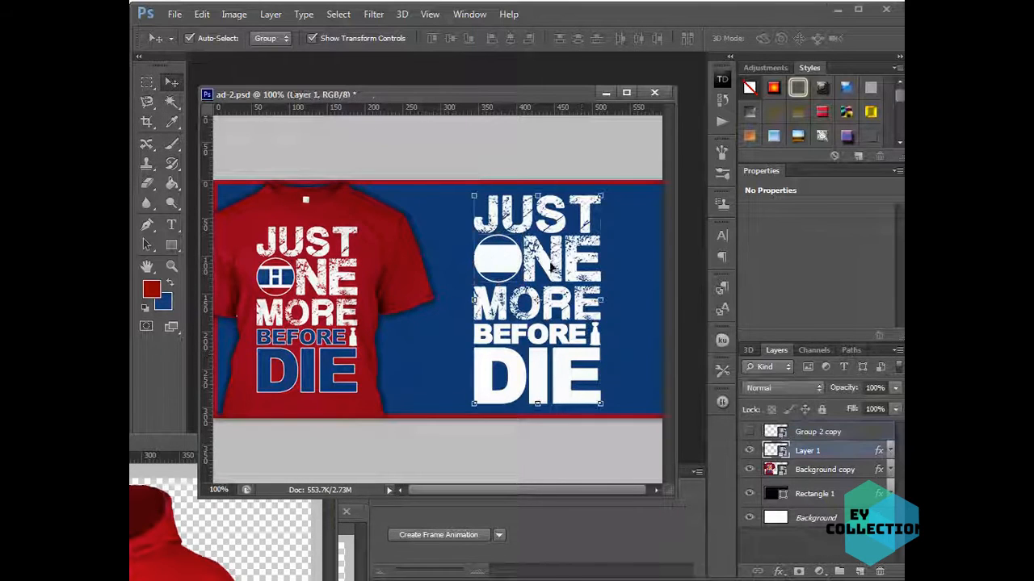
right_click(837, 451)
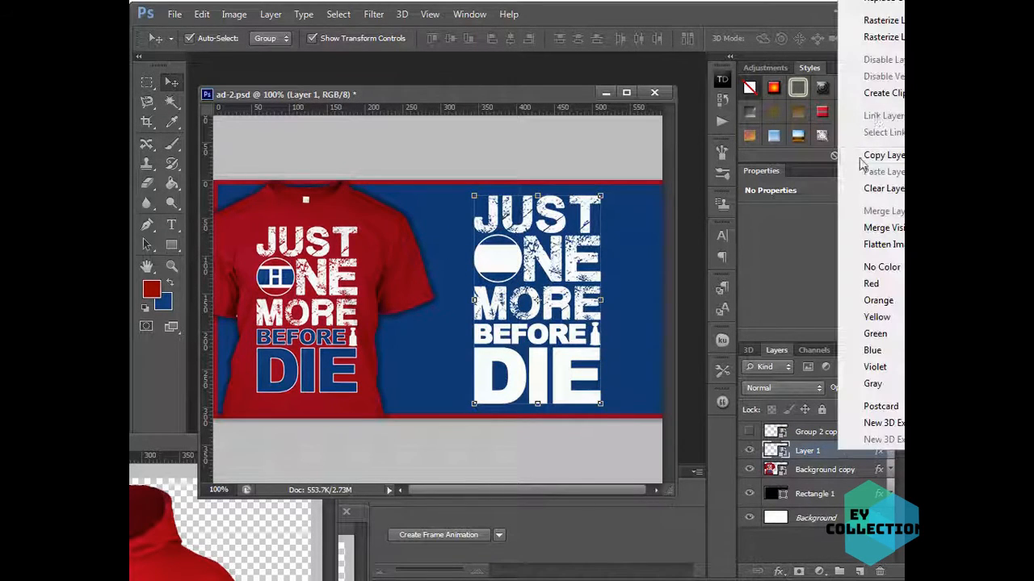
click(883, 20)
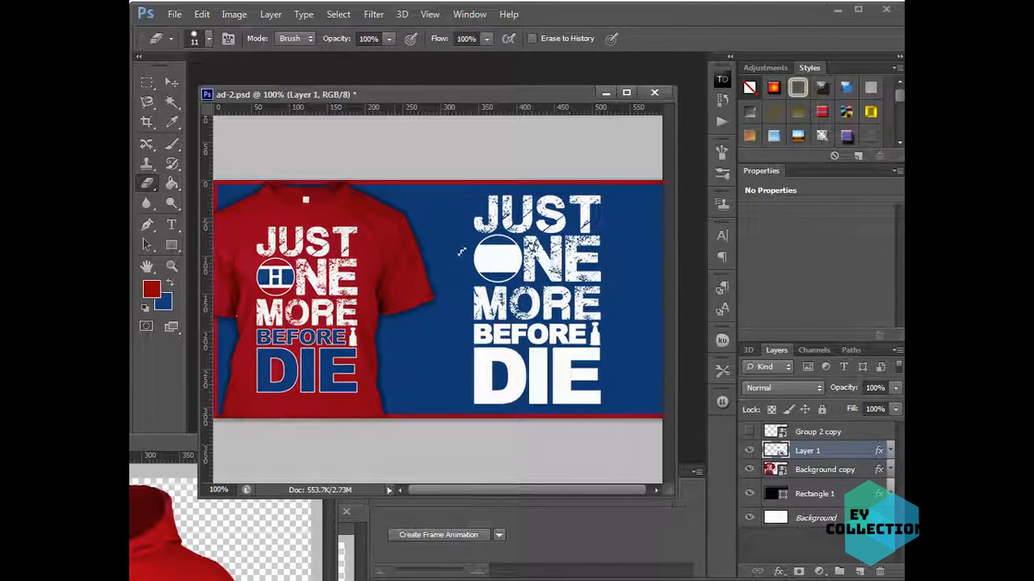
Delete a rectangular area covering the left and middle part of the white circle in the slogan's Layer 1
click(146, 84)
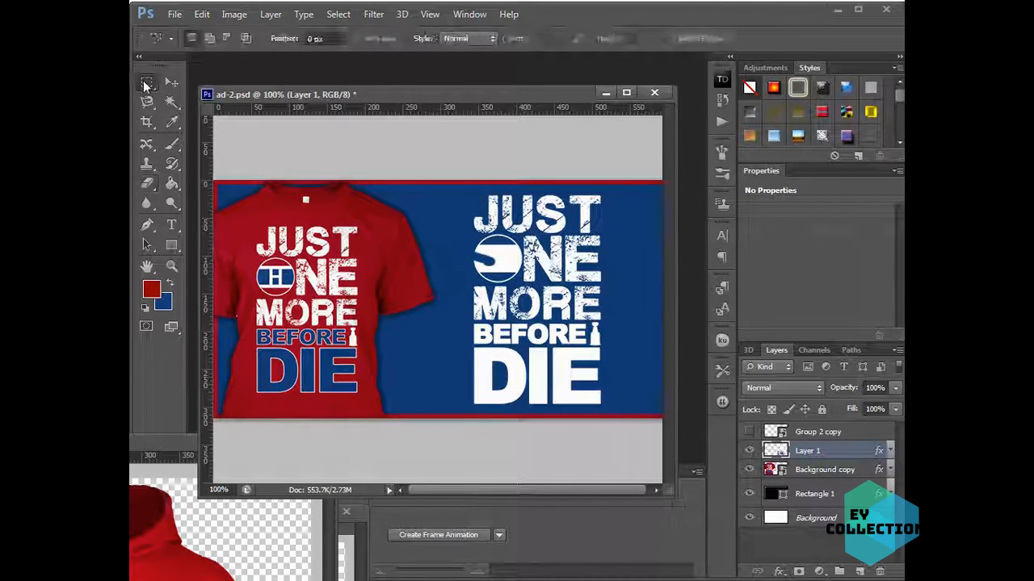
drag(464, 235, 517, 277)
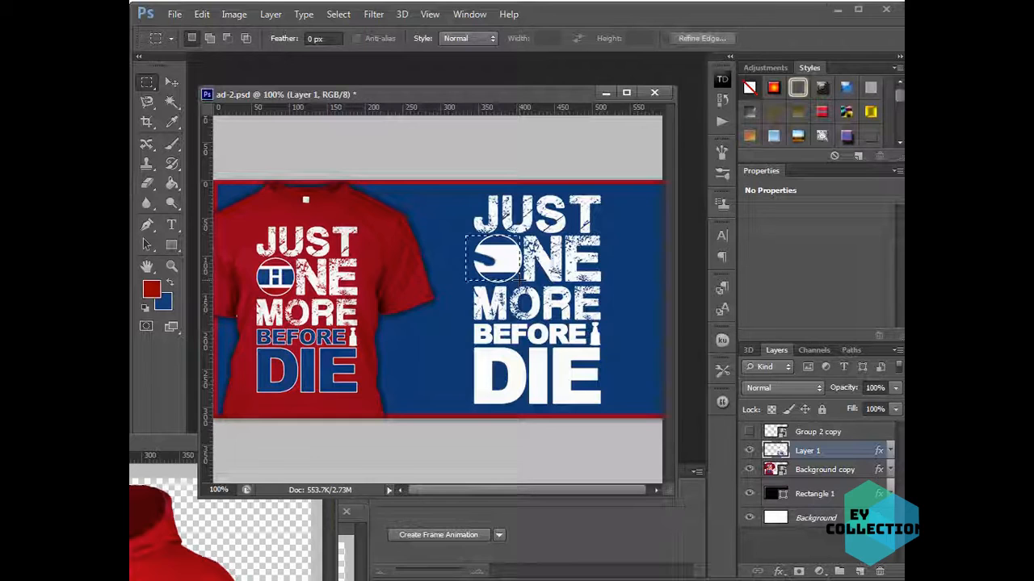
click(172, 266)
drag(491, 260, 548, 279)
click(147, 83)
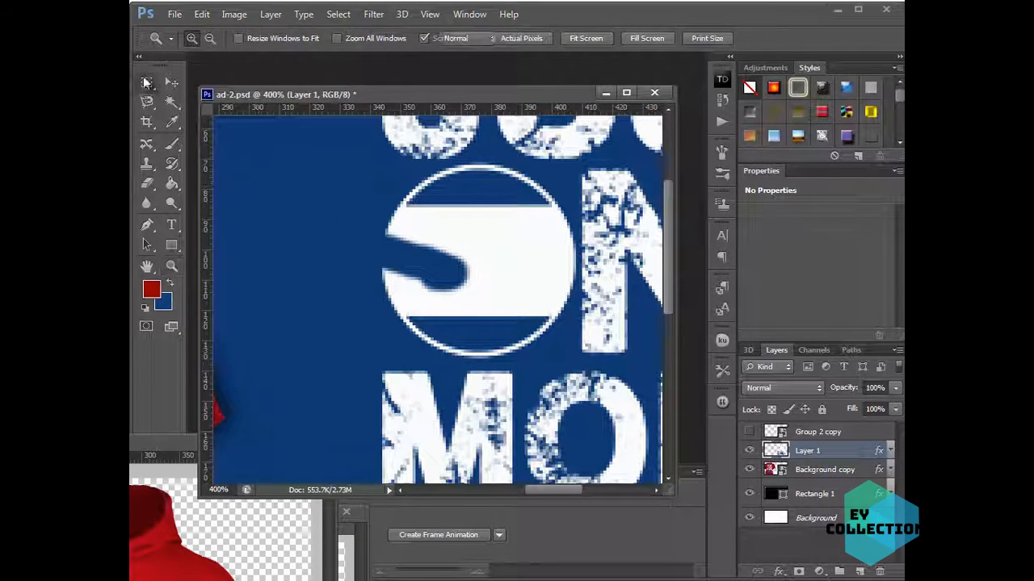
drag(358, 159, 524, 219)
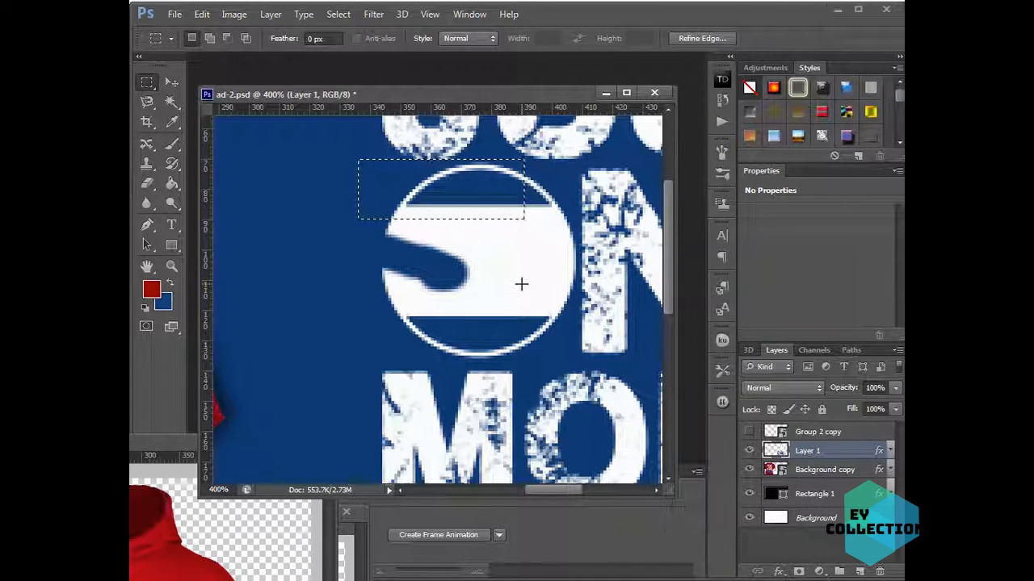
click(522, 284)
drag(364, 217, 515, 310)
key(Delete)
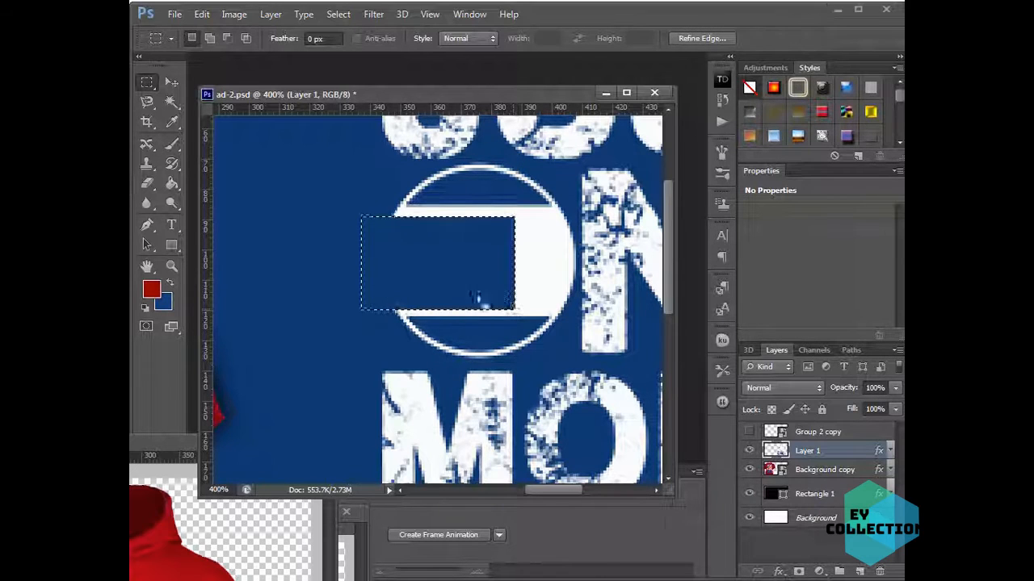
Delete the circle's remaining left edge and its lower arc from the slogan with rectangular selections
drag(355, 190, 482, 224)
key(Delete)
drag(373, 271, 482, 346)
key(Delete)
click(530, 300)
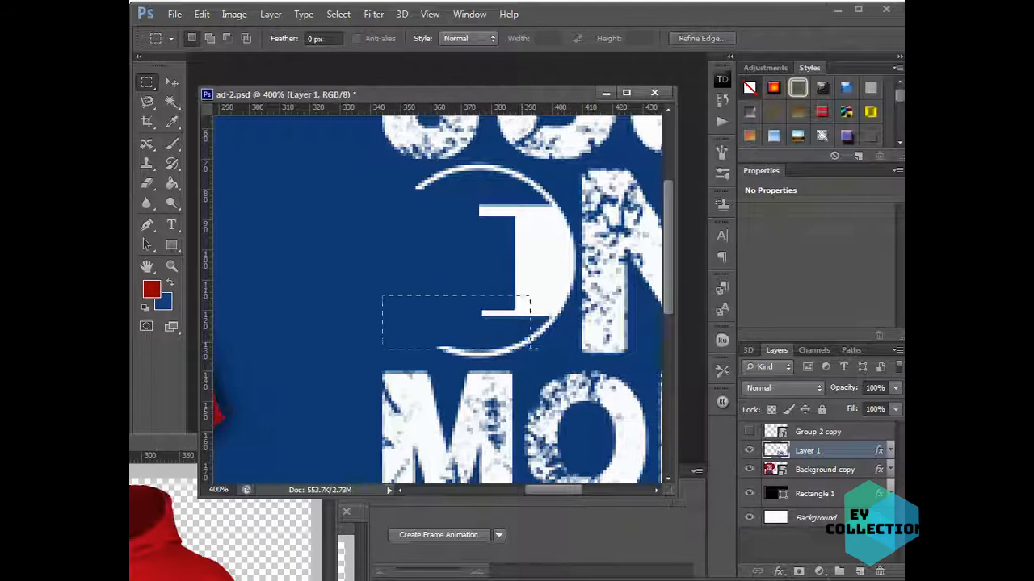
drag(382, 296, 547, 359)
key(Delete)
Delete the circle's right side and remaining upper arc from the slogan, keeping the neighbouring letters, and deselect
click(333, 213)
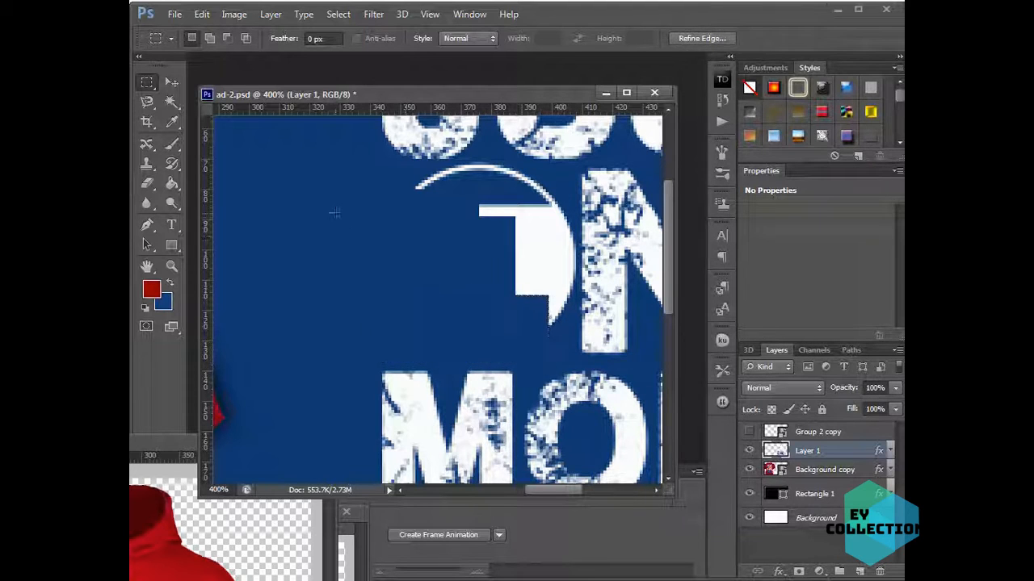
drag(464, 200, 576, 327)
key(Delete)
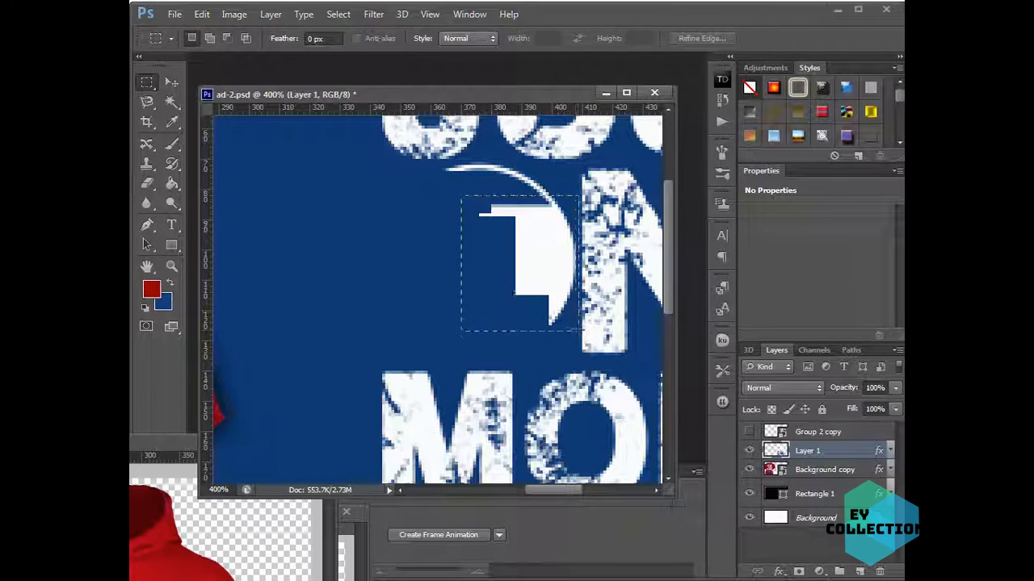
key(Delete)
click(564, 204)
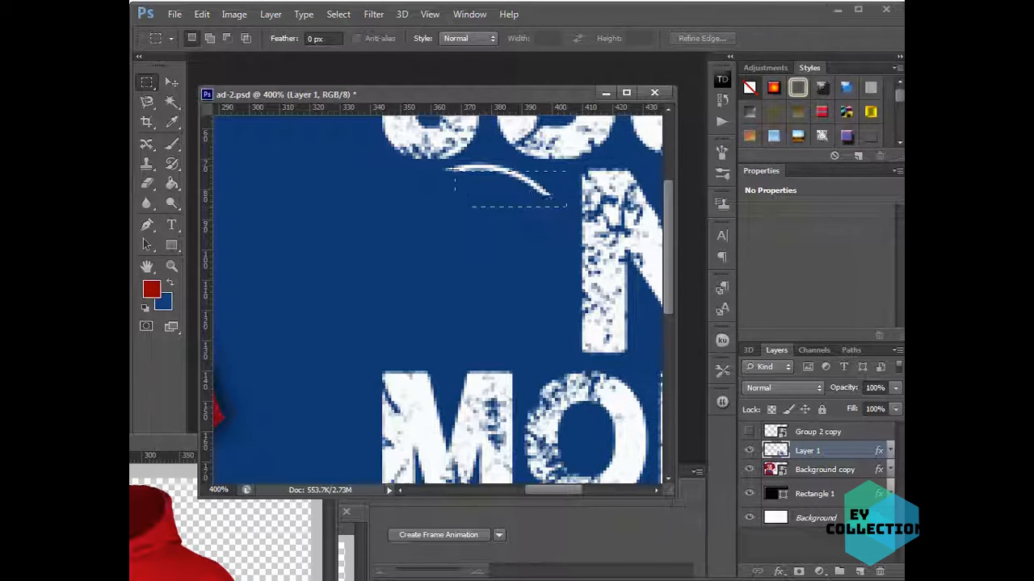
mouse_move(452, 171)
mouse_down()
mouse_move(443, 185)
mouse_move(437, 161)
mouse_move(464, 159)
mouse_up()
key(Delete)
click(504, 184)
key(Delete)
click(500, 224)
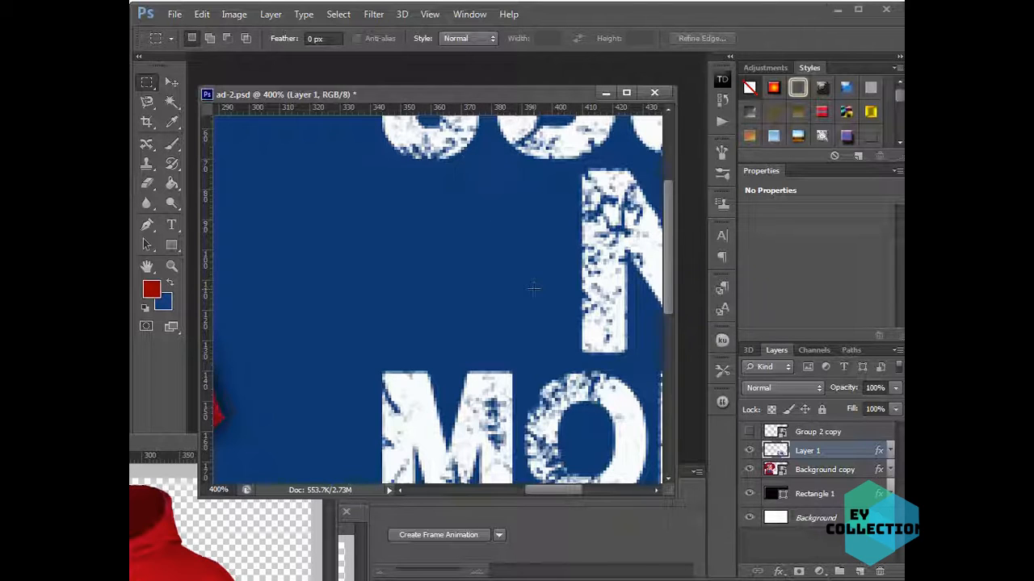
Show the Group 2 copy logo layer again in place of the slogan's deleted circle
click(749, 432)
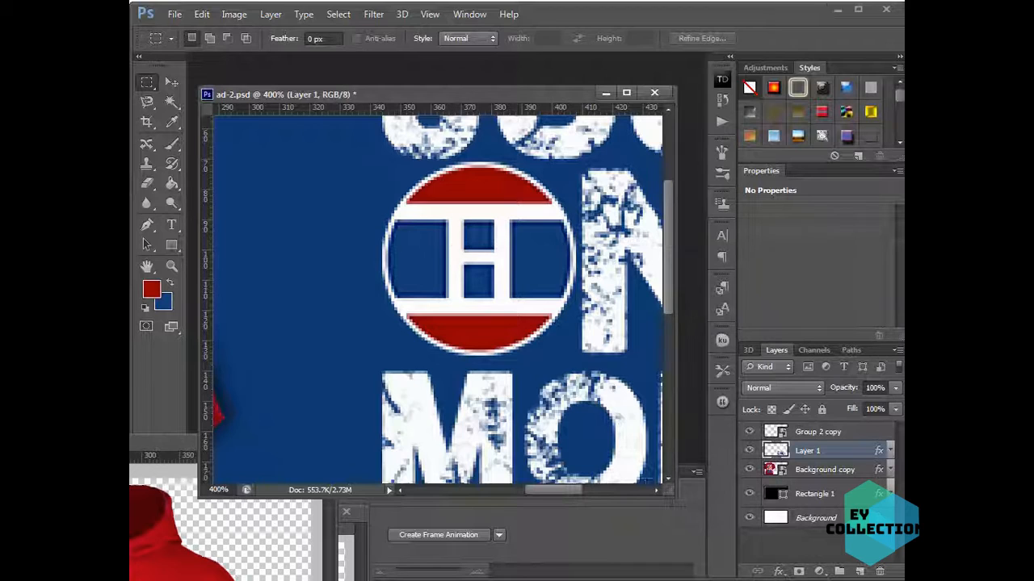
click(171, 266)
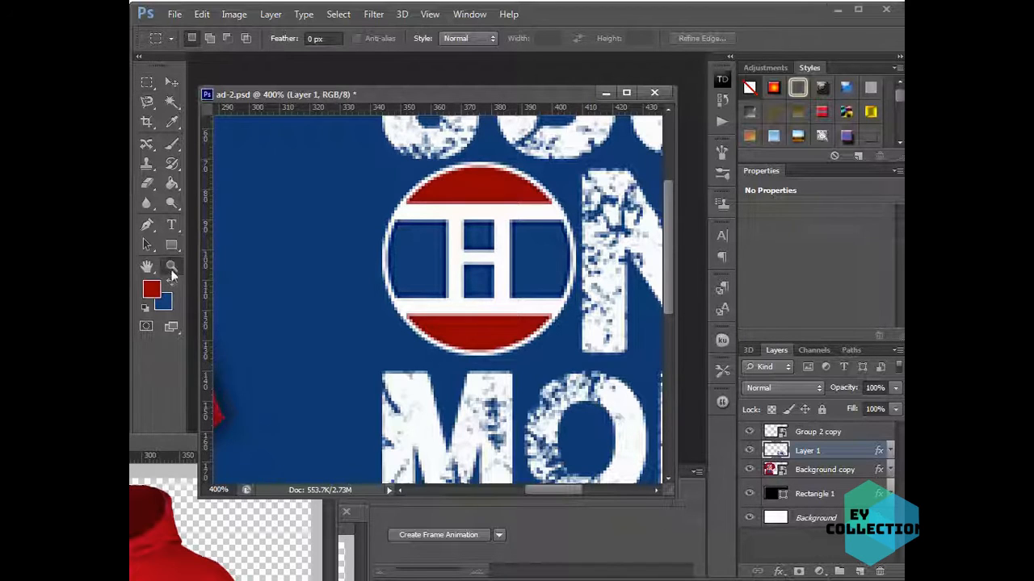
key(alt)
alt+click(345, 250)
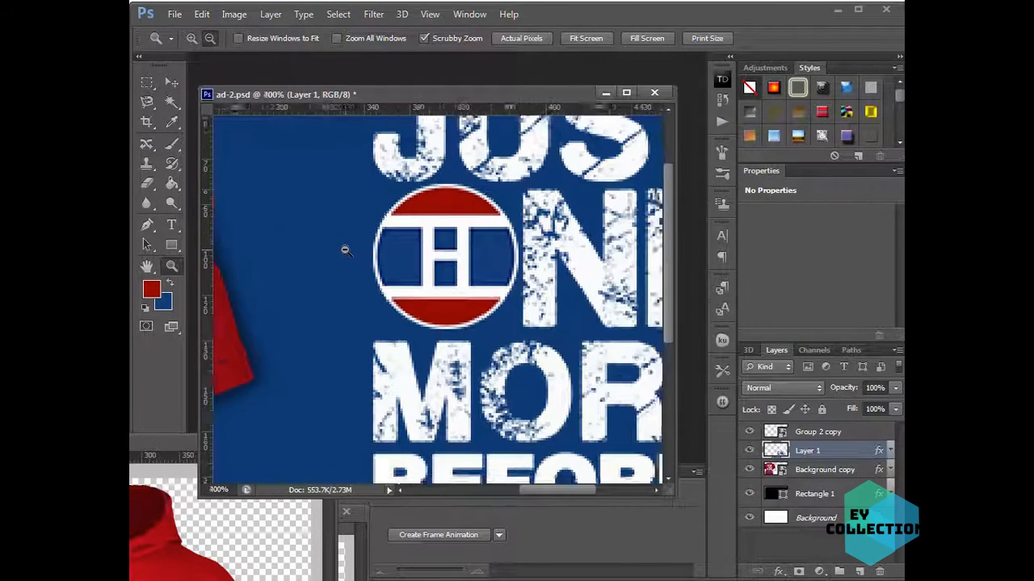
alt+click(345, 250)
alt+click(345, 250)
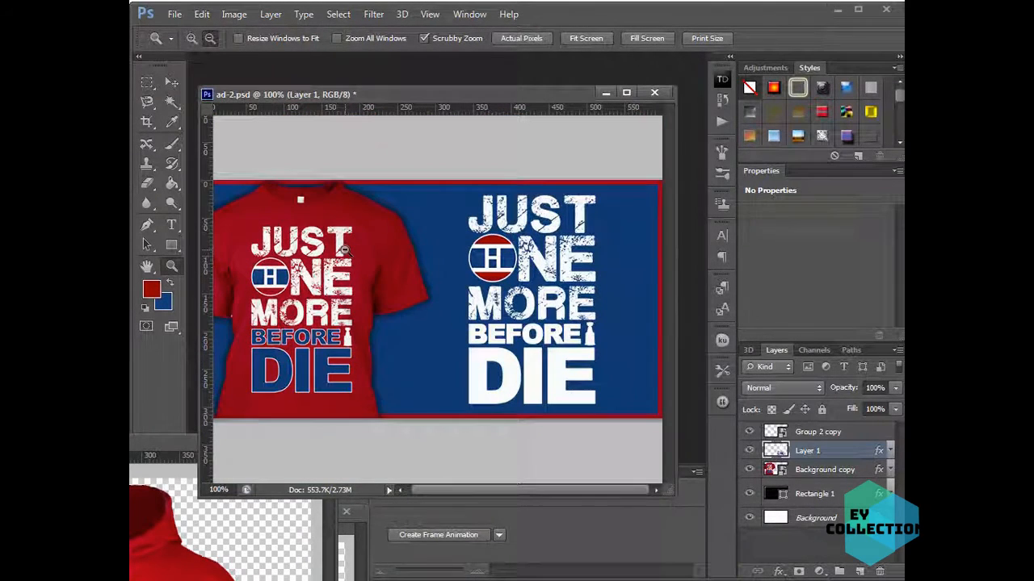
Merge the H logo layer and the slogan's Layer 1 into a single layer
drag(674, 495, 784, 497)
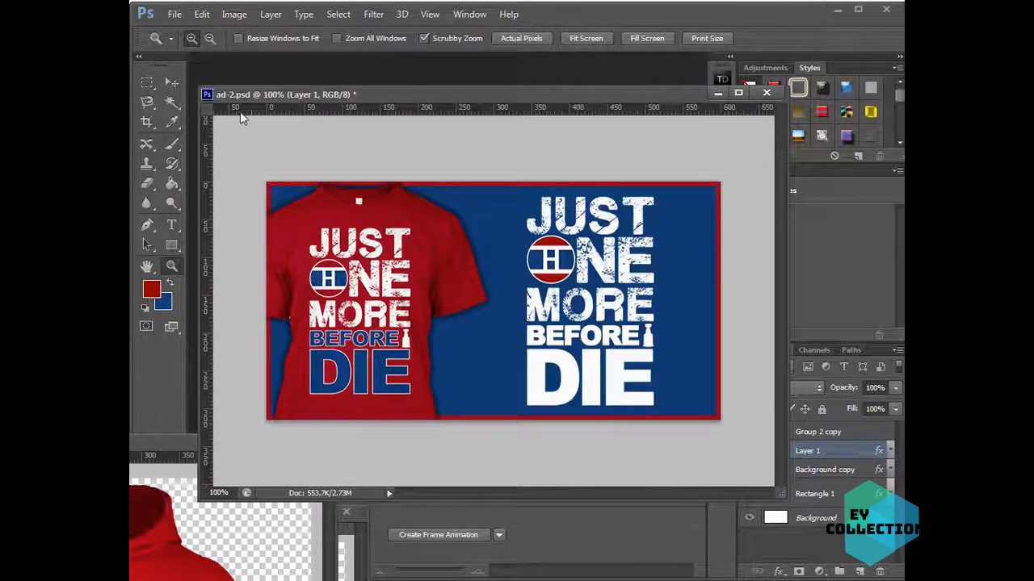
click(171, 81)
drag(591, 377, 565, 377)
key(ctrl+z)
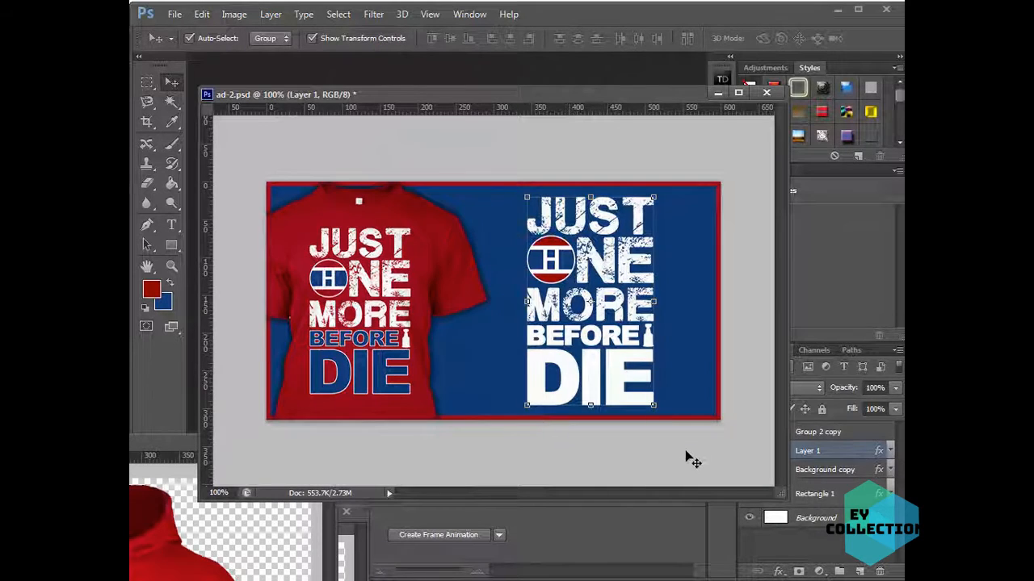
click(685, 452)
click(546, 267)
shift+click(635, 279)
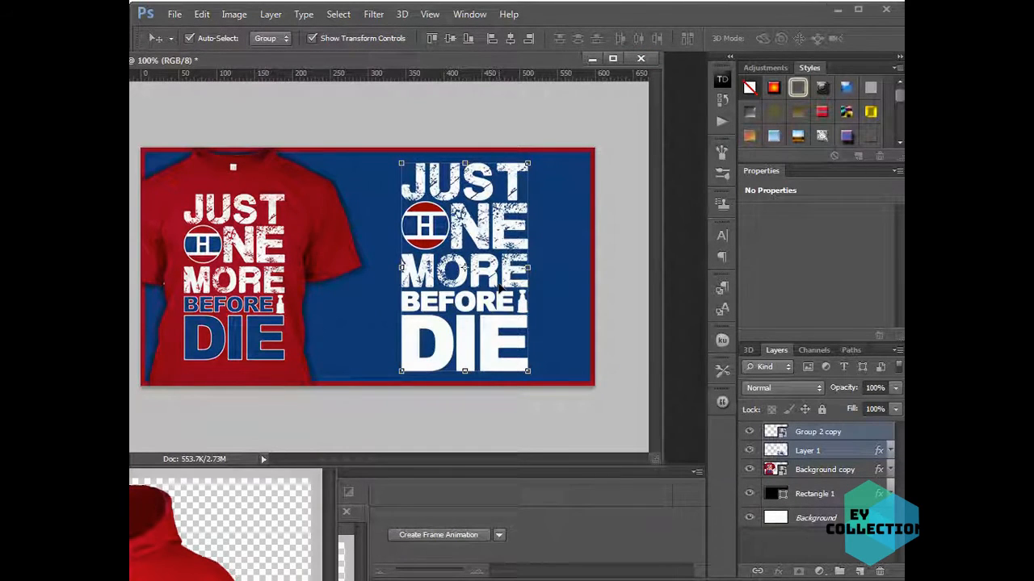
key(ctrl+e)
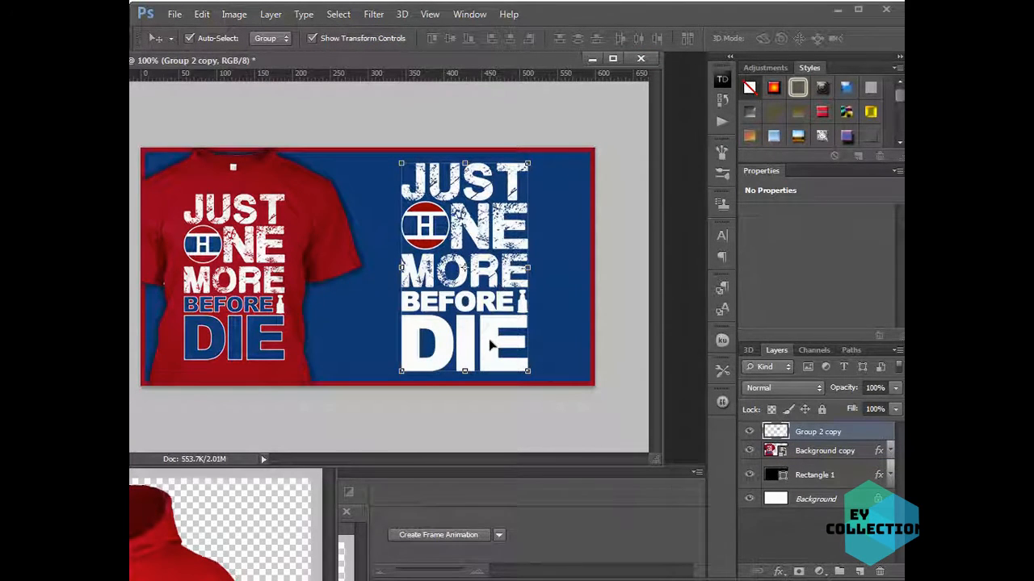
Move the merged slogan left against the large T-shirt and place its layer below the shirt's layer
drag(488, 338, 435, 347)
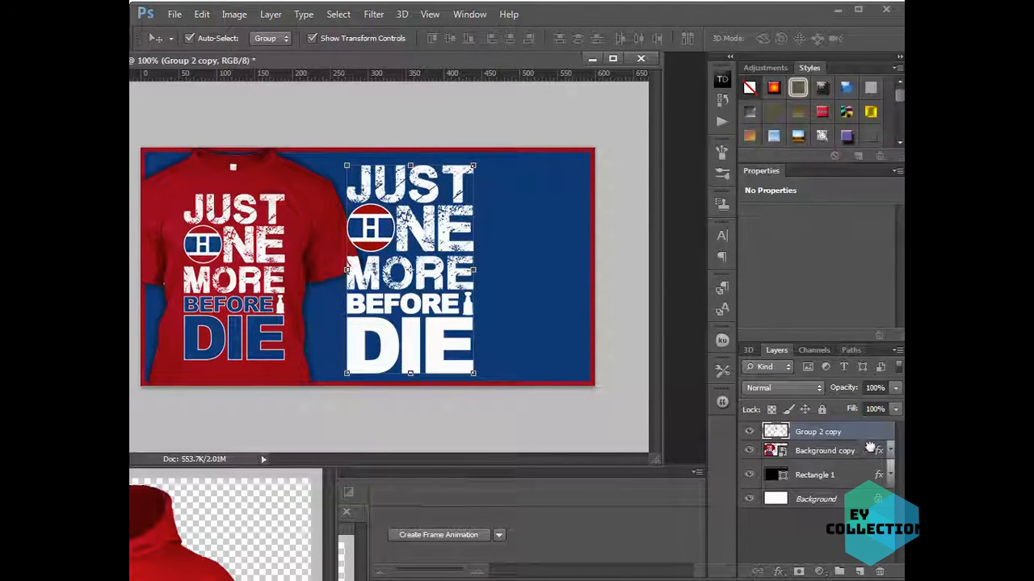
key(ctrl+bracketleft)
drag(442, 360, 441, 360)
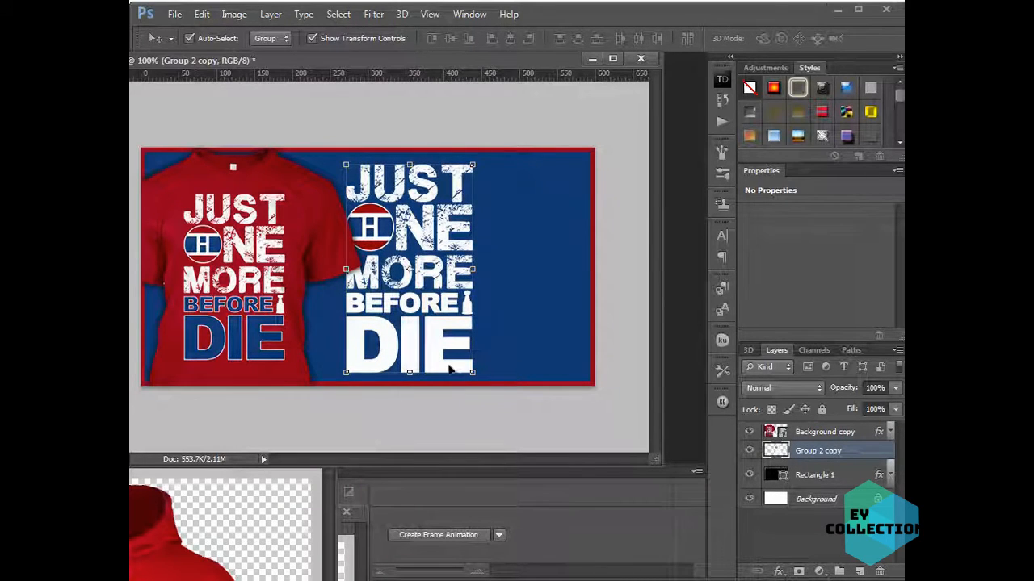
click(613, 59)
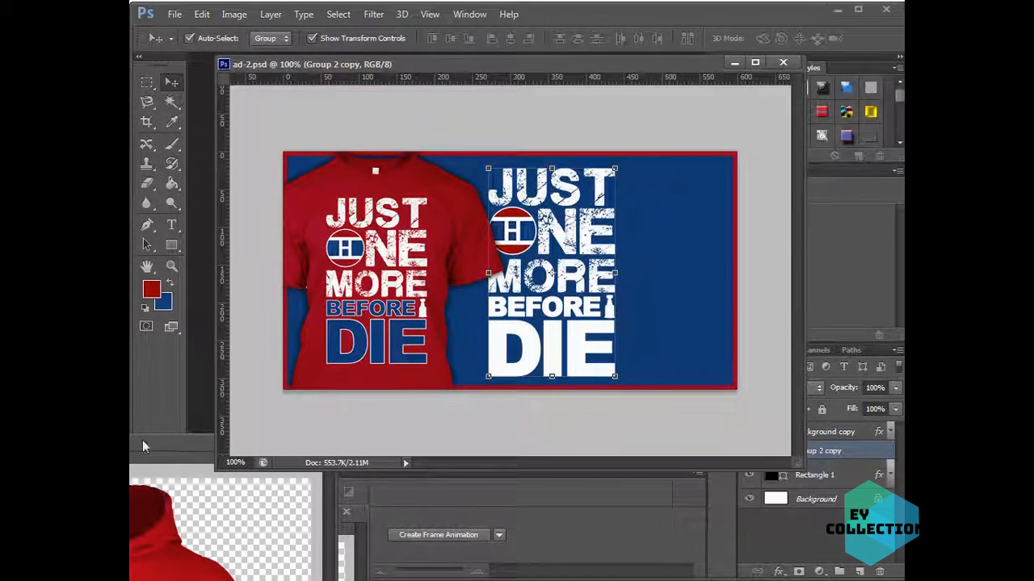
Bring the women's T-shirt into the banner from its own document, scale it to about 39%, and fit it into the upper-right corner
drag(165, 551, 646, 357)
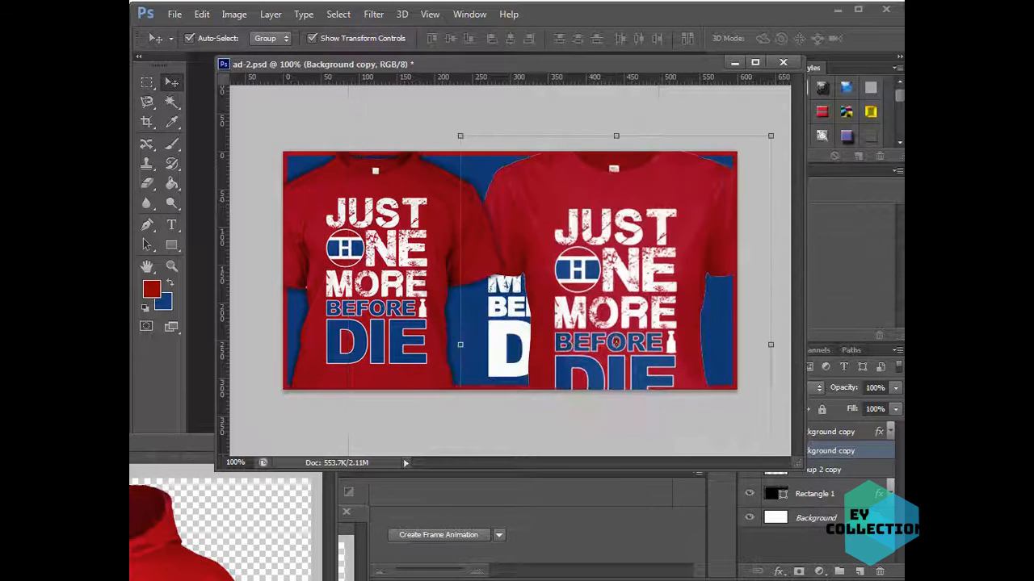
drag(460, 137, 611, 340)
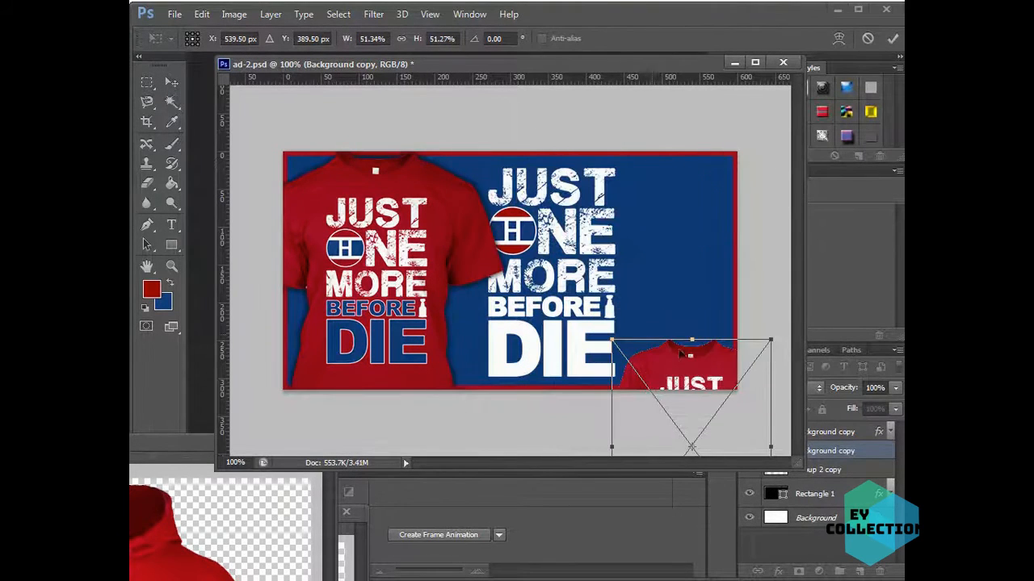
drag(682, 371, 661, 214)
drag(591, 184, 634, 227)
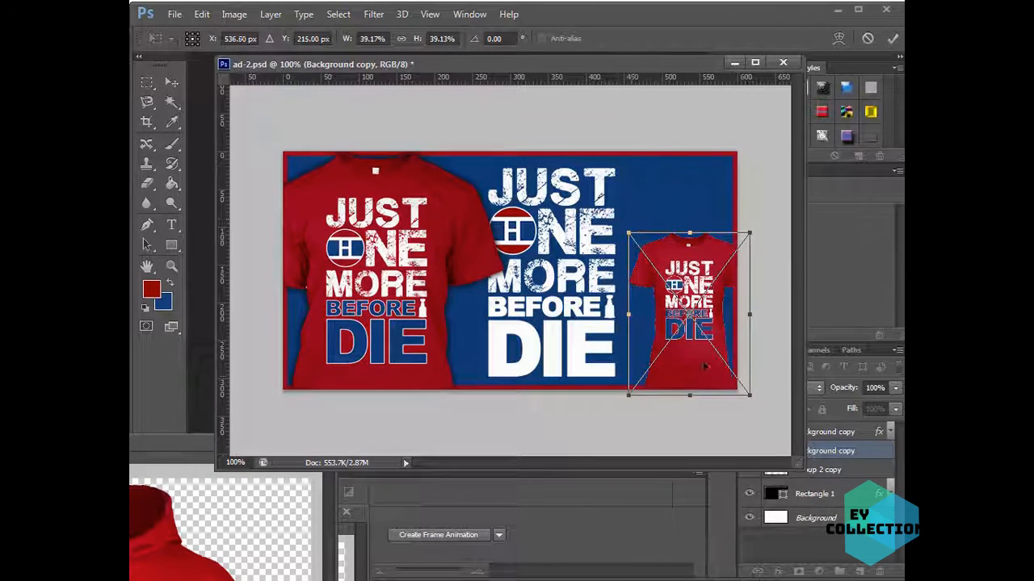
drag(704, 366, 693, 308)
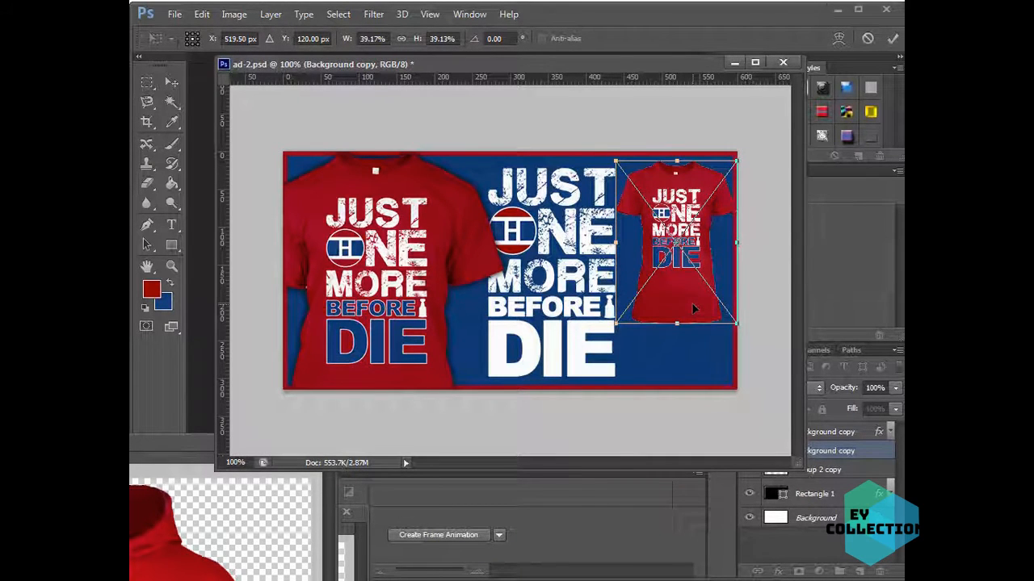
key(Return)
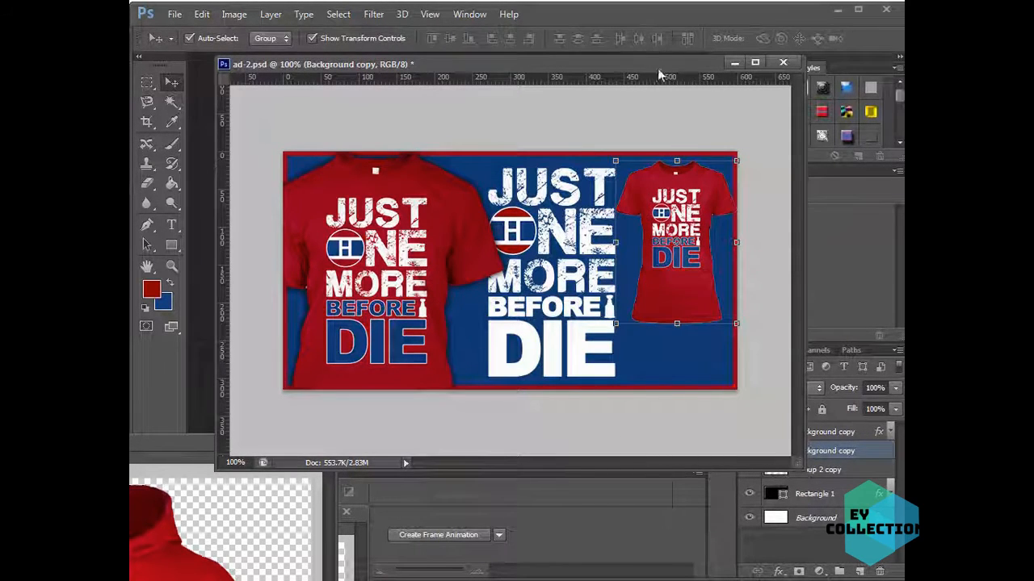
Save the large T-shirt's layer effects, stroke and drop shadow, as a new style preset
drag(657, 67, 448, 47)
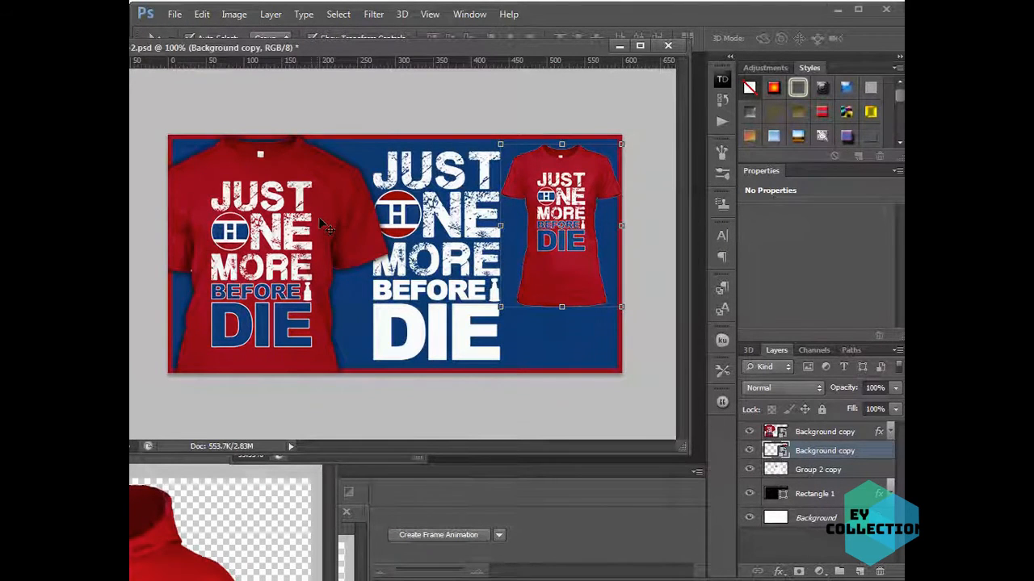
click(295, 236)
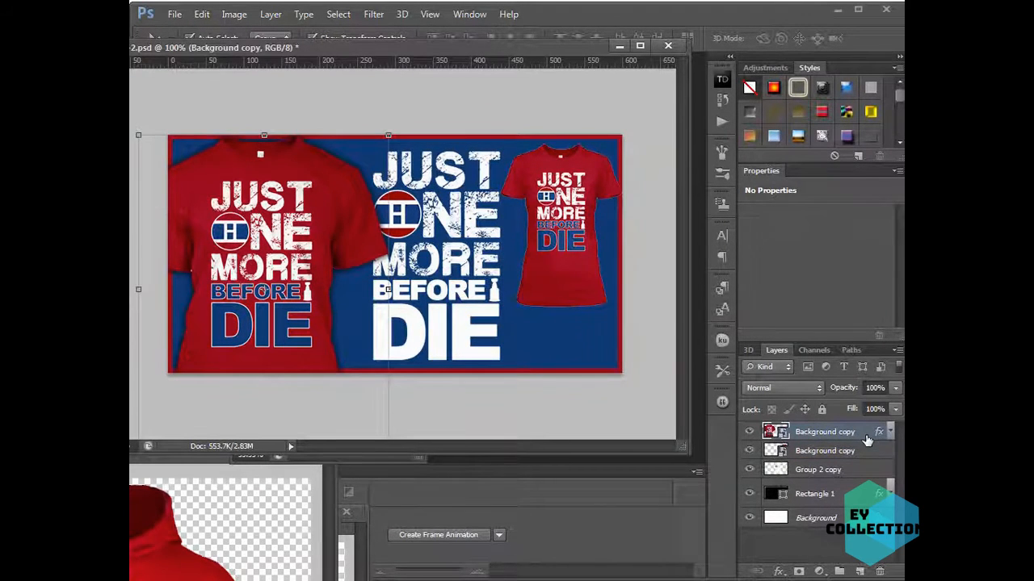
drag(746, 180, 472, 151)
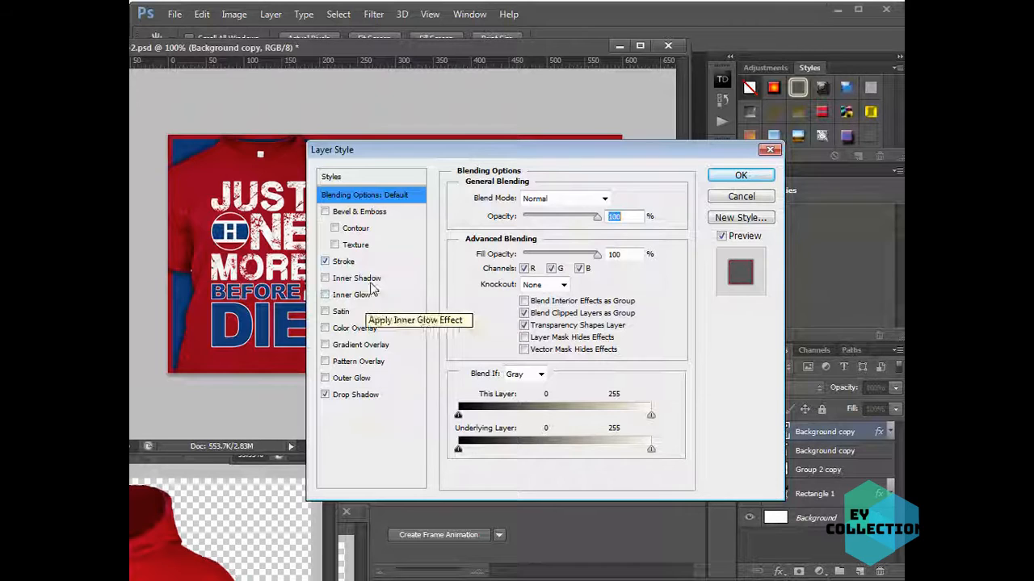
click(735, 219)
click(728, 202)
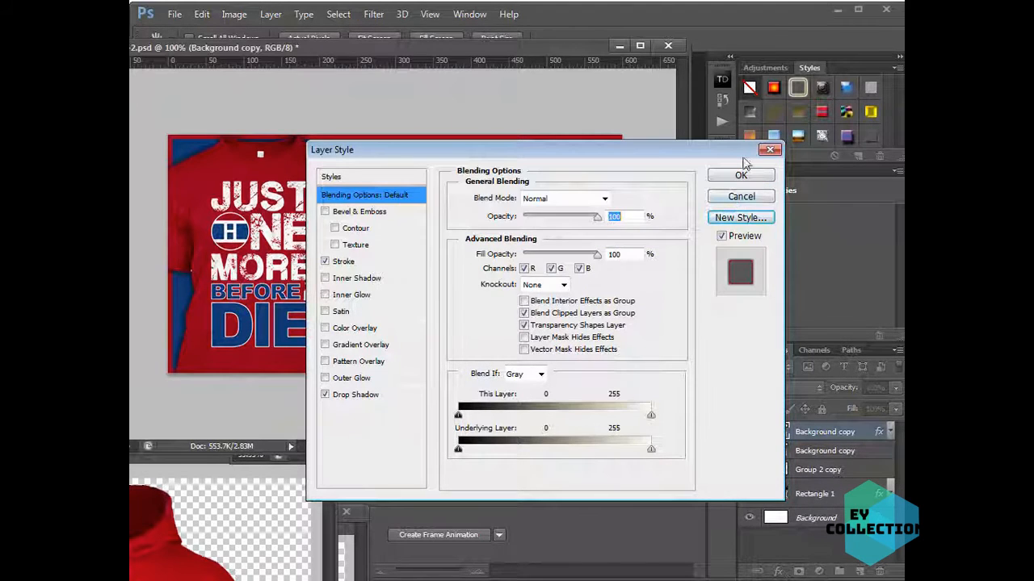
click(752, 174)
Apply the newly saved style preset to the small women's T-shirt
drag(900, 93, 900, 132)
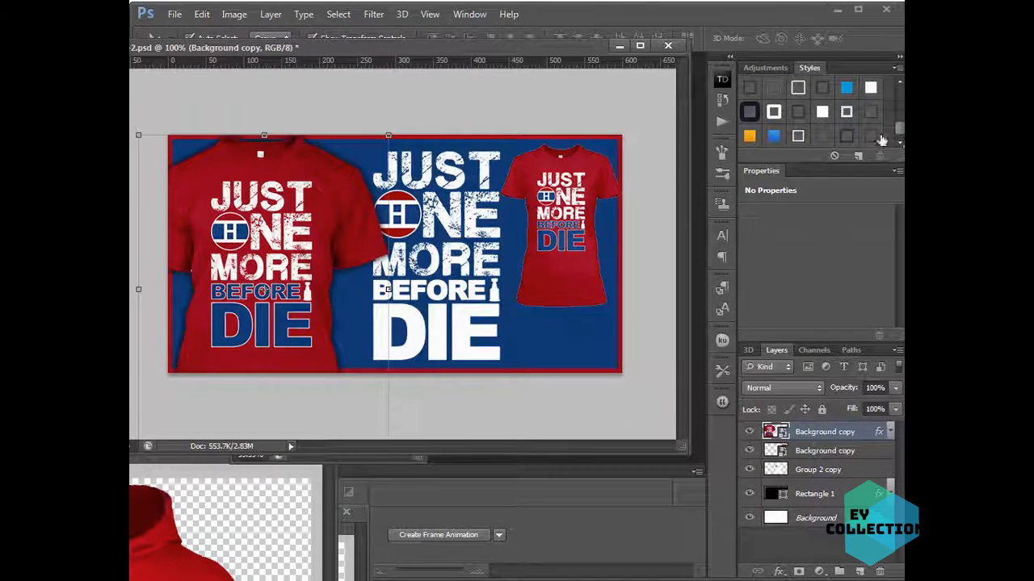
ctrl+click(601, 226)
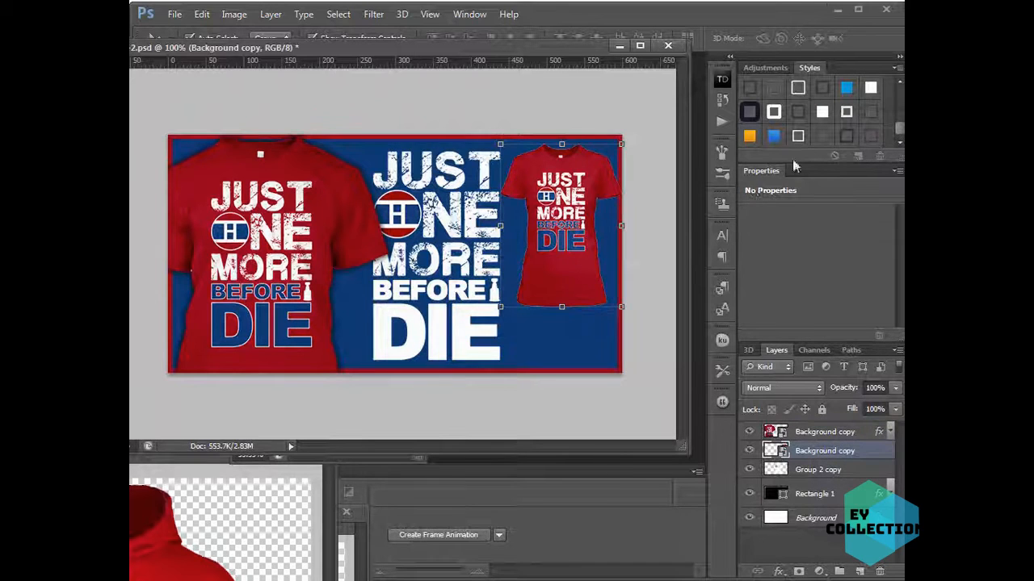
click(871, 137)
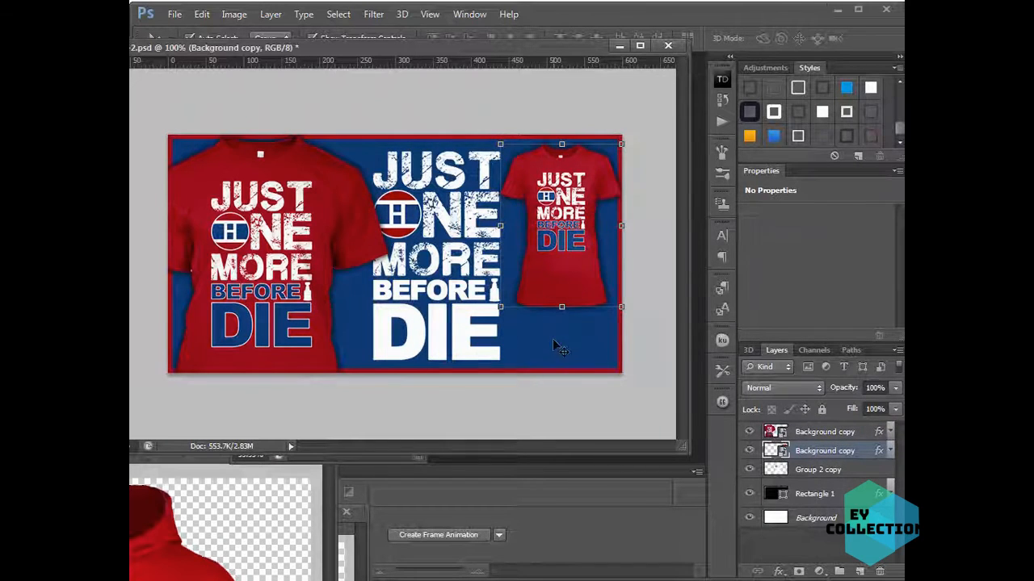
Bring the red hoodie into the banner, scale it down into the lower-right corner below the small T-shirt, and apply the saved style
click(122, 537)
drag(121, 537, 429, 311)
key(ctrl+t)
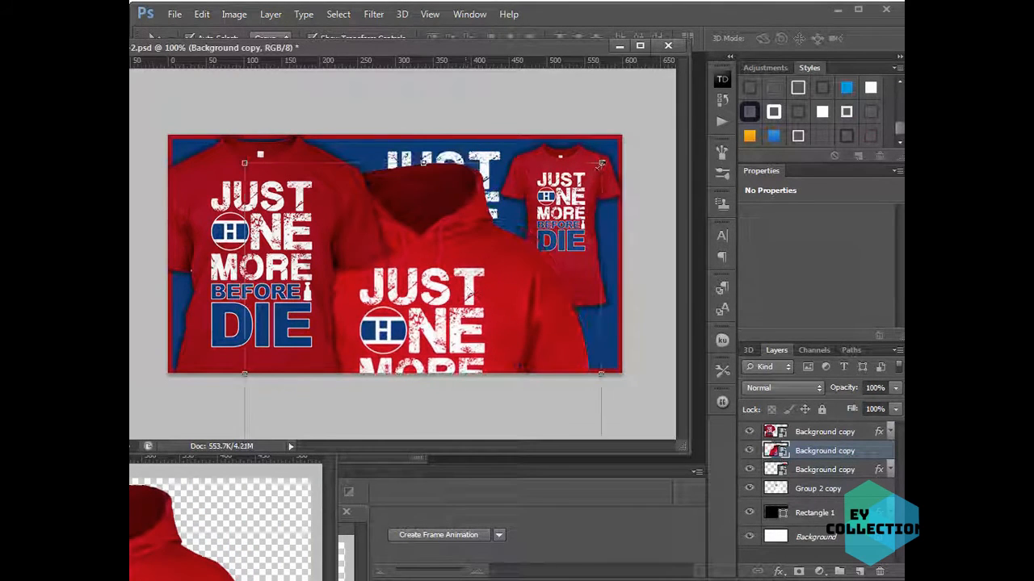
drag(602, 163, 450, 343)
drag(376, 366, 569, 222)
drag(650, 193, 552, 318)
drag(522, 359, 592, 264)
drag(620, 362, 630, 393)
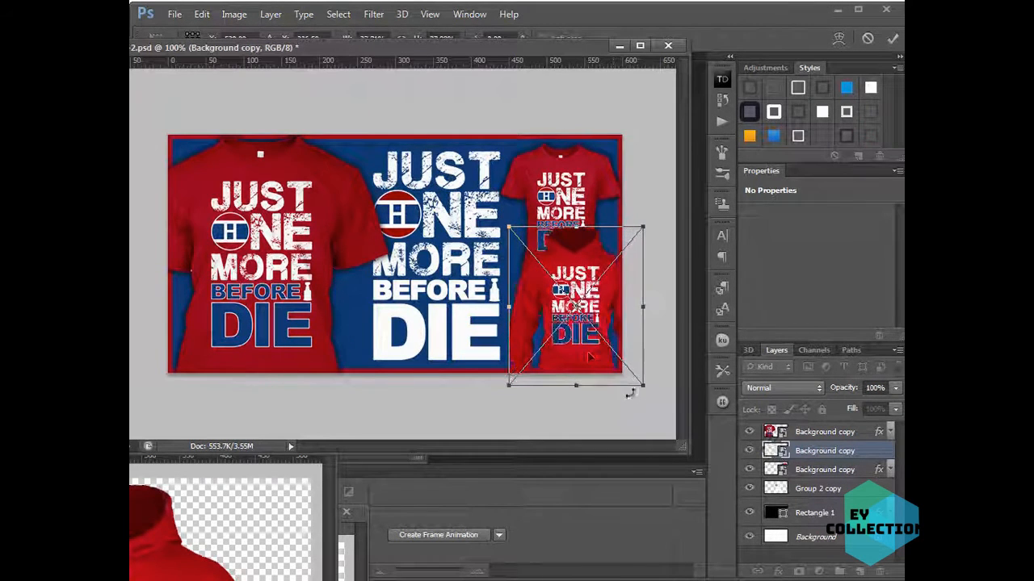
key(Return)
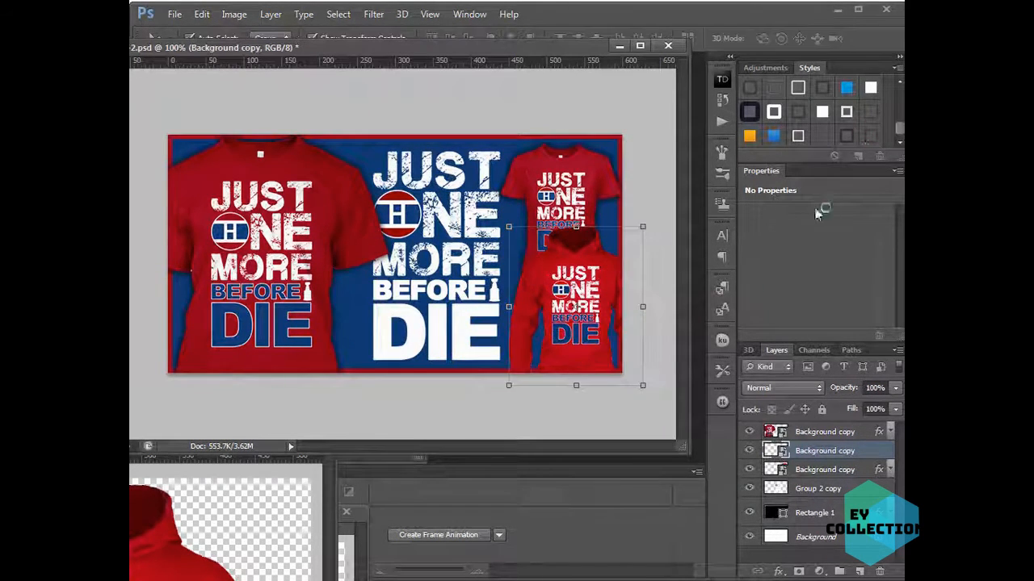
click(478, 425)
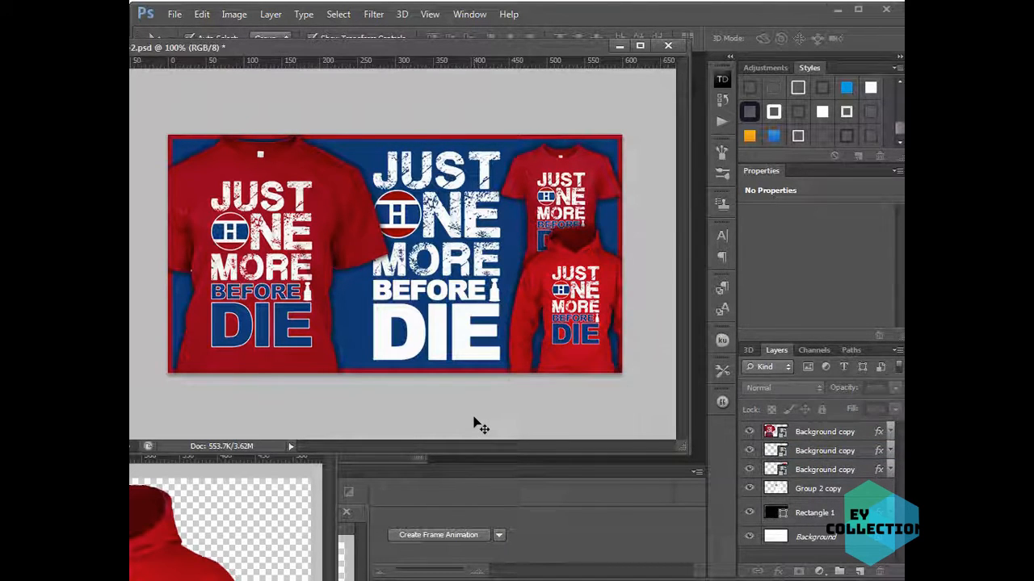
Shift the hoodie left so both sleeves fit inside the banner, and nudge the small T-shirt slightly up
drag(594, 329, 570, 324)
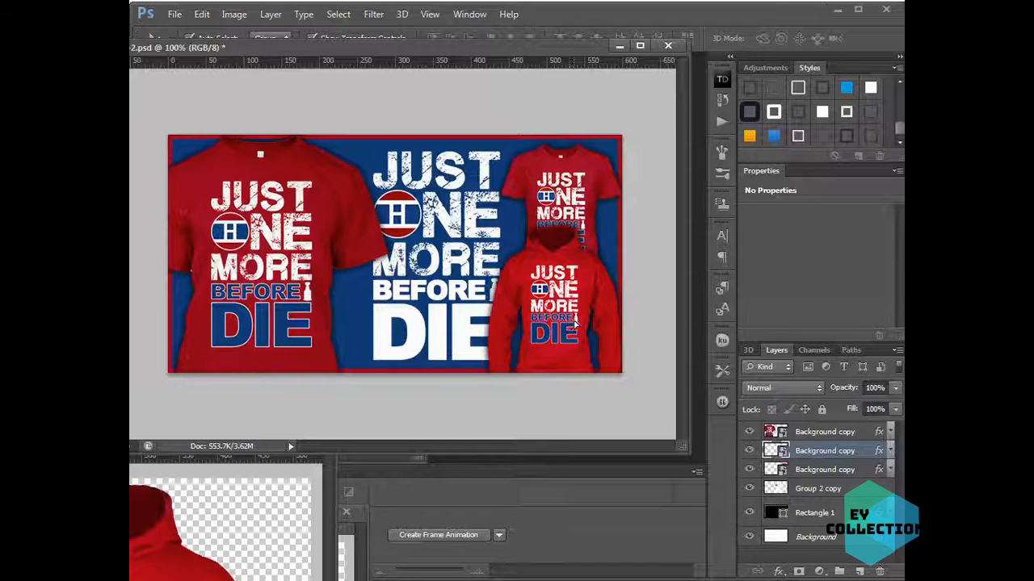
drag(587, 184, 586, 176)
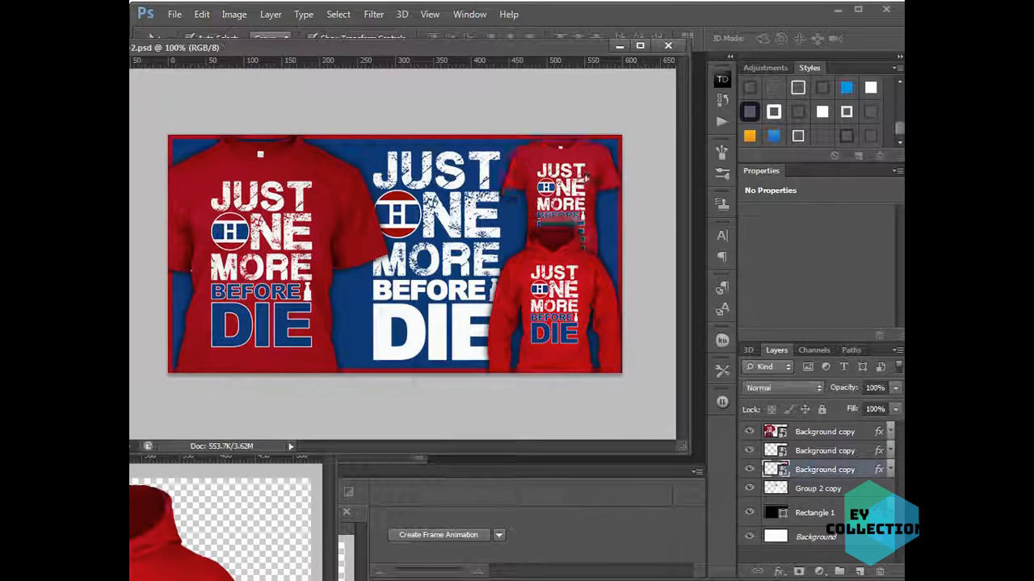
click(668, 327)
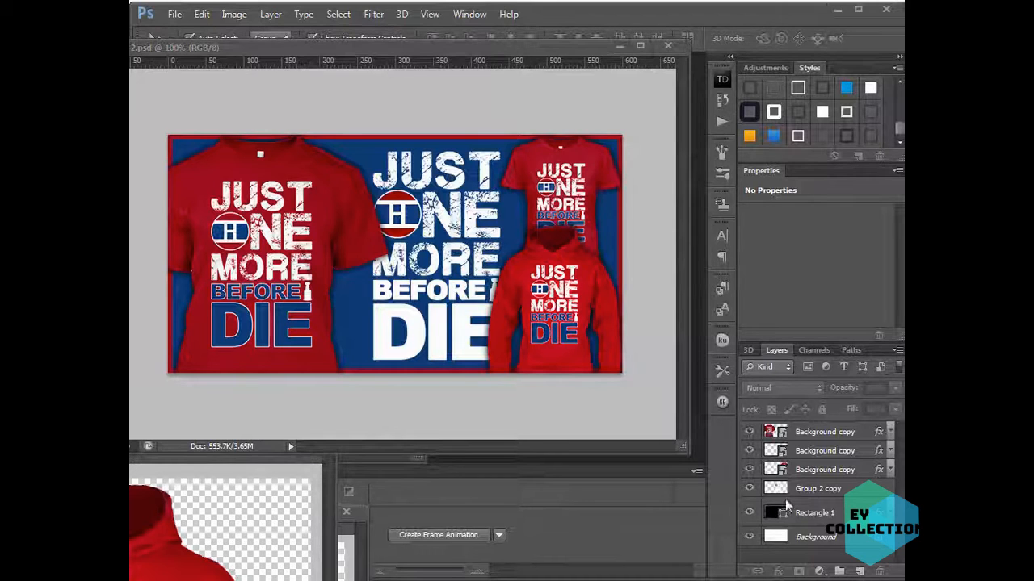
Save the banner under the new name ad-3.psd in the ads folder, in Photoshop format
drag(407, 51, 476, 60)
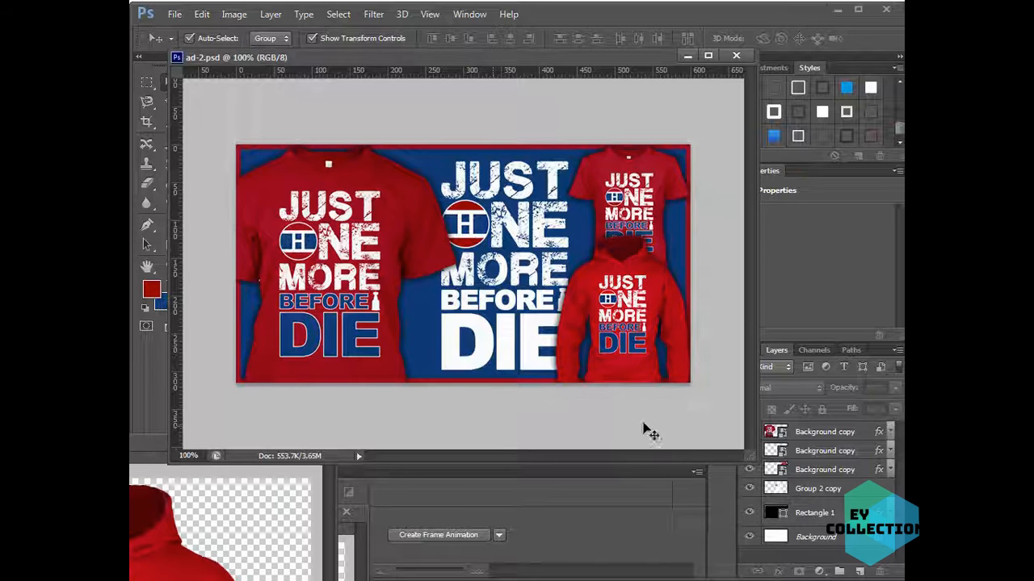
drag(743, 457, 686, 396)
drag(522, 62, 526, 79)
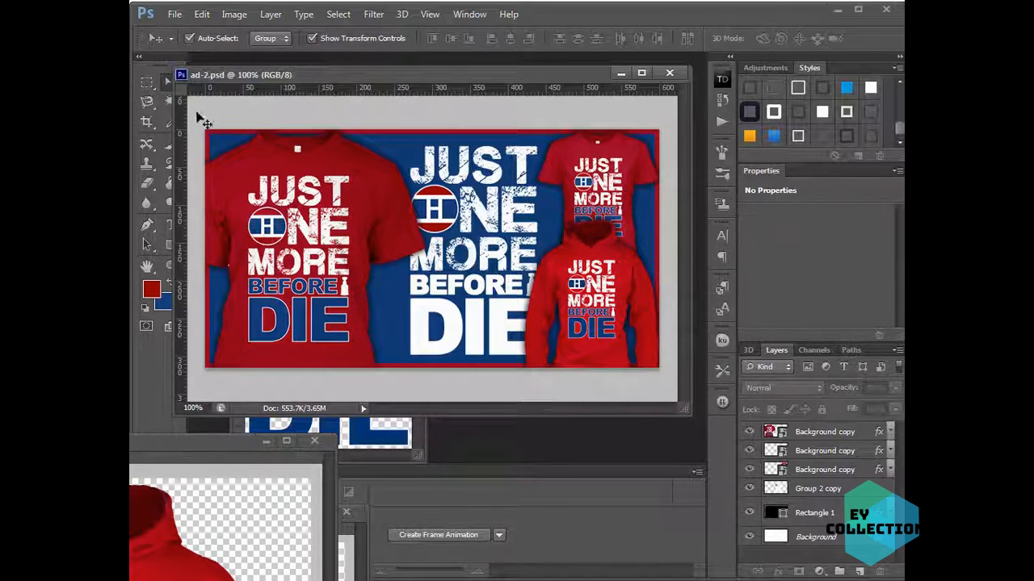
click(172, 14)
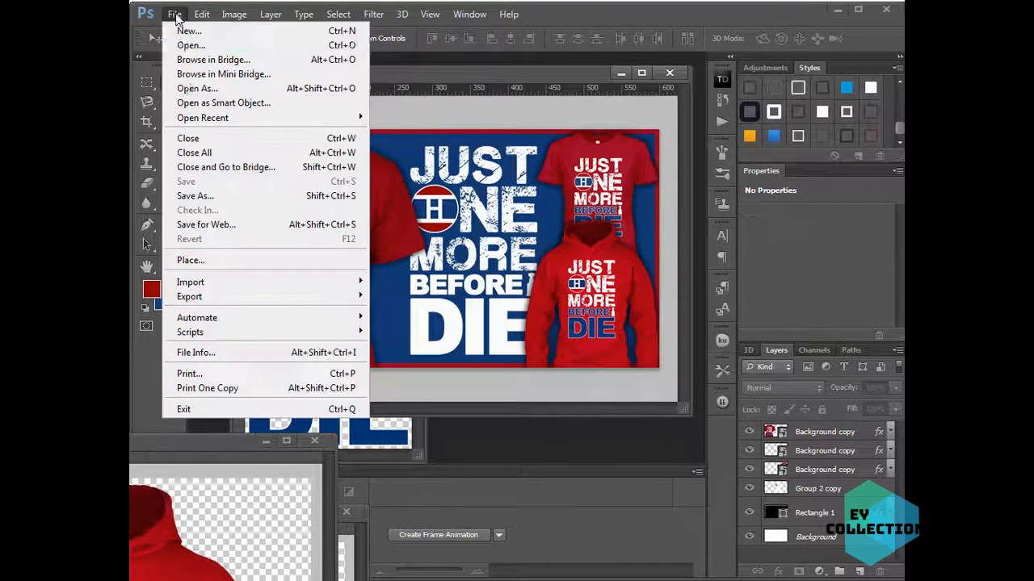
click(206, 199)
click(402, 321)
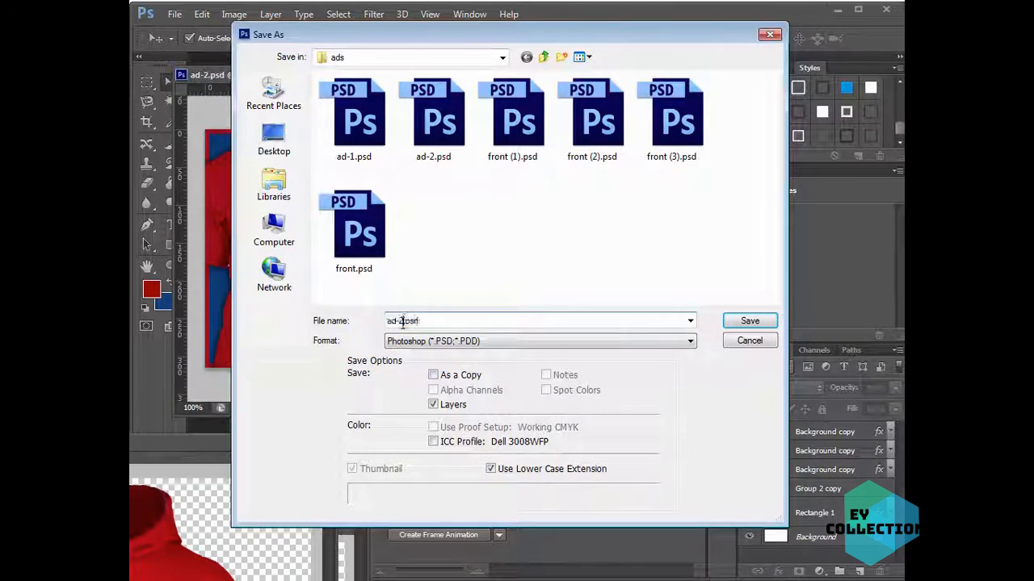
key(BackSpace)
text(3)
key(Return)
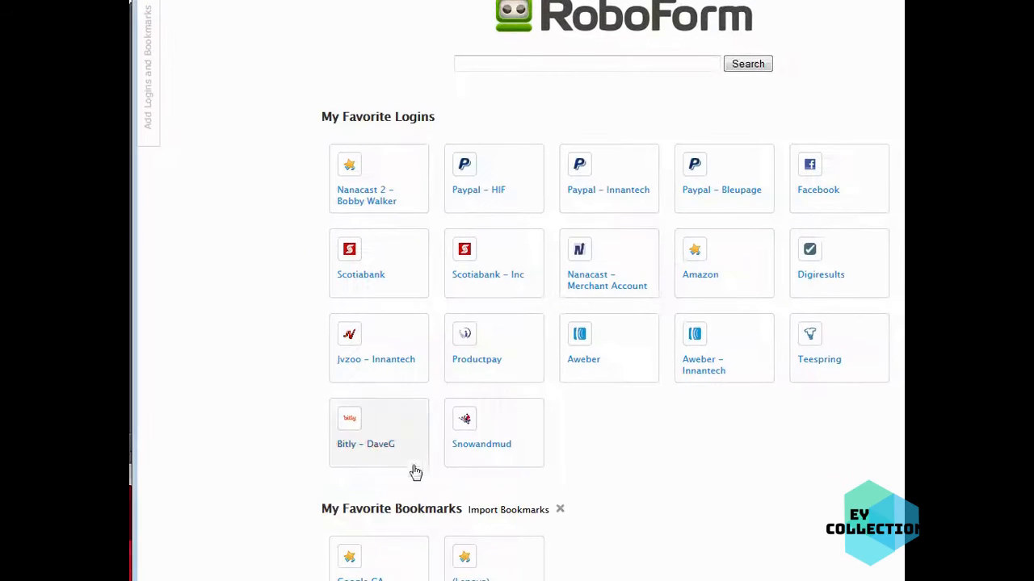
In the web browser, search Google for "montreal canadiens" and show the image results
click(379, 561)
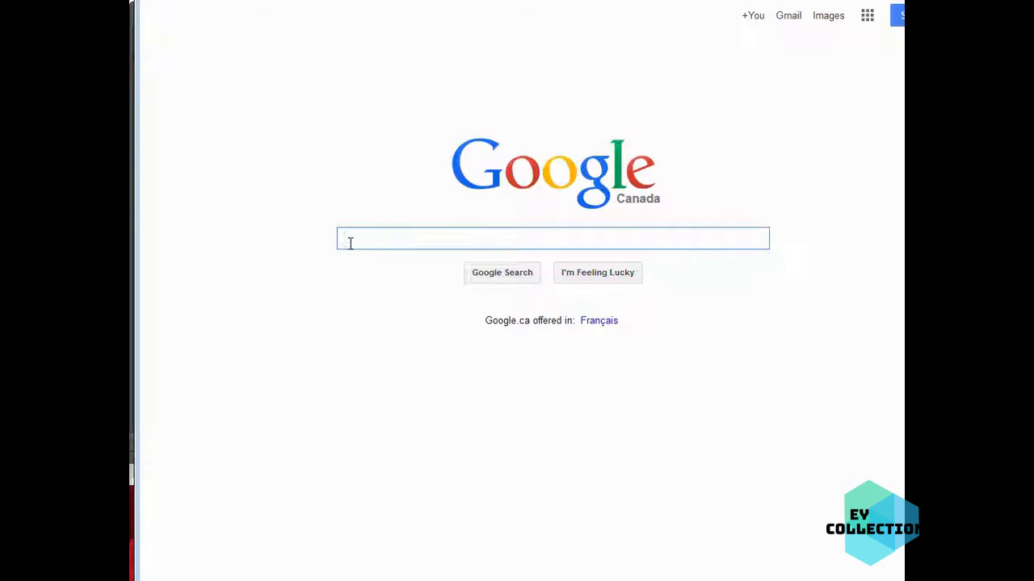
text(montre)
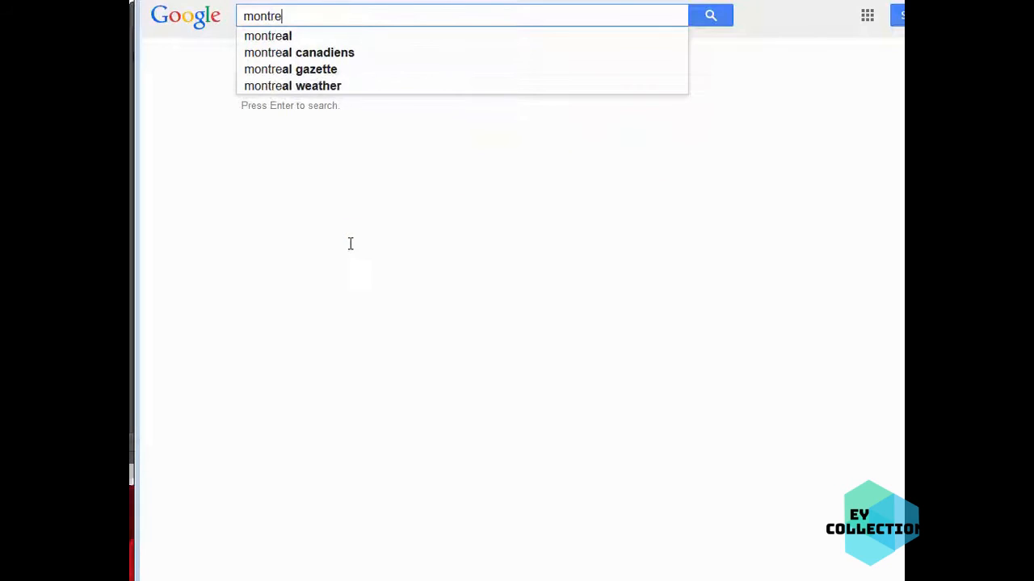
key(Down)
key(Down)
key(Return)
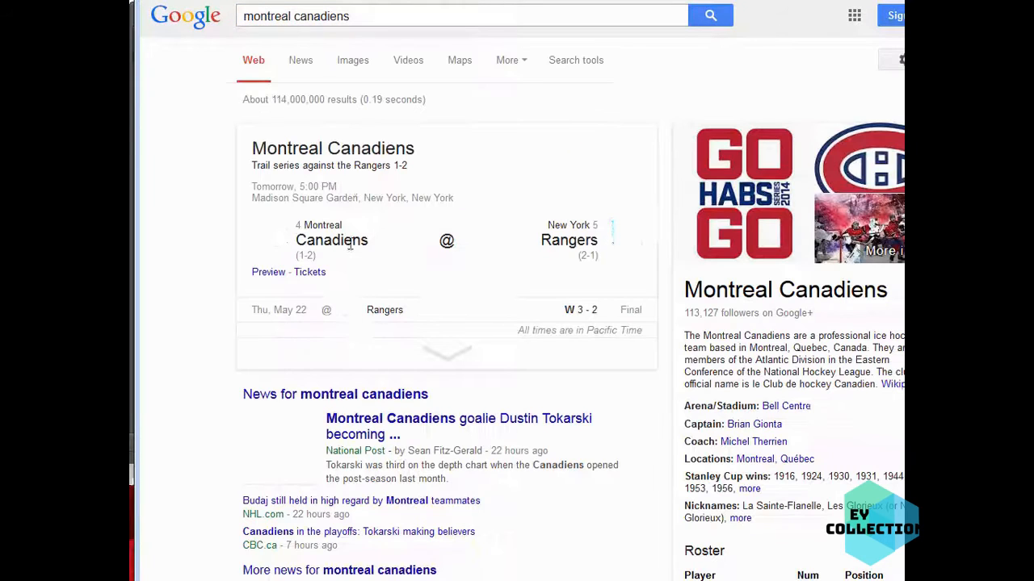
click(352, 62)
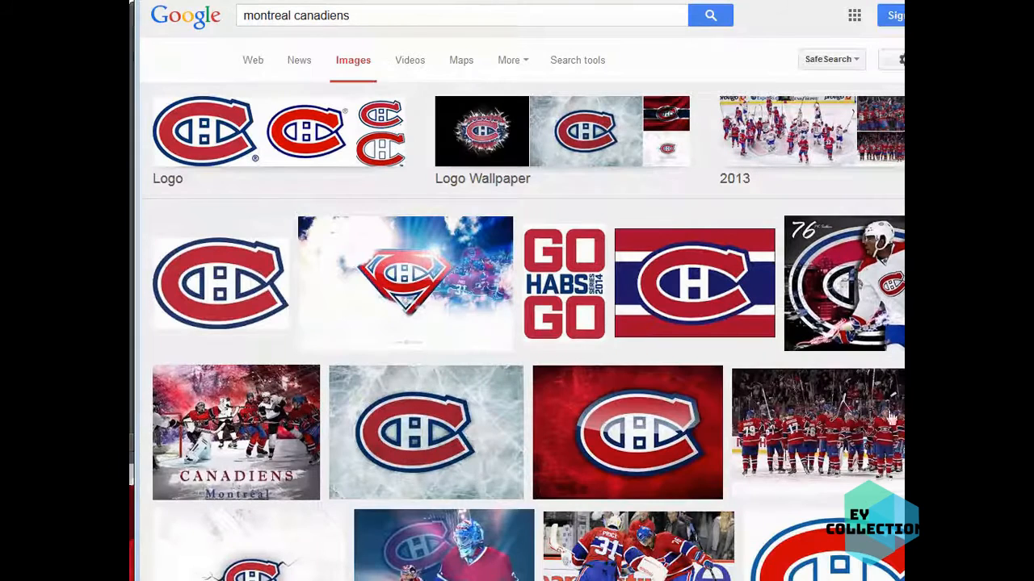
Find the photo of the celebrating Canadiens players in the image results and save it as hkn_senators_canadiens_20140315.jpg in the ads folder
scroll(777, 458, down, 2)
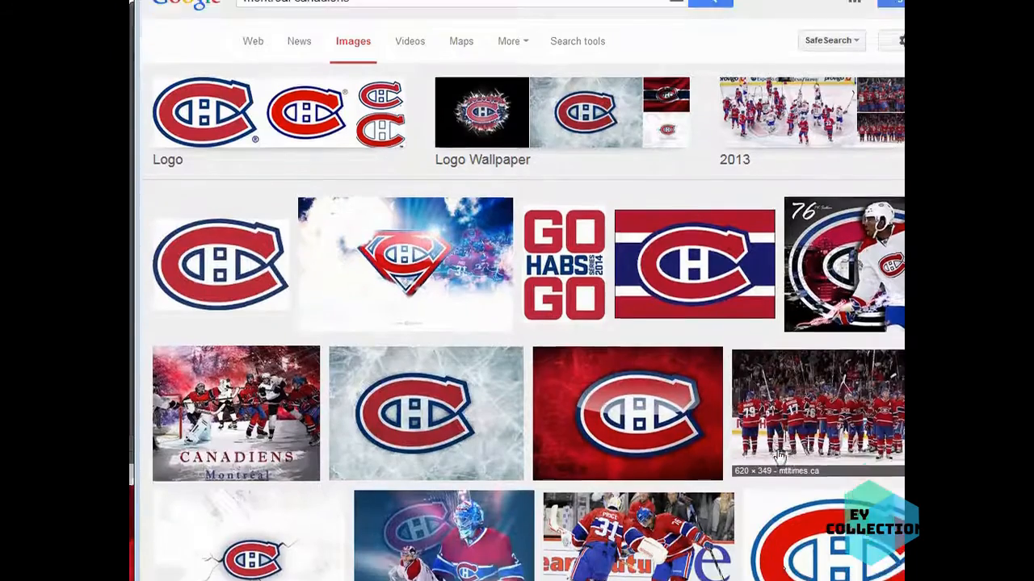
scroll(776, 457, down, 3)
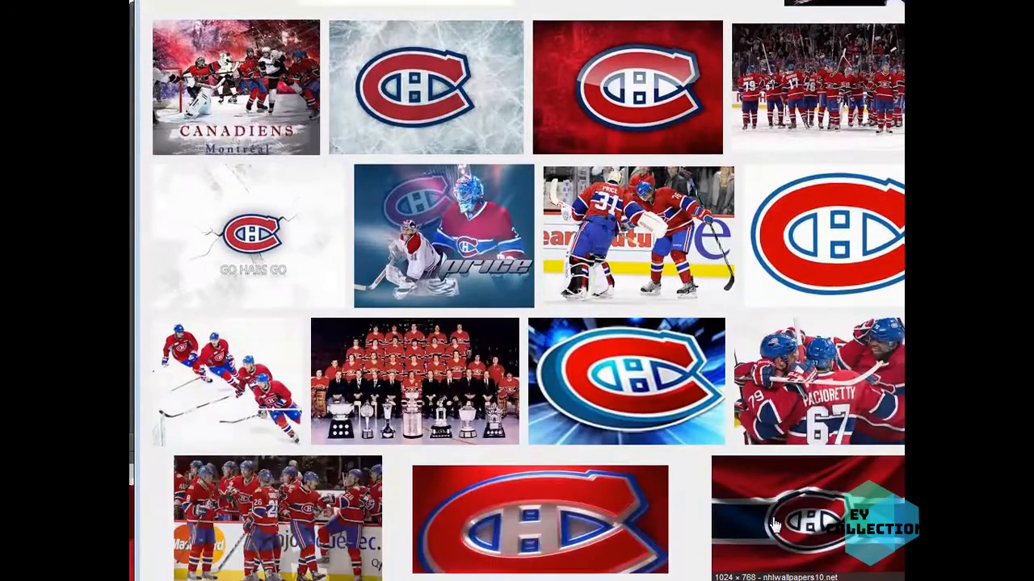
scroll(774, 526, down, 1)
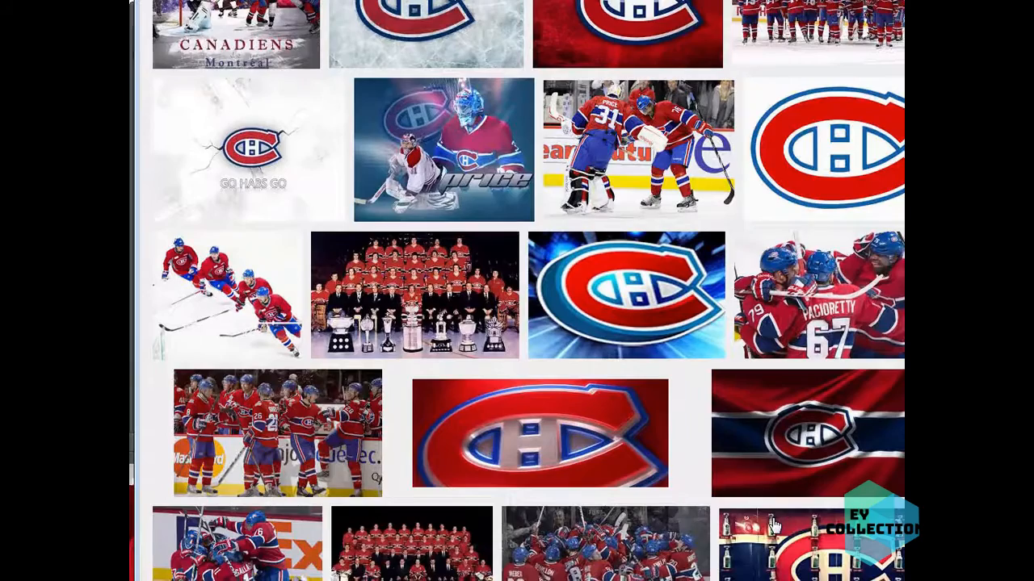
scroll(773, 525, down, 2)
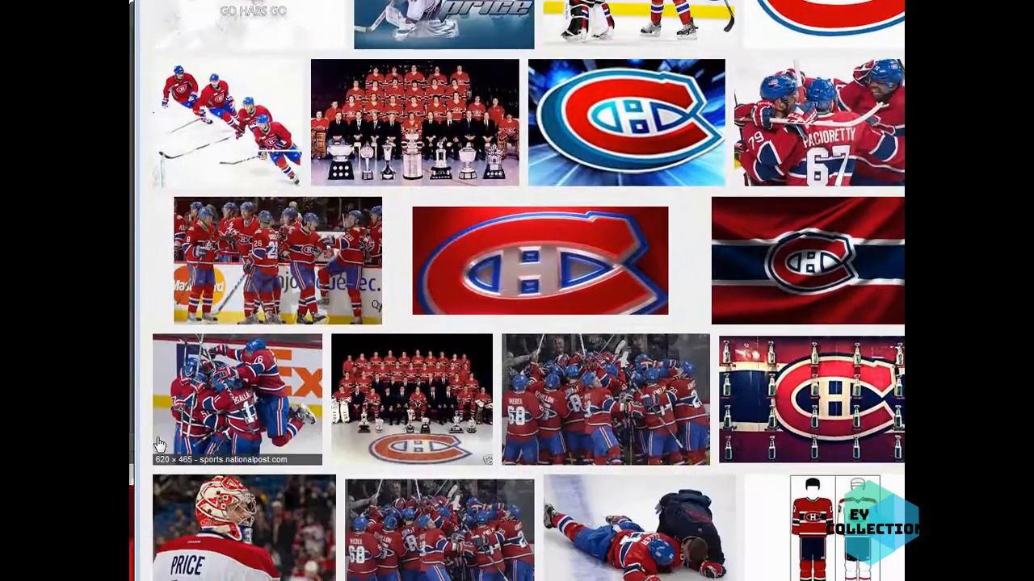
click(199, 397)
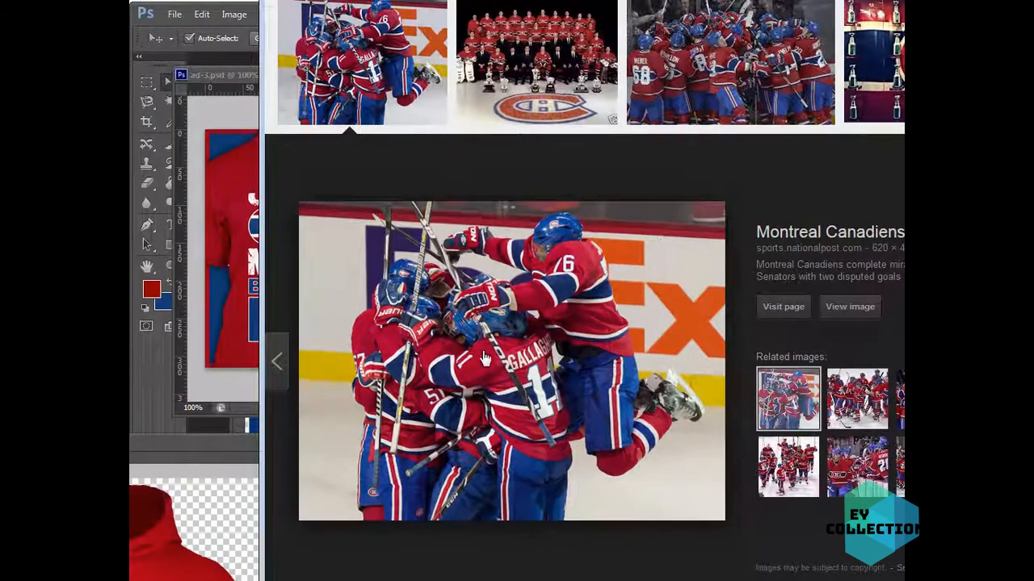
right_click(490, 343)
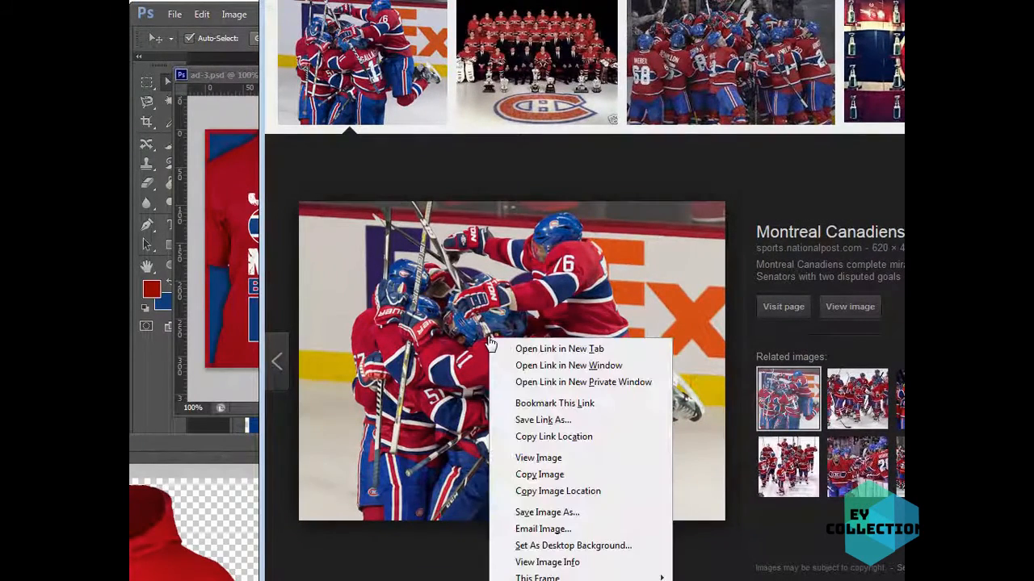
click(546, 512)
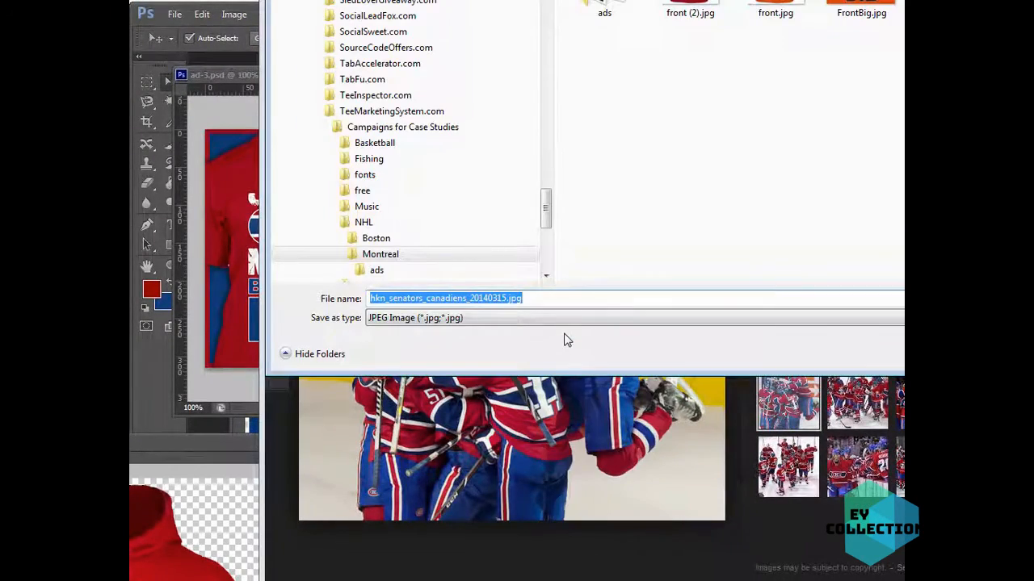
double_click(606, 8)
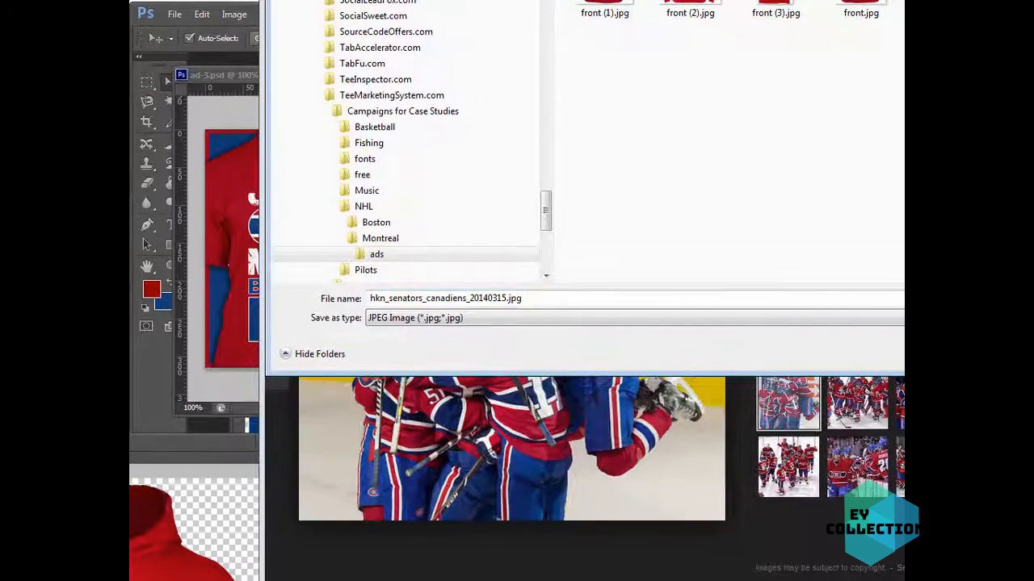
key(Return)
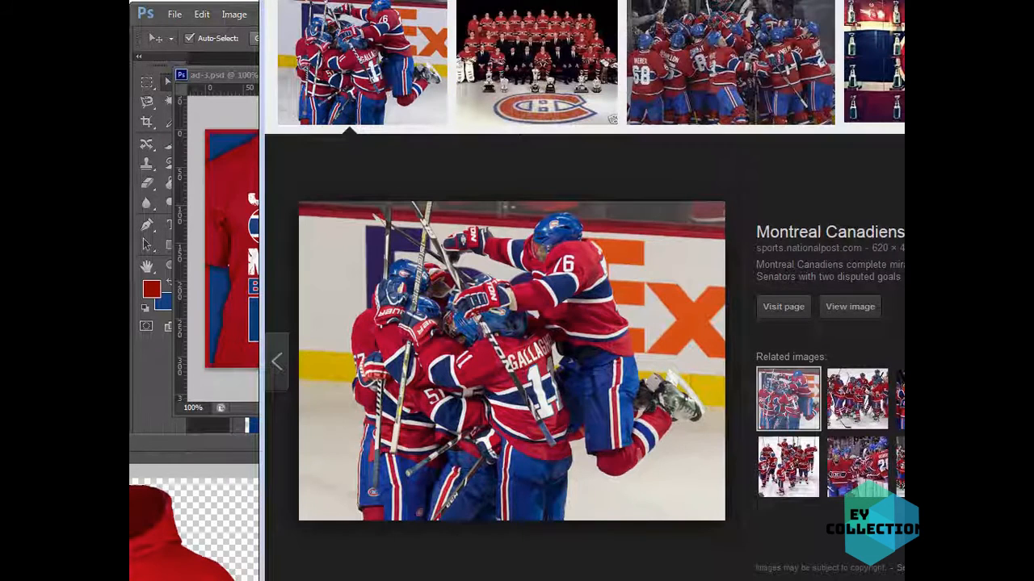
Filter the Montreal Canadiens image results by usage rights to those labeled for noncommercial reuse with modification
drag(581, 2, 607, 11)
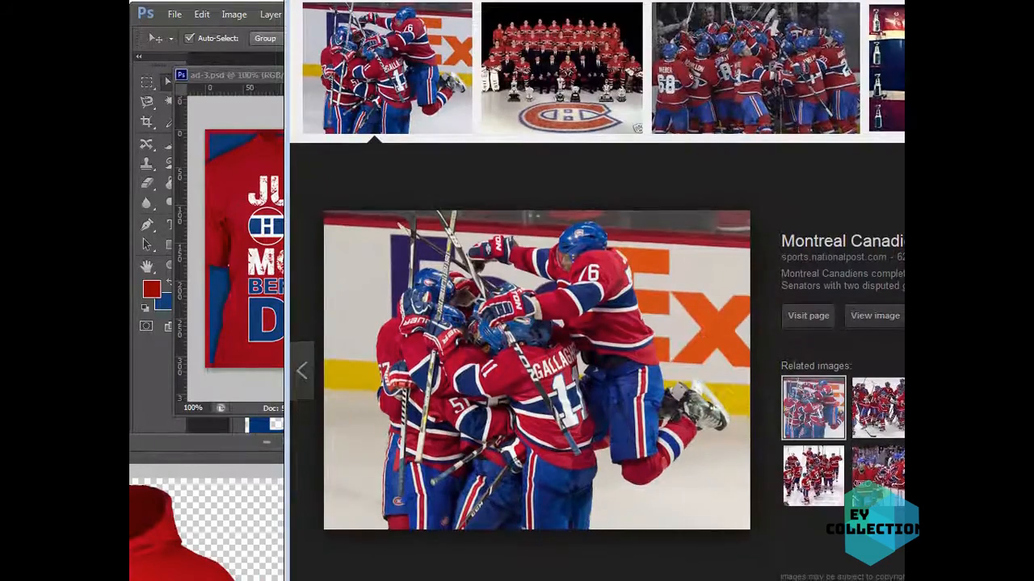
drag(900, 17, 836, 1)
scroll(566, 291, up, 10)
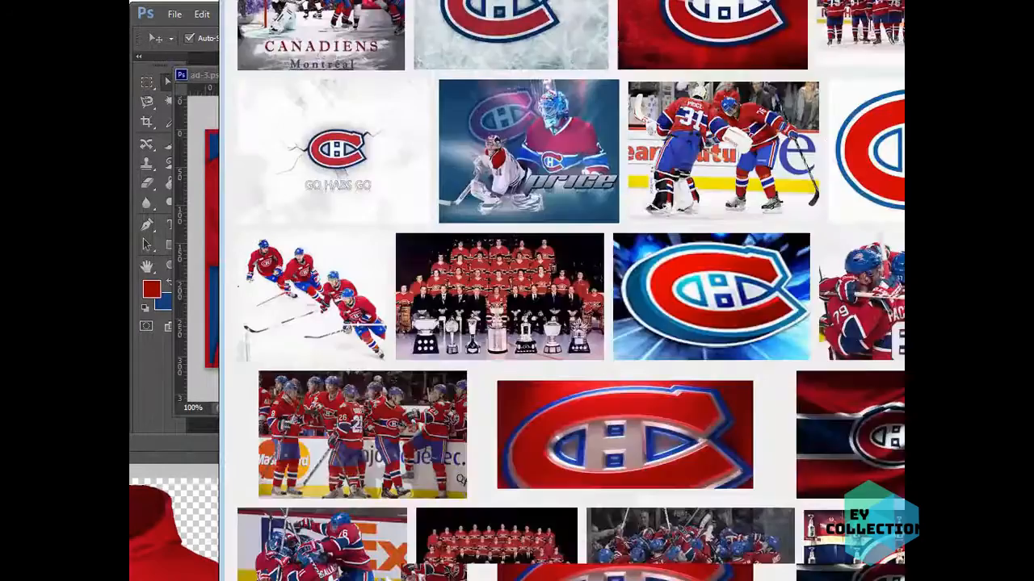
drag(759, 0, 700, 3)
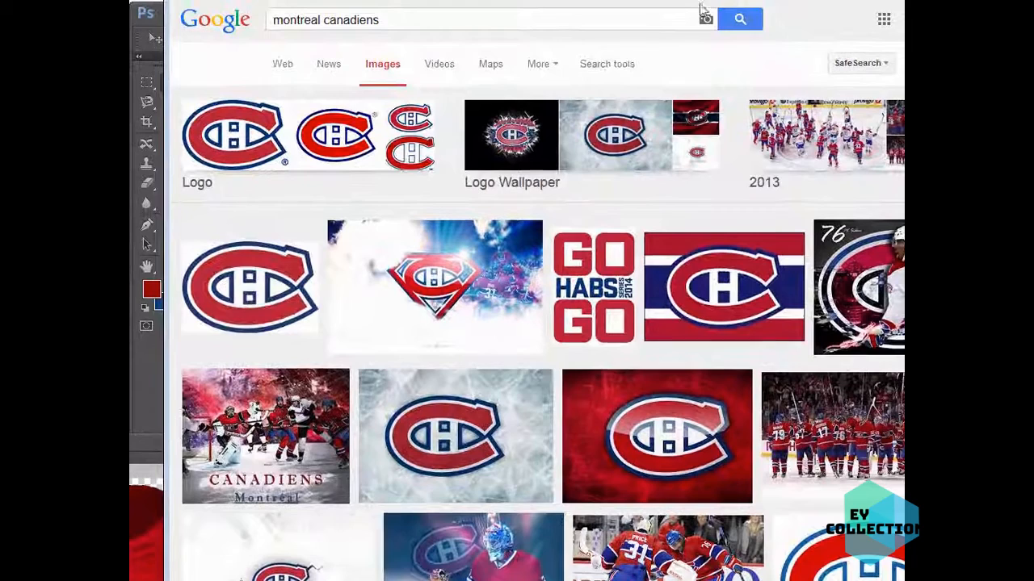
click(607, 64)
click(607, 104)
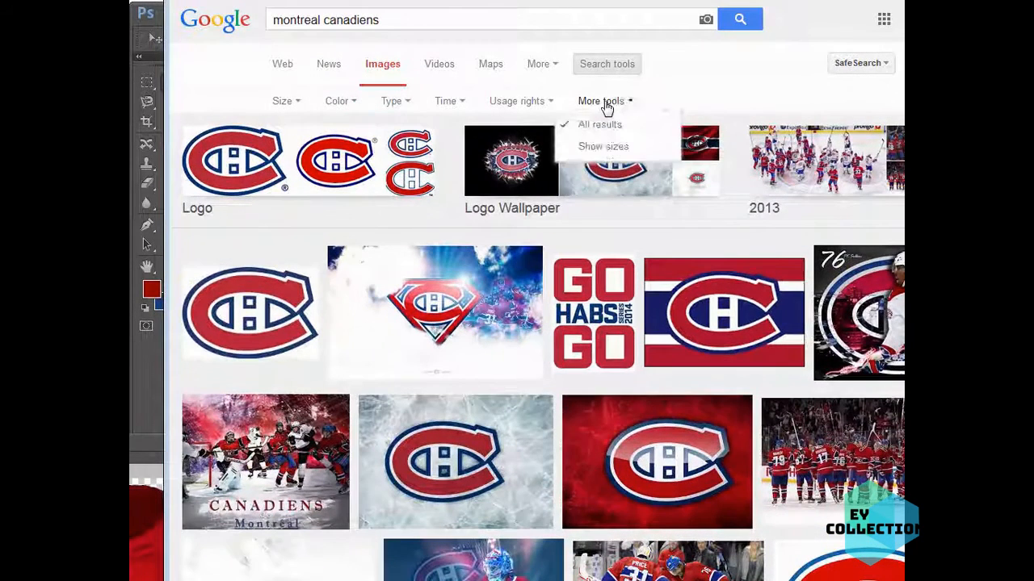
click(535, 103)
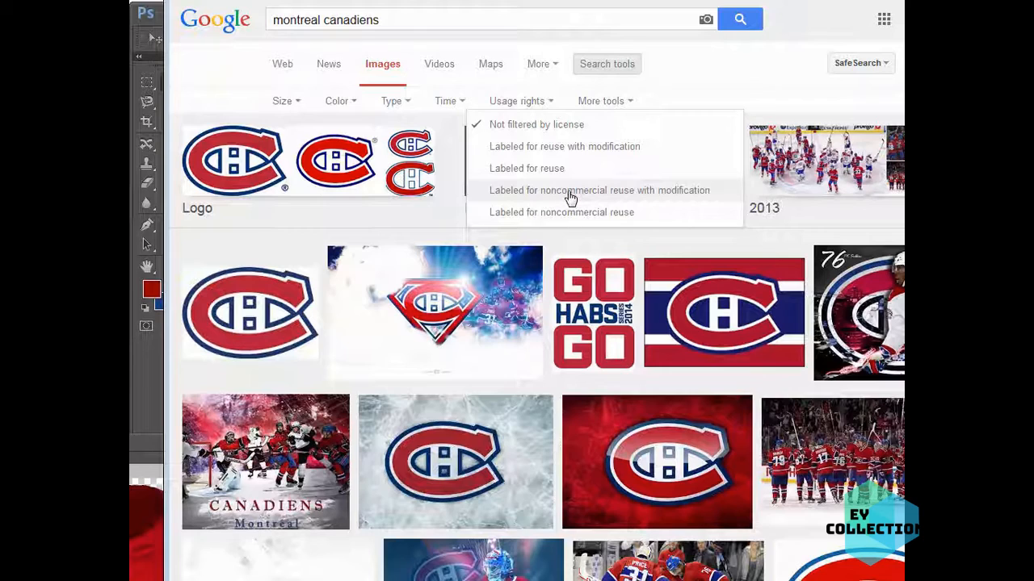
click(570, 191)
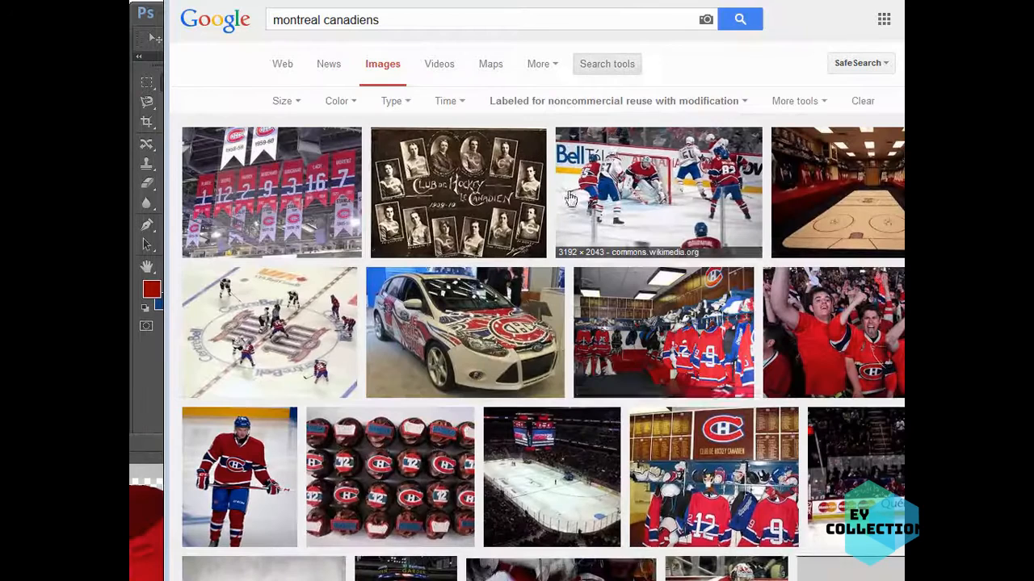
Look through the license-filtered images for usable Canadiens pictures and preview the 1909-10 Club de Hockey Le Canadien photo
scroll(749, 509, down, 5)
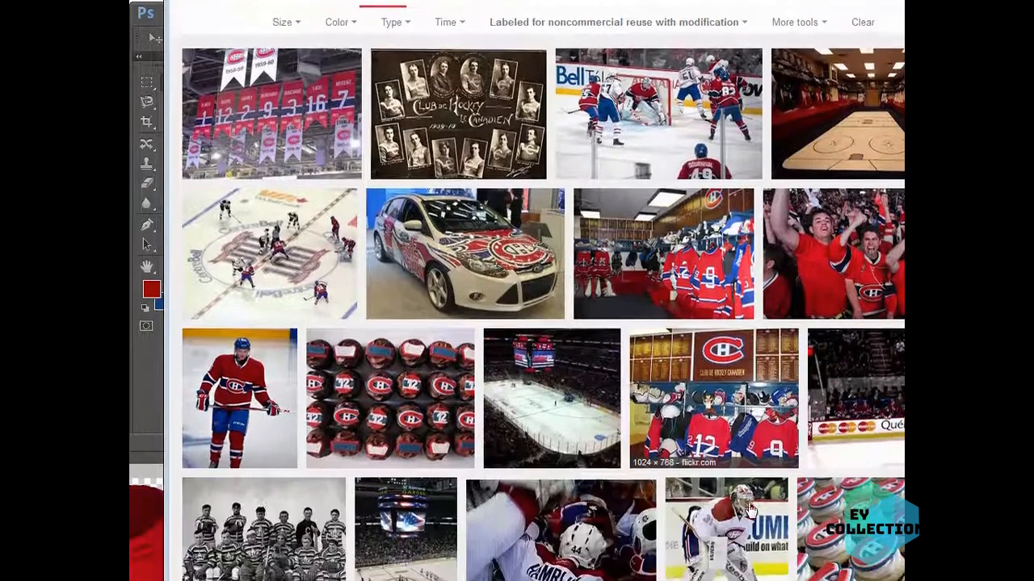
scroll(749, 509, down, 10)
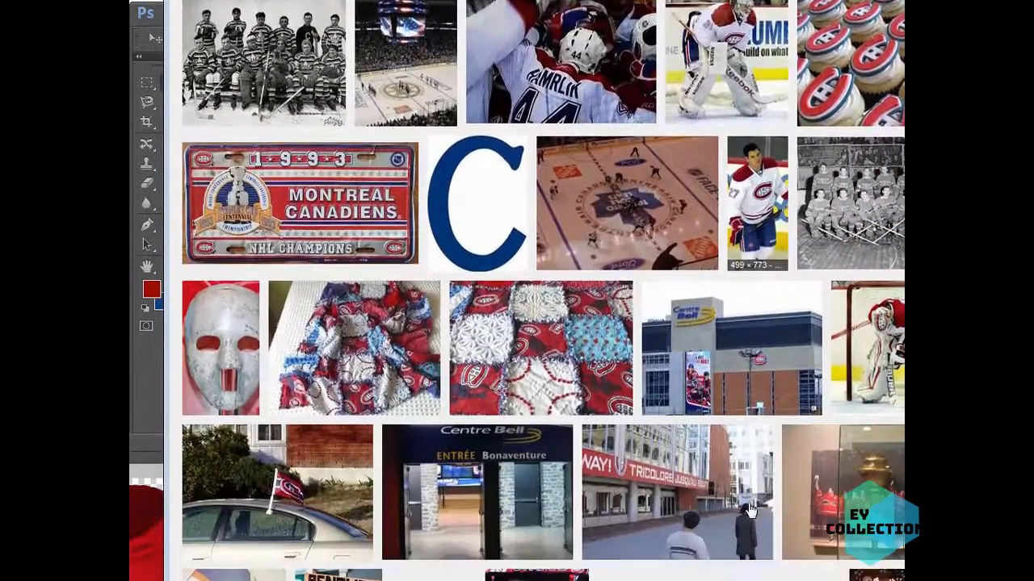
scroll(750, 510, down, 3)
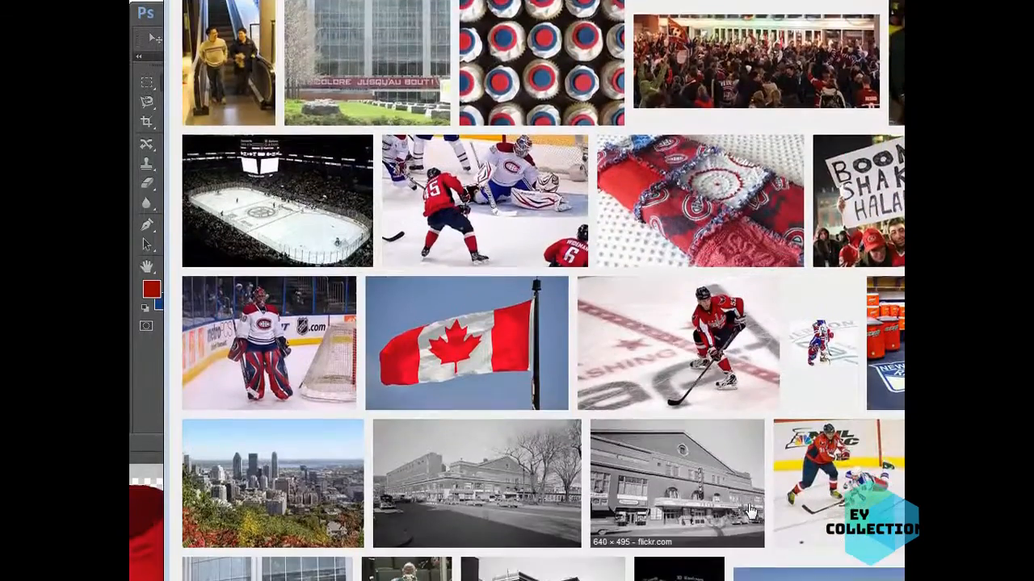
scroll(749, 511, down, 5)
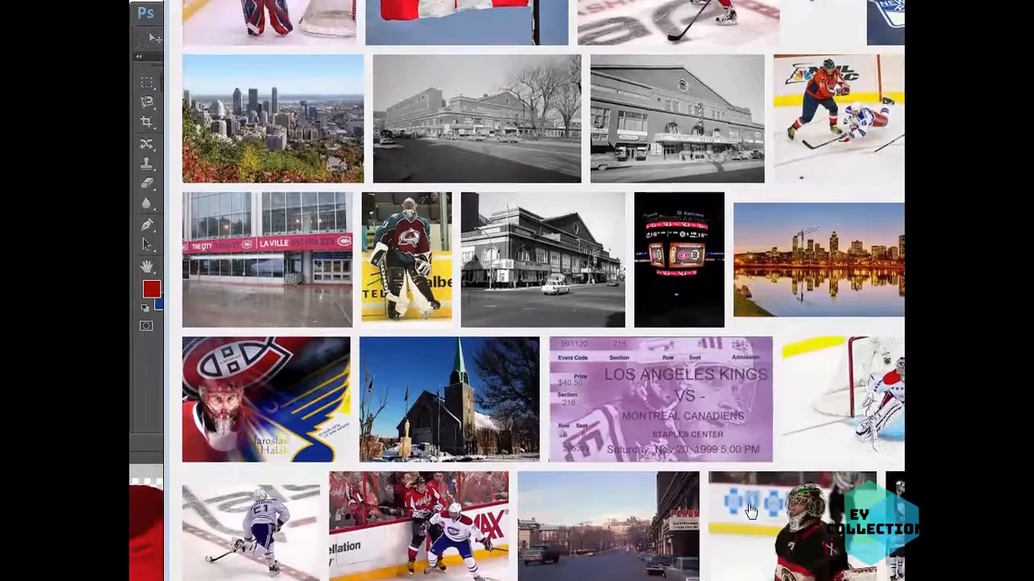
scroll(749, 510, down, 8)
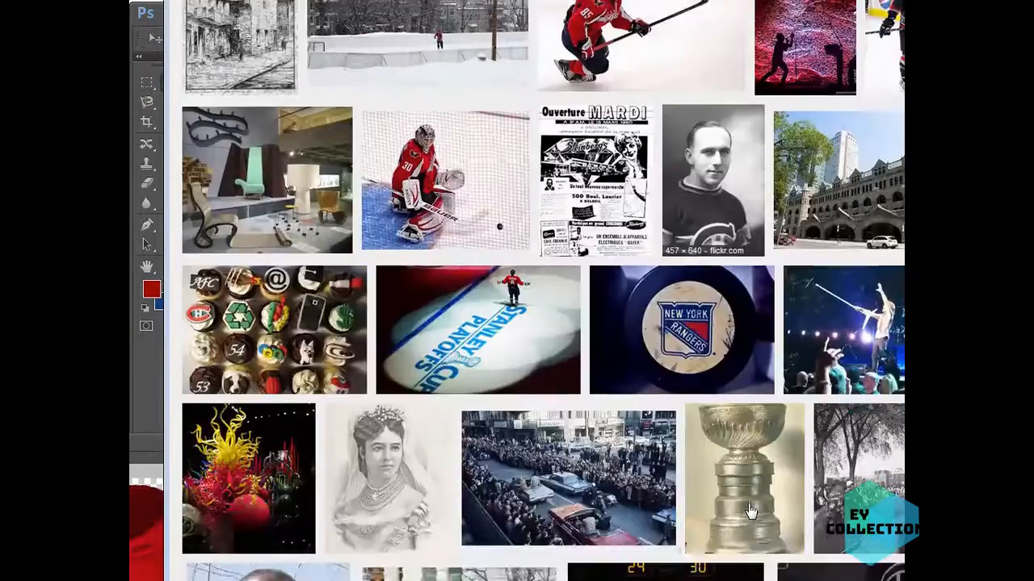
scroll(750, 510, up, 20)
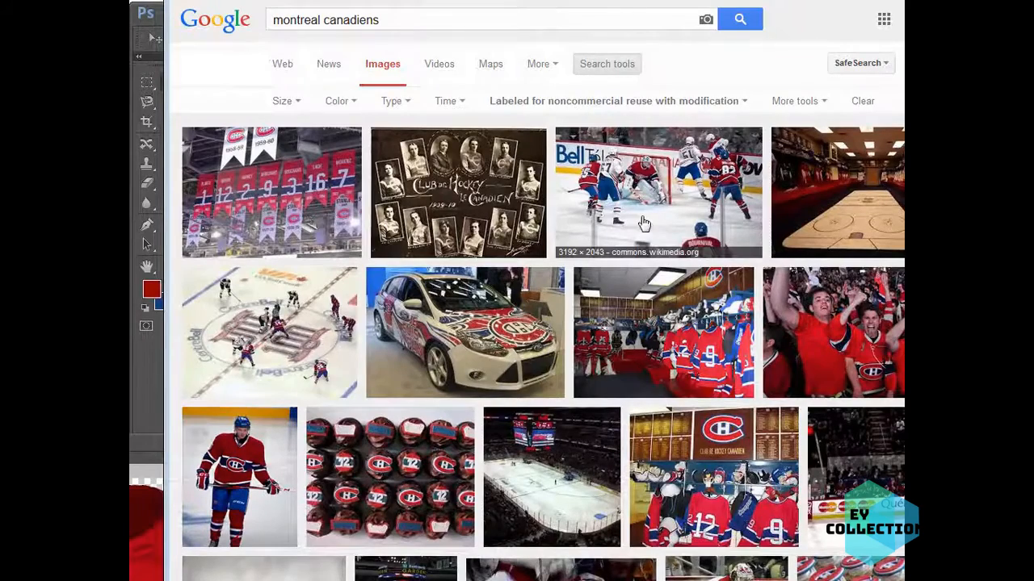
drag(638, 1, 634, 29)
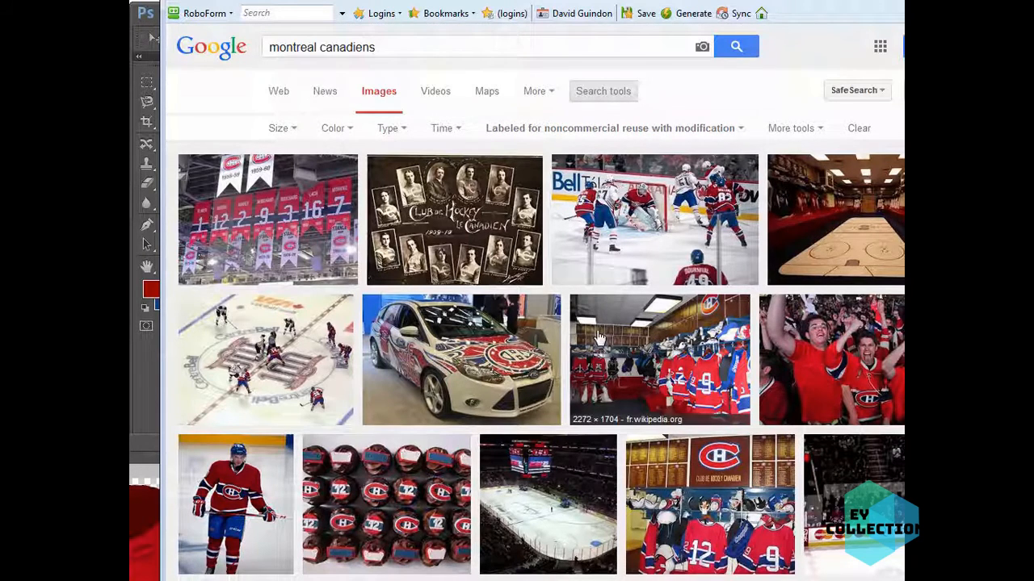
click(523, 228)
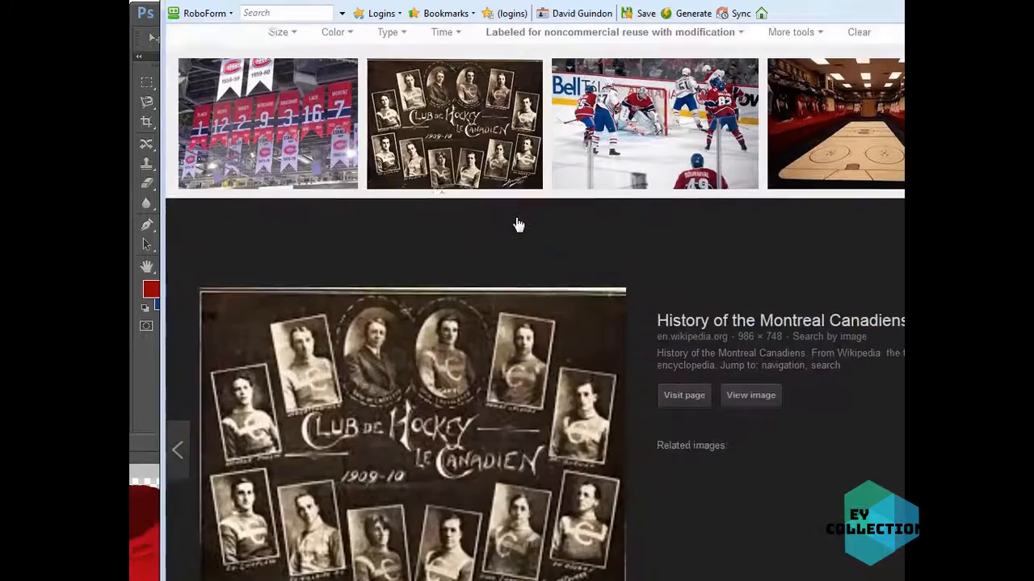
click(467, 127)
scroll(797, 561, up, 2)
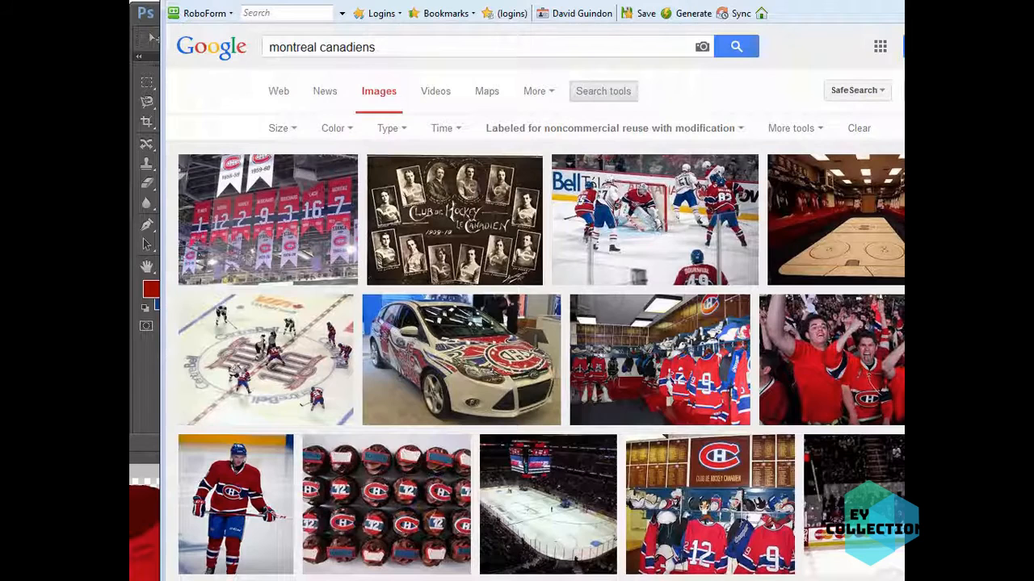
Switch to Photoshop and open the saved hkn_senators_canadiens_20140315 photo, discarding its embedded color profile
key(alt+Tab)
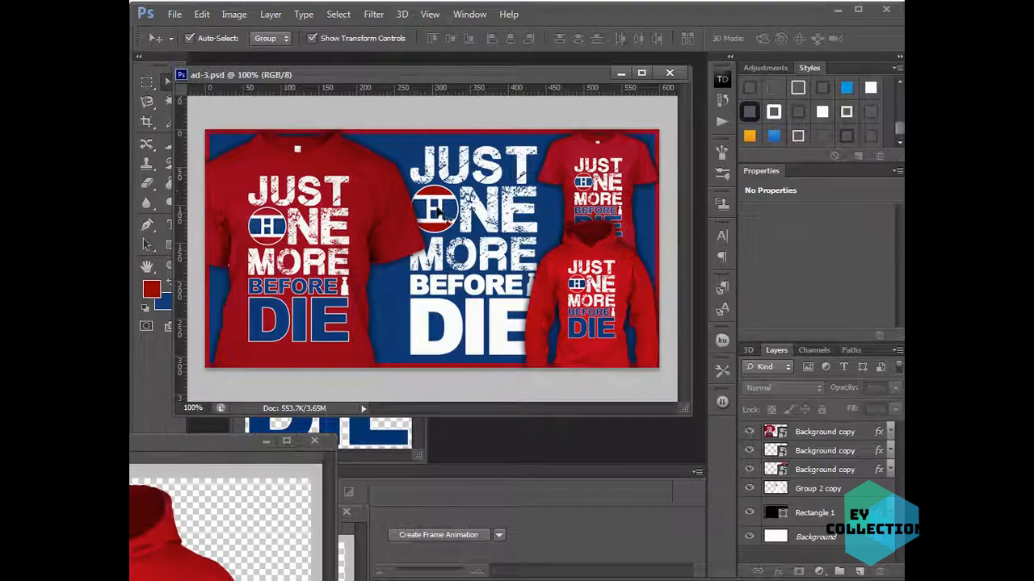
click(174, 14)
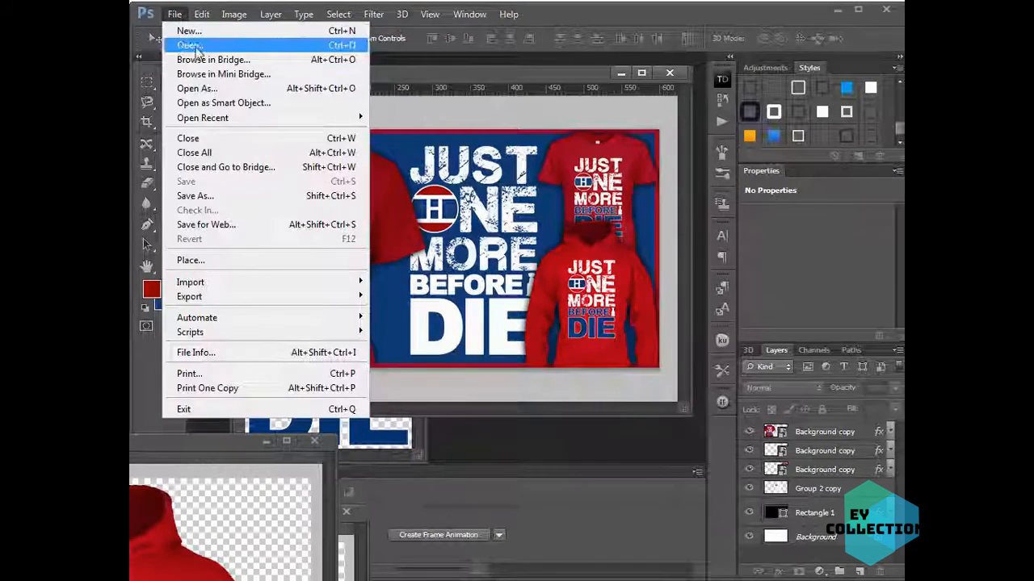
click(191, 45)
double_click(438, 347)
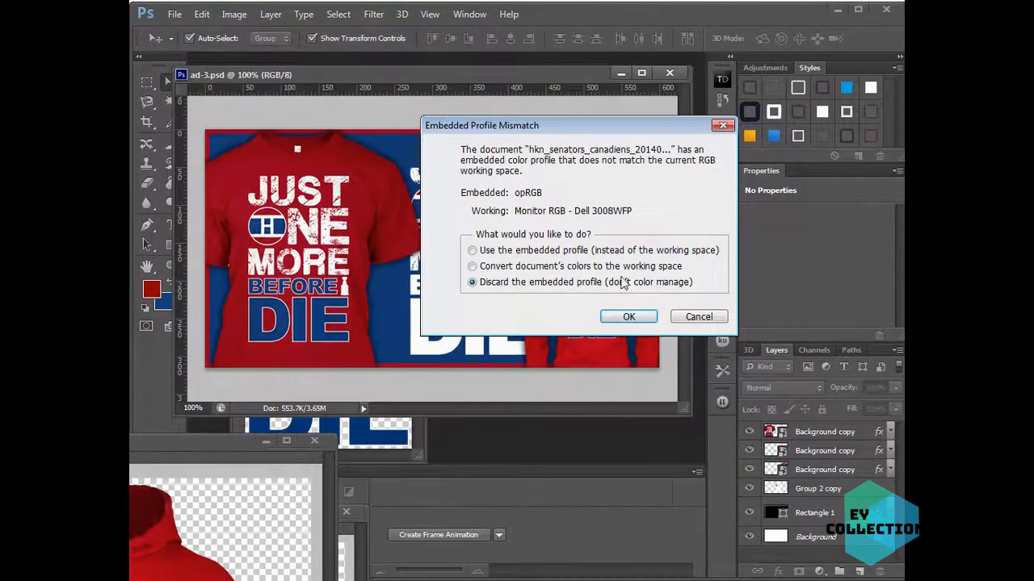
click(629, 317)
Bring the players' photo into the ad-3.psd banner as a new layer and close the photo's own document
drag(540, 347, 511, 160)
drag(528, 206, 452, 311)
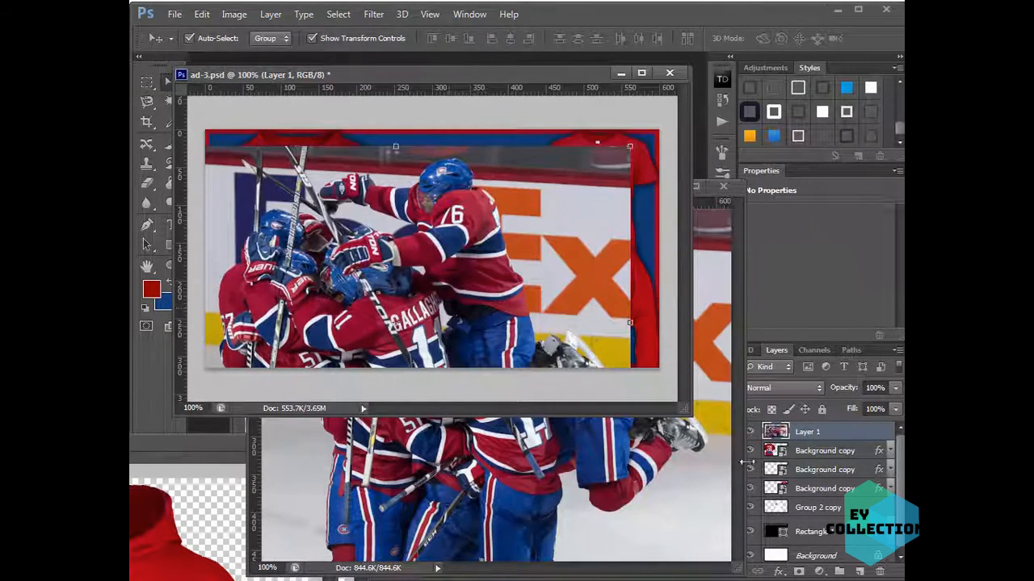
click(699, 193)
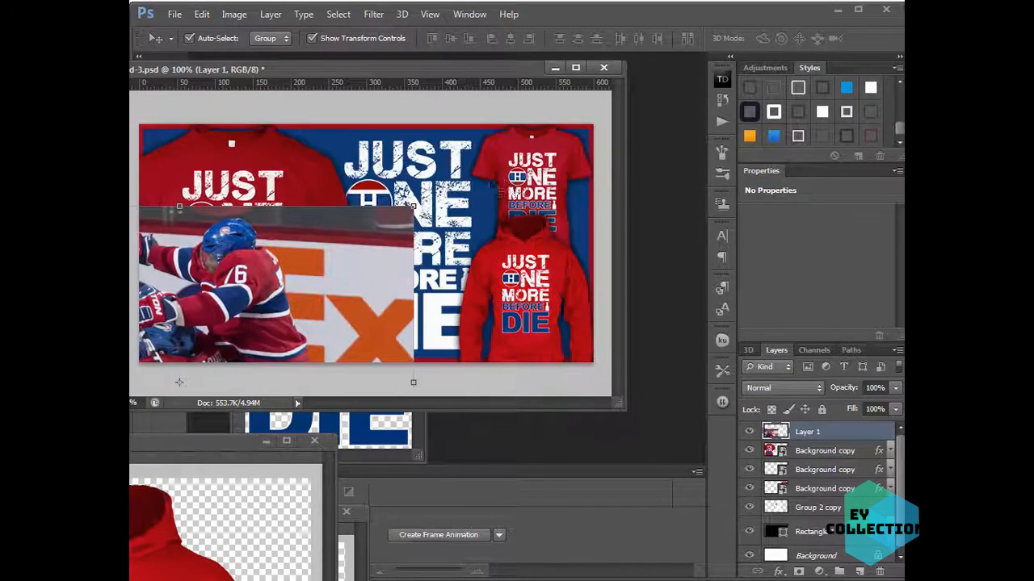
Hide the small T-shirt, the hoodie and the large white slogan layers in the banner
click(546, 185)
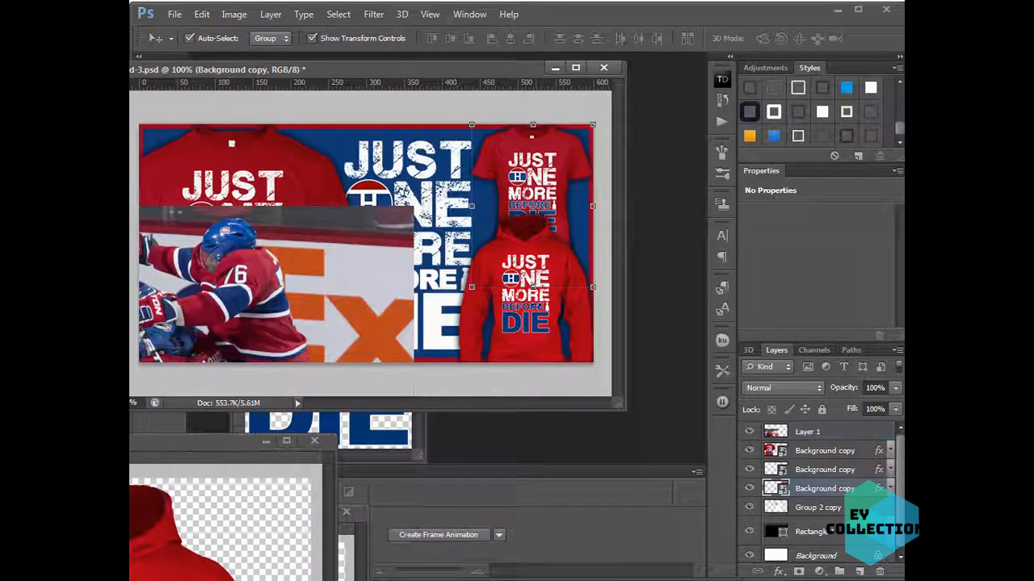
click(749, 488)
click(557, 323)
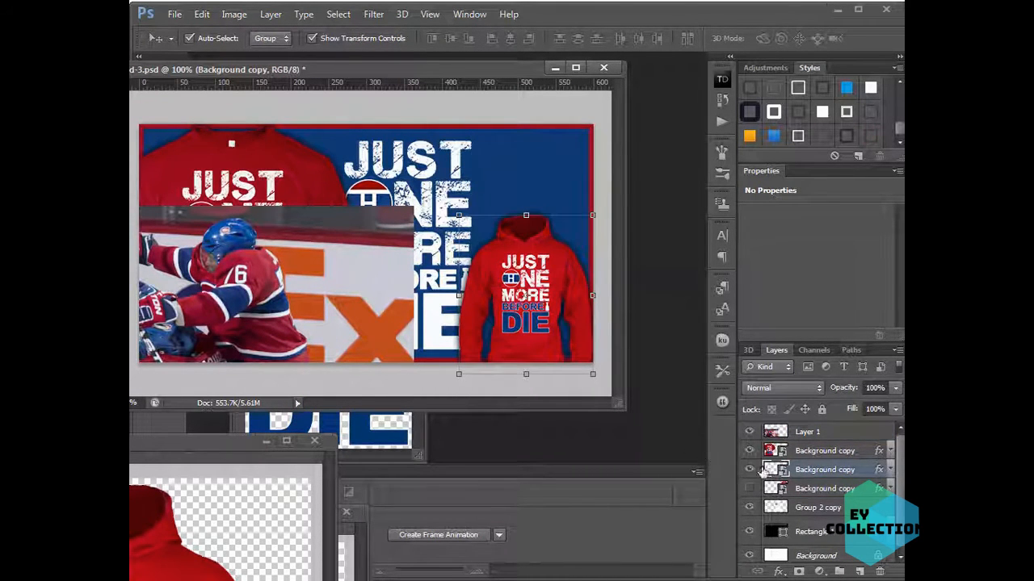
click(749, 470)
click(443, 191)
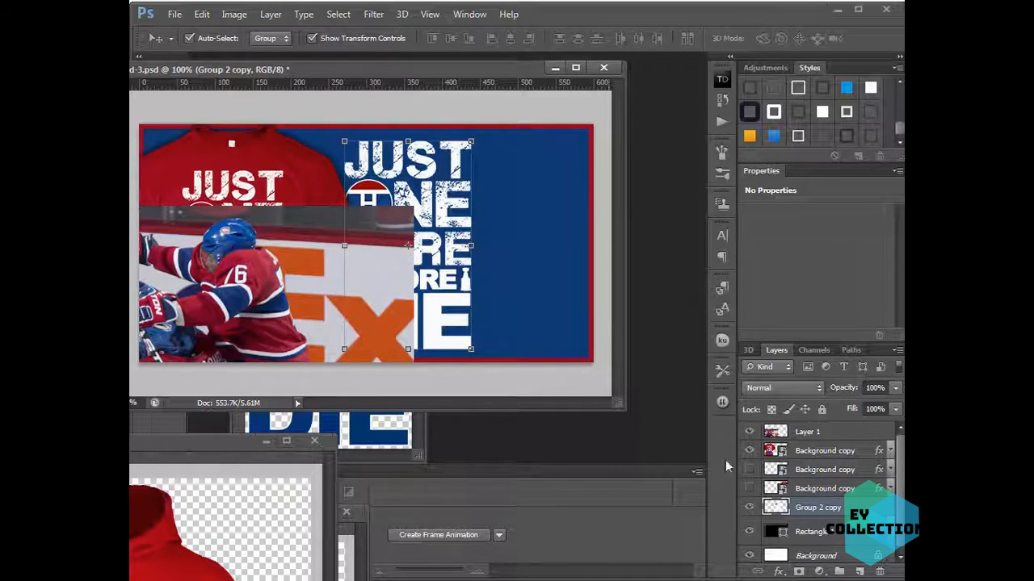
click(748, 509)
Move the players' photo over most of the banner and place its layer directly beneath the large T-shirt
drag(284, 306, 447, 234)
drag(807, 433, 826, 459)
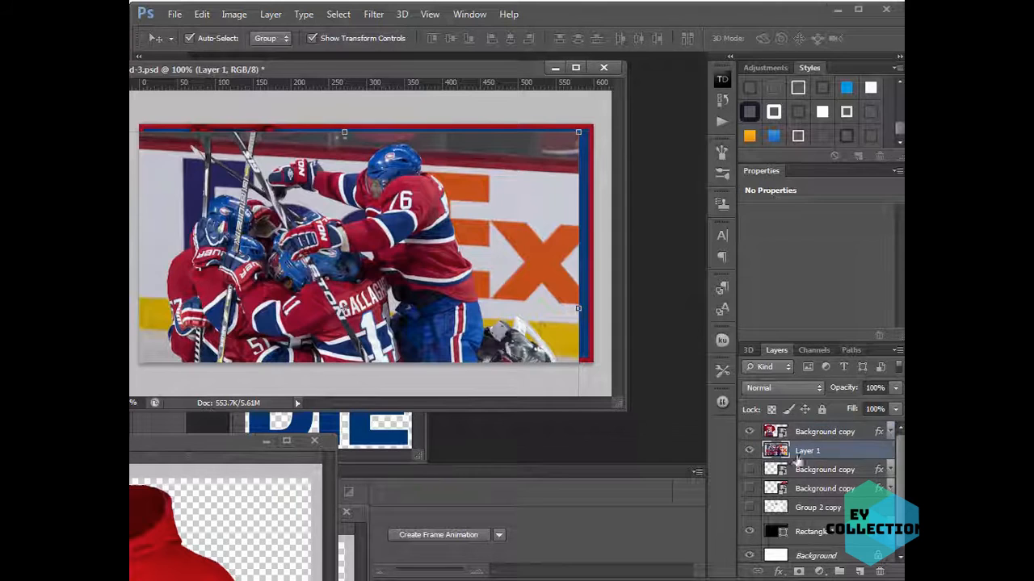
drag(412, 293, 420, 265)
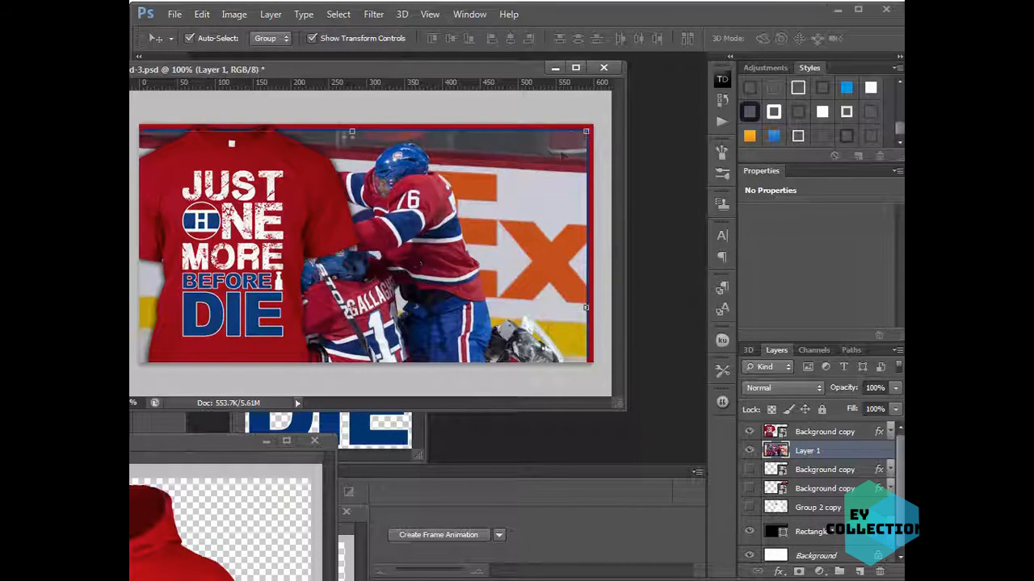
Convert the players' photo layer to a smart object and scale it down to about 61%, inside the banner's border
right_click(833, 454)
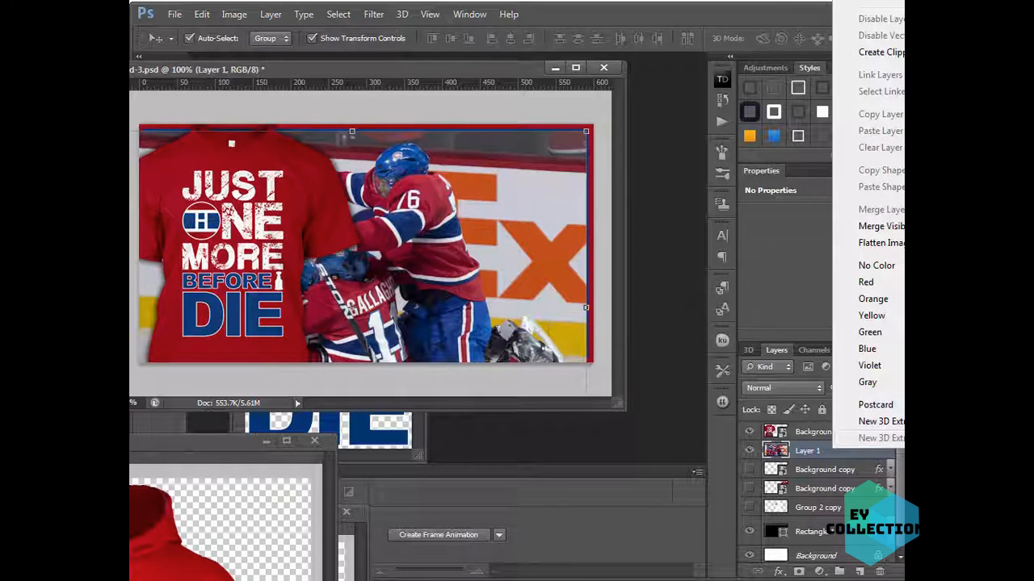
click(884, 1)
drag(586, 131, 550, 148)
drag(507, 238, 527, 243)
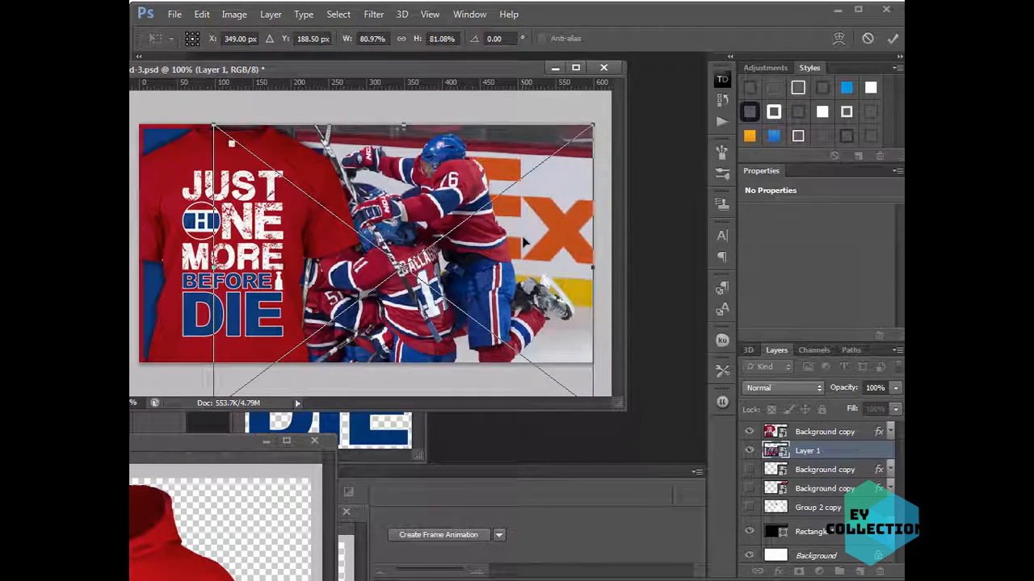
drag(213, 123, 308, 195)
drag(558, 308, 553, 244)
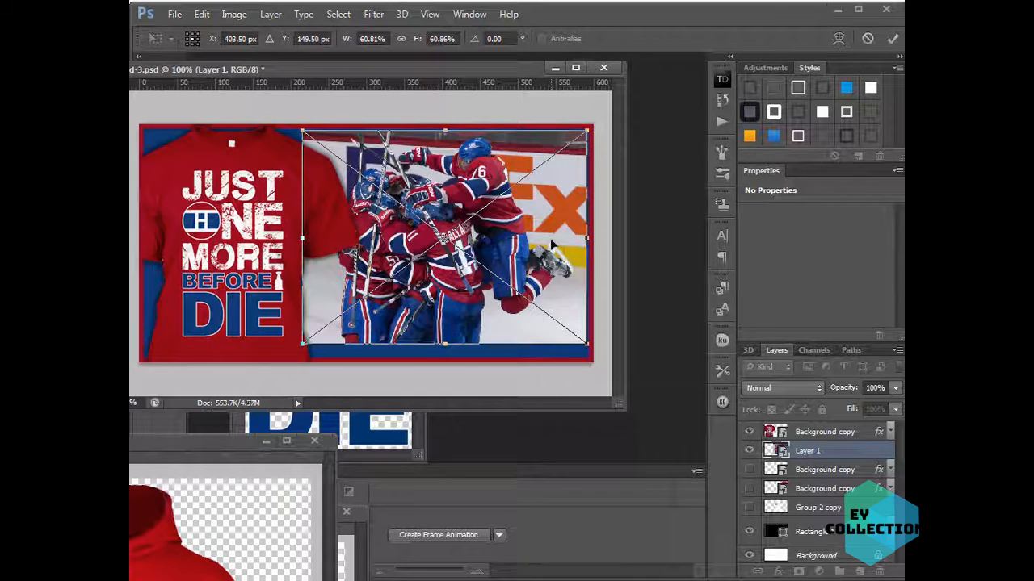
Align the players' photo with the border's upper right corner and enlarge it to about 65% to fill the banner's height
key(Right)
key(Right)
key(Up)
key(Up)
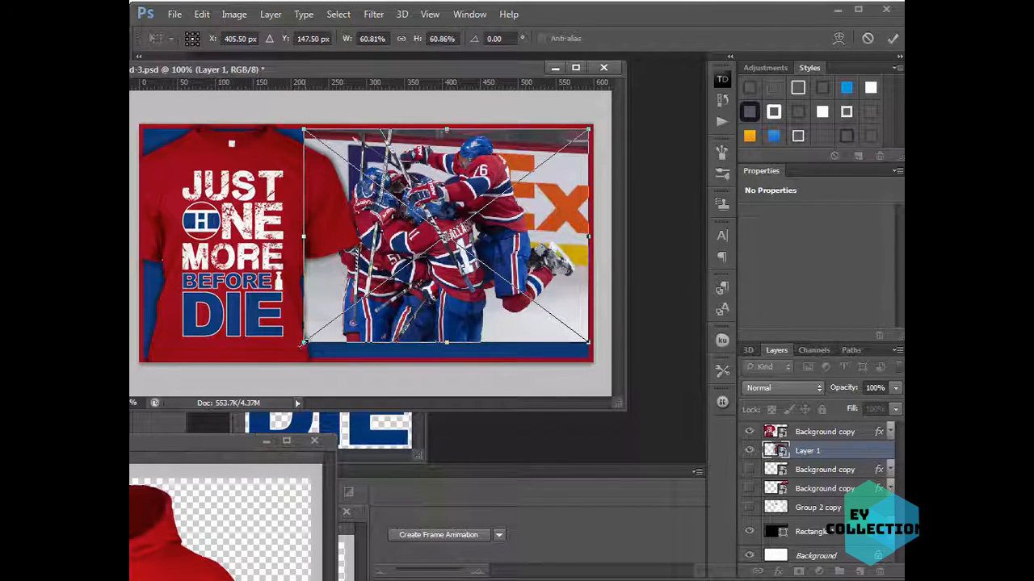
drag(304, 343, 282, 361)
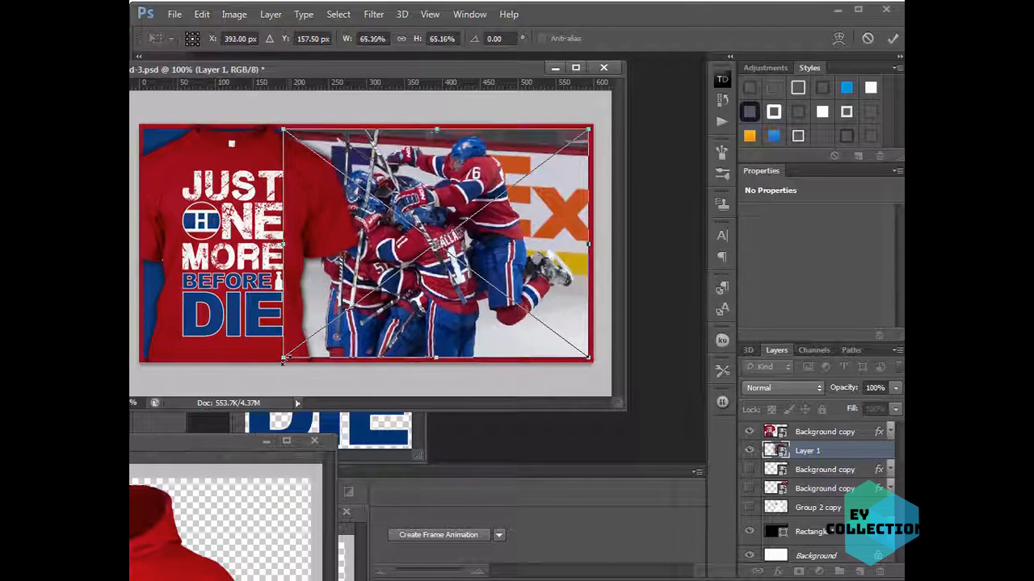
key(Return)
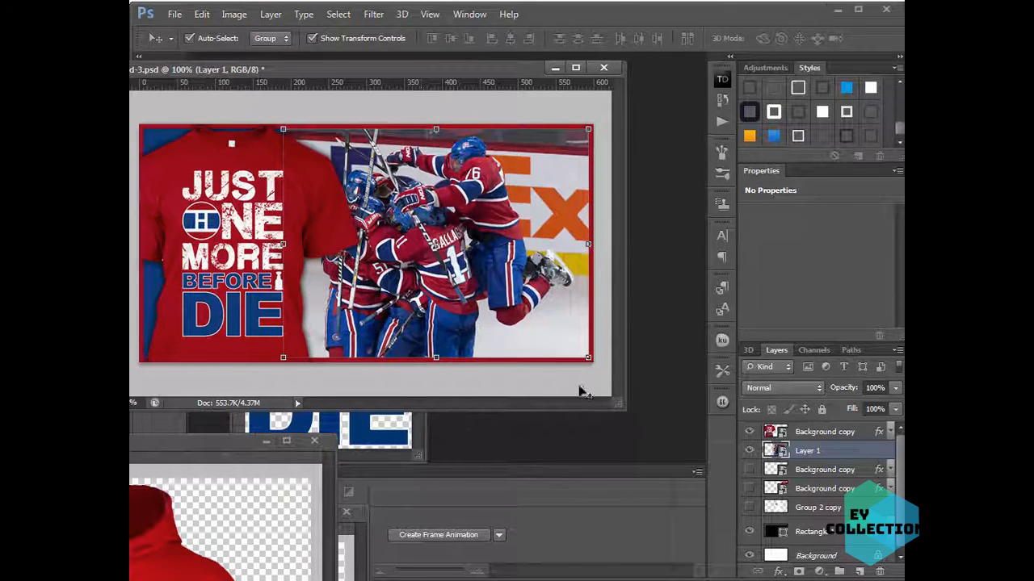
click(578, 391)
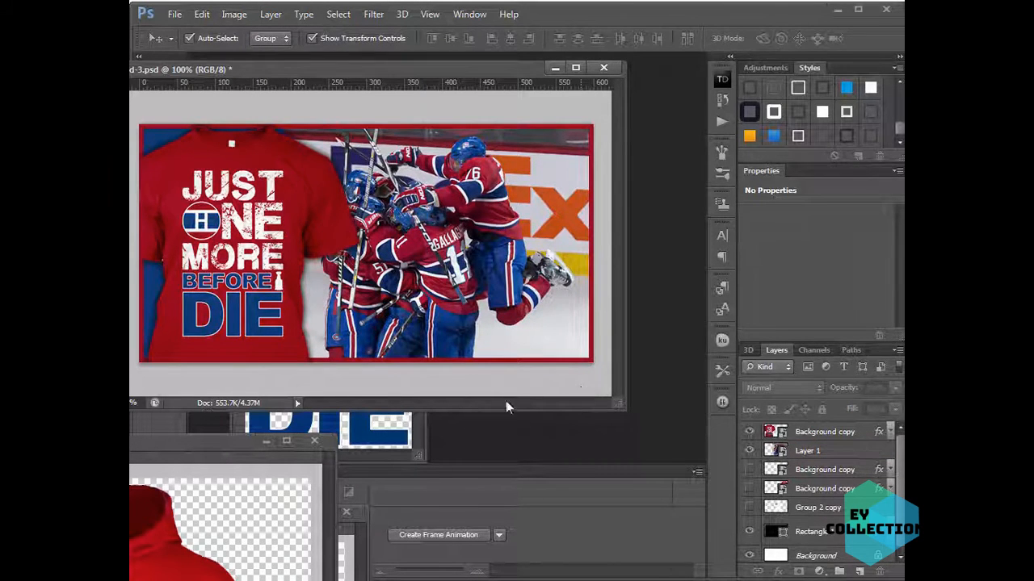
Shift the large T-shirt slightly left and move the players' photo 80 px to the right
drag(292, 342, 273, 331)
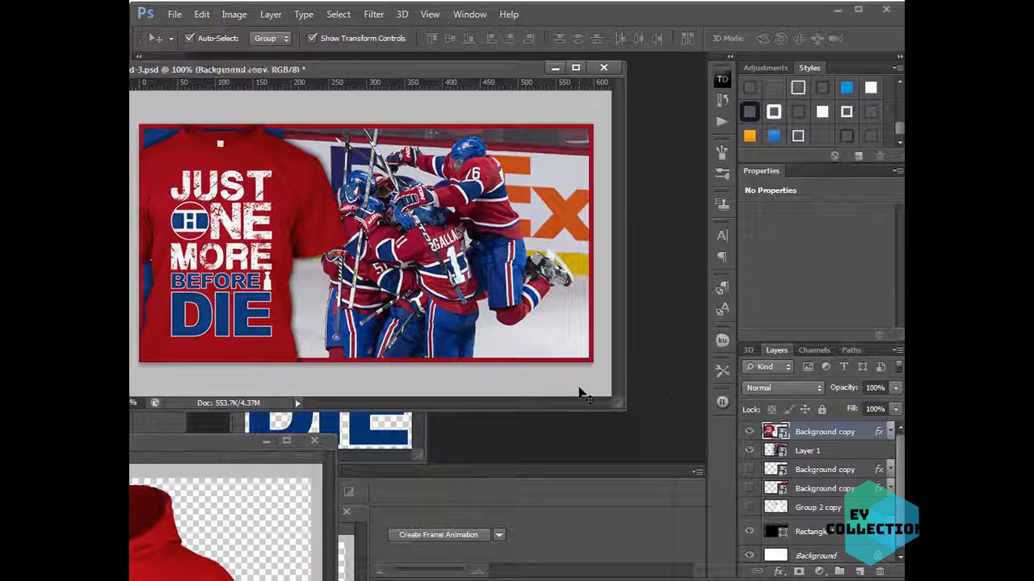
click(581, 393)
click(510, 287)
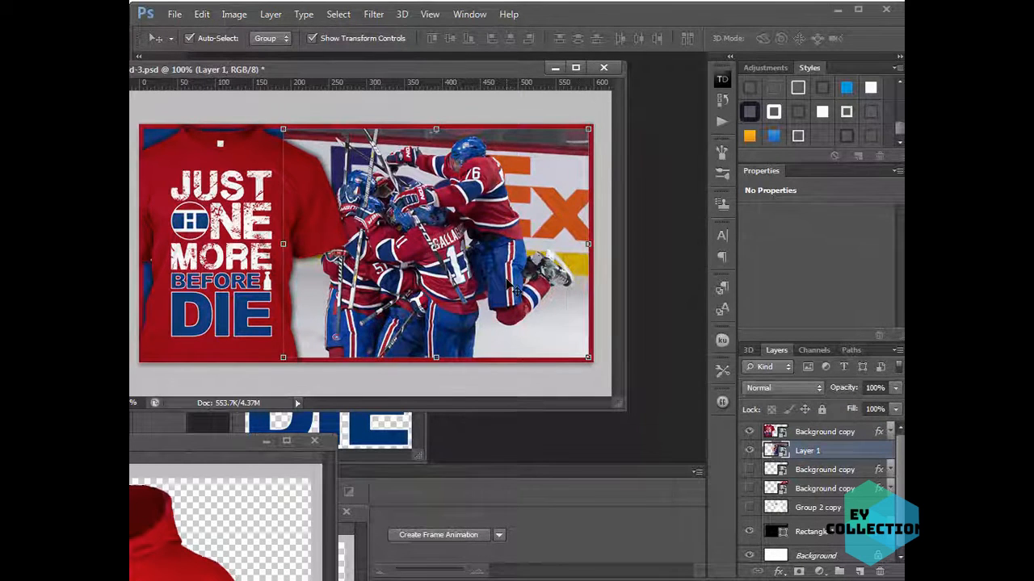
key(shift+Right)
key(shift+Right)
key(shift+Right)
key(shift+Right)
key(shift+Right)
key(shift+Right)
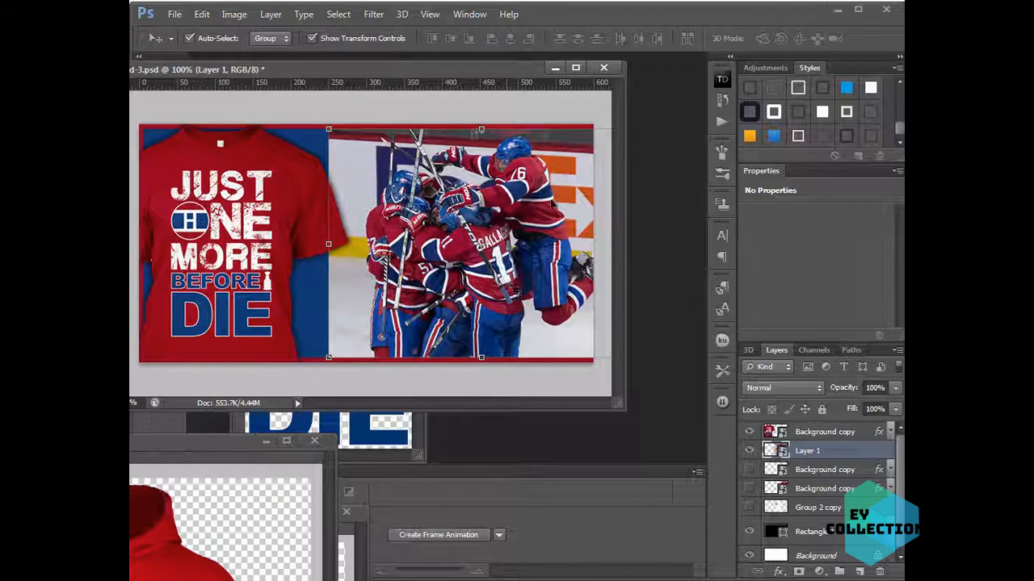
key(shift+Right)
key(shift+Right)
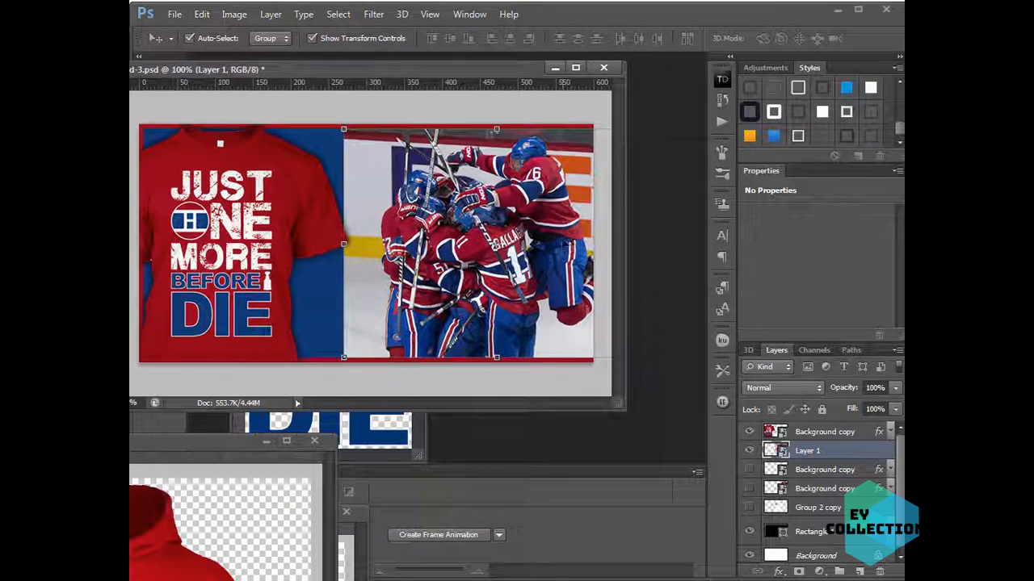
Move the large T-shirt right until its sleeve overlaps the photo's edge, and save the ad-3.psd banner
drag(226, 343, 252, 342)
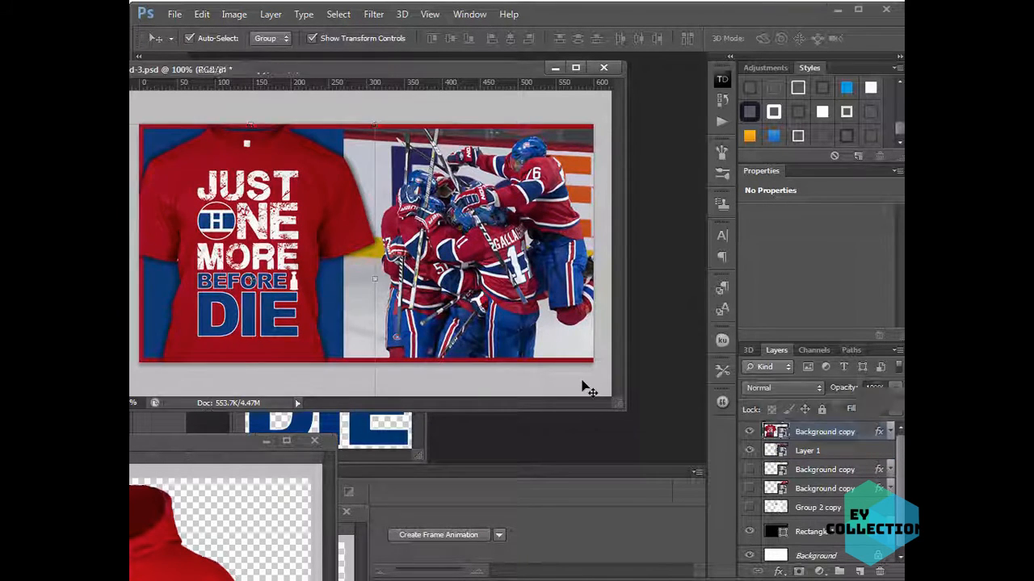
key(ctrl+s)
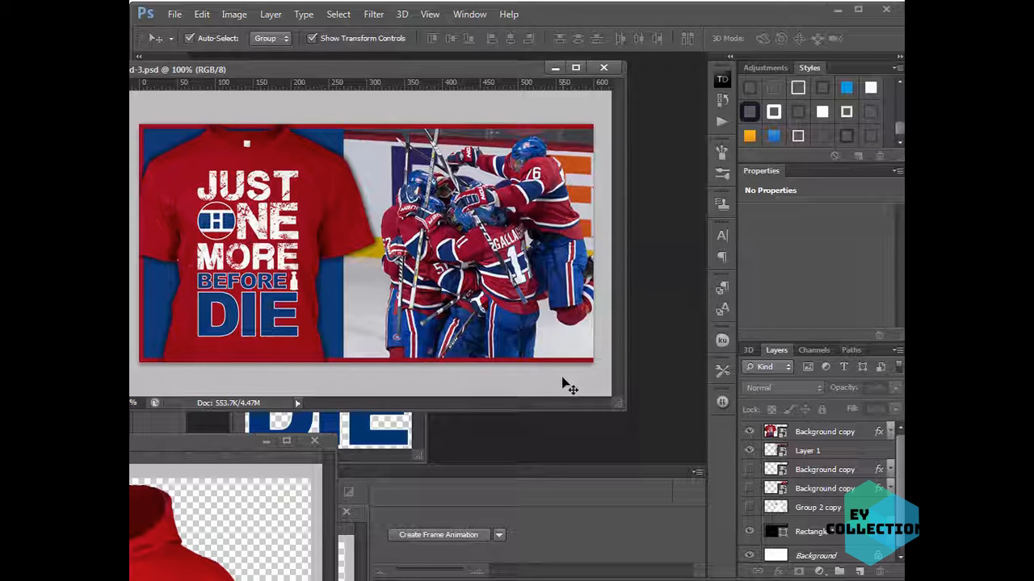
key(ctrl+shift+s)
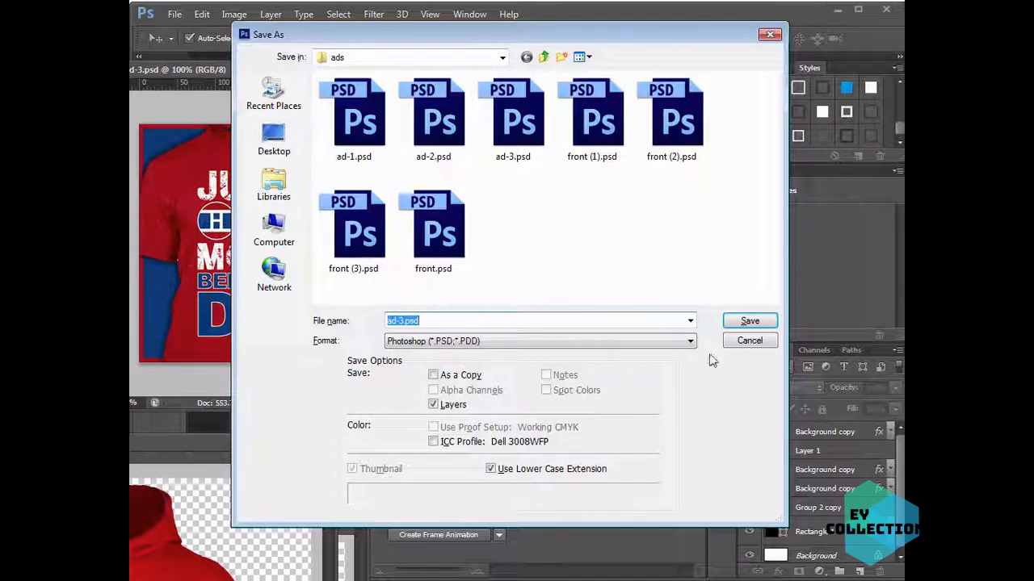
click(741, 343)
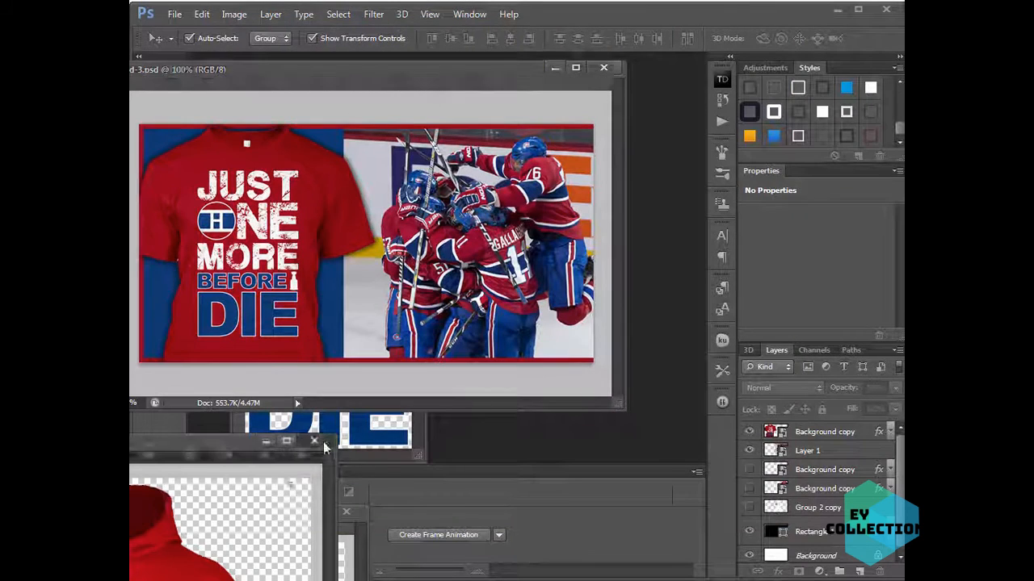
Close the hoodie, slogan and other source documents, keeping only the ad-3.psd banner open
click(317, 441)
click(348, 512)
click(182, 512)
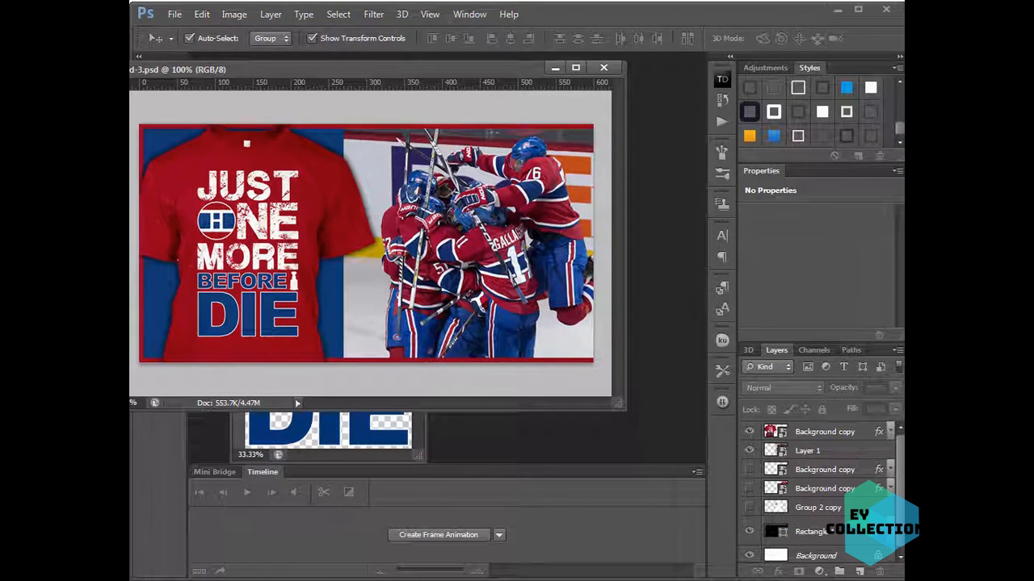
drag(496, 68, 485, 243)
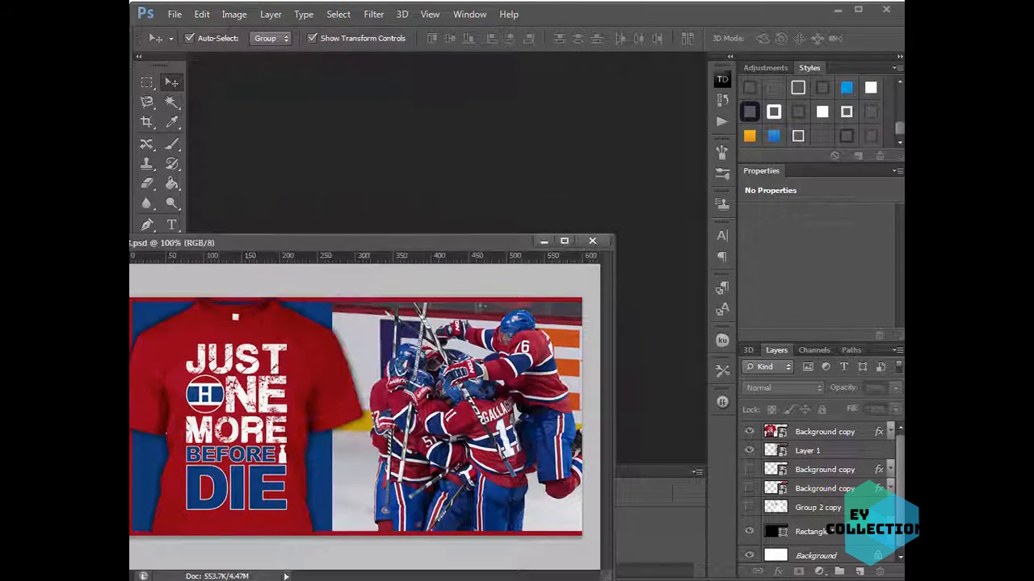
click(592, 242)
click(615, 221)
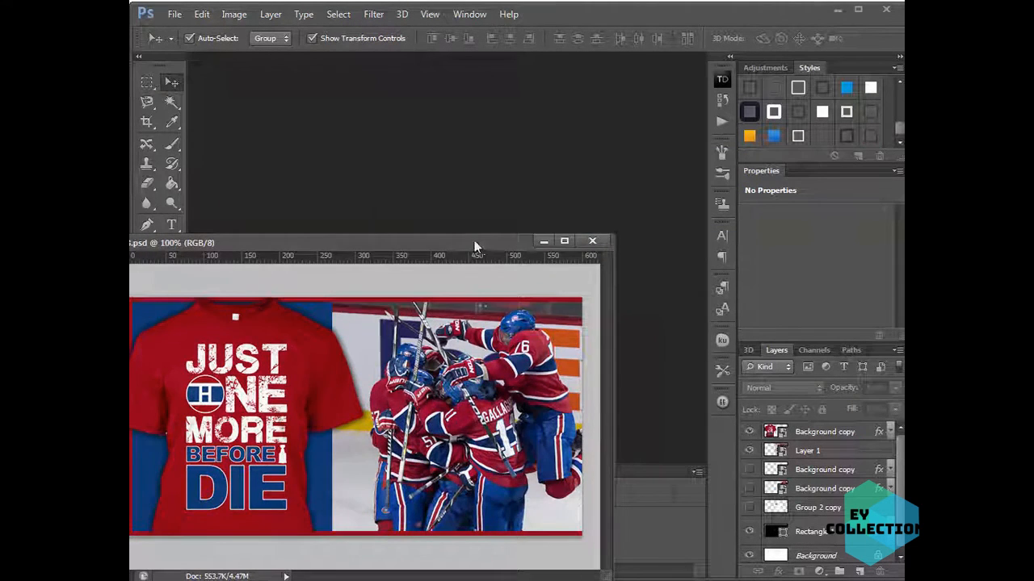
drag(473, 242, 558, 111)
Open ad-1.psd and ad-2.psd together from the ads folder
click(174, 14)
click(191, 47)
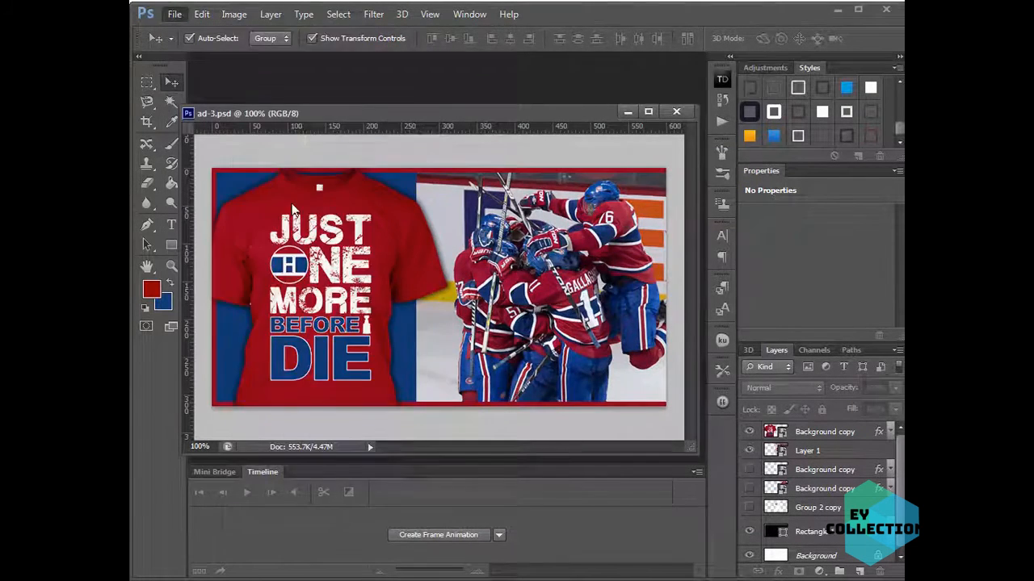
click(364, 141)
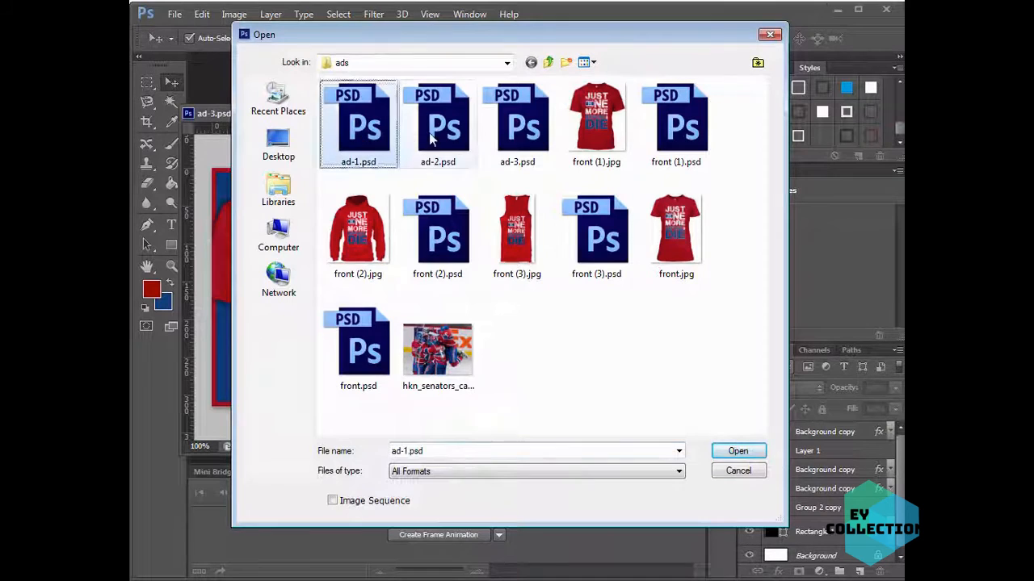
ctrl+click(437, 121)
click(737, 451)
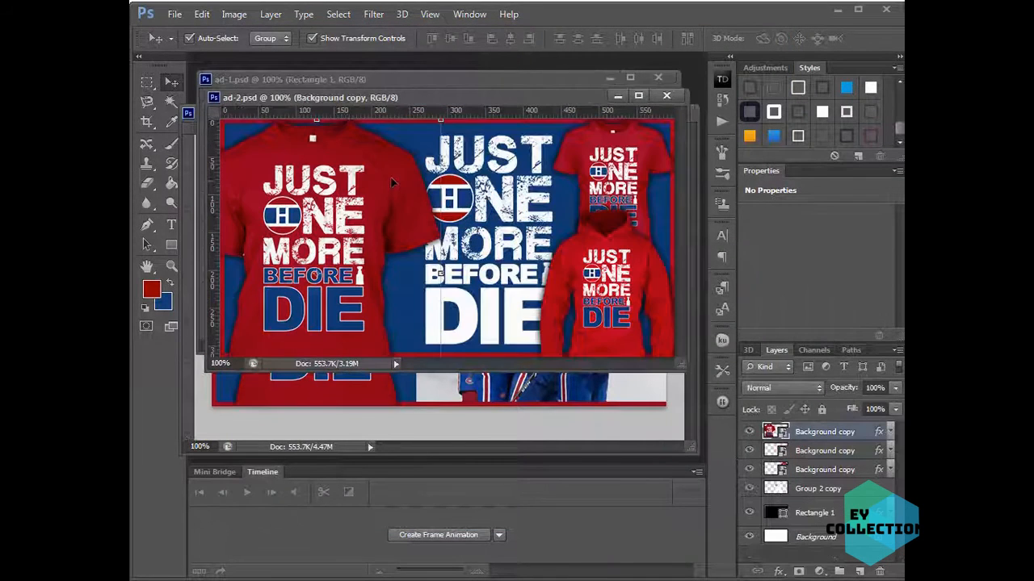
Save the ad-2 banner as ad-2.png in the ads folder and close ad-2.psd
click(174, 14)
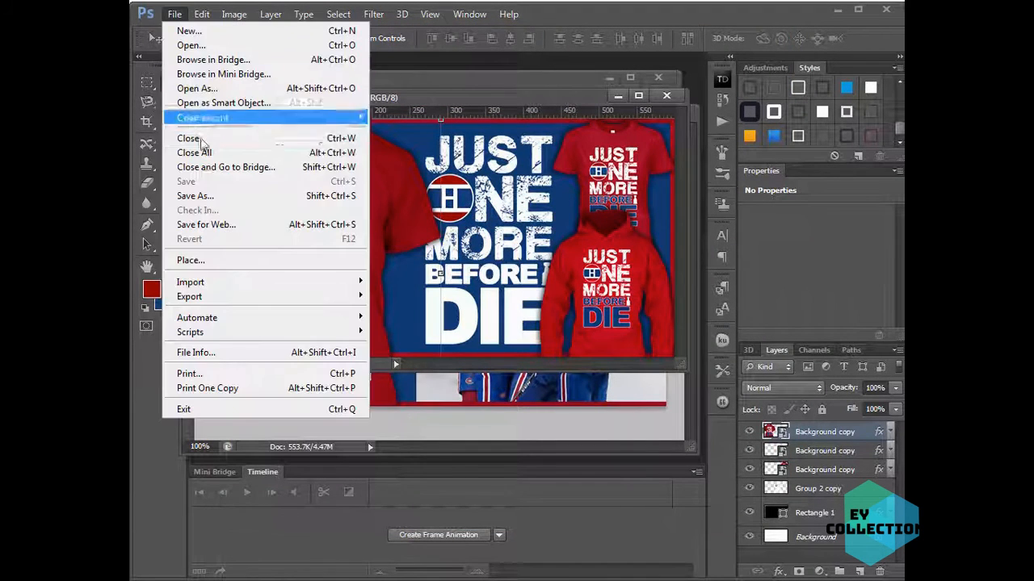
click(194, 196)
click(479, 342)
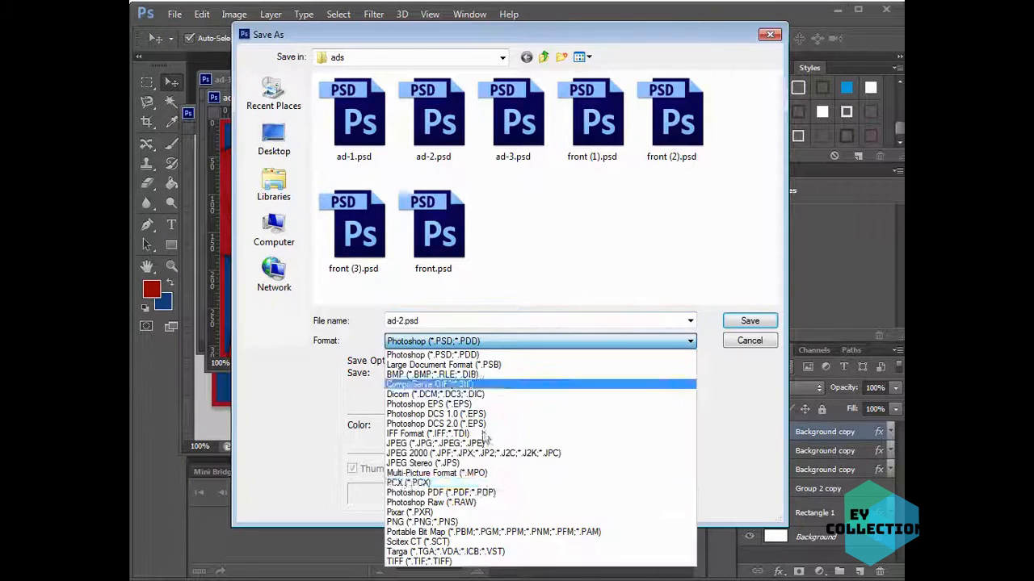
click(484, 523)
click(750, 321)
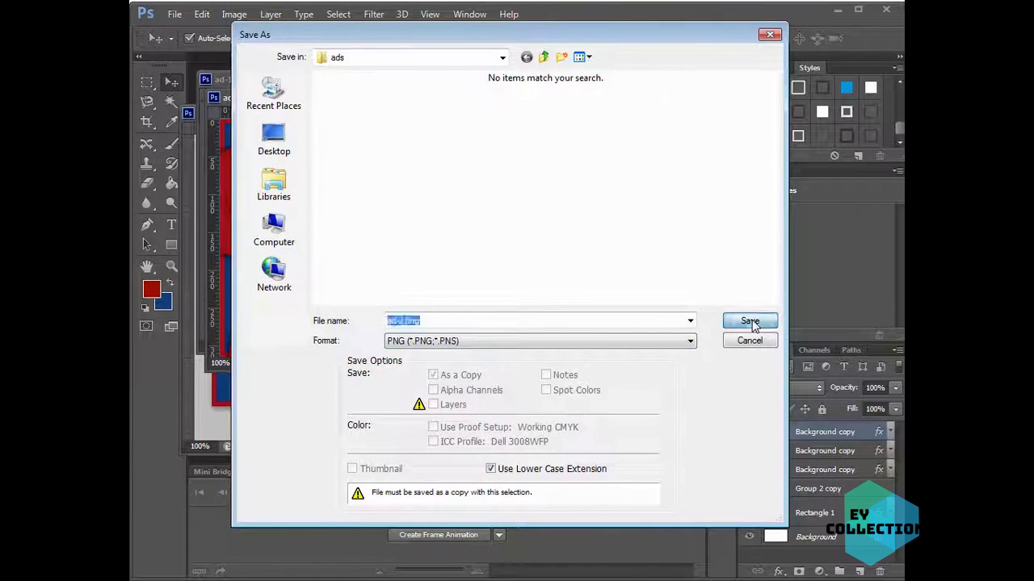
click(628, 169)
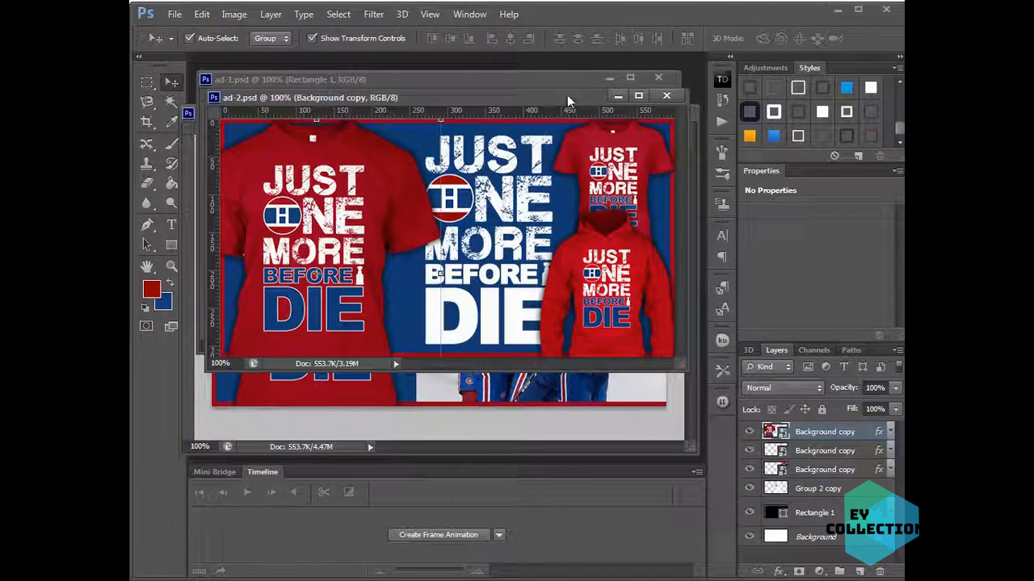
click(666, 95)
Save the ad-1 banner as ad-1.png in the ads folder and close ad-1.psd
drag(511, 85, 511, 98)
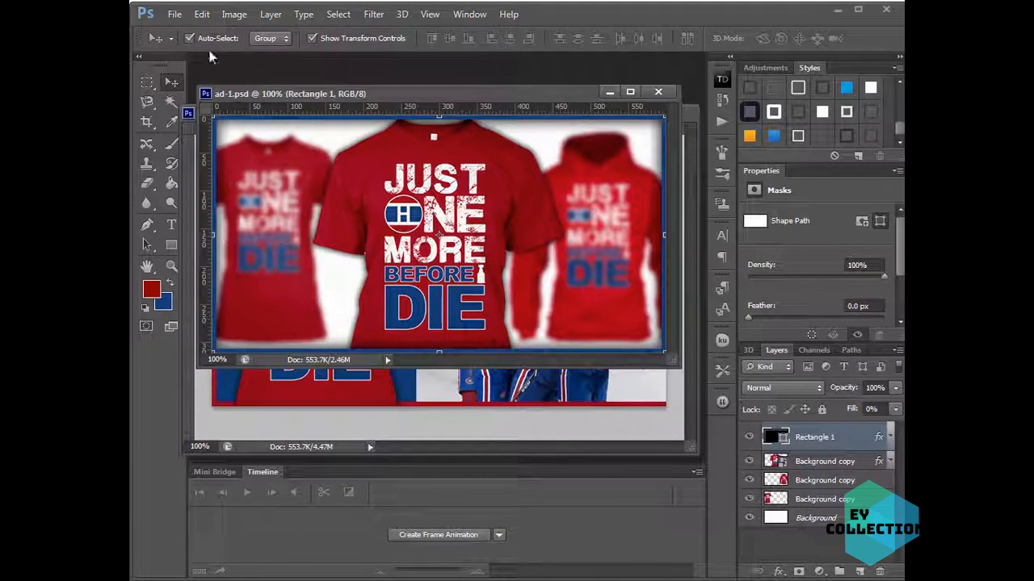
click(175, 14)
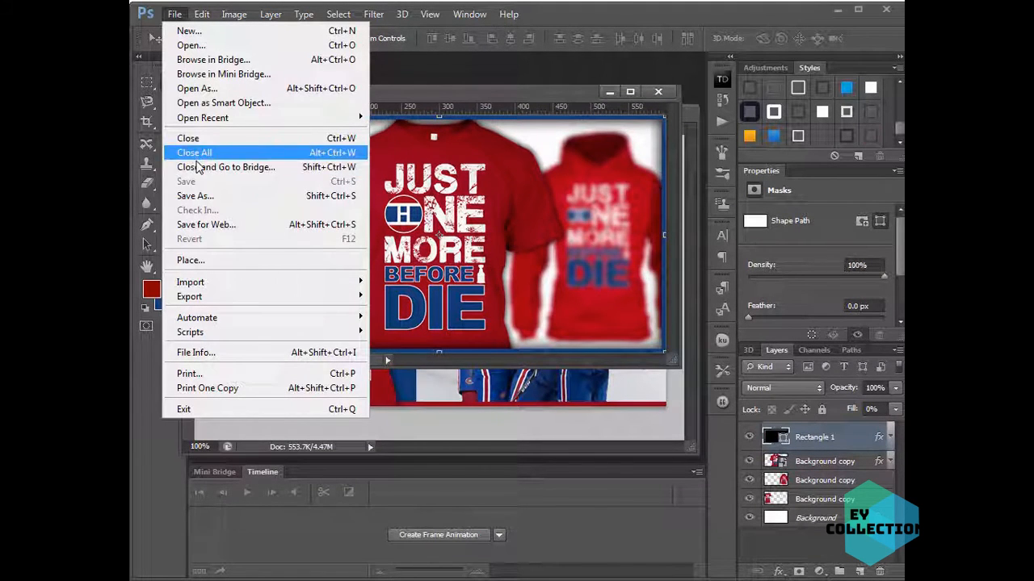
click(198, 195)
click(521, 342)
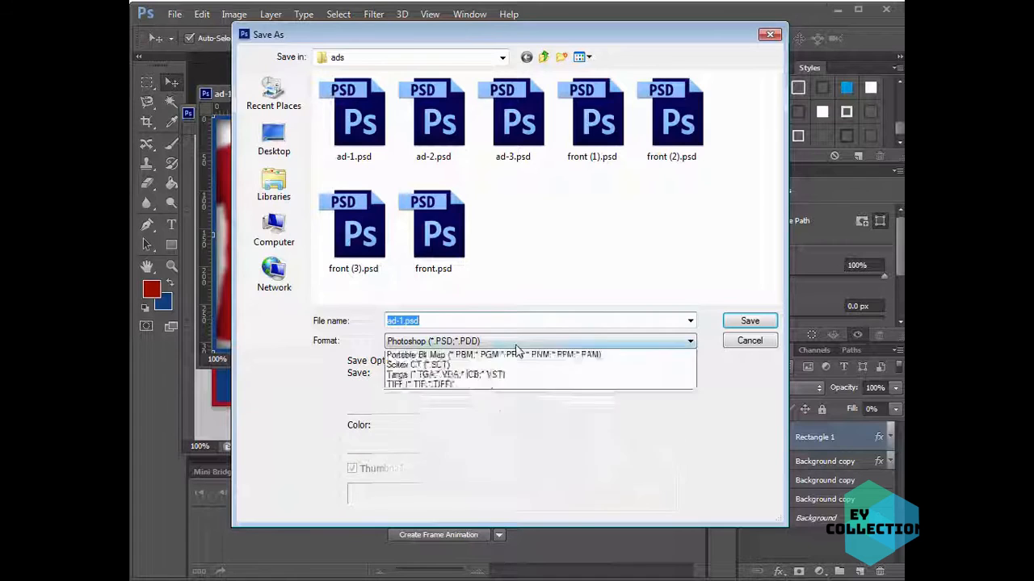
click(517, 519)
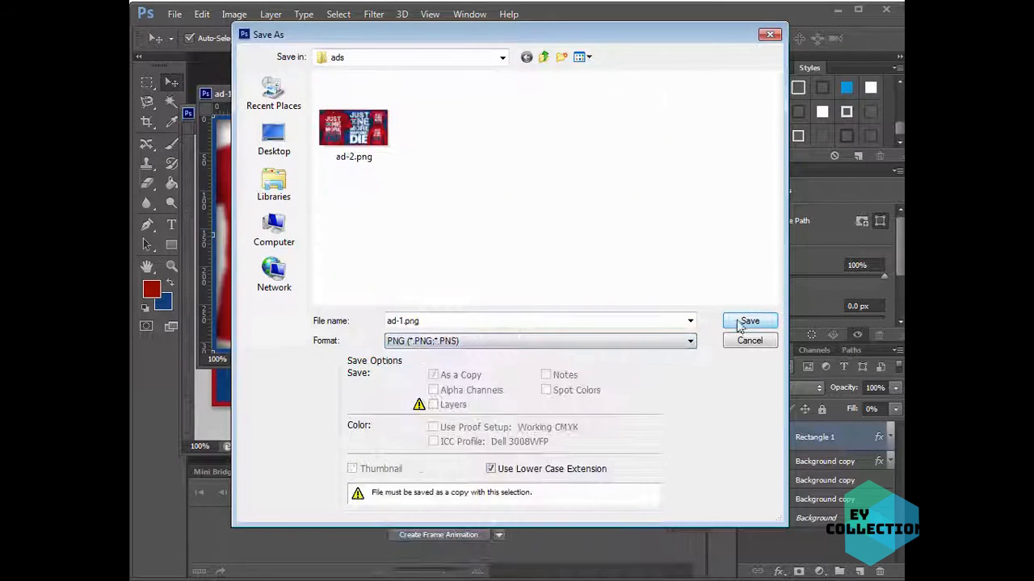
click(743, 323)
click(636, 169)
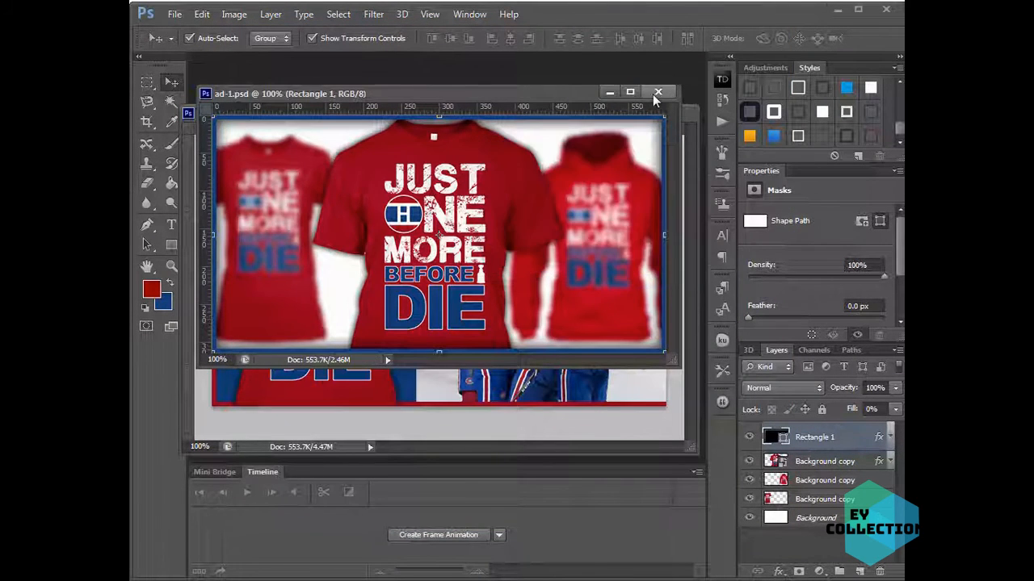
click(658, 92)
Save the ad-3 banner as a PNG copy in the ads folder
drag(522, 115, 511, 87)
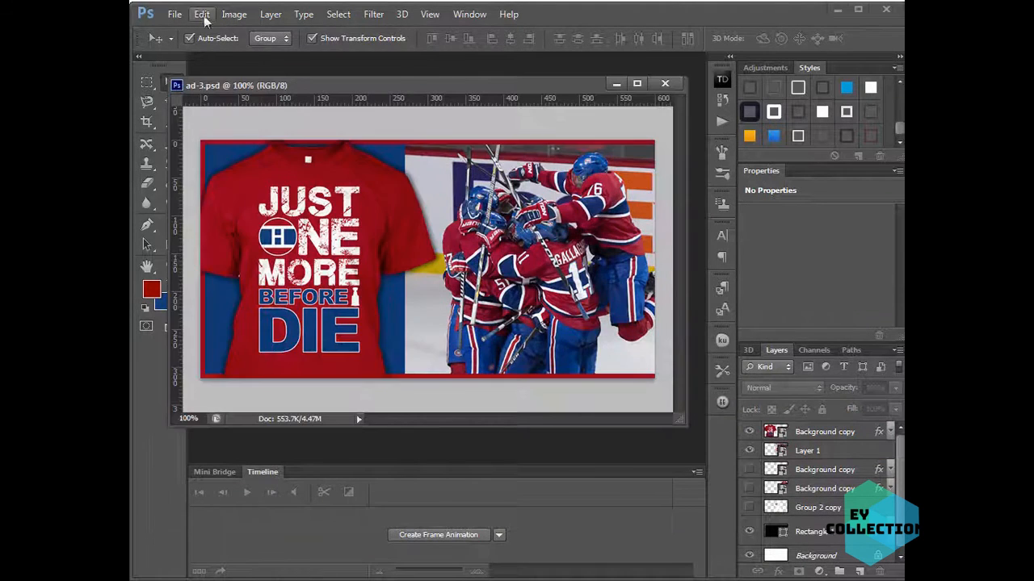
click(174, 15)
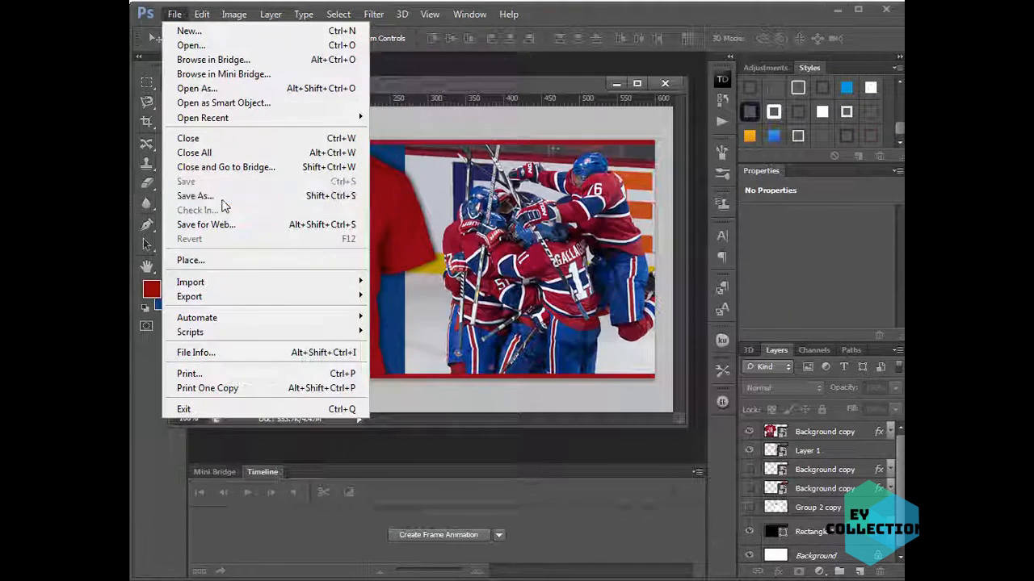
click(223, 202)
click(478, 346)
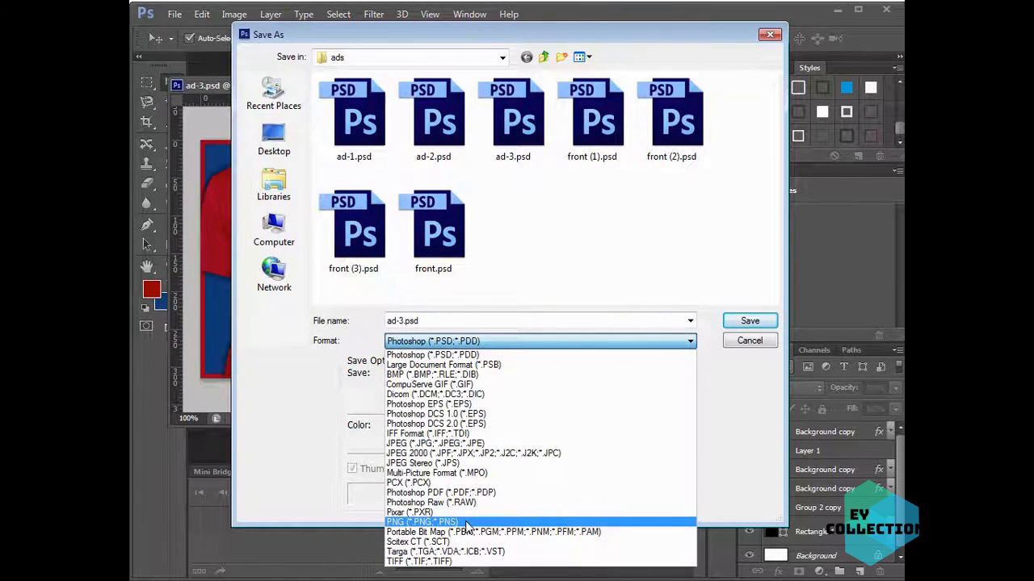
click(422, 521)
click(744, 323)
click(644, 173)
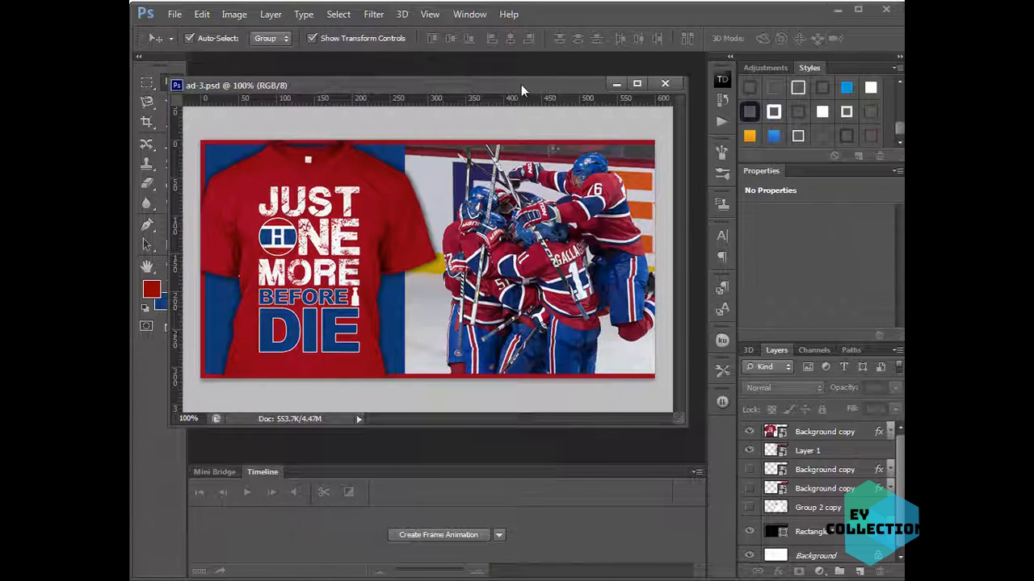
drag(521, 86, 566, 94)
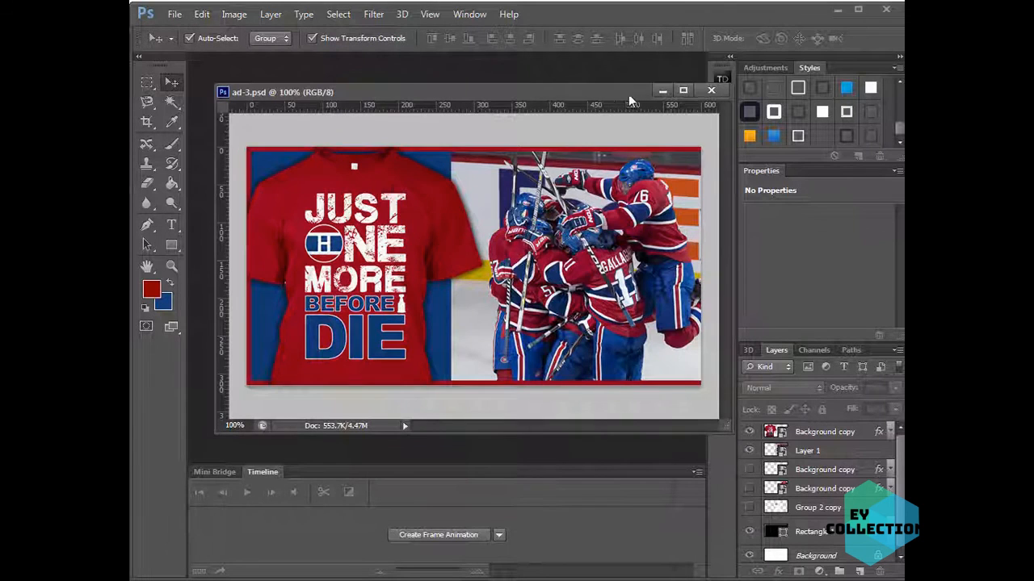
drag(625, 94, 603, 93)
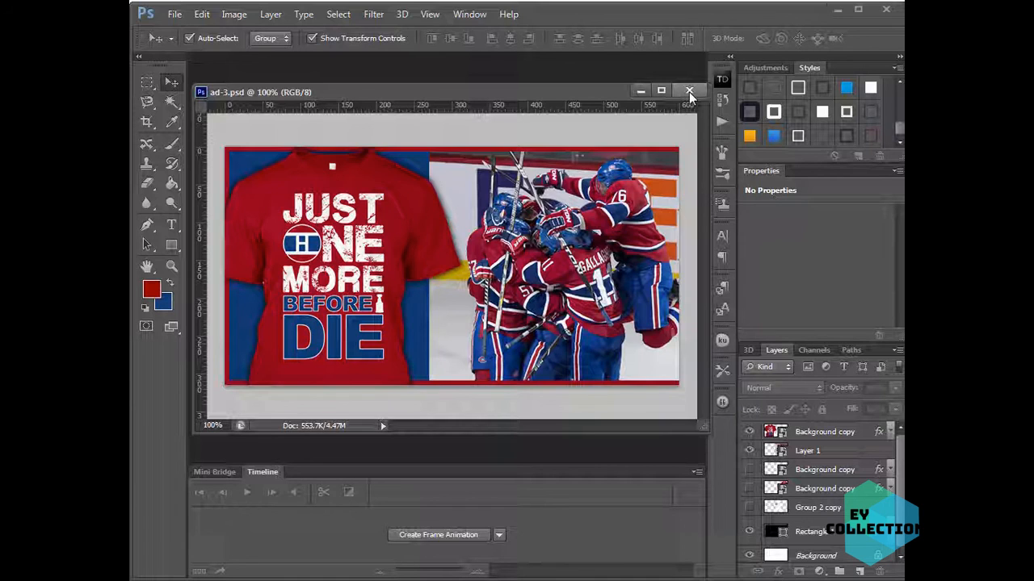
drag(426, 91, 425, 81)
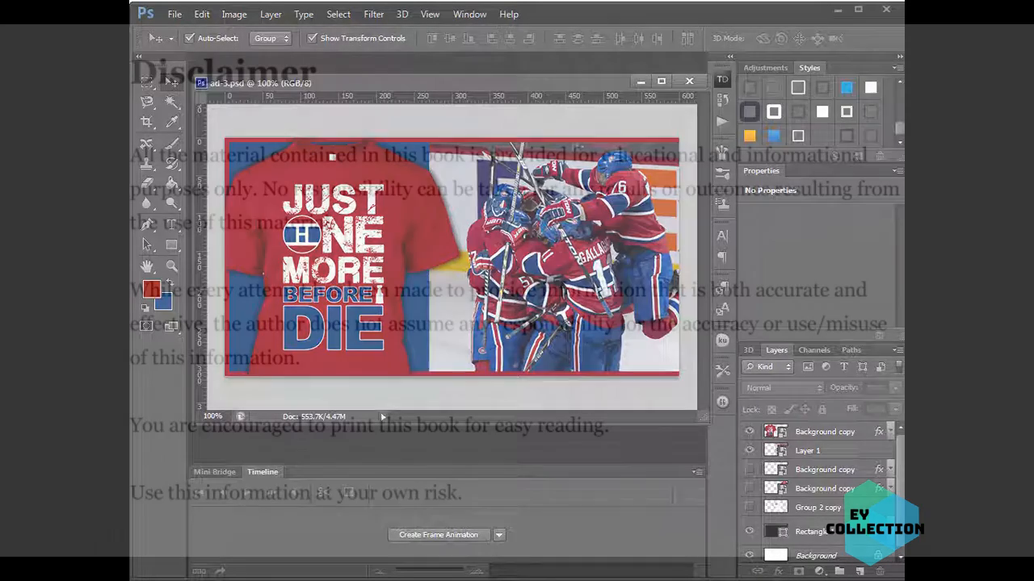